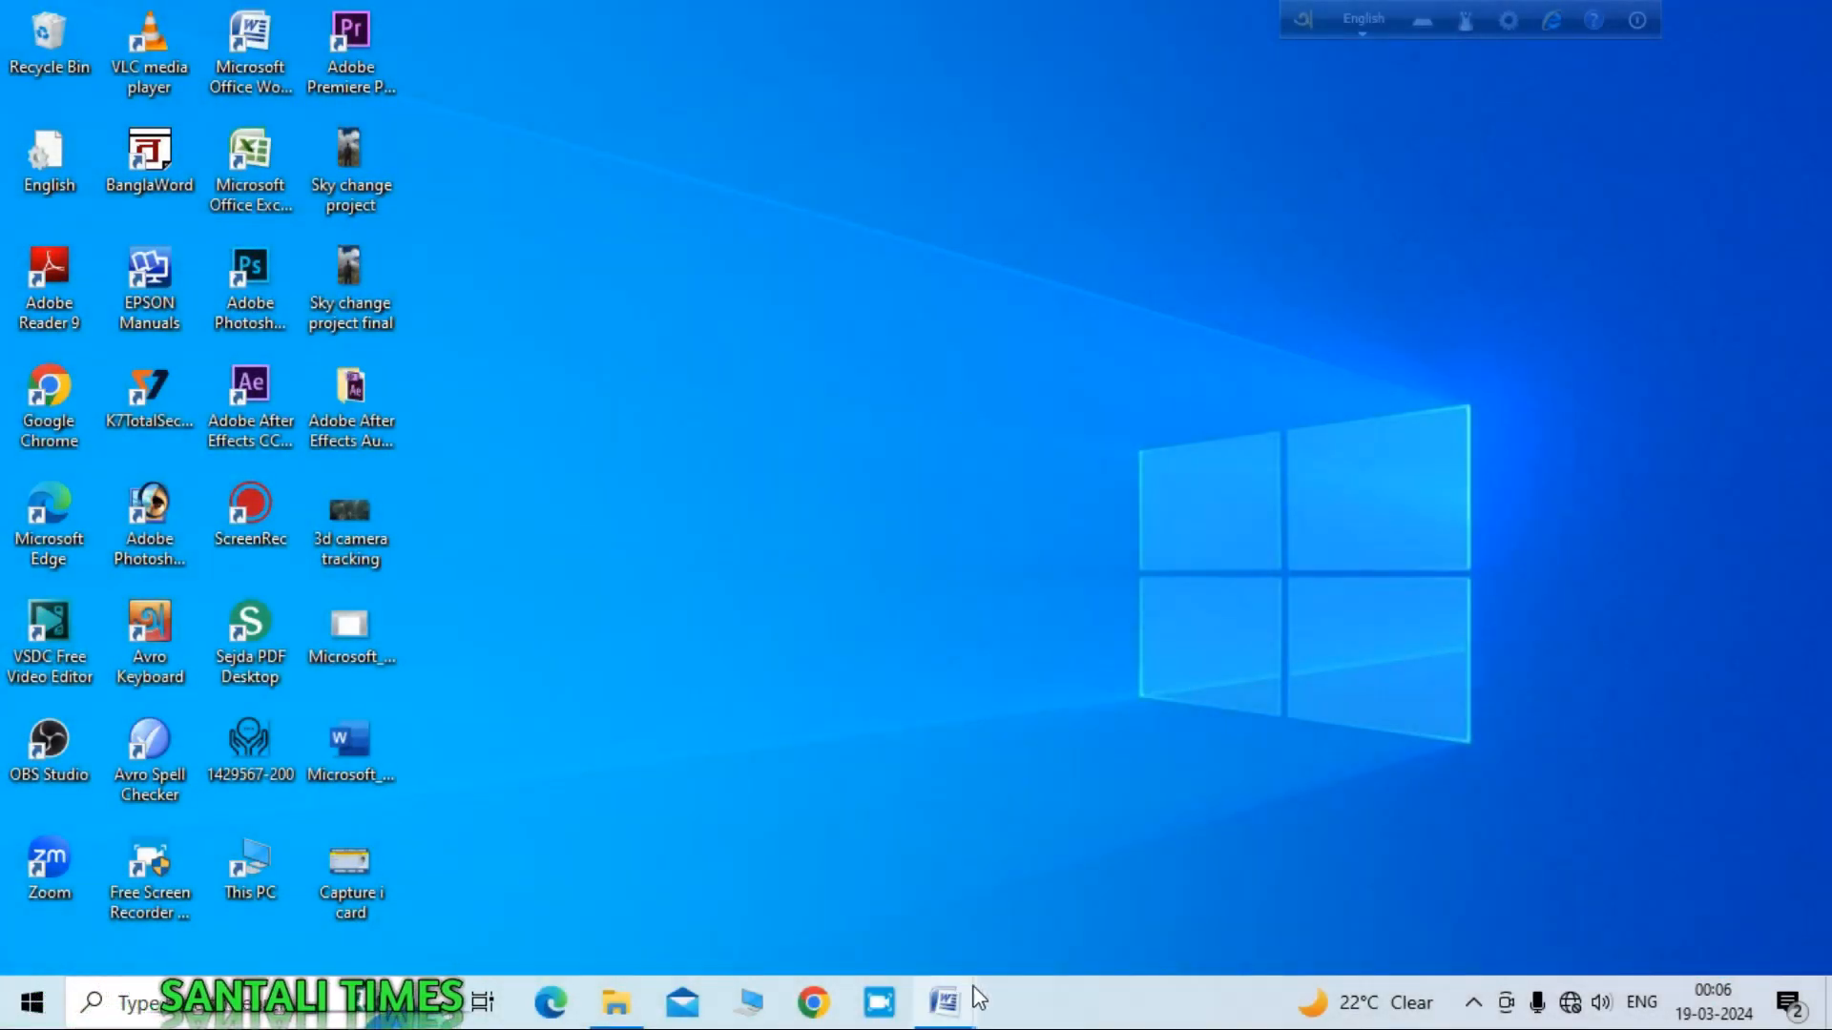
Step: Review the finished sample bill, then launch Word with a new, maximized blank document
mouse_move(955, 1010)
left_click(854, 939)
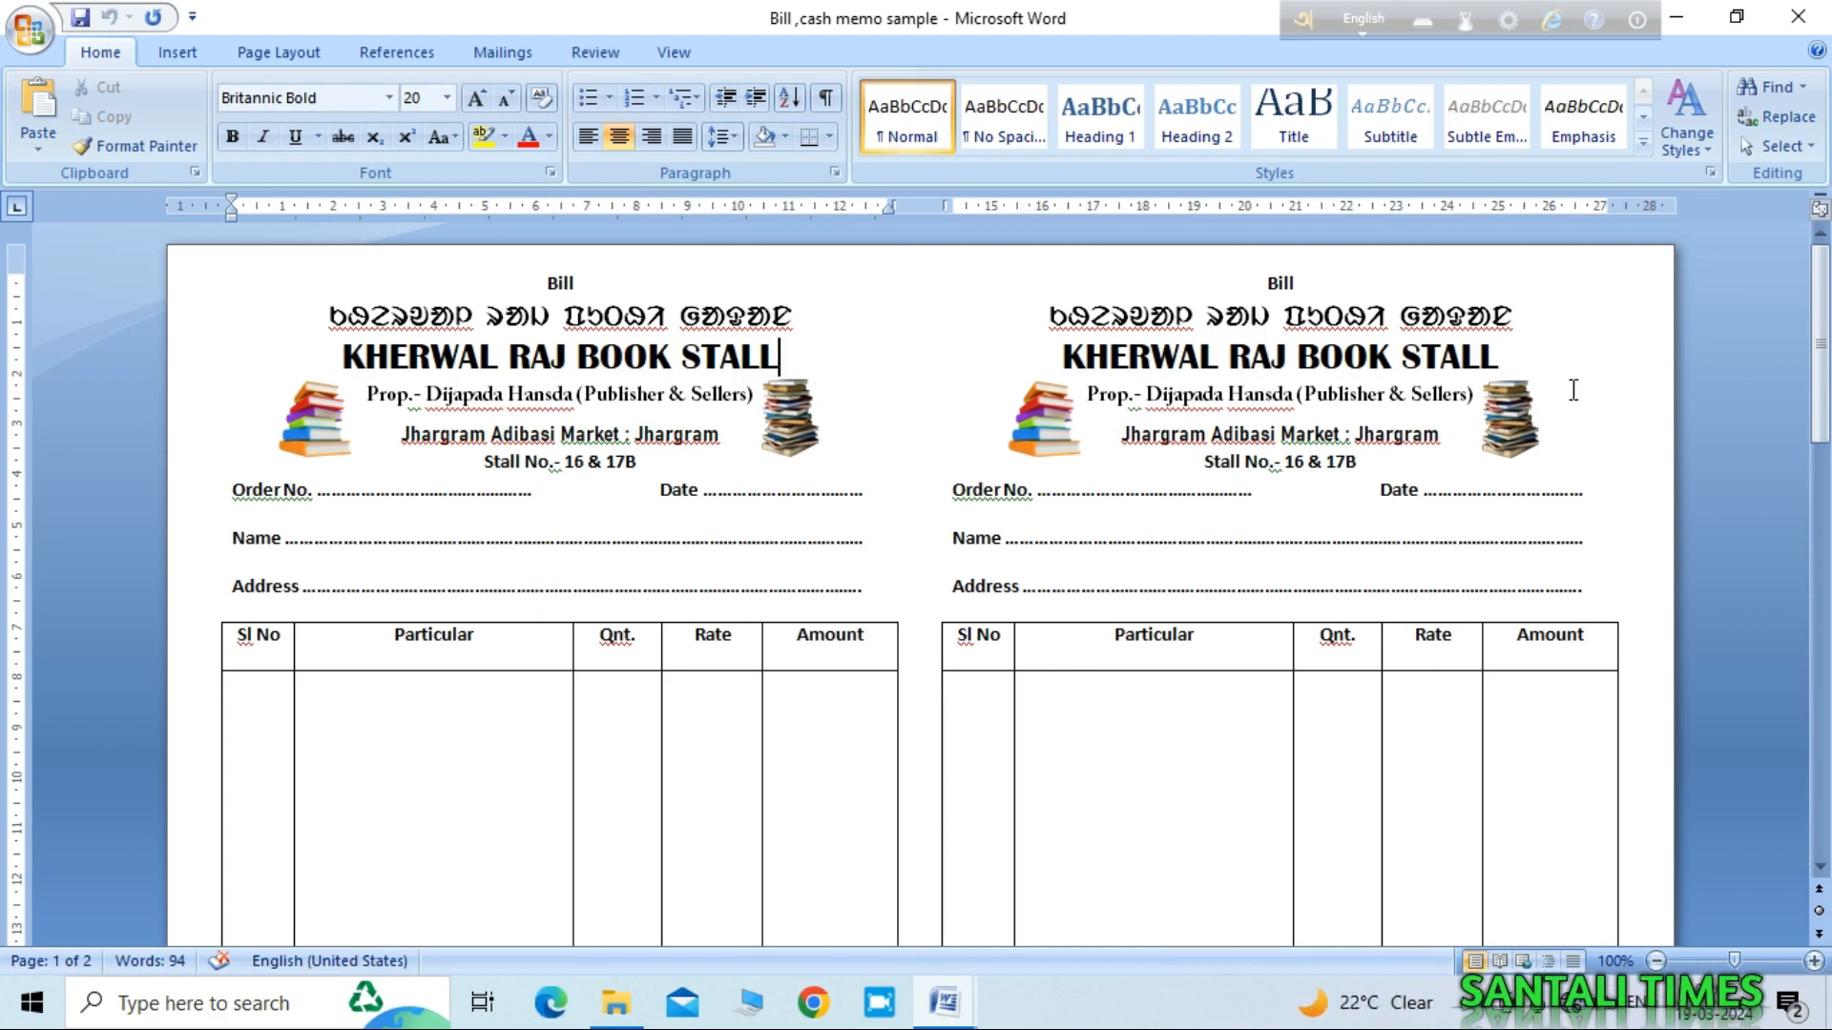
left_click(1674, 19)
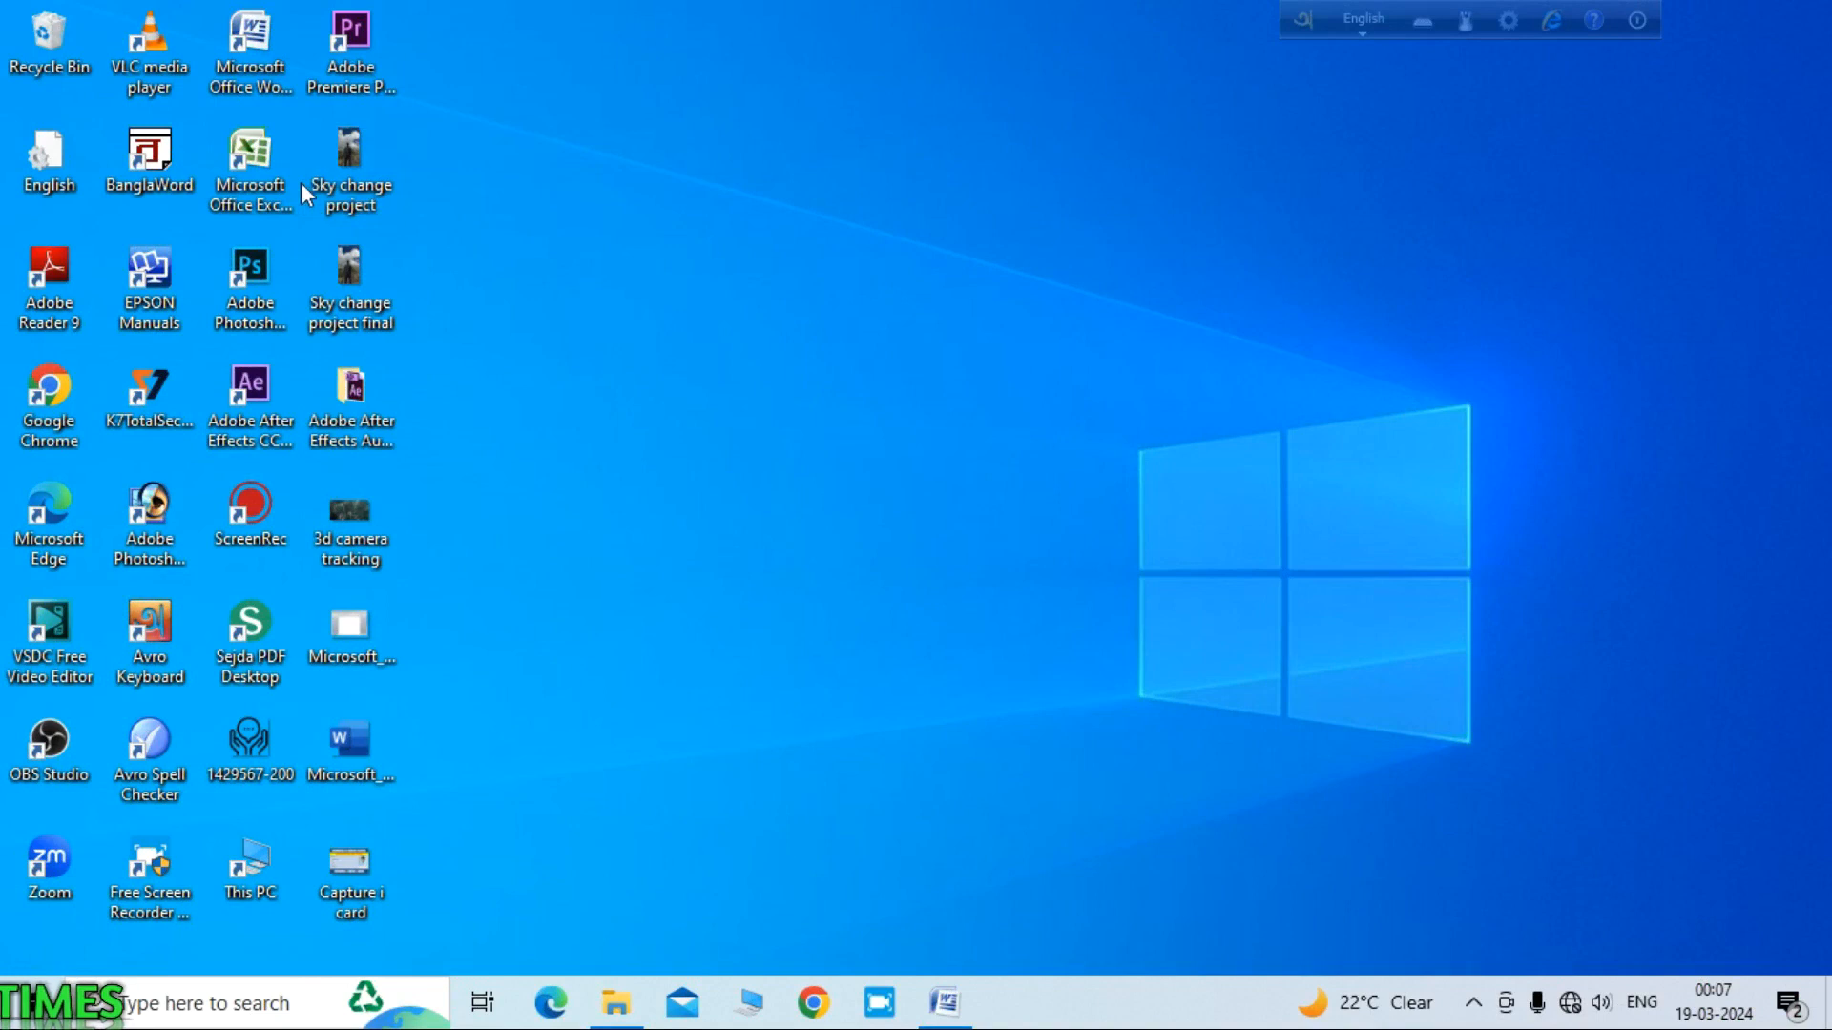
double_click(250, 38)
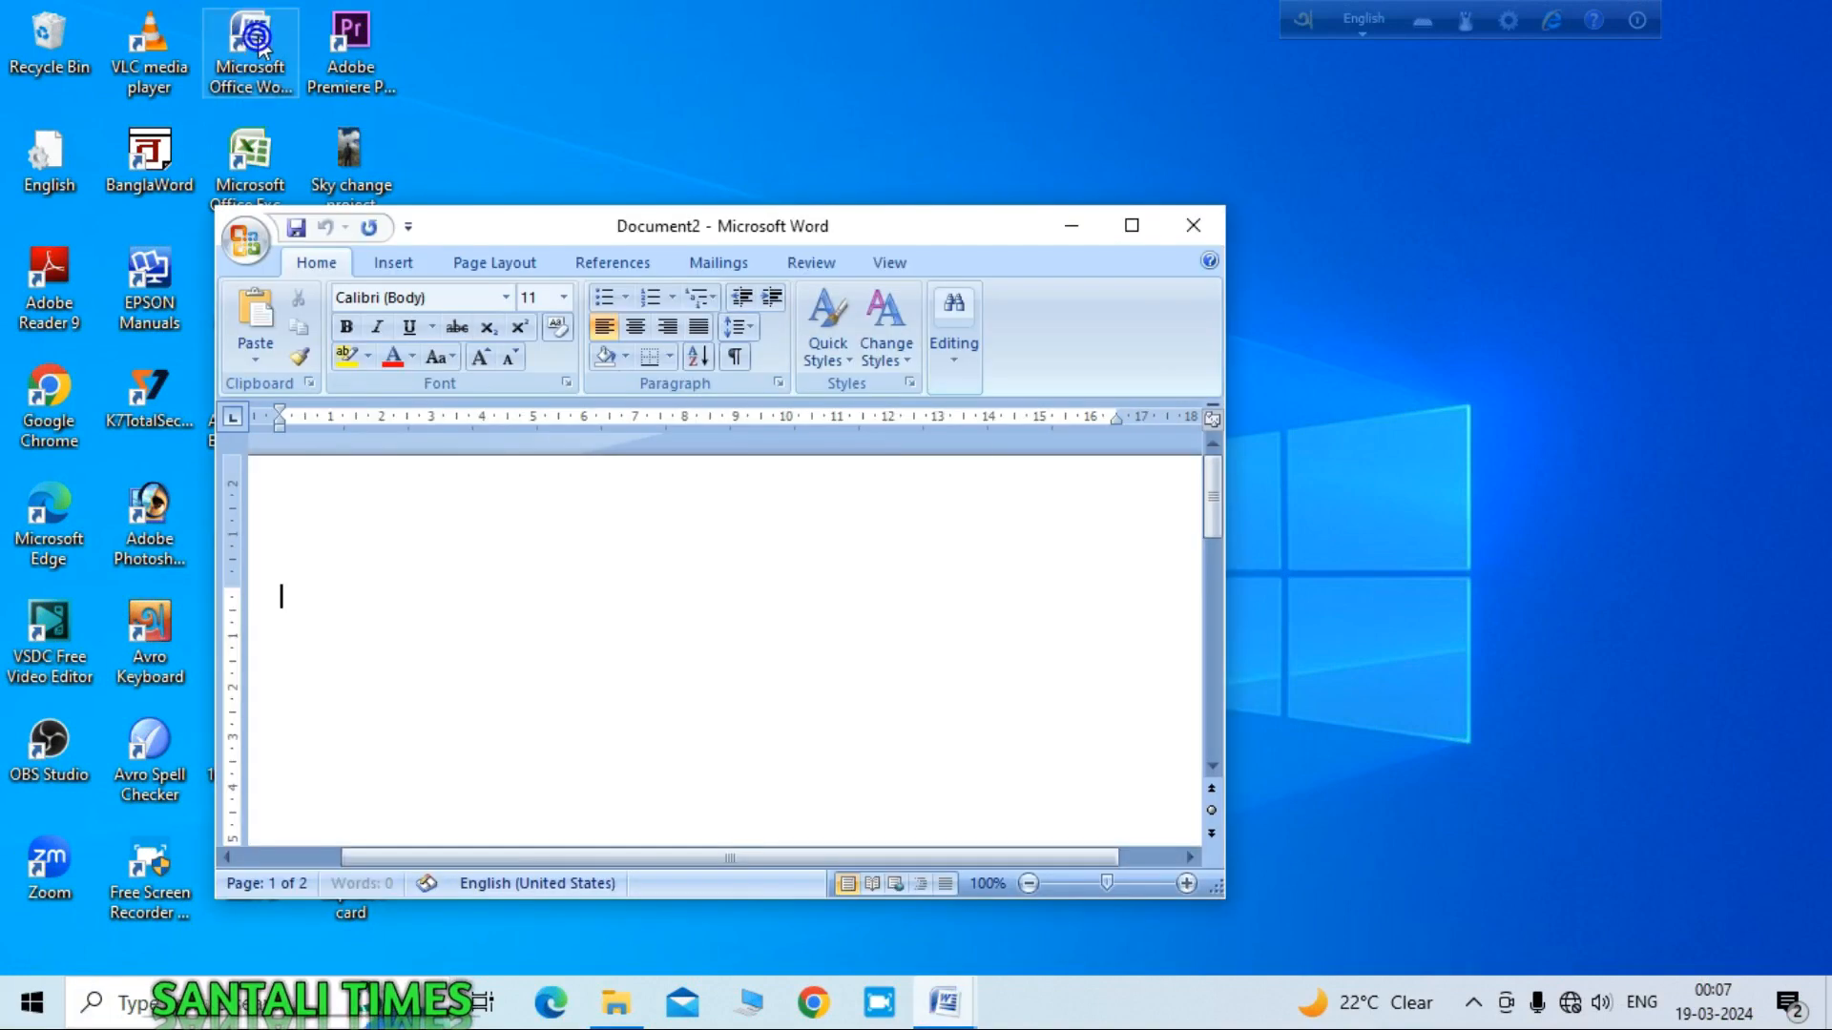
left_click(1131, 227)
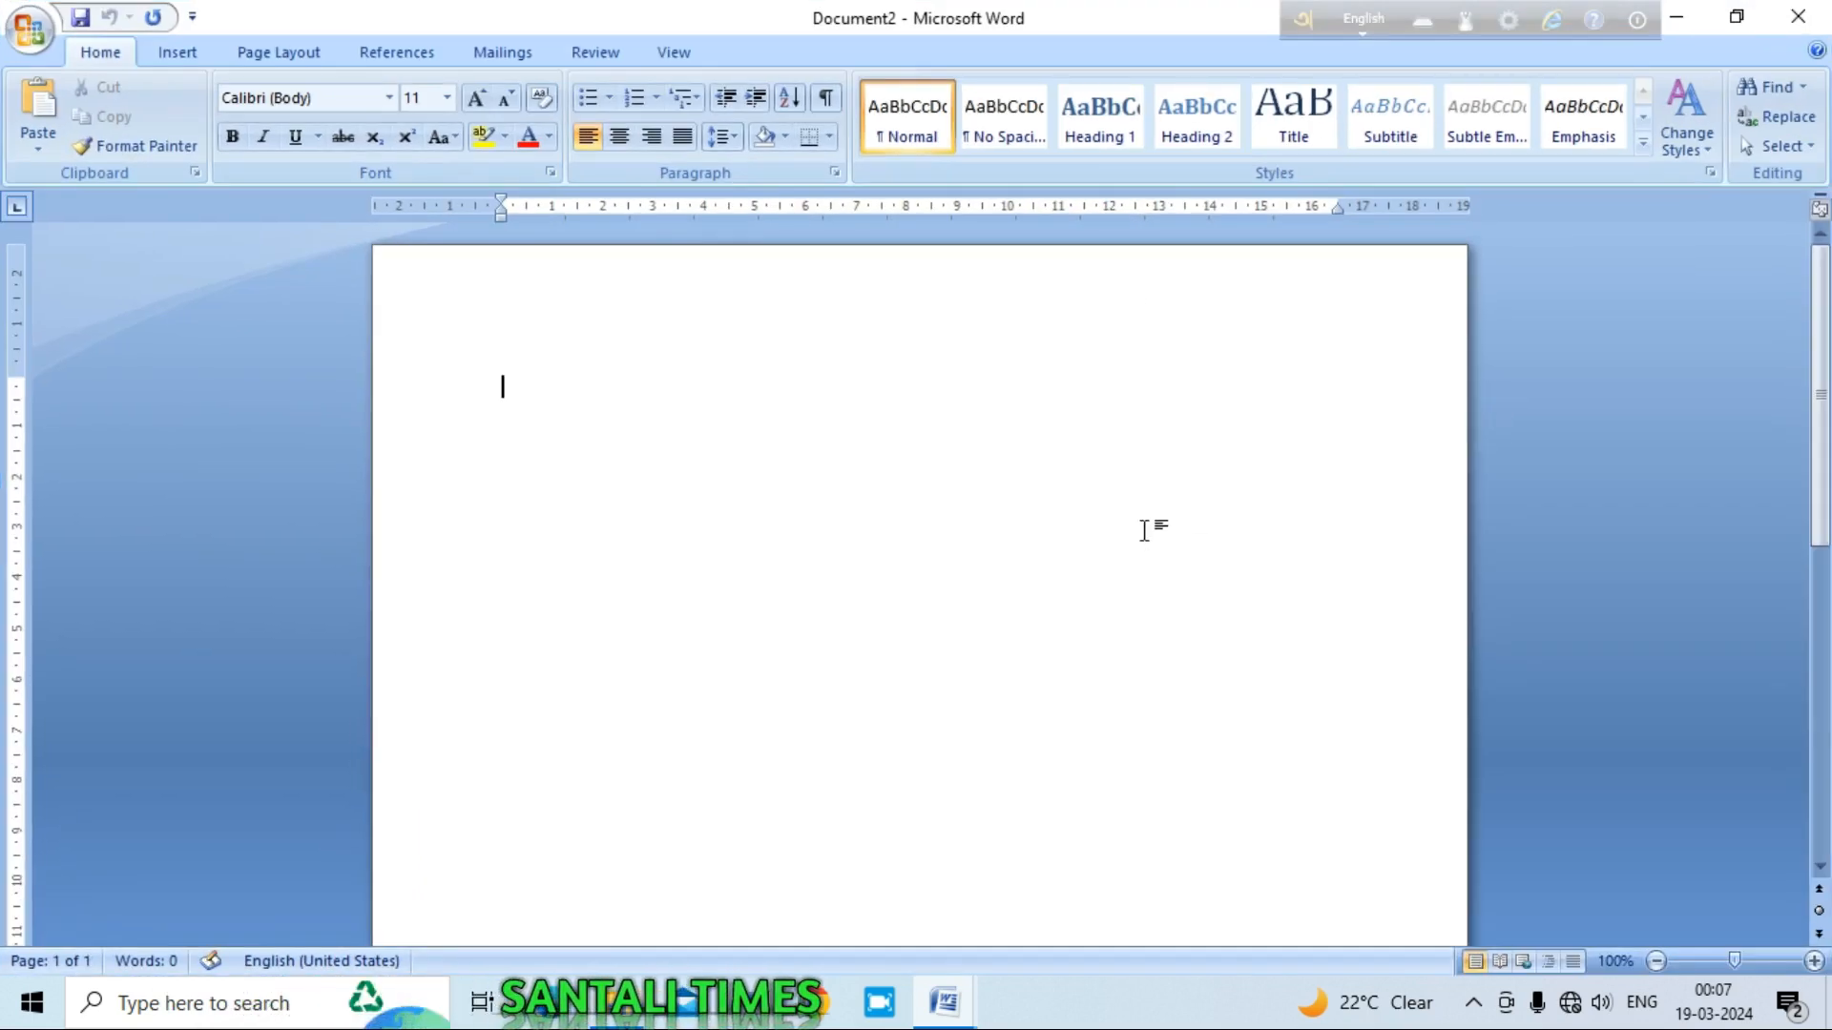
Step: Set the page to Narrow margins, Landscape orientation, A4 paper and two columns
left_click(291, 53)
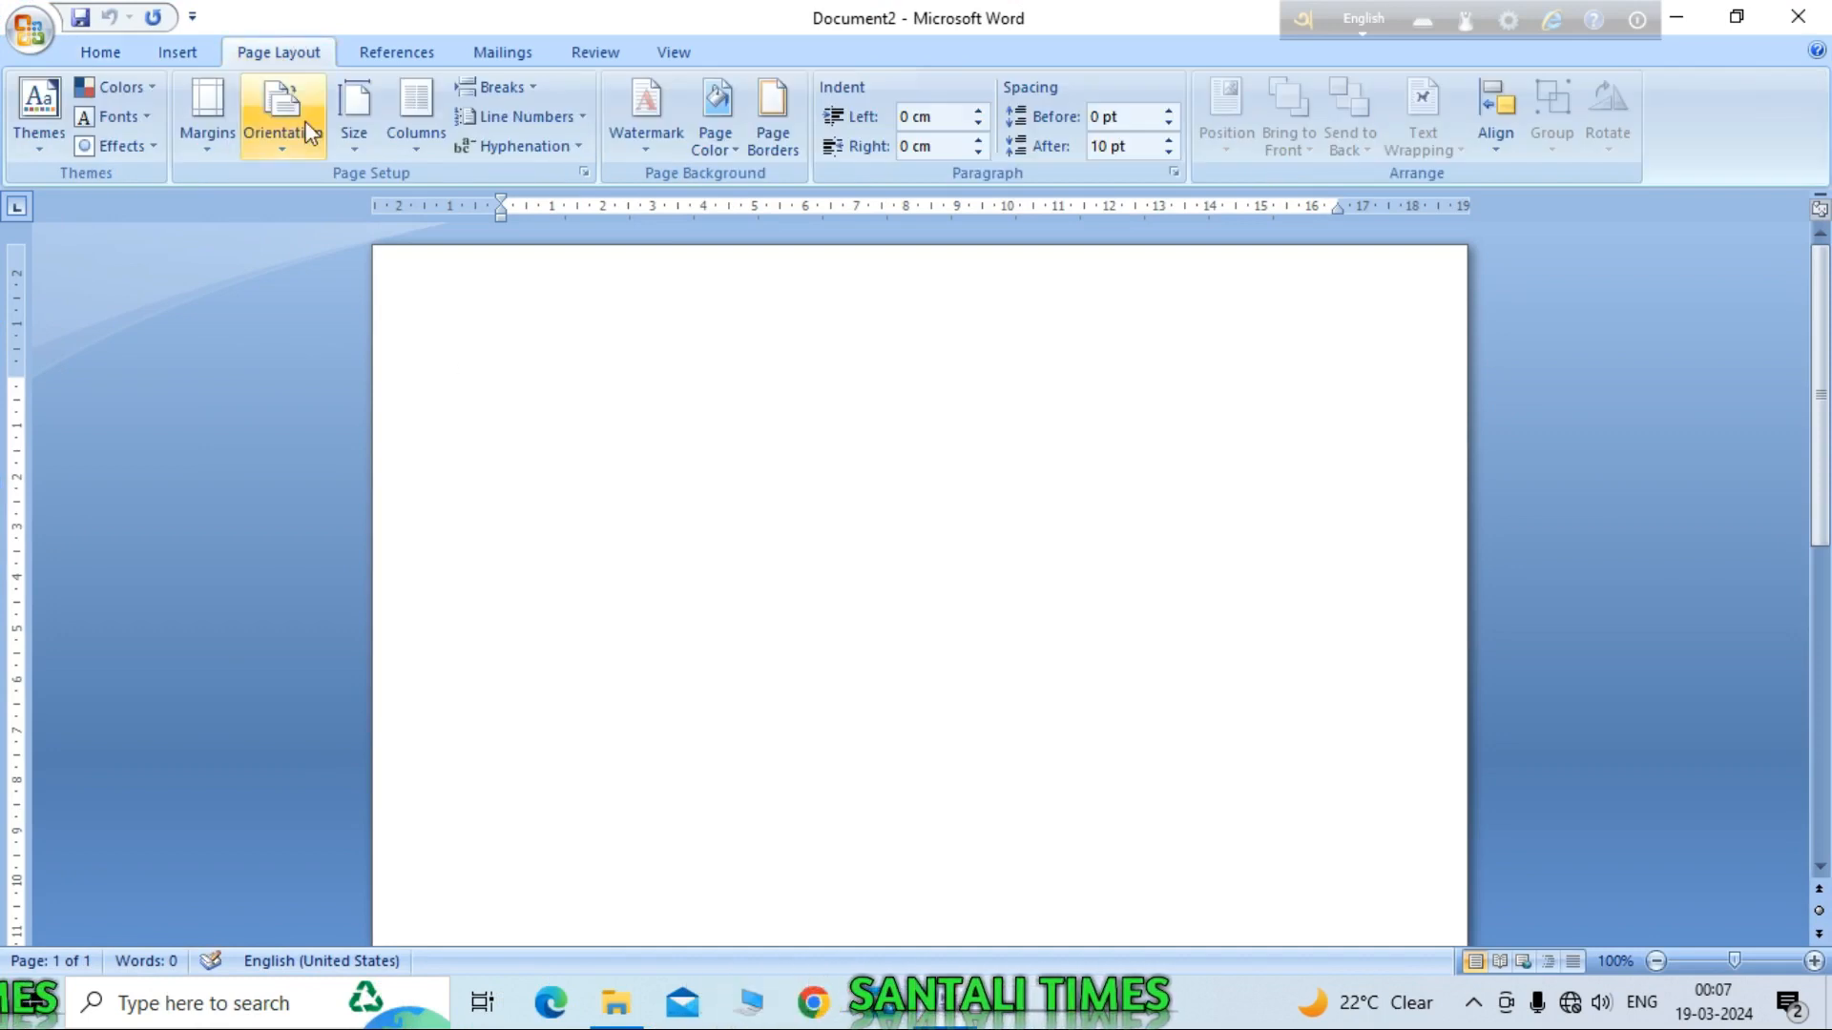
left_click(206, 143)
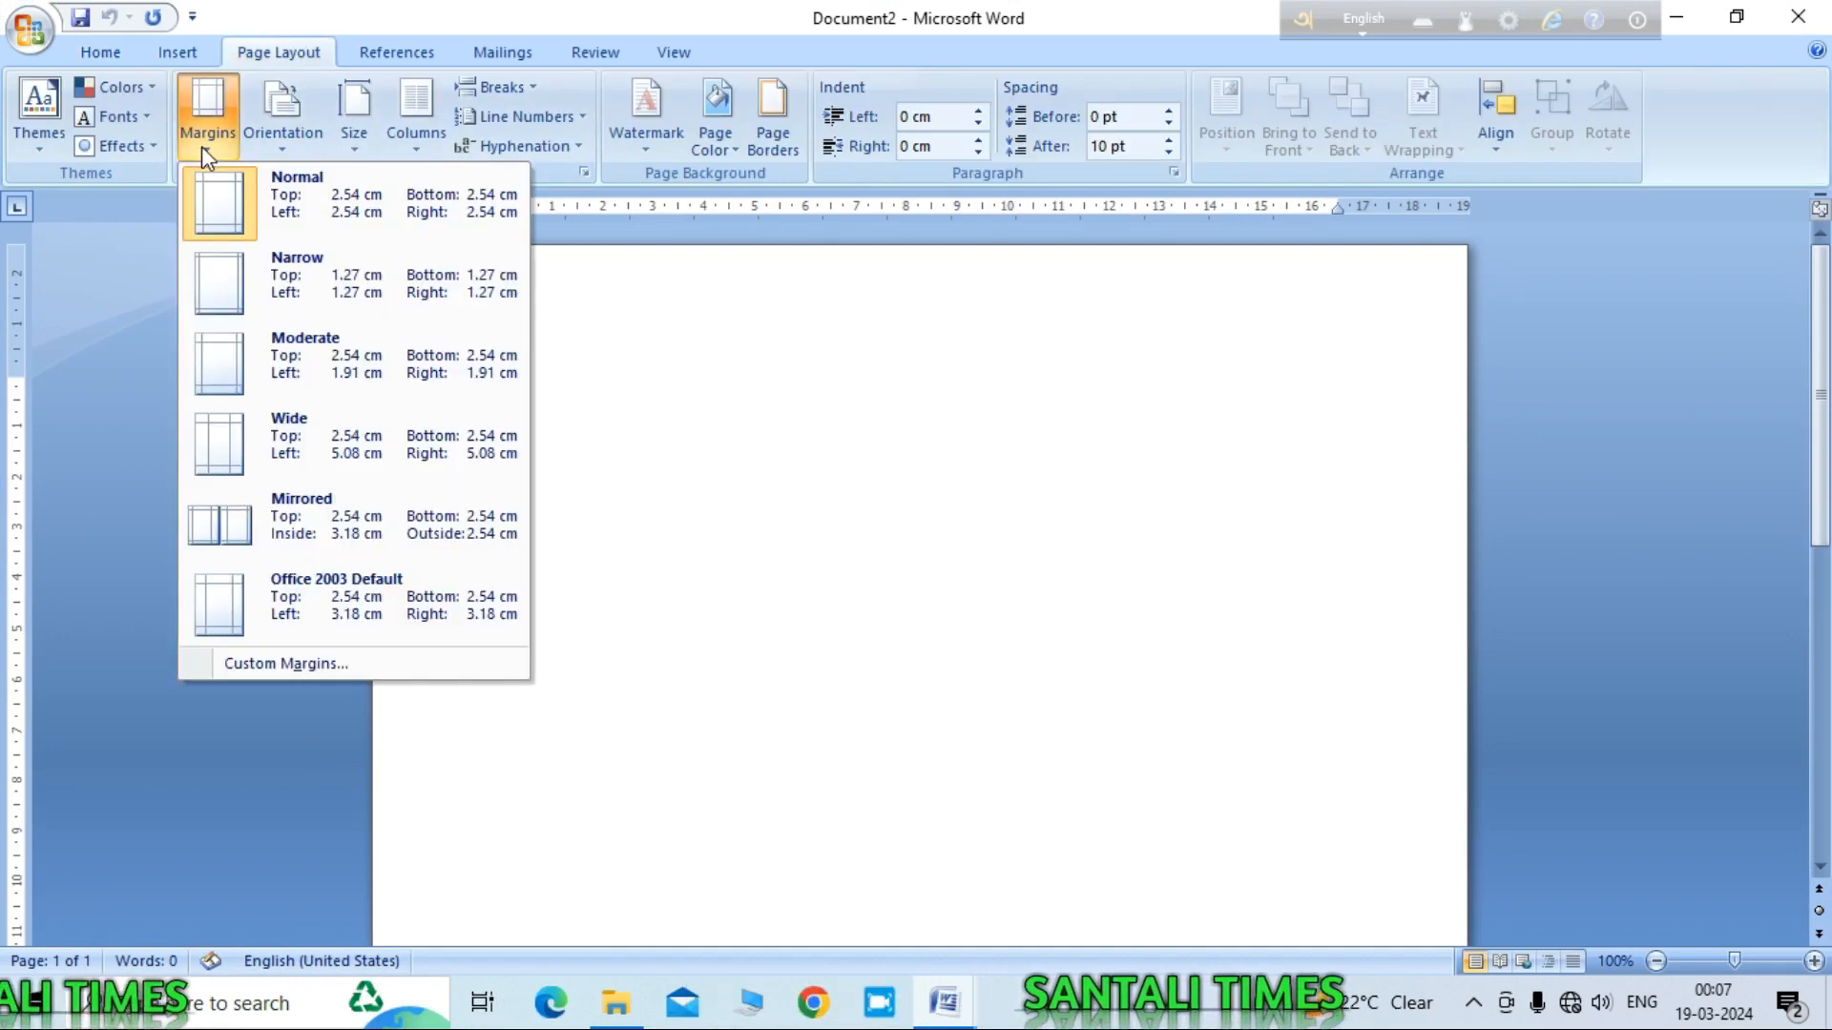
left_click(304, 263)
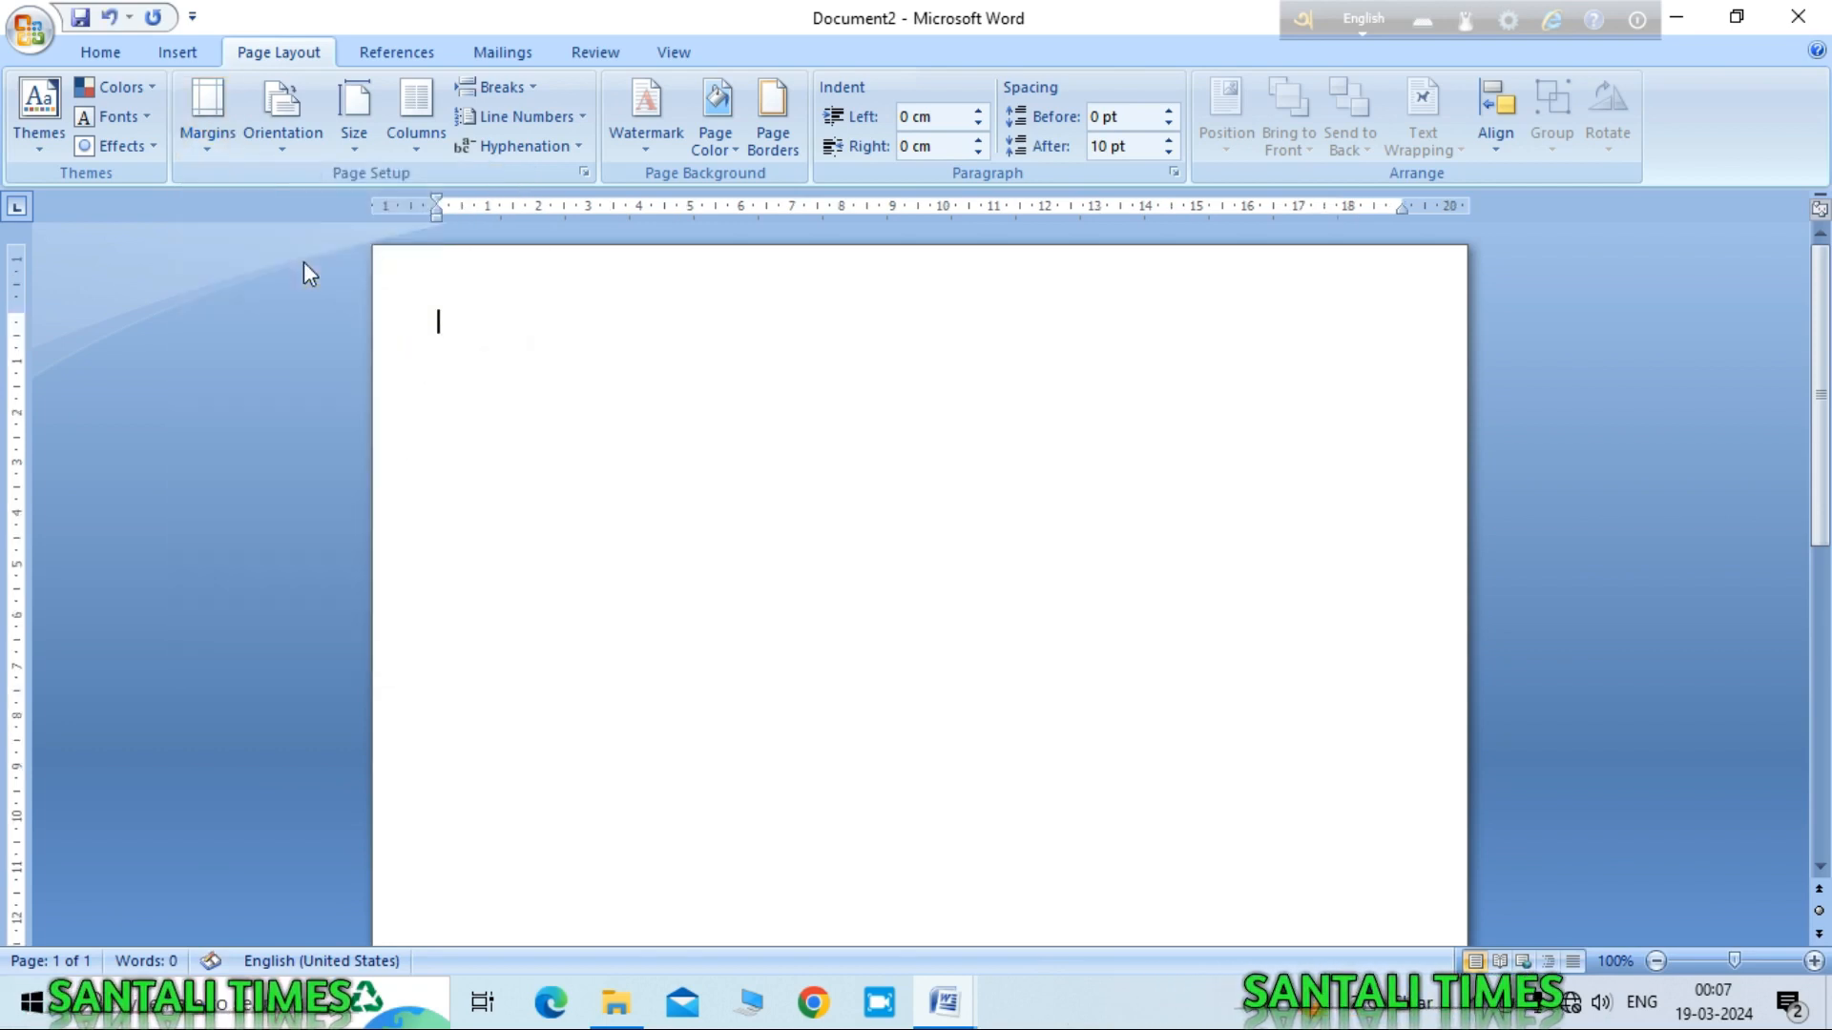
left_click(282, 148)
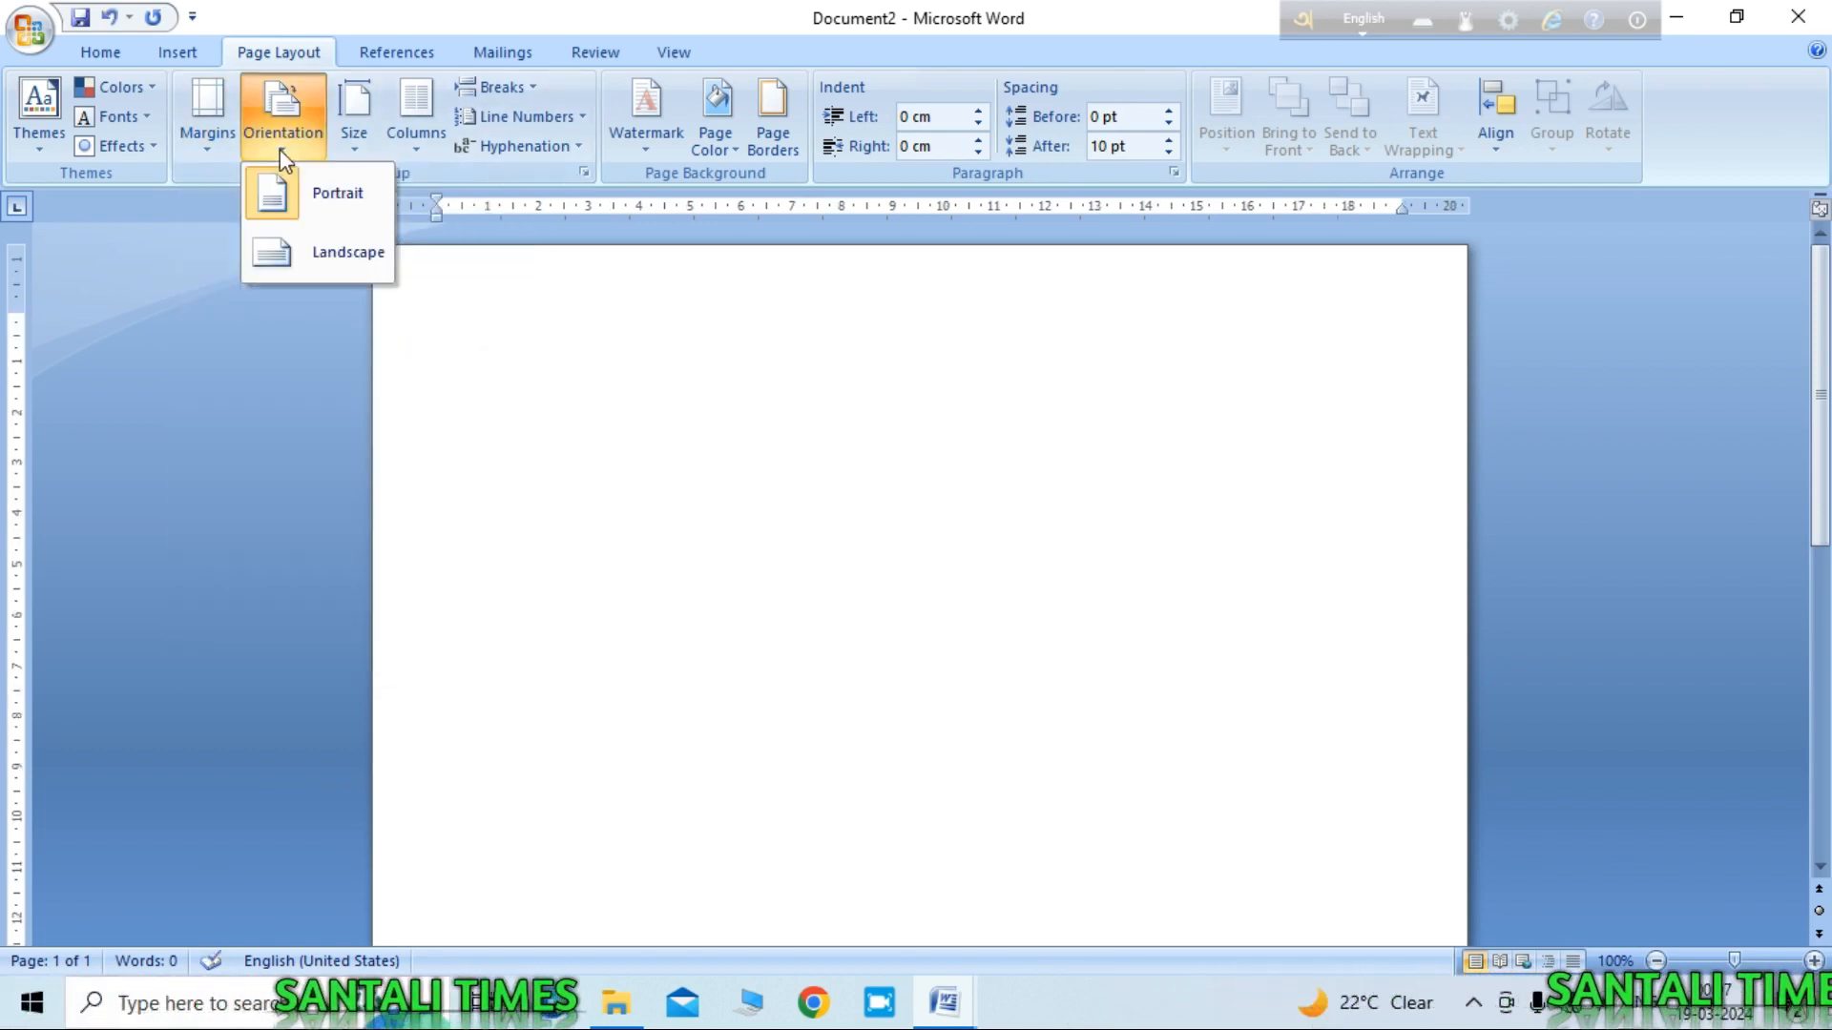
left_click(346, 256)
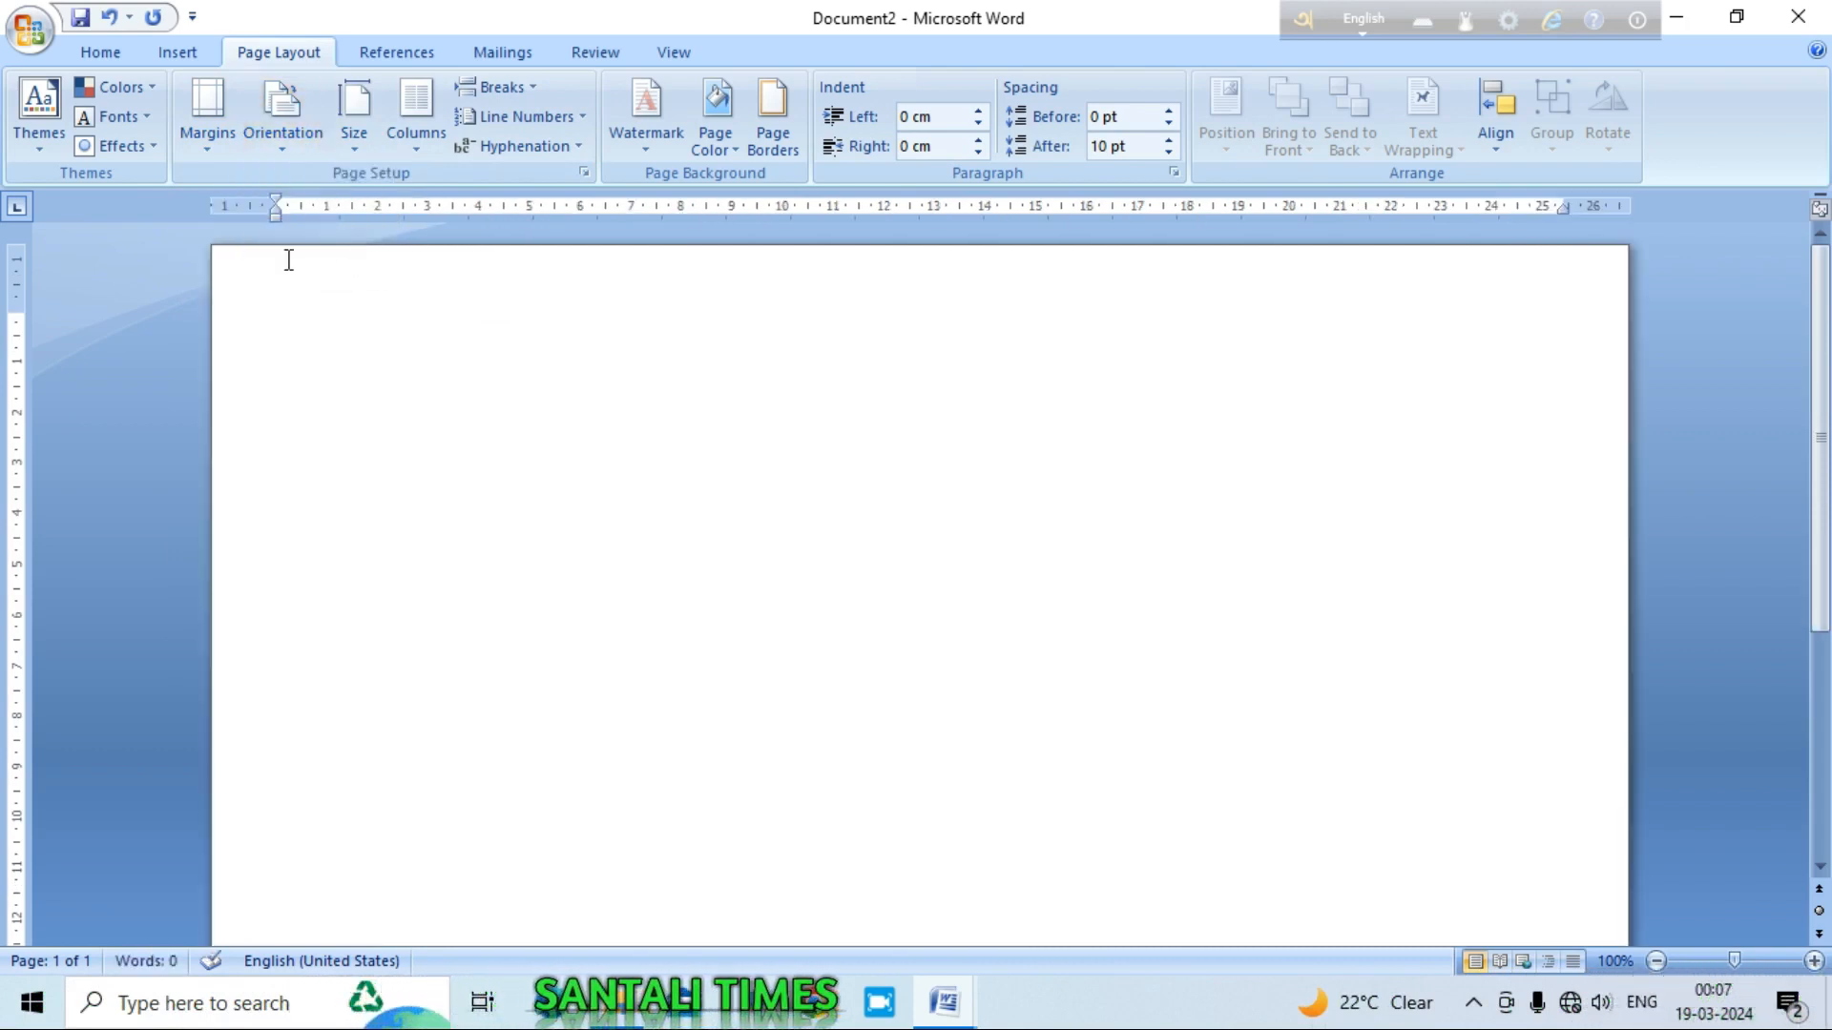
left_click(356, 153)
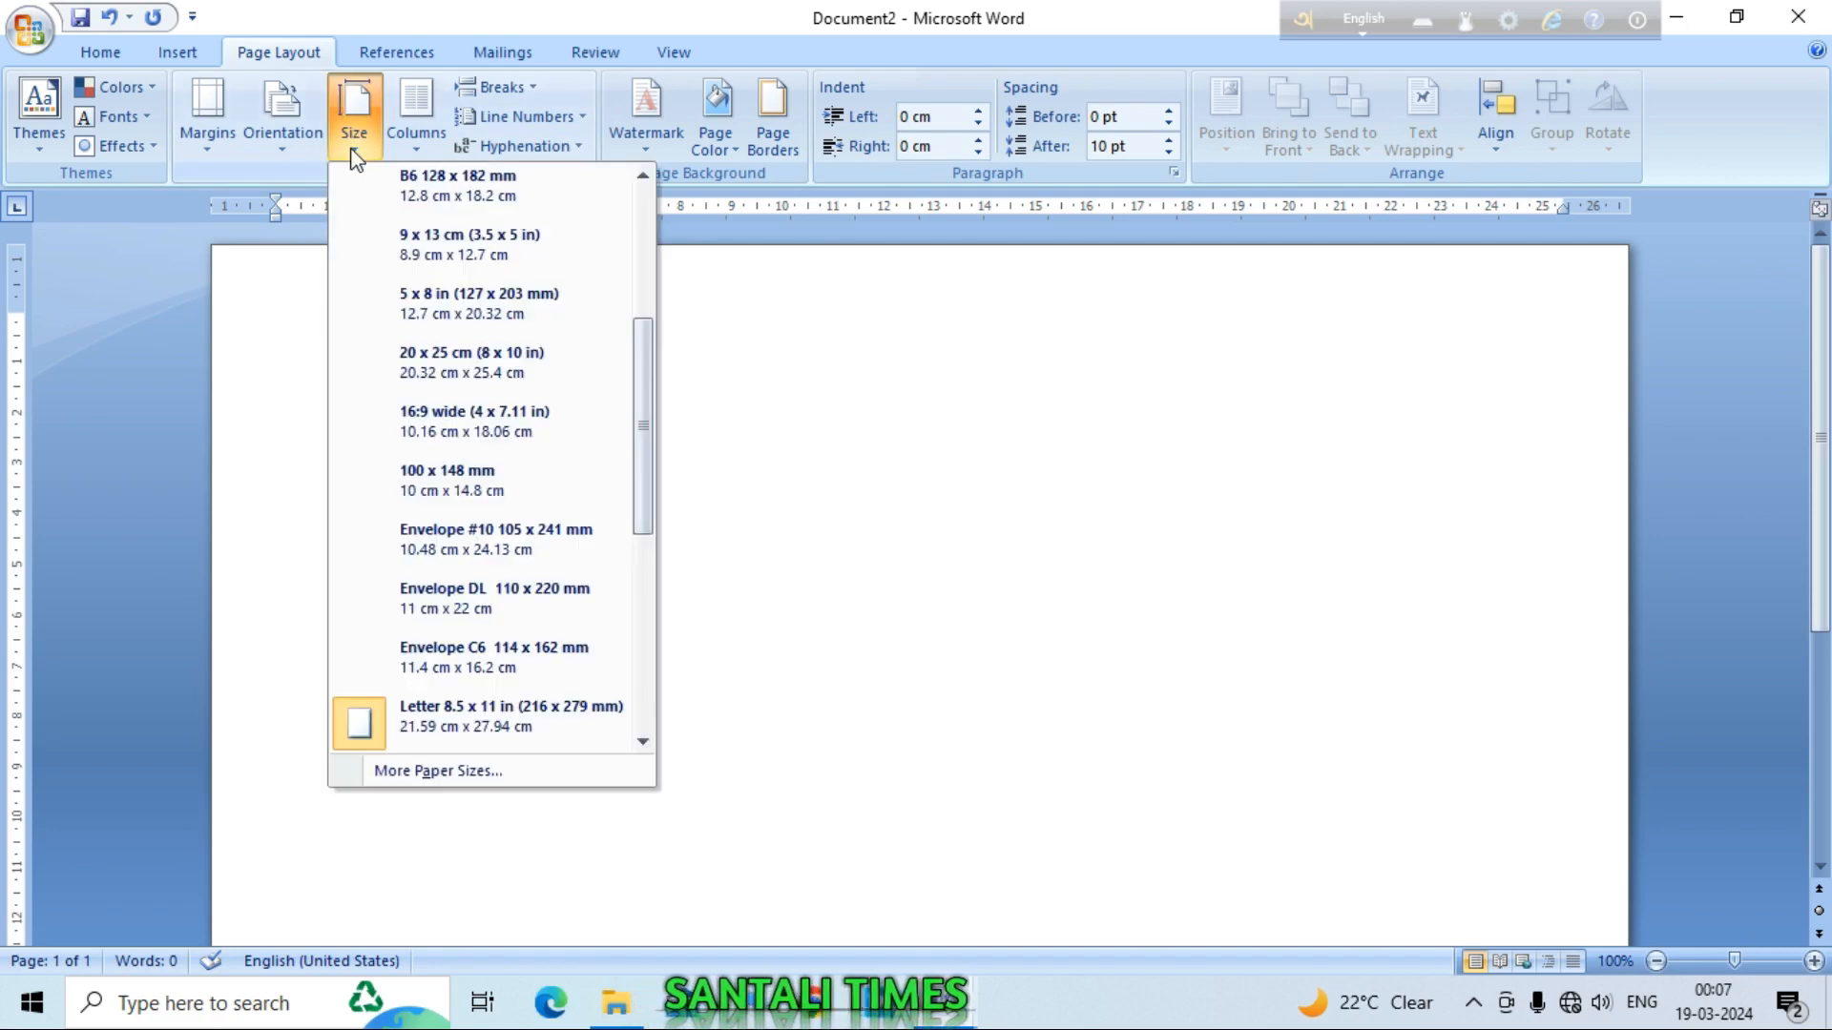
left_click_drag(643, 427, 662, 295)
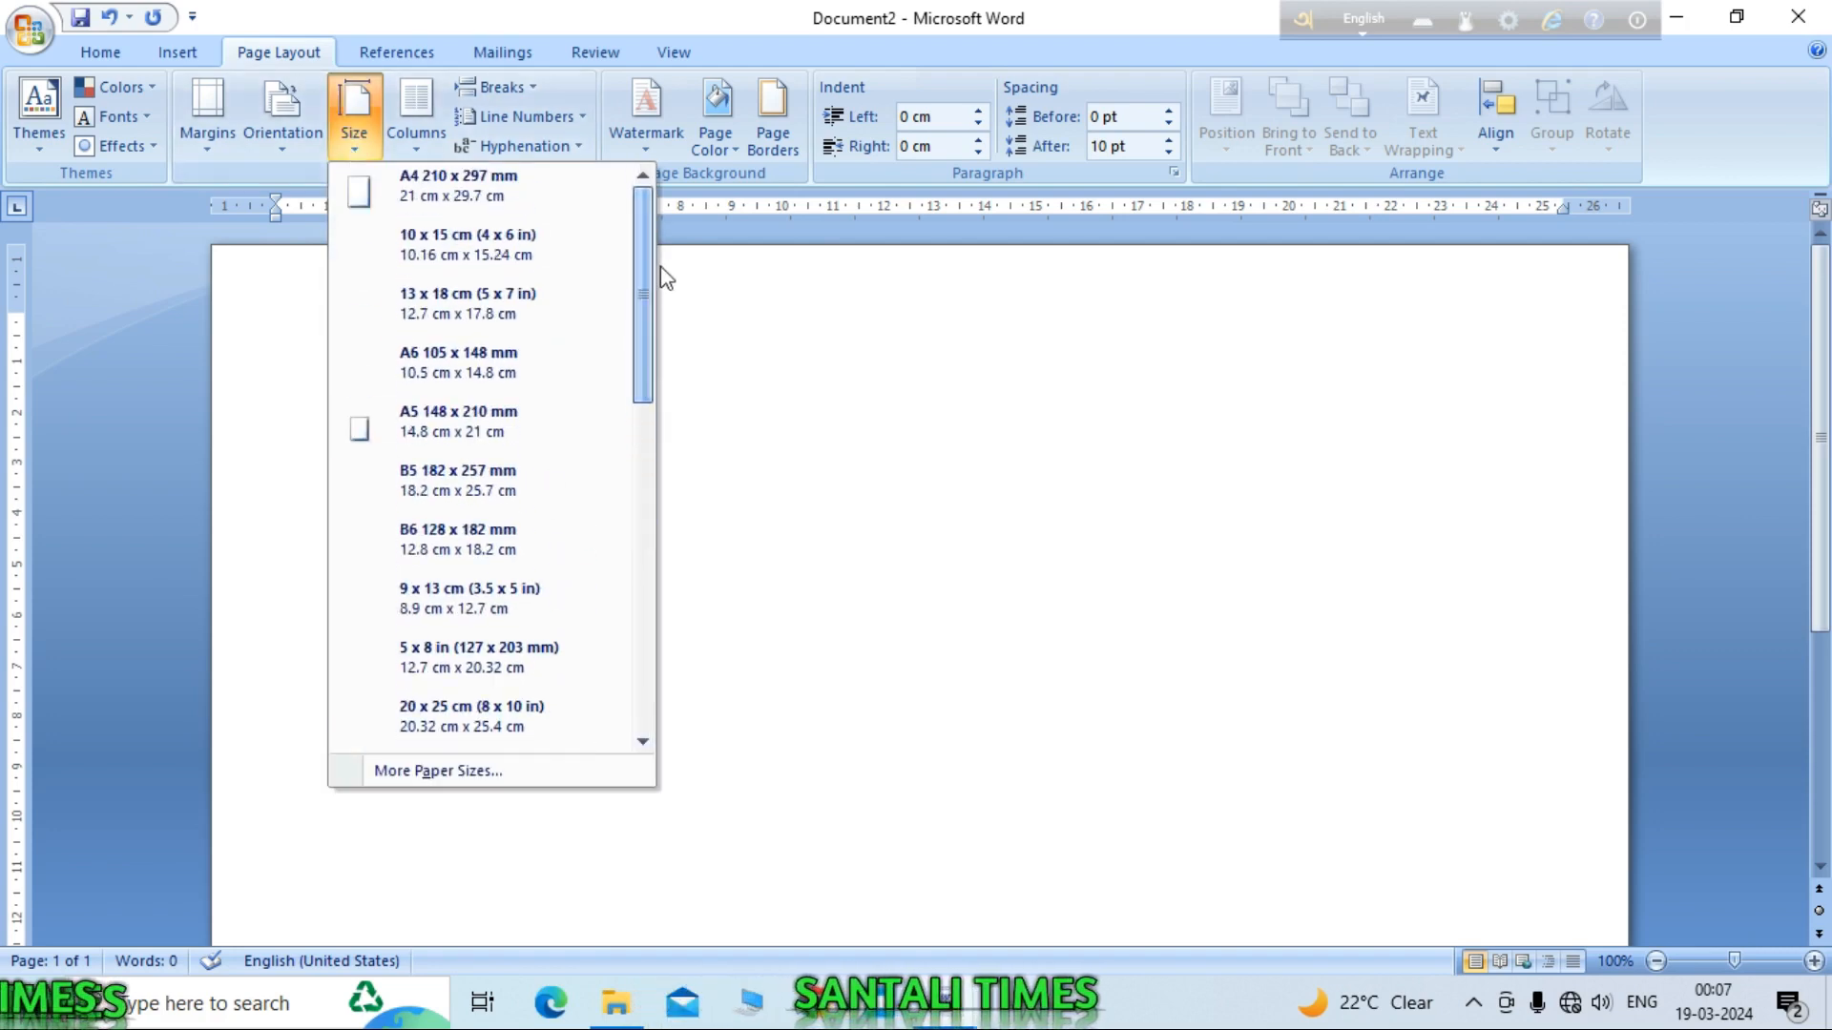
left_click(478, 192)
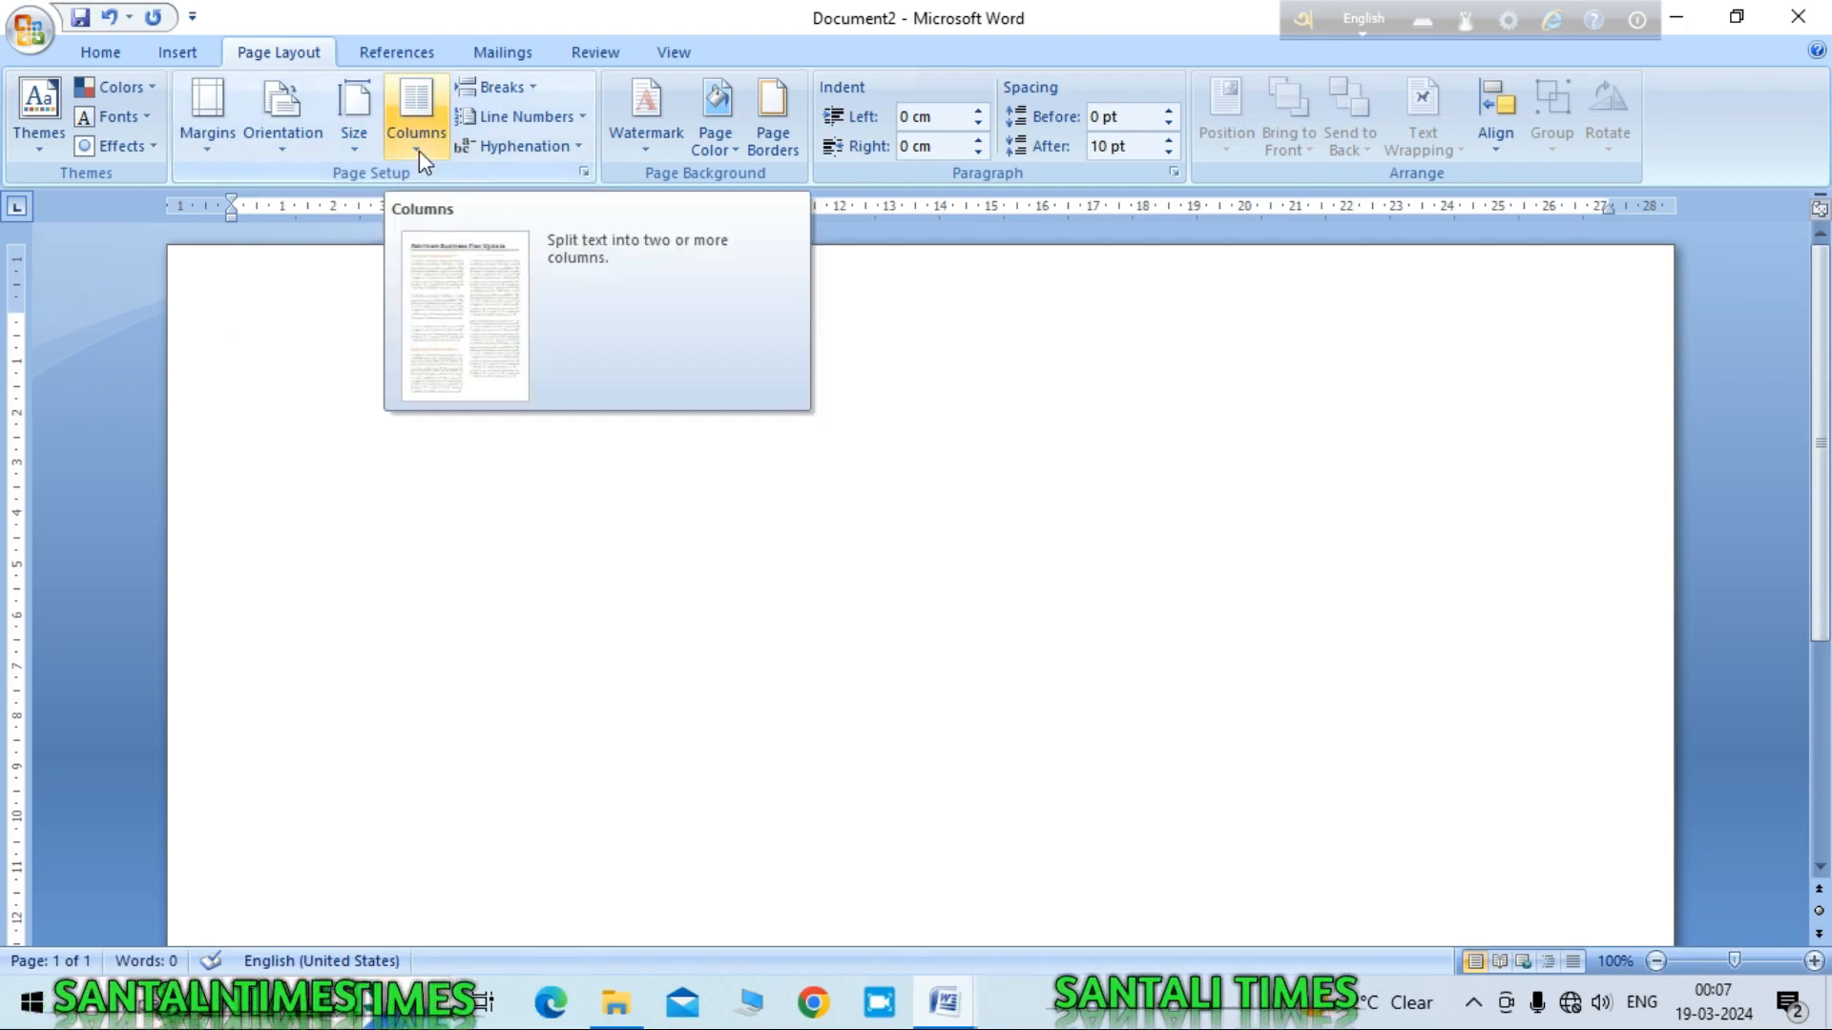
left_click(418, 149)
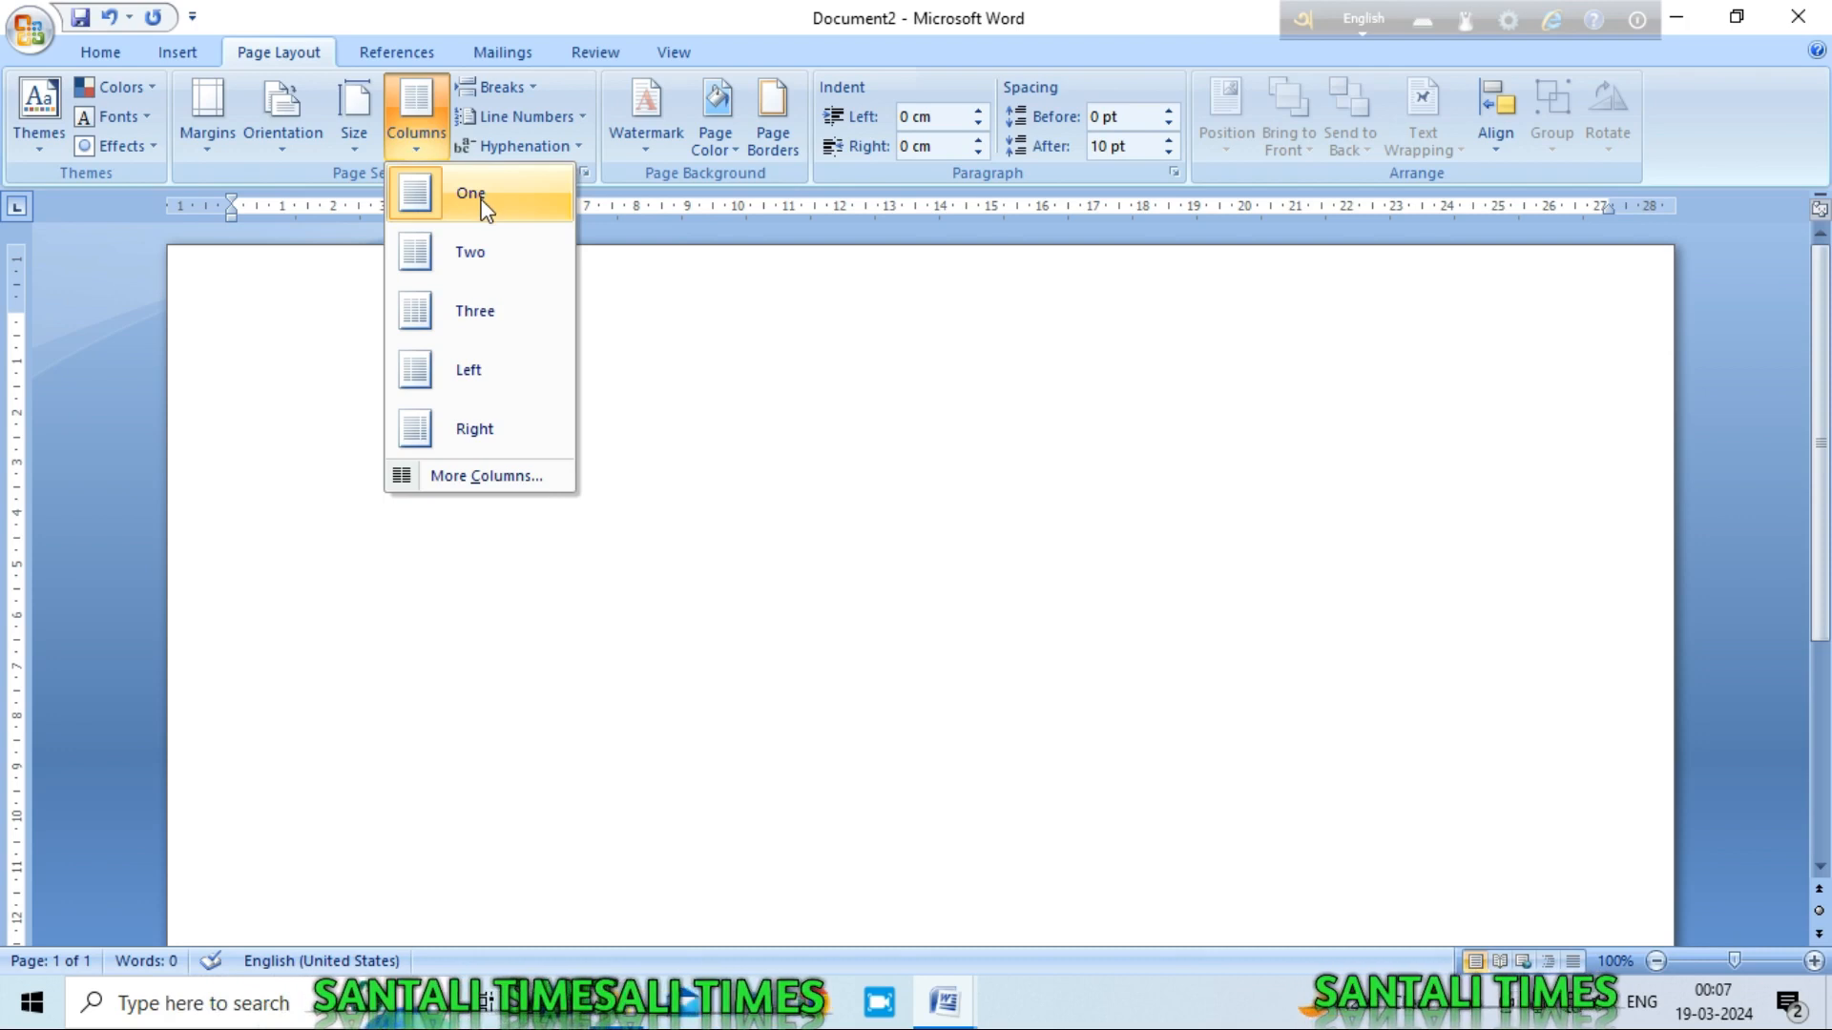
left_click(475, 260)
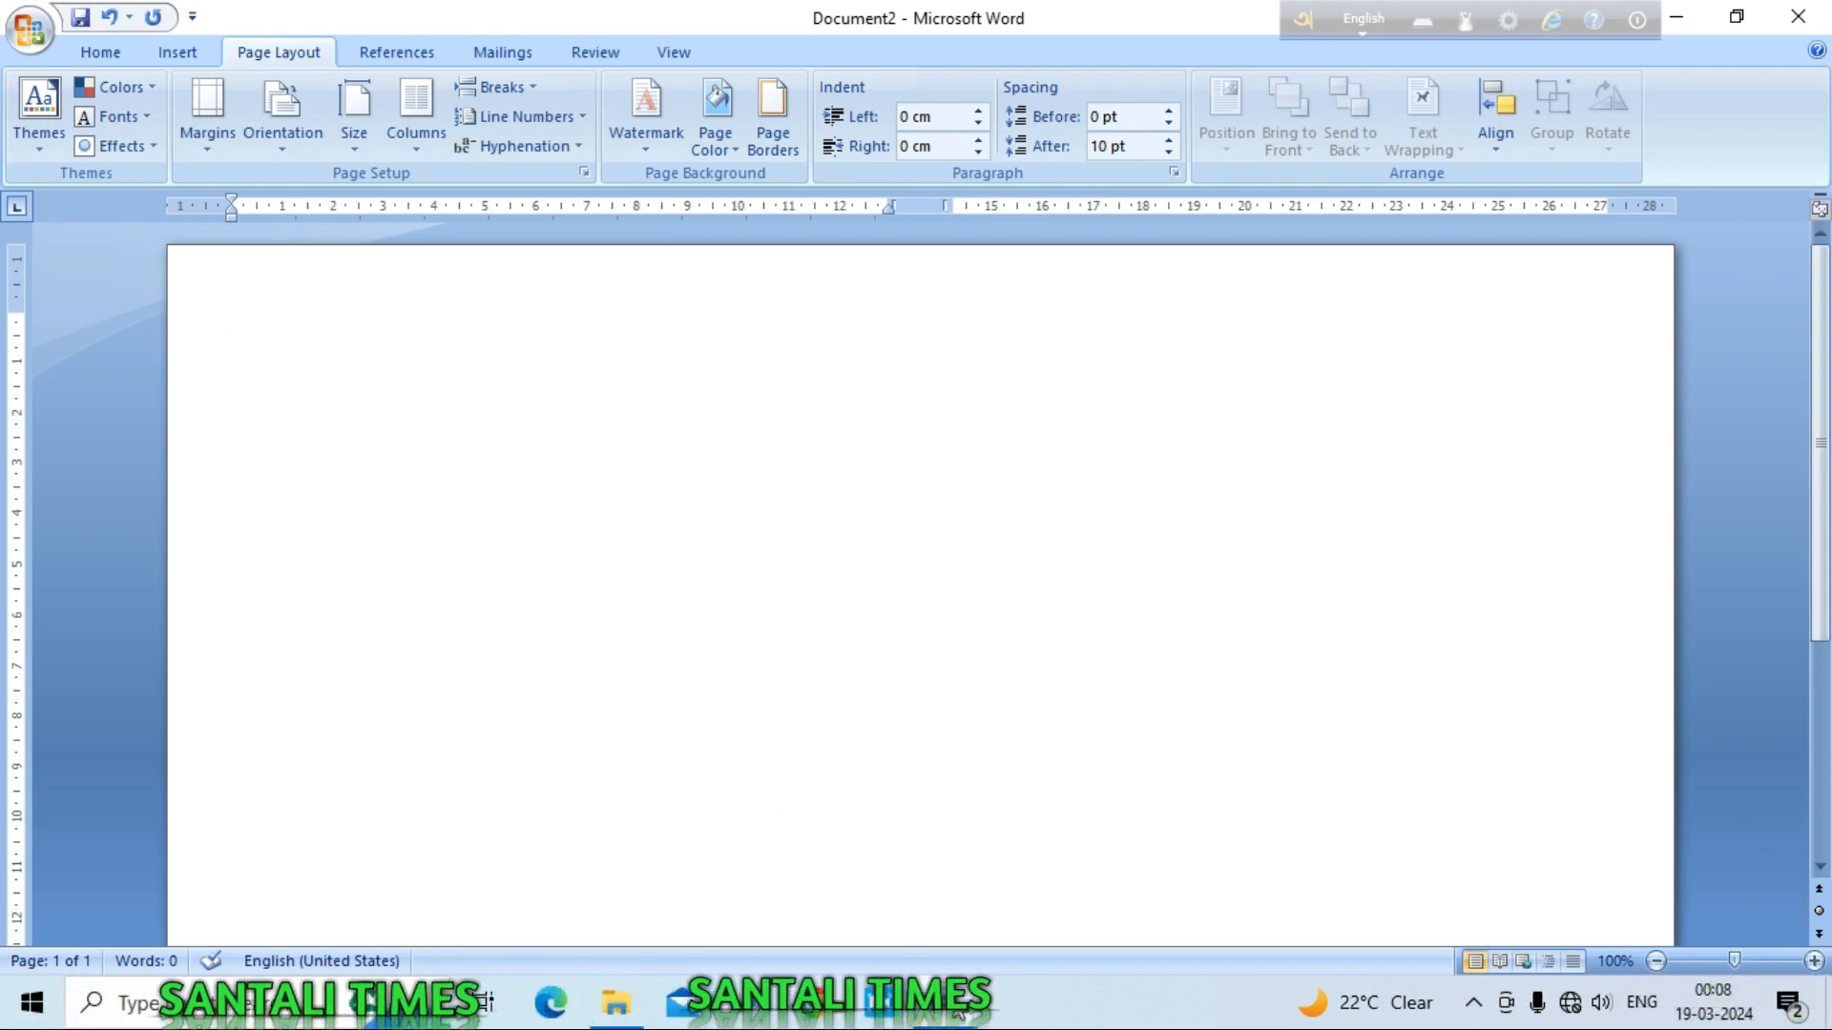
mouse_move(959, 1015)
left_click(801, 888)
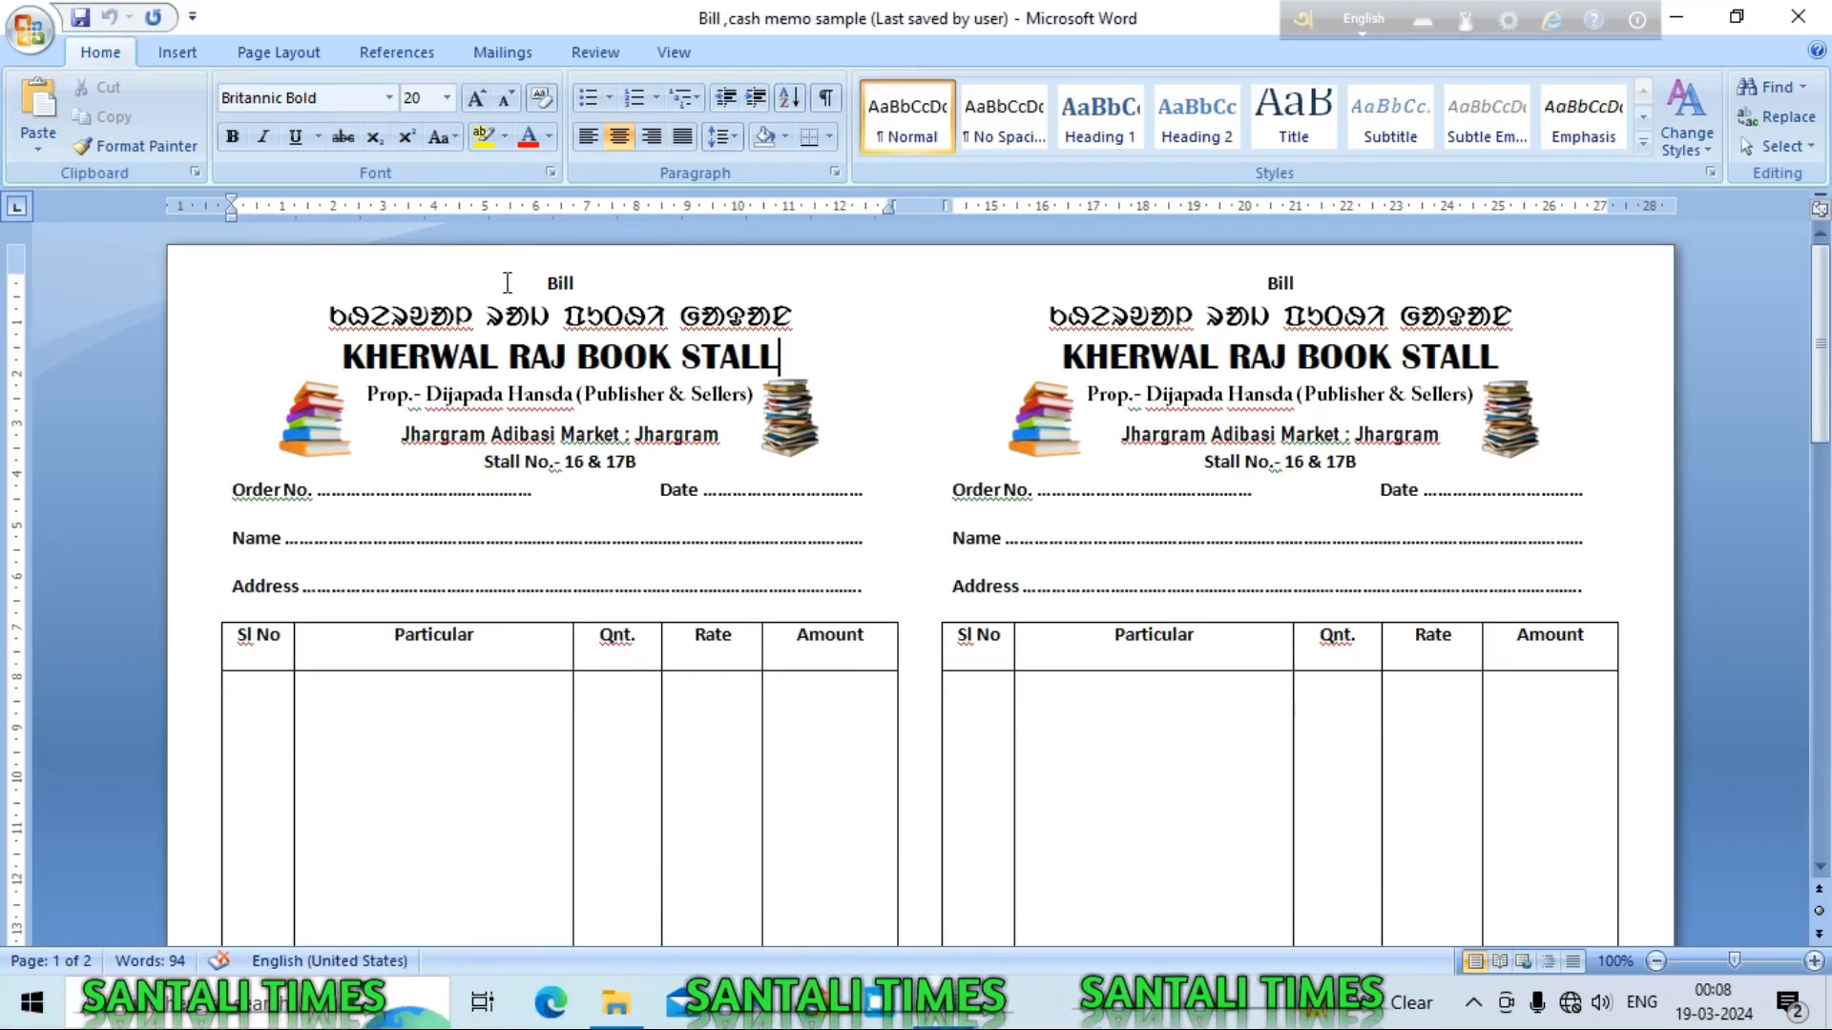
left_click_drag(546, 283, 845, 589)
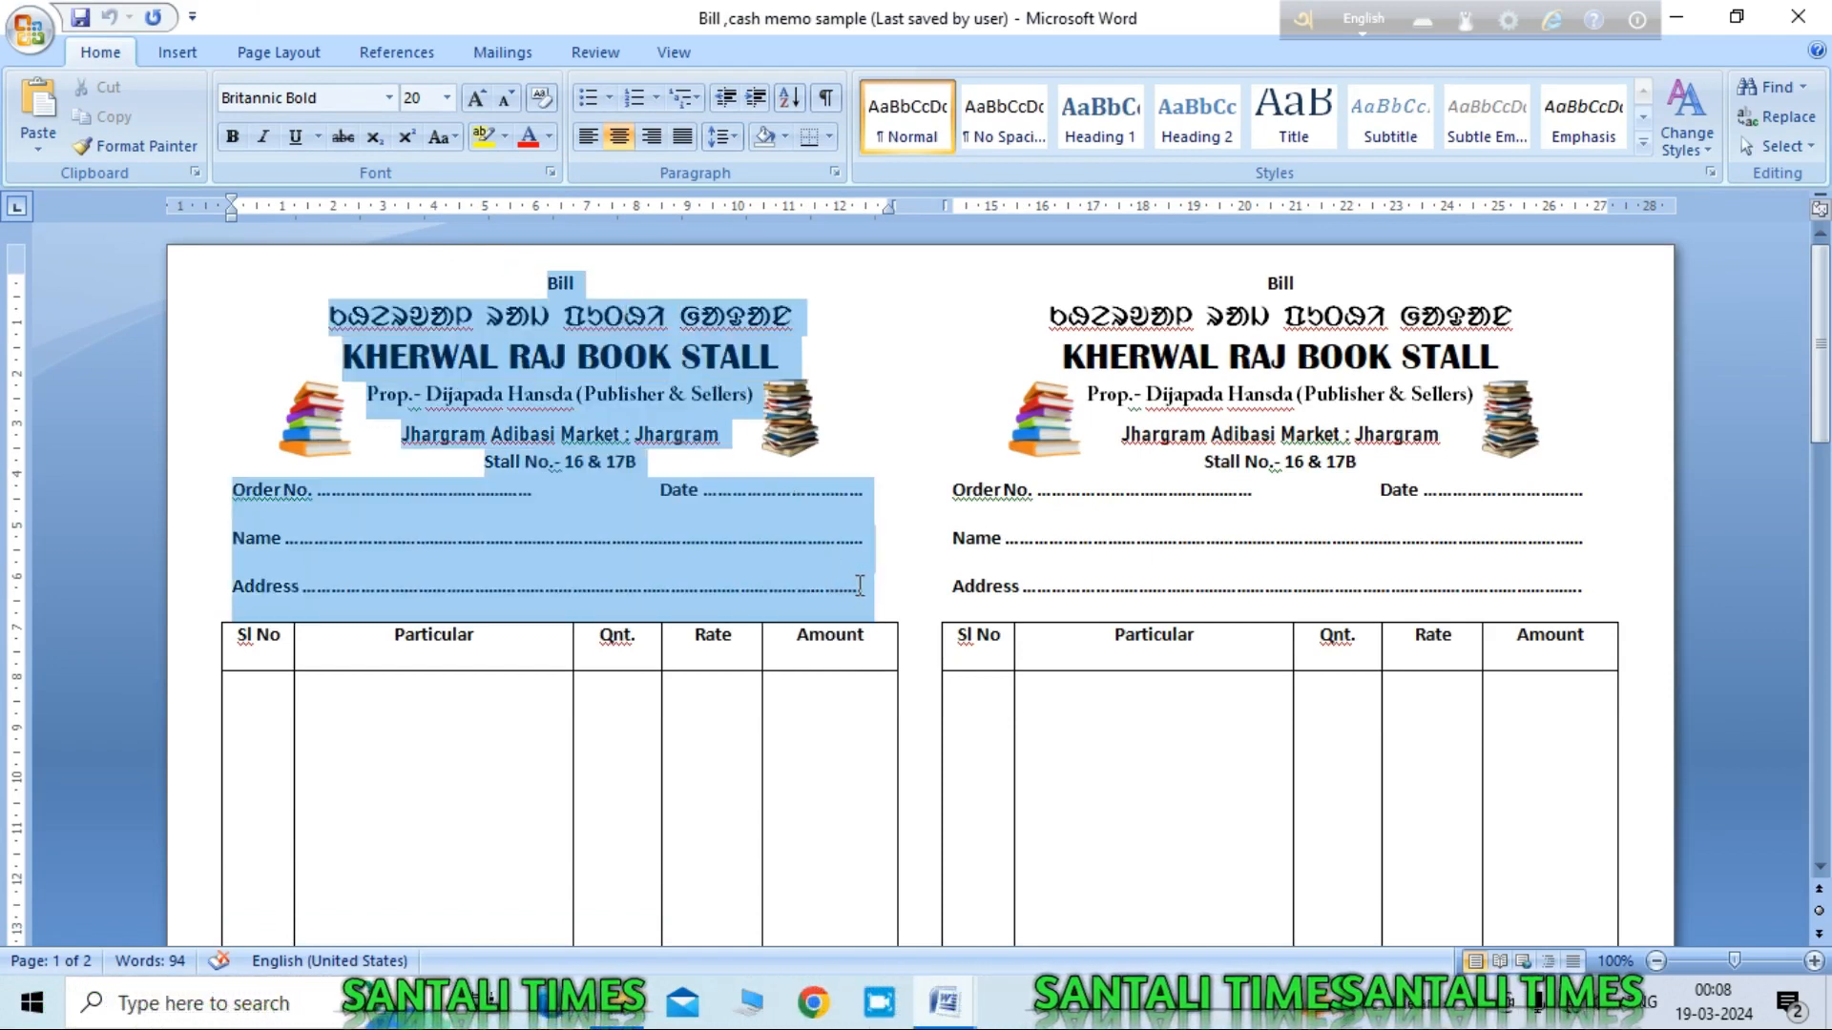
left_click(875, 367)
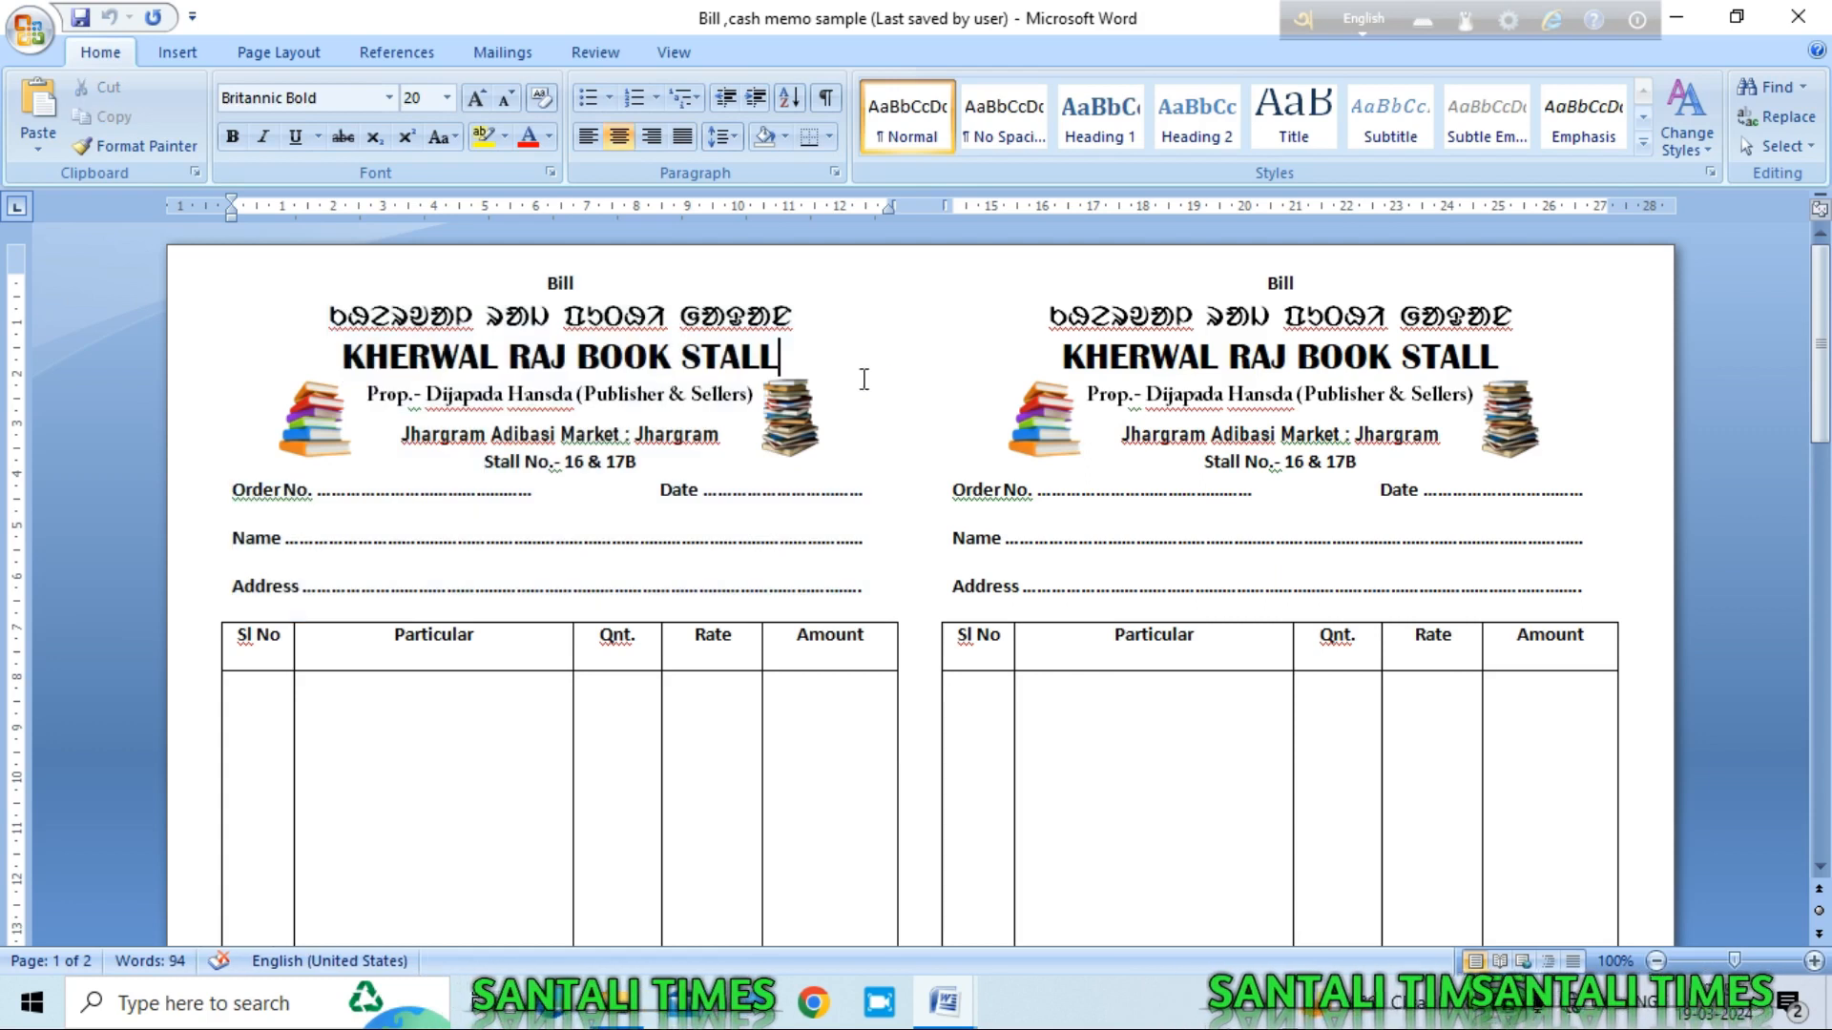
left_click(1677, 17)
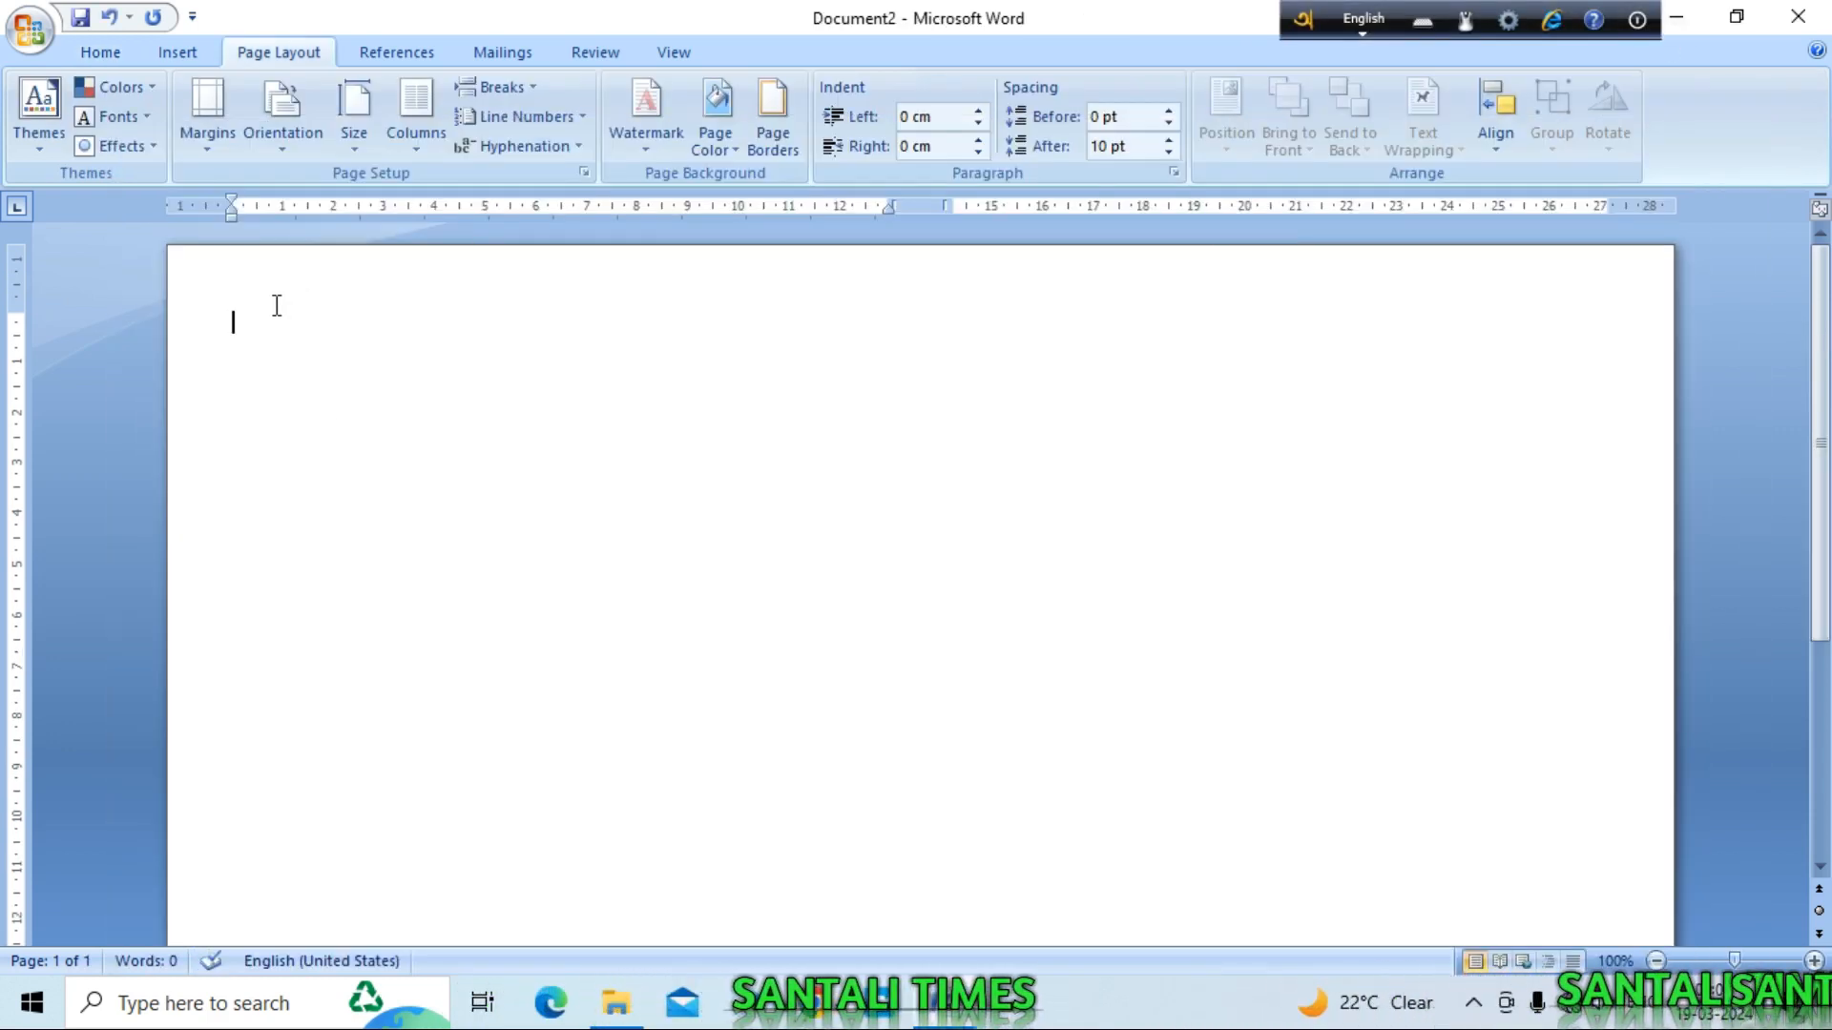
Step: Finish 'Bill' and type the Santali heading 'joharge agi dooge tahe' in ol_ciki_classic font
type("Bill")
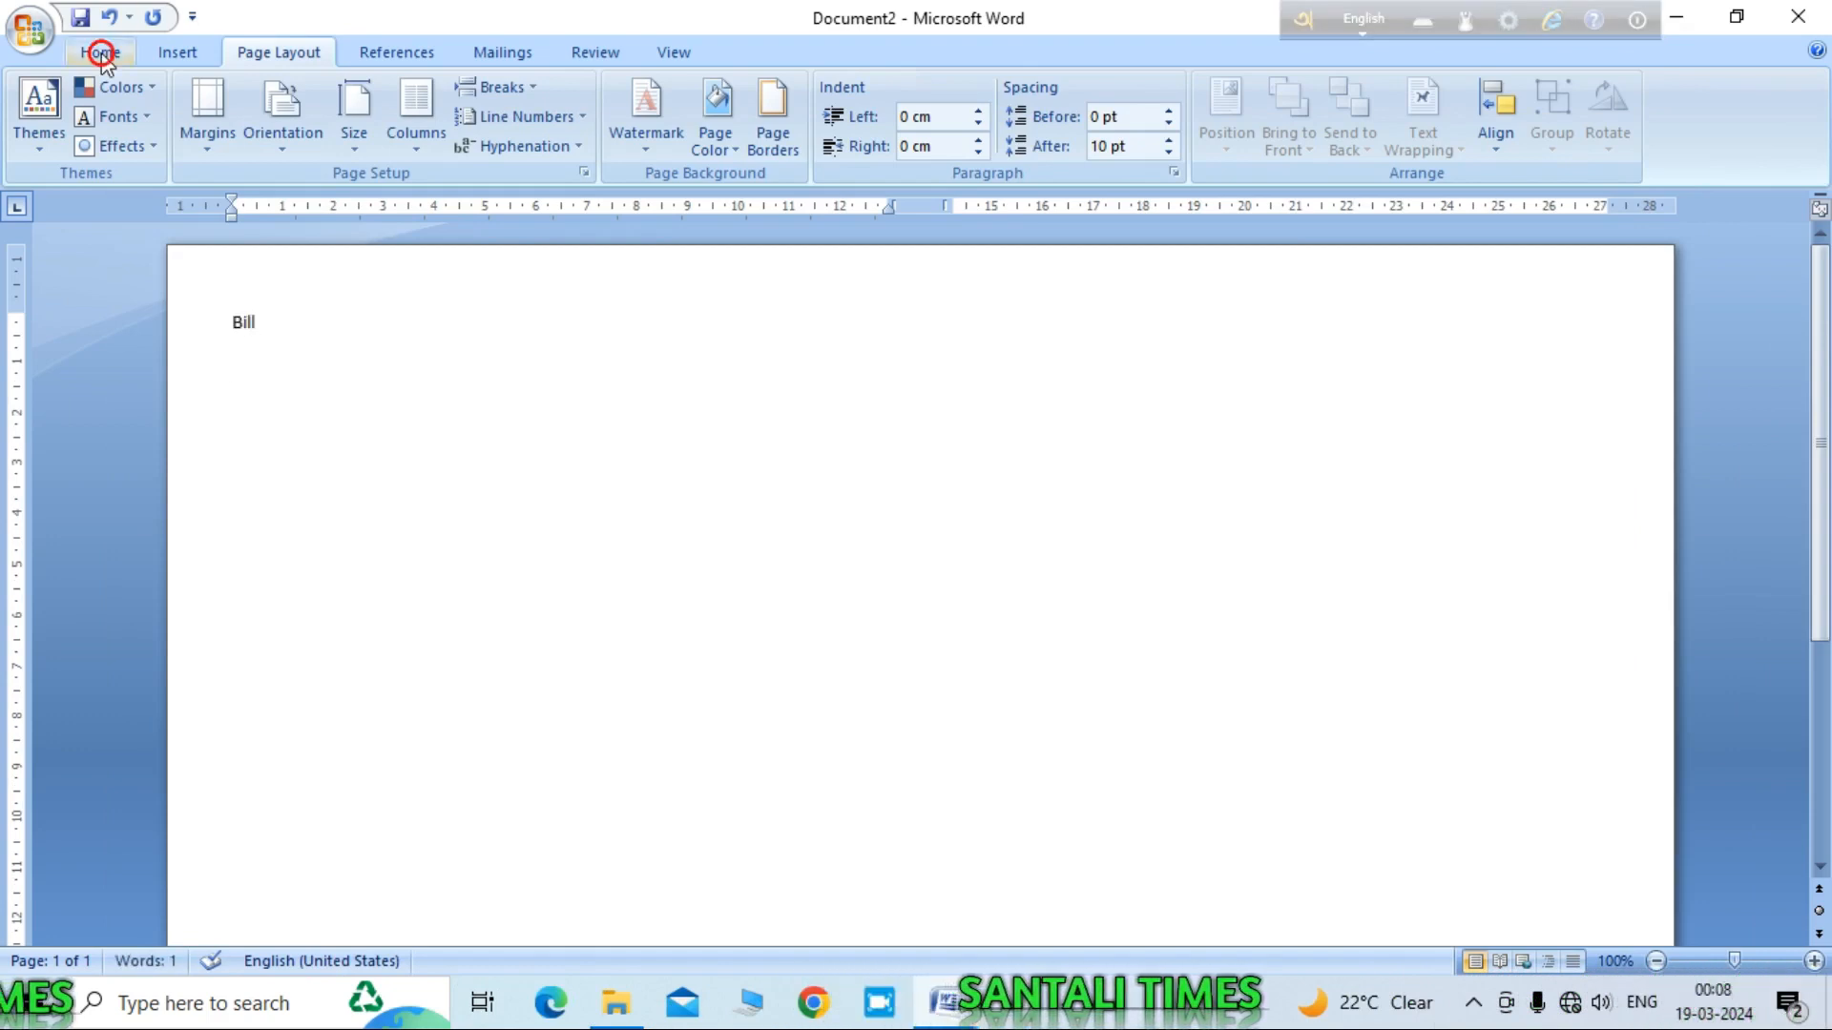
left_click(102, 56)
left_click(389, 99)
left_click(327, 282)
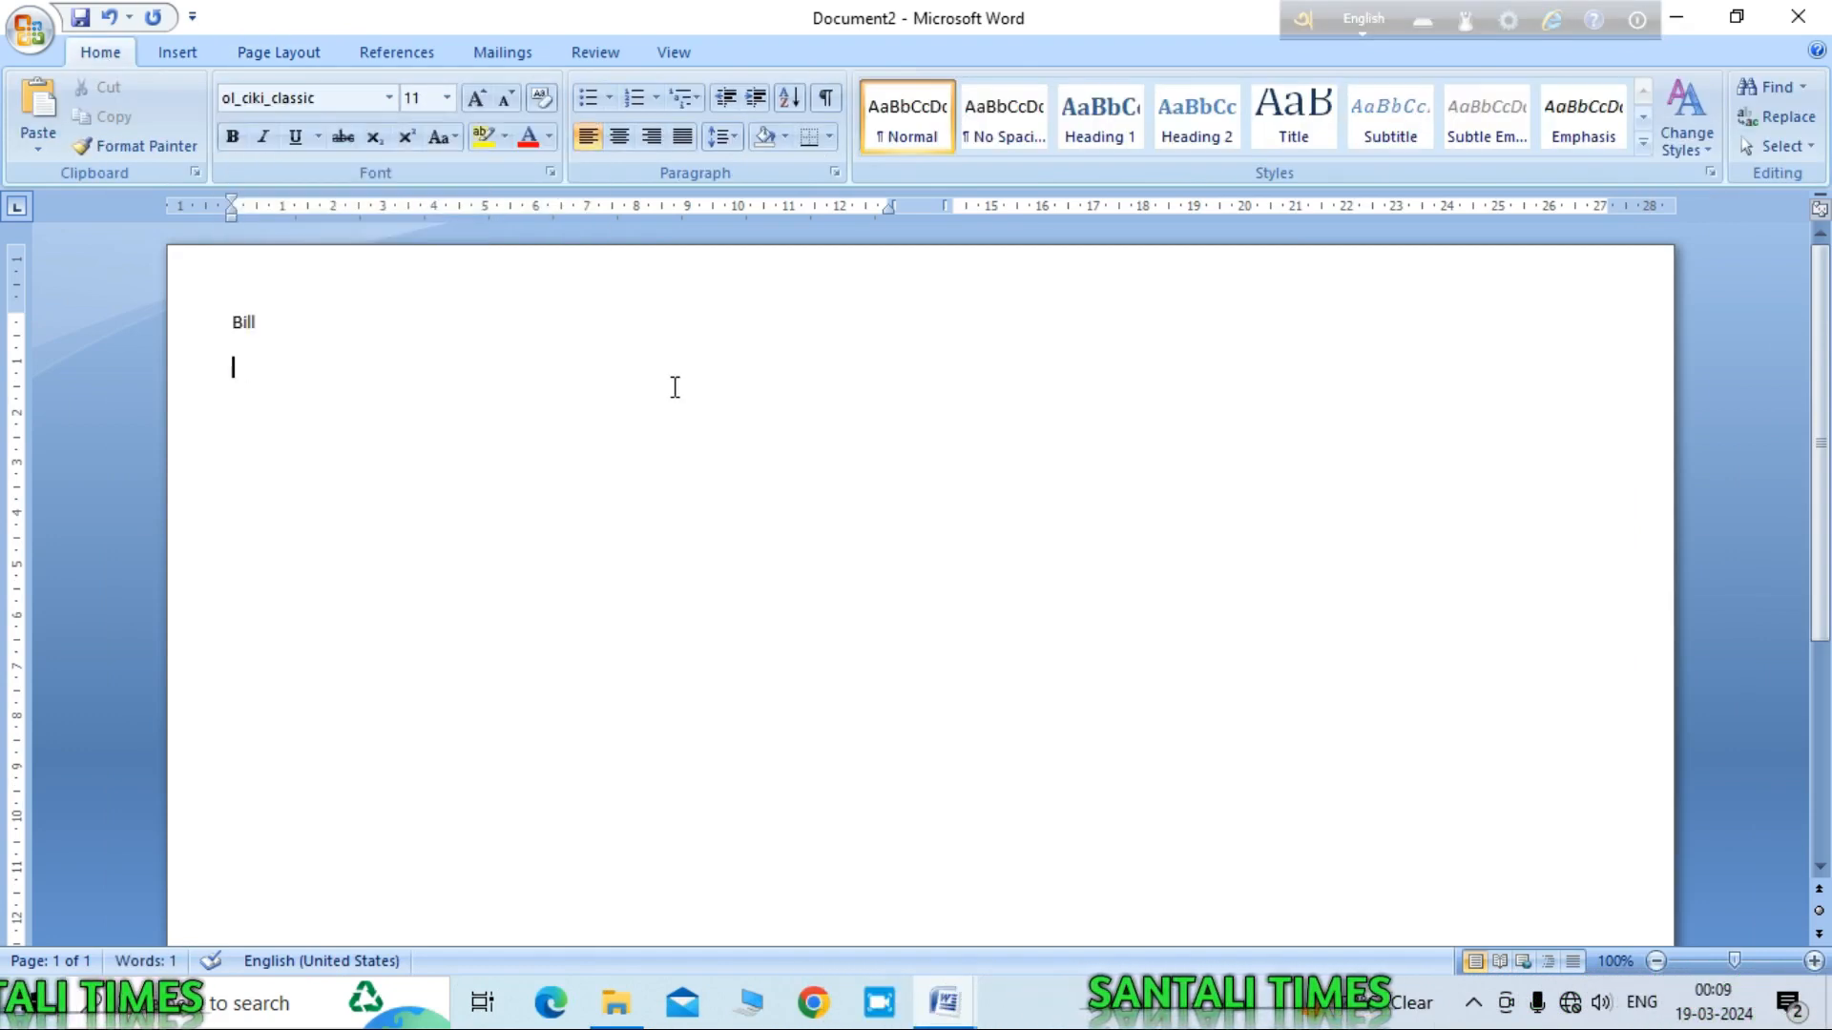
type("johar")
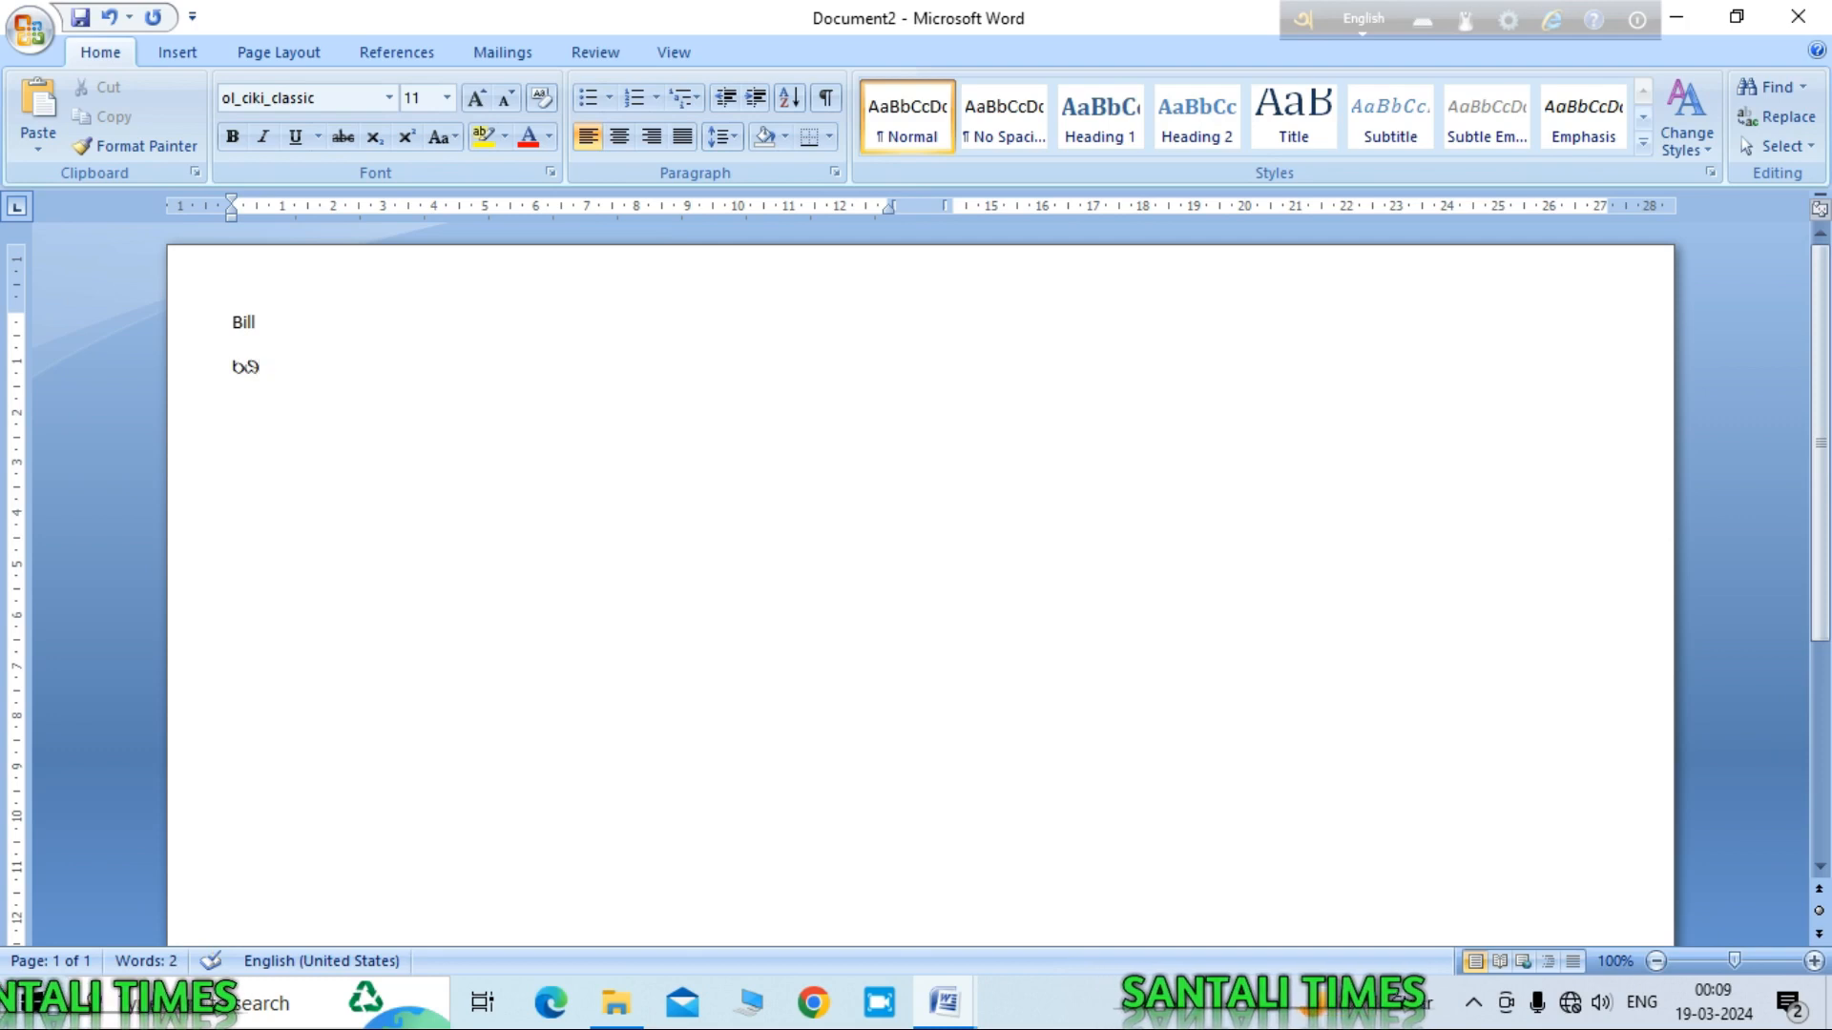
type("ge agi do")
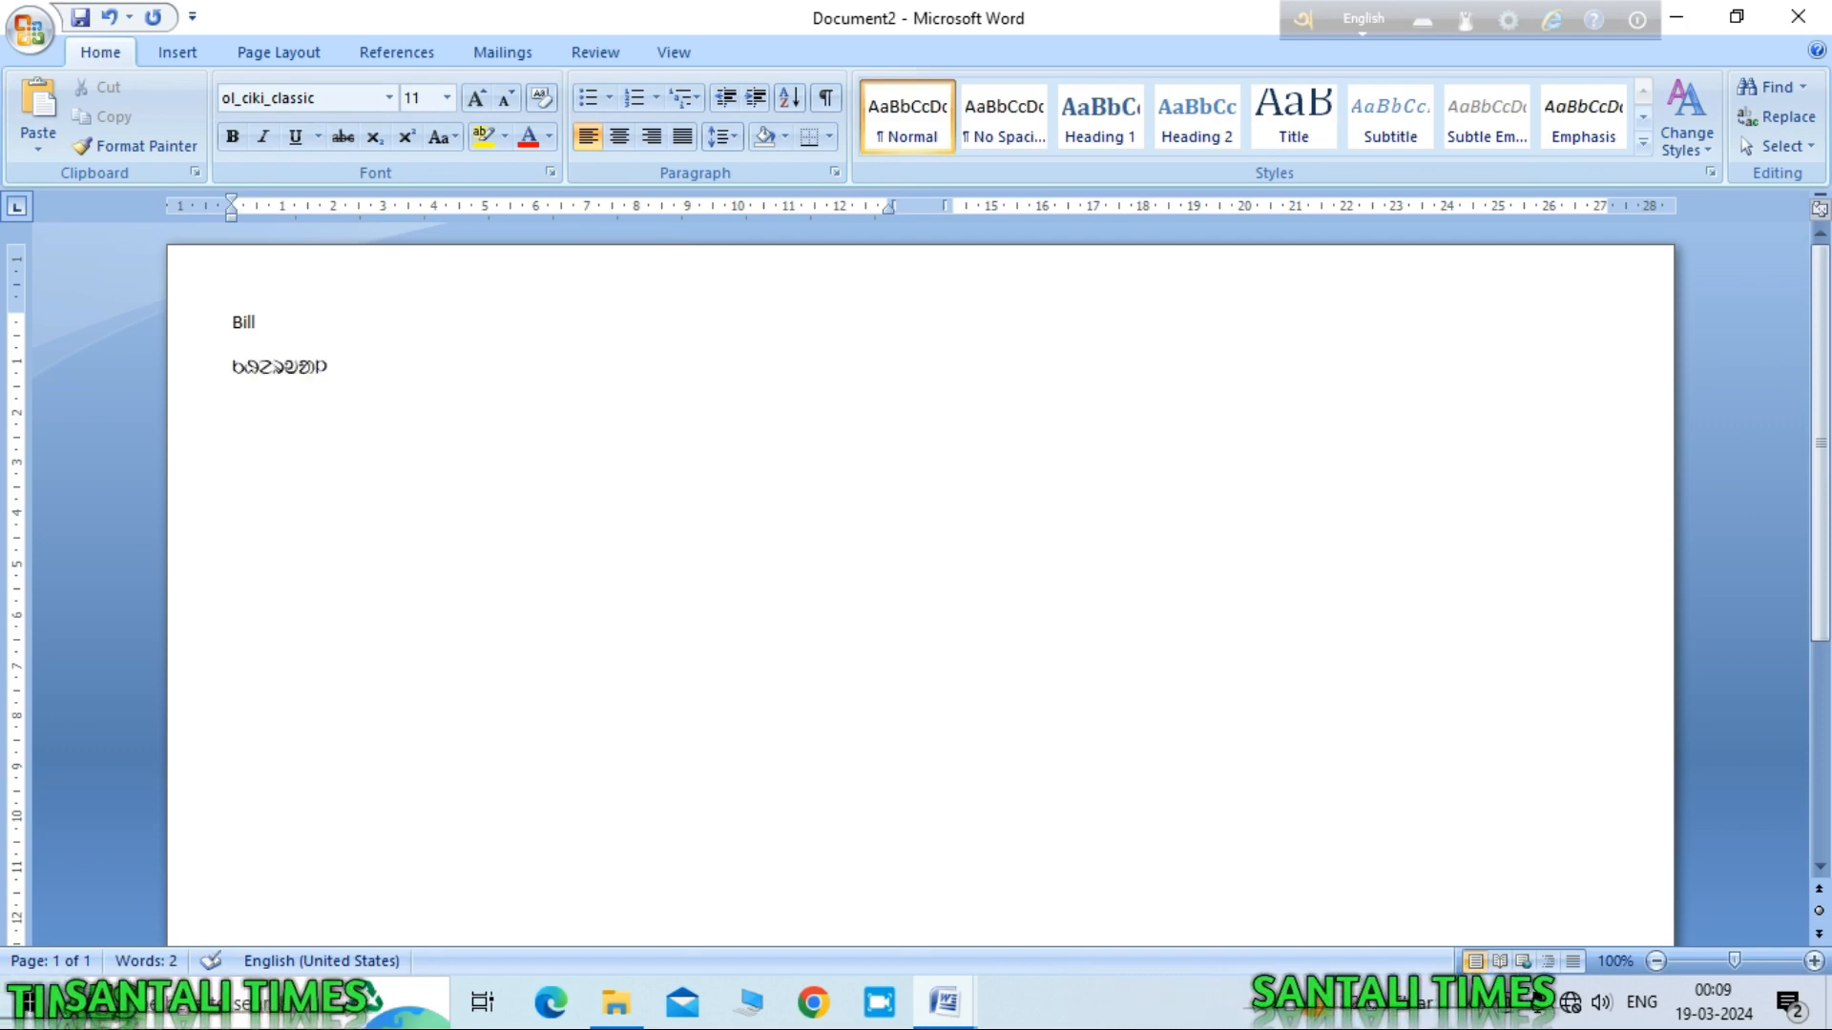
type("oge tahe")
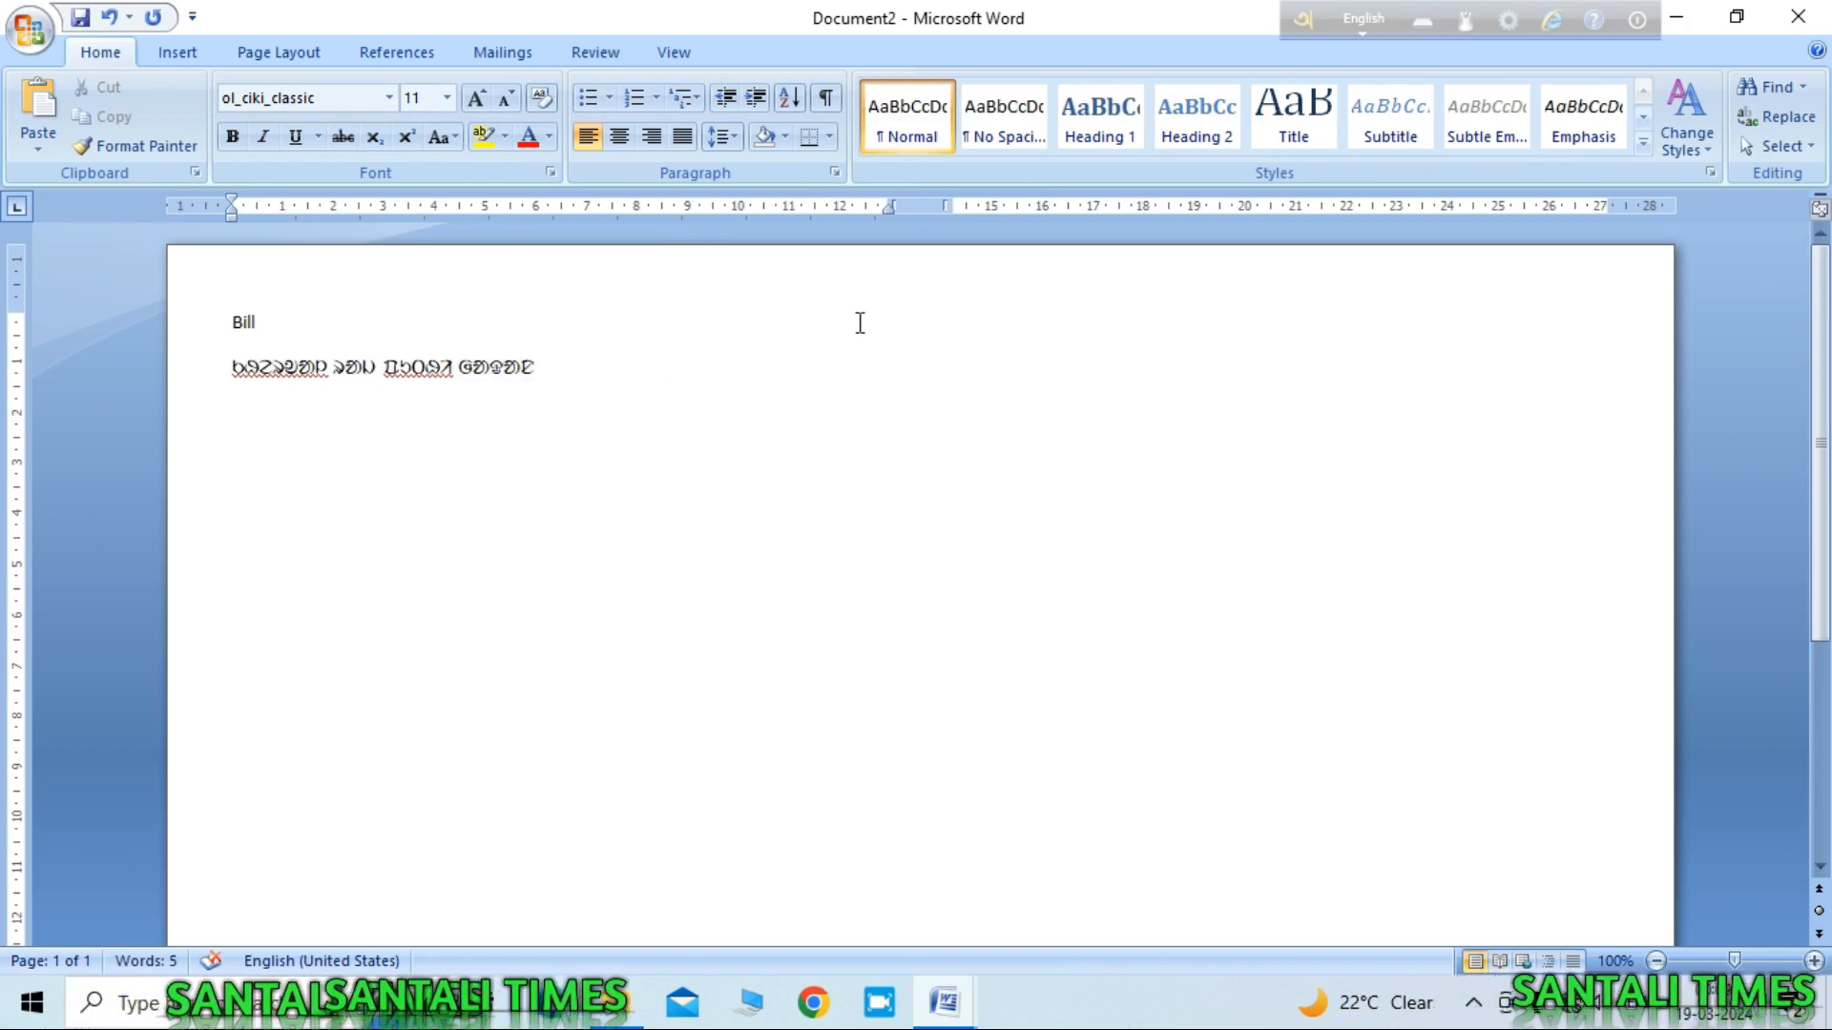
Step: Change the first Ol Chiki word's last letter to 'n' and start a new line
left_click(330, 368)
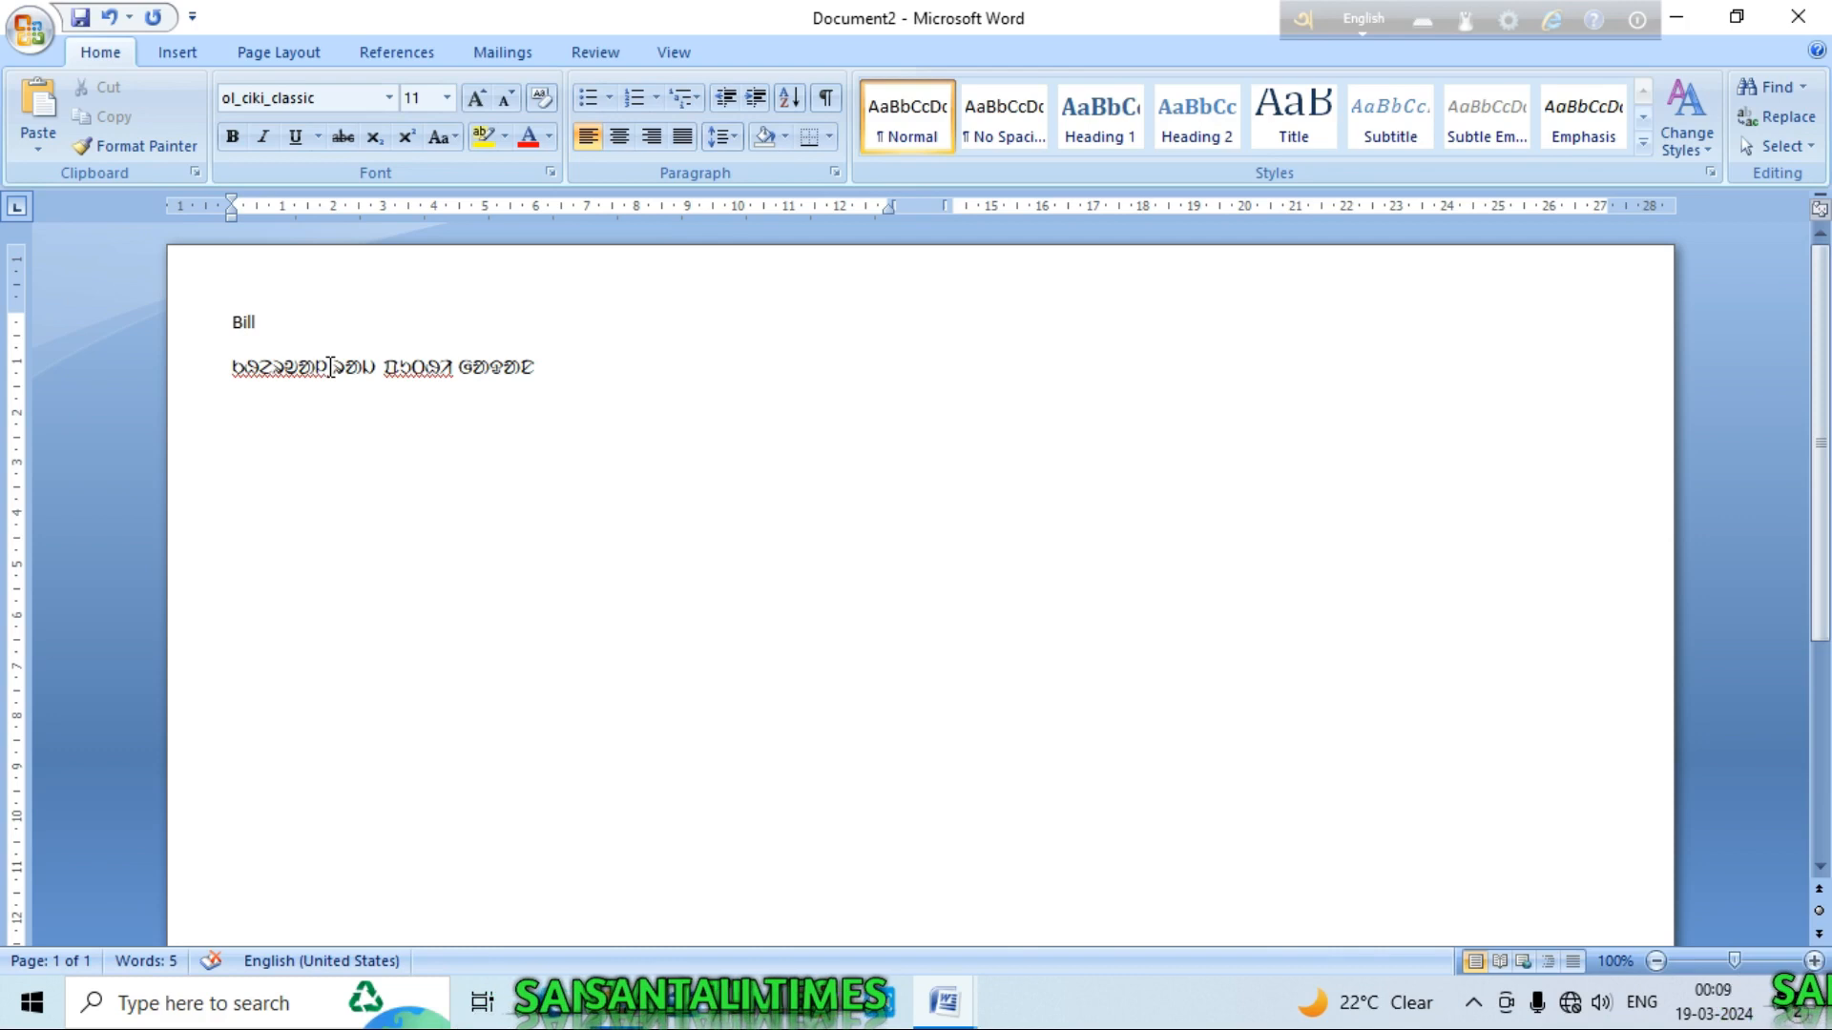
key("BackSpace")
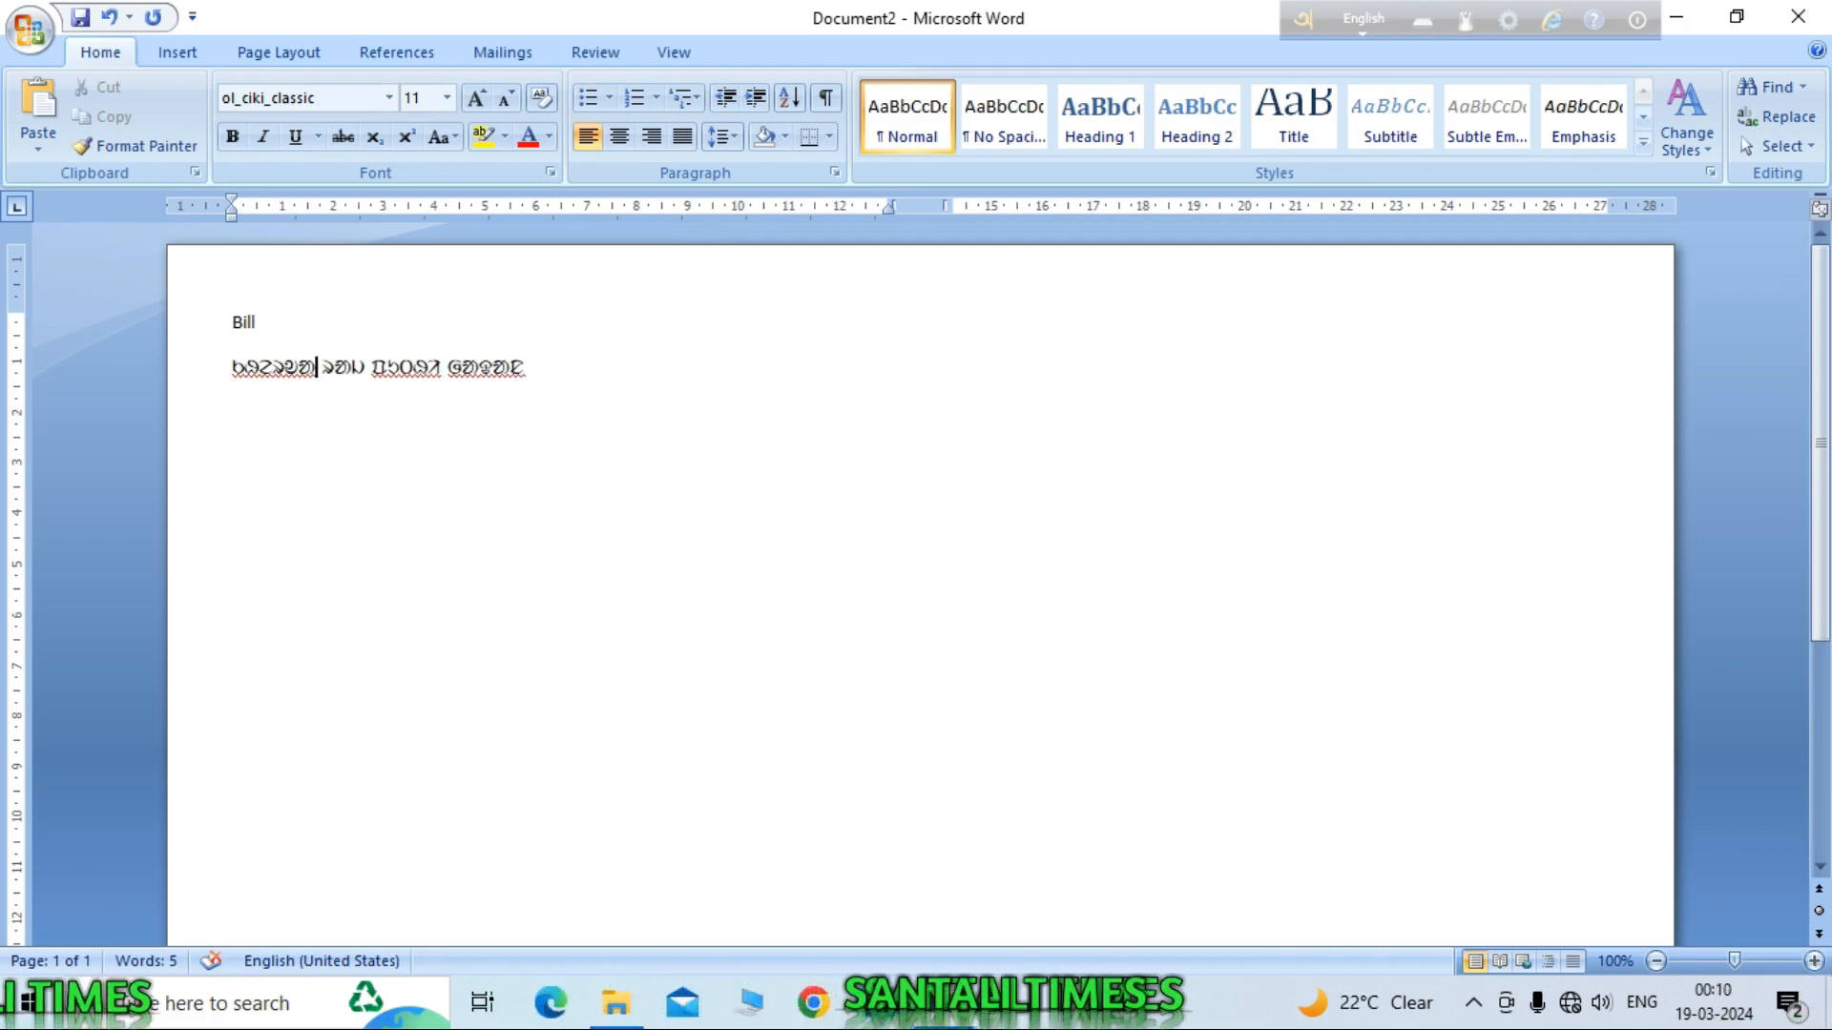
type("n")
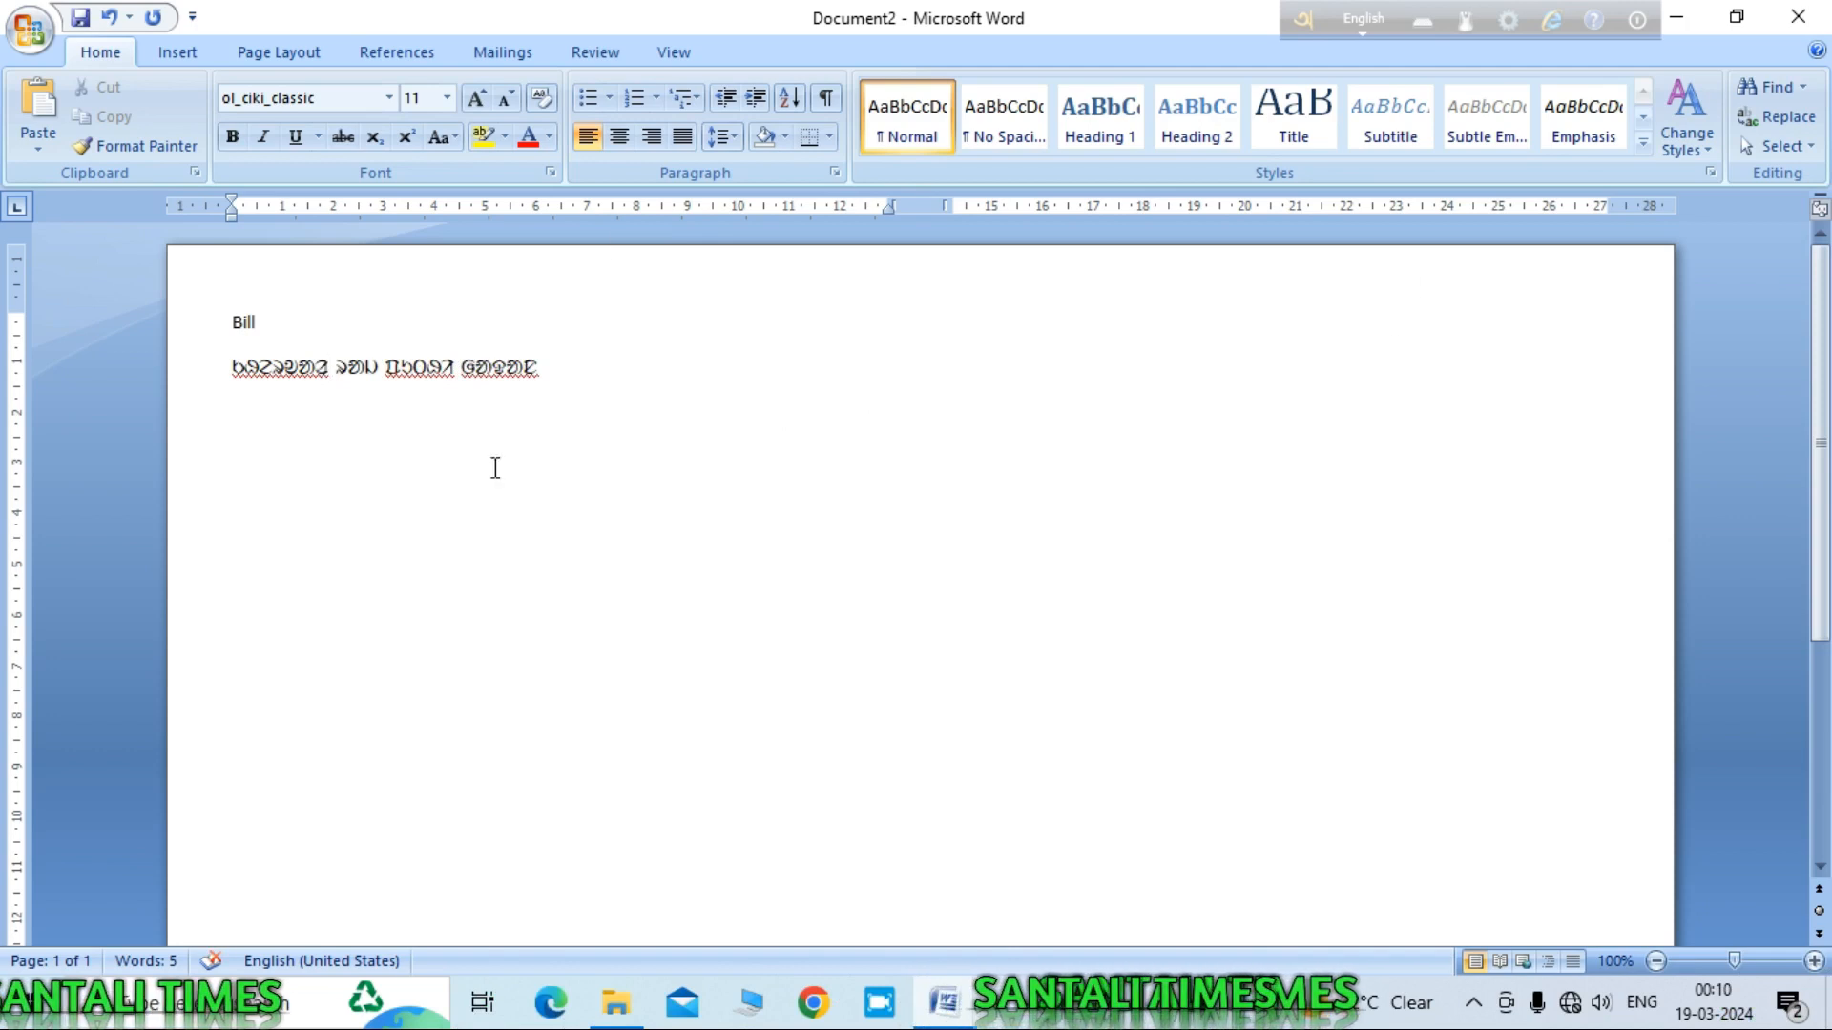
left_click(638, 376)
key("Return")
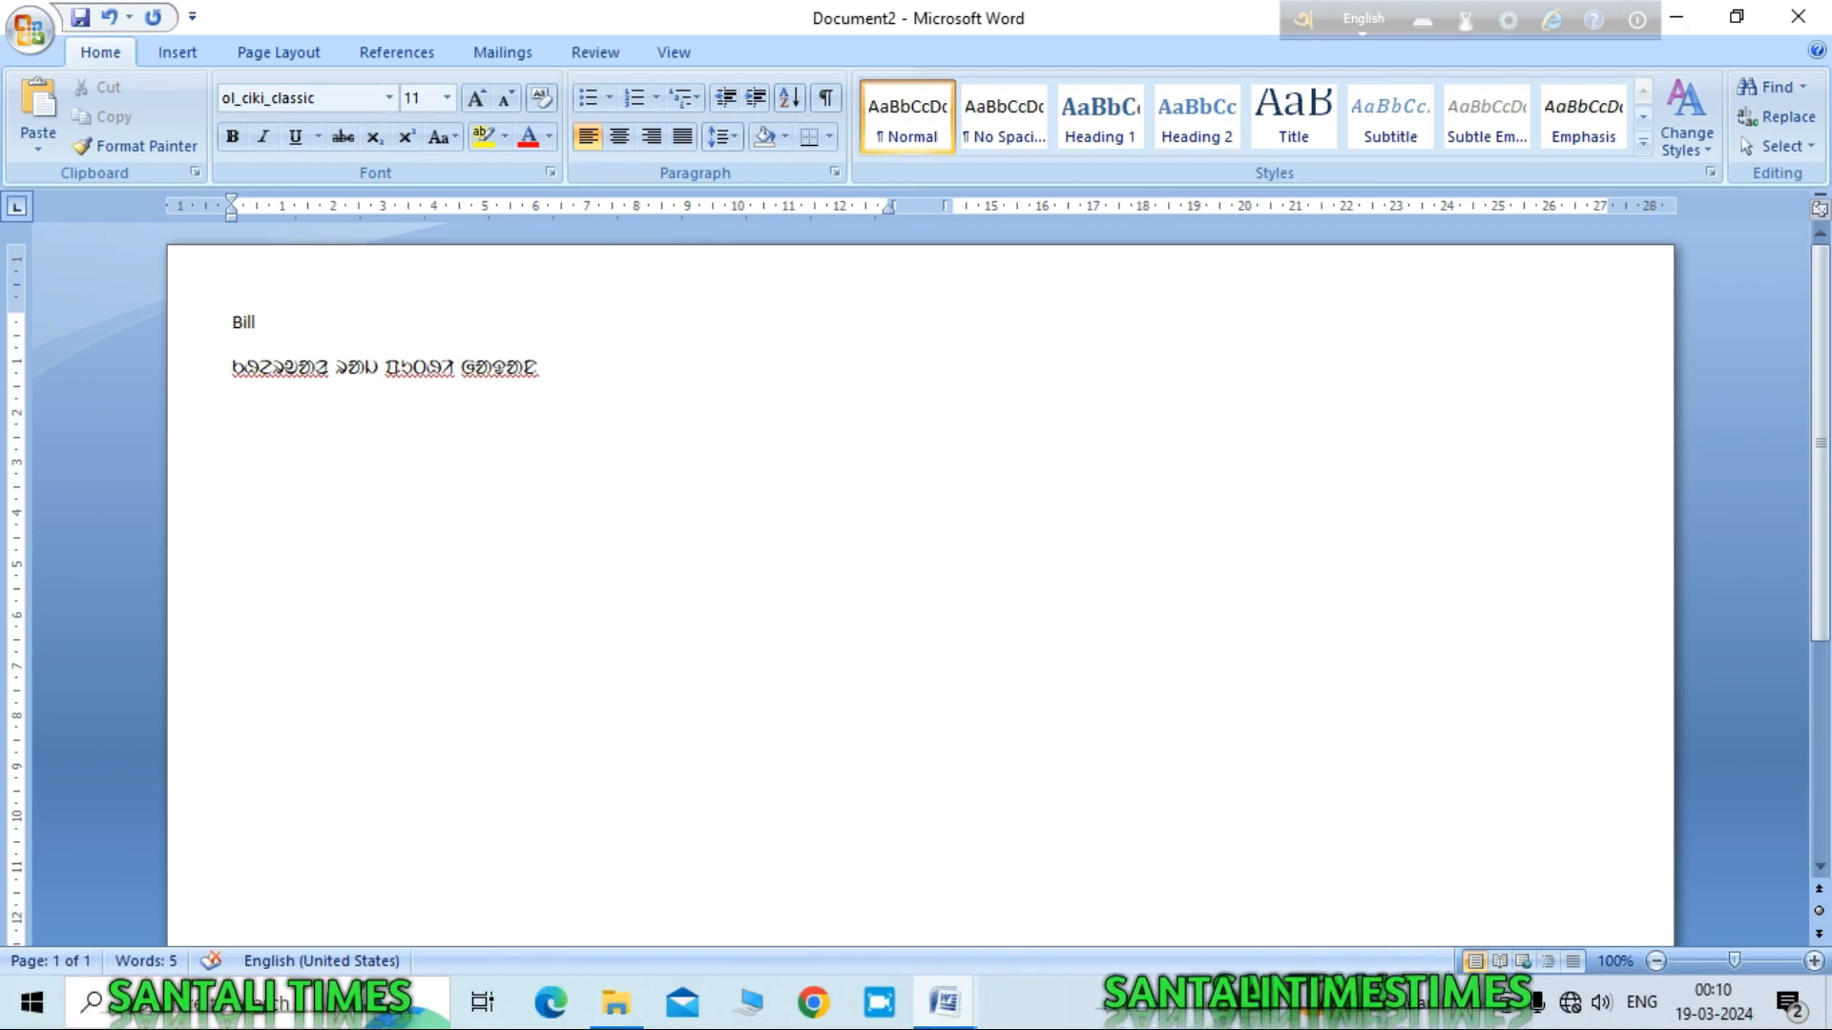
Step: Type 'kherwar raj book stall' in Calibri (Body) on its own line
left_click(389, 97)
left_click(299, 194)
type("kherwar ra")
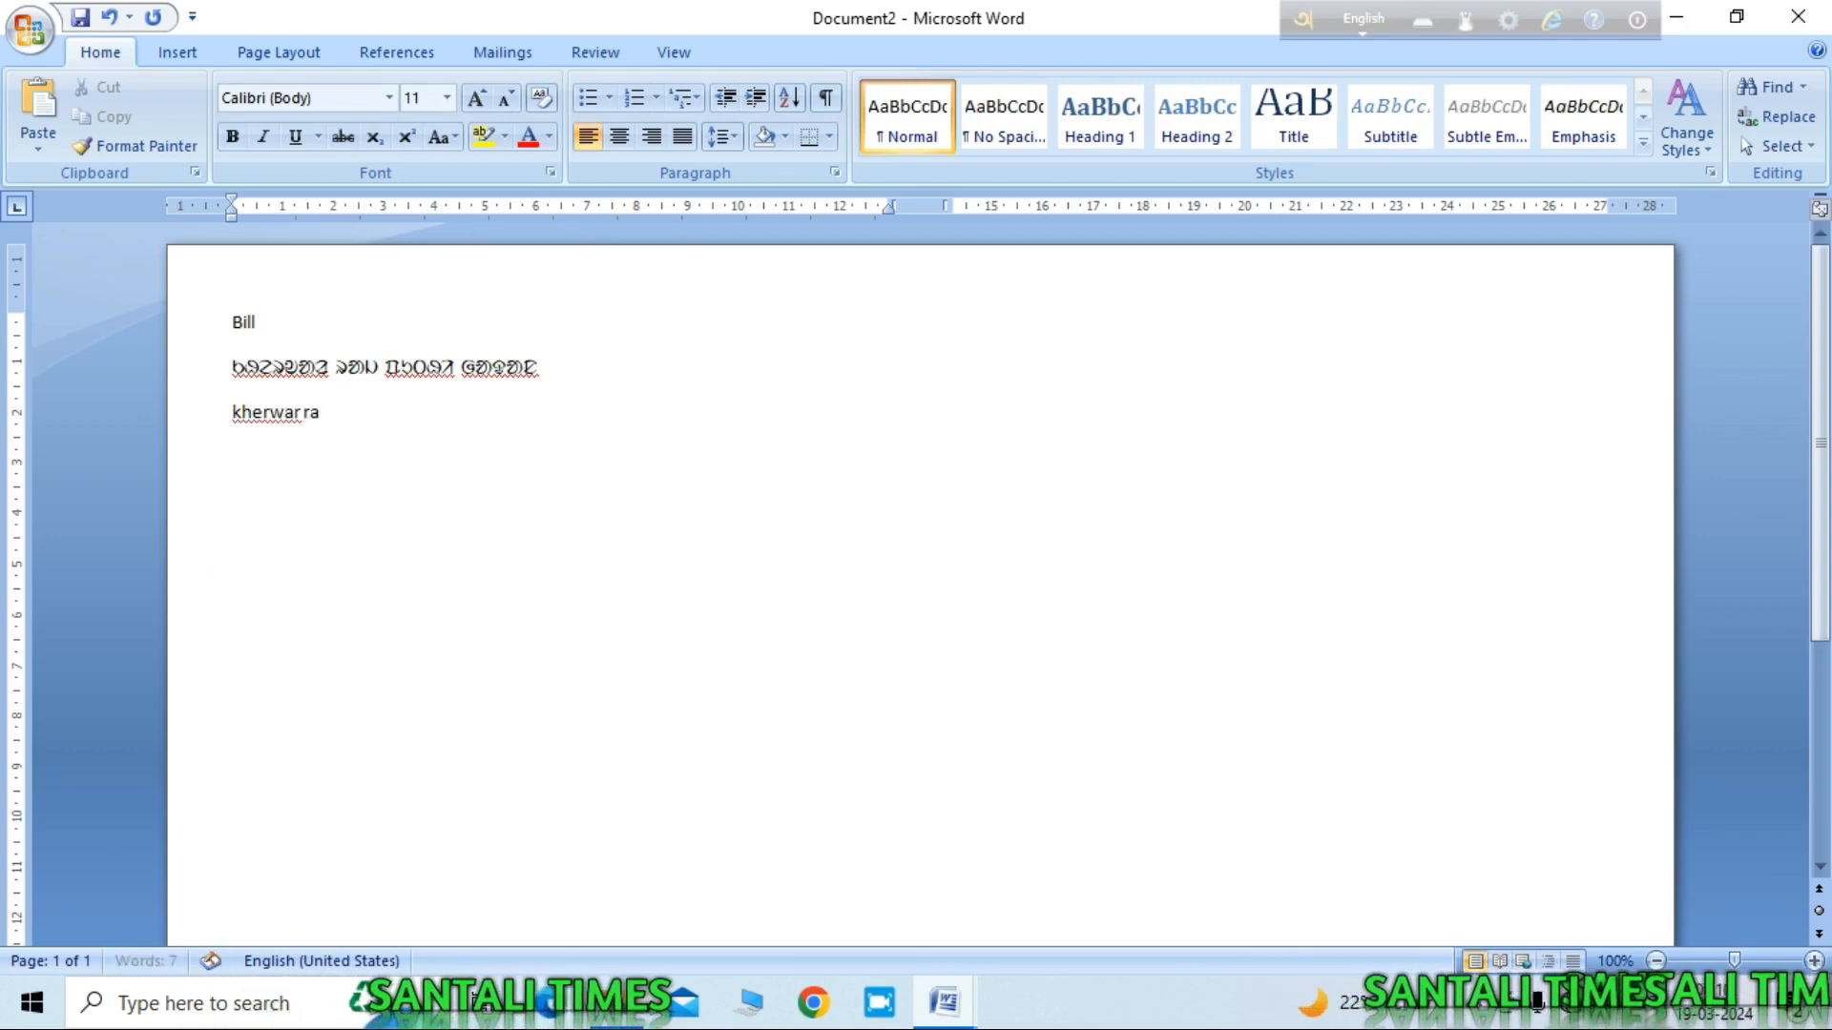
type("j book stall")
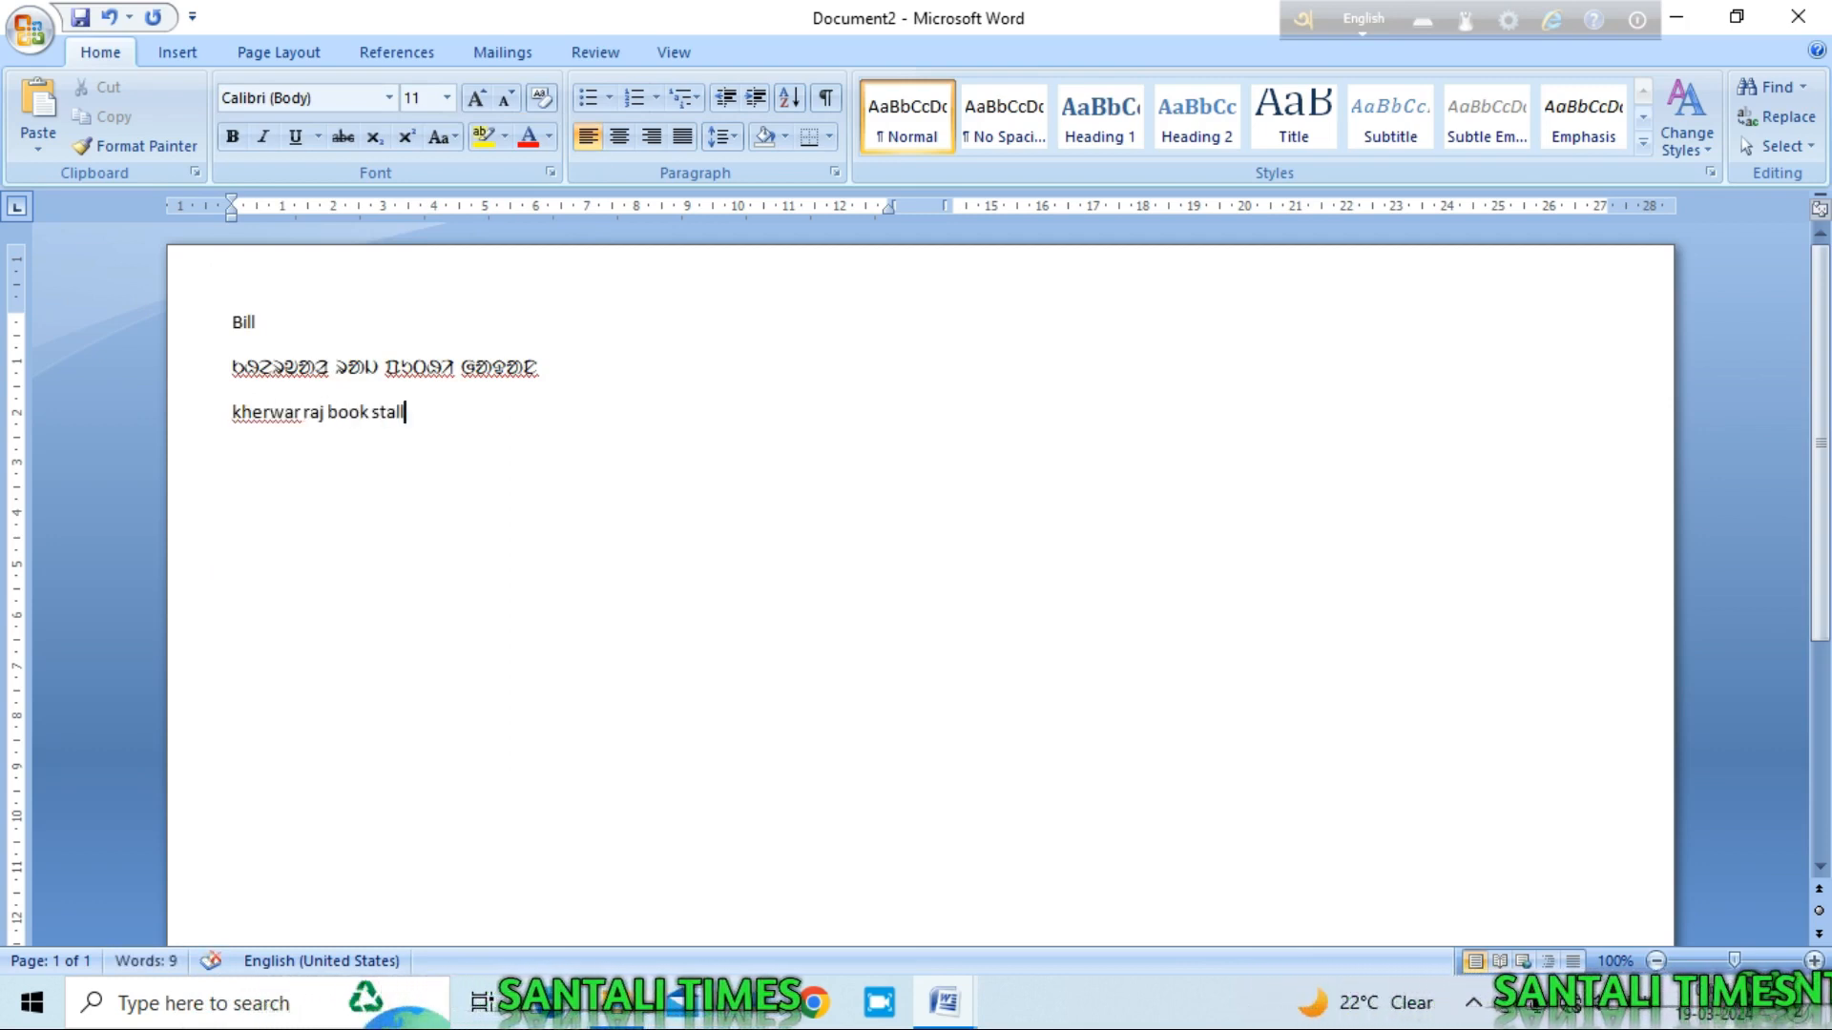
key("Return")
Step: Add the proprietor line, 'Jhargram Adibasi Market : Jhargram' and 'Stall No.- 16'
type("Pro")
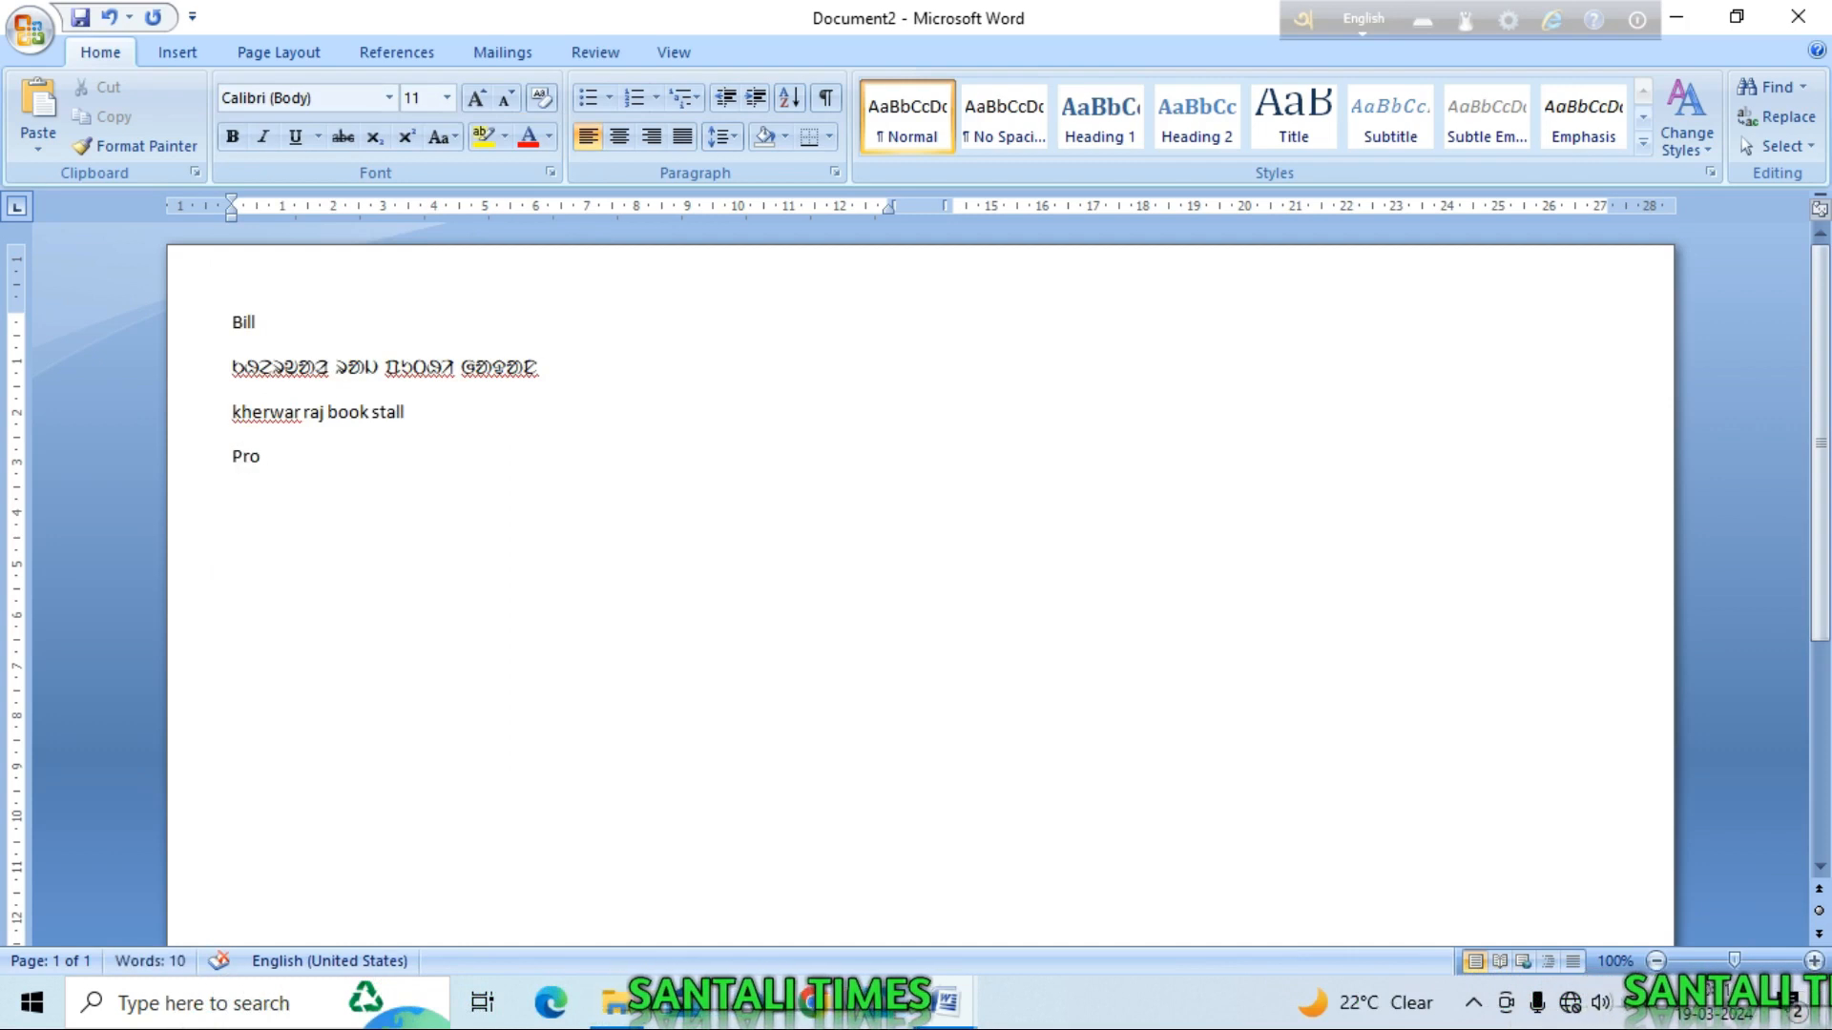
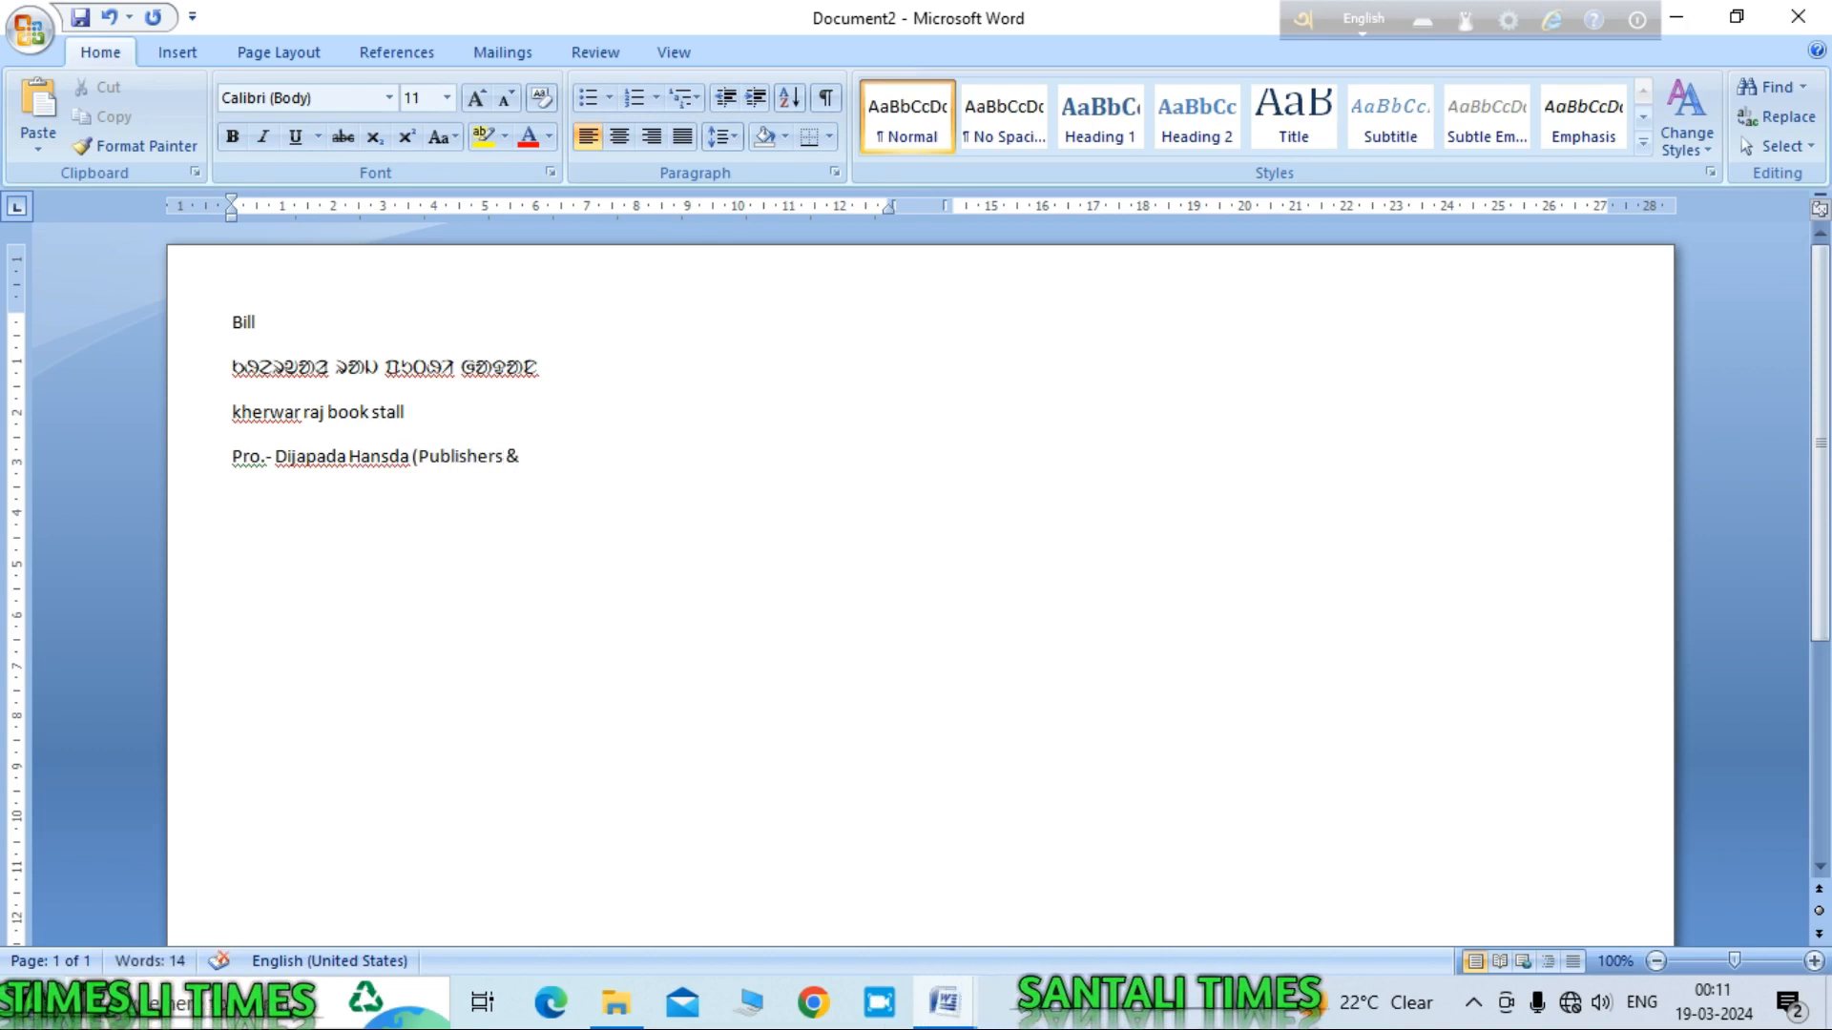
type("Sellers)")
key("Return")
type("Jhargram Adibasi Market : Jhargram")
key("Return")
type("Stall No.- 16")
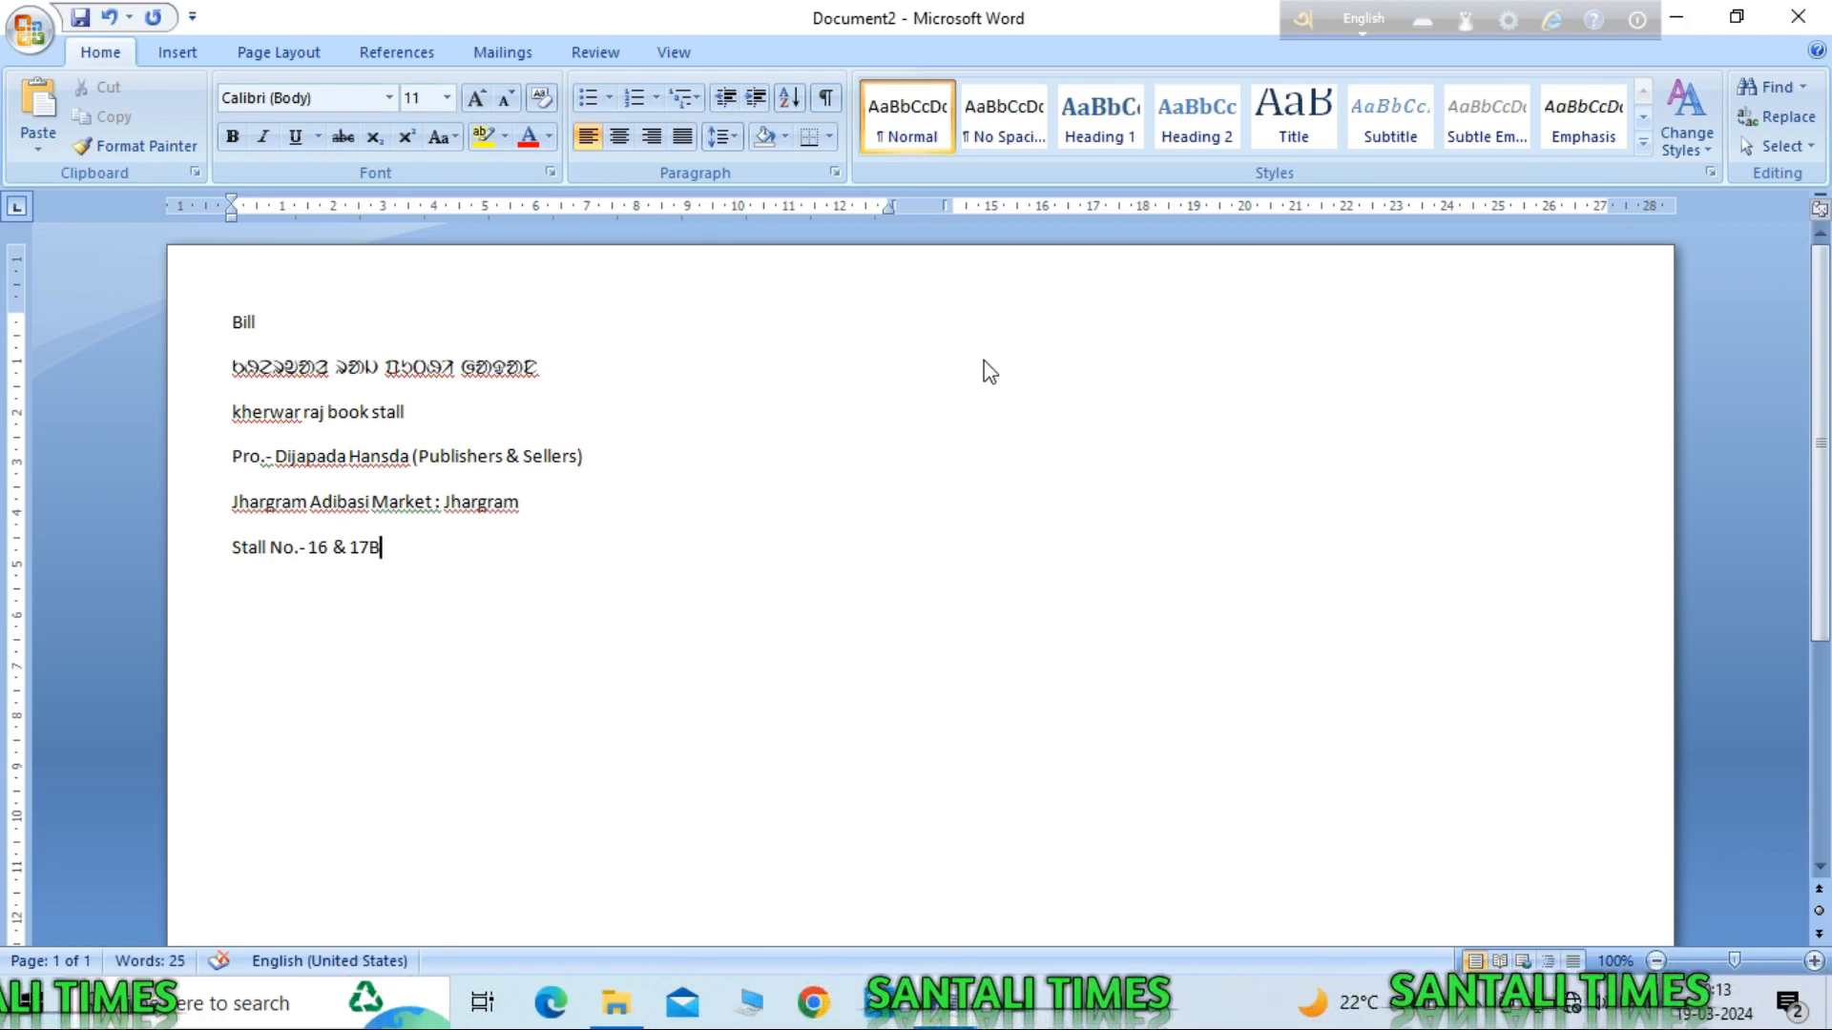
Step: Complete 'Stall No.- 16 & 17B', add the dotted 'Order No.' fill-in lines, and select the header
type("& 17B")
key("Return")
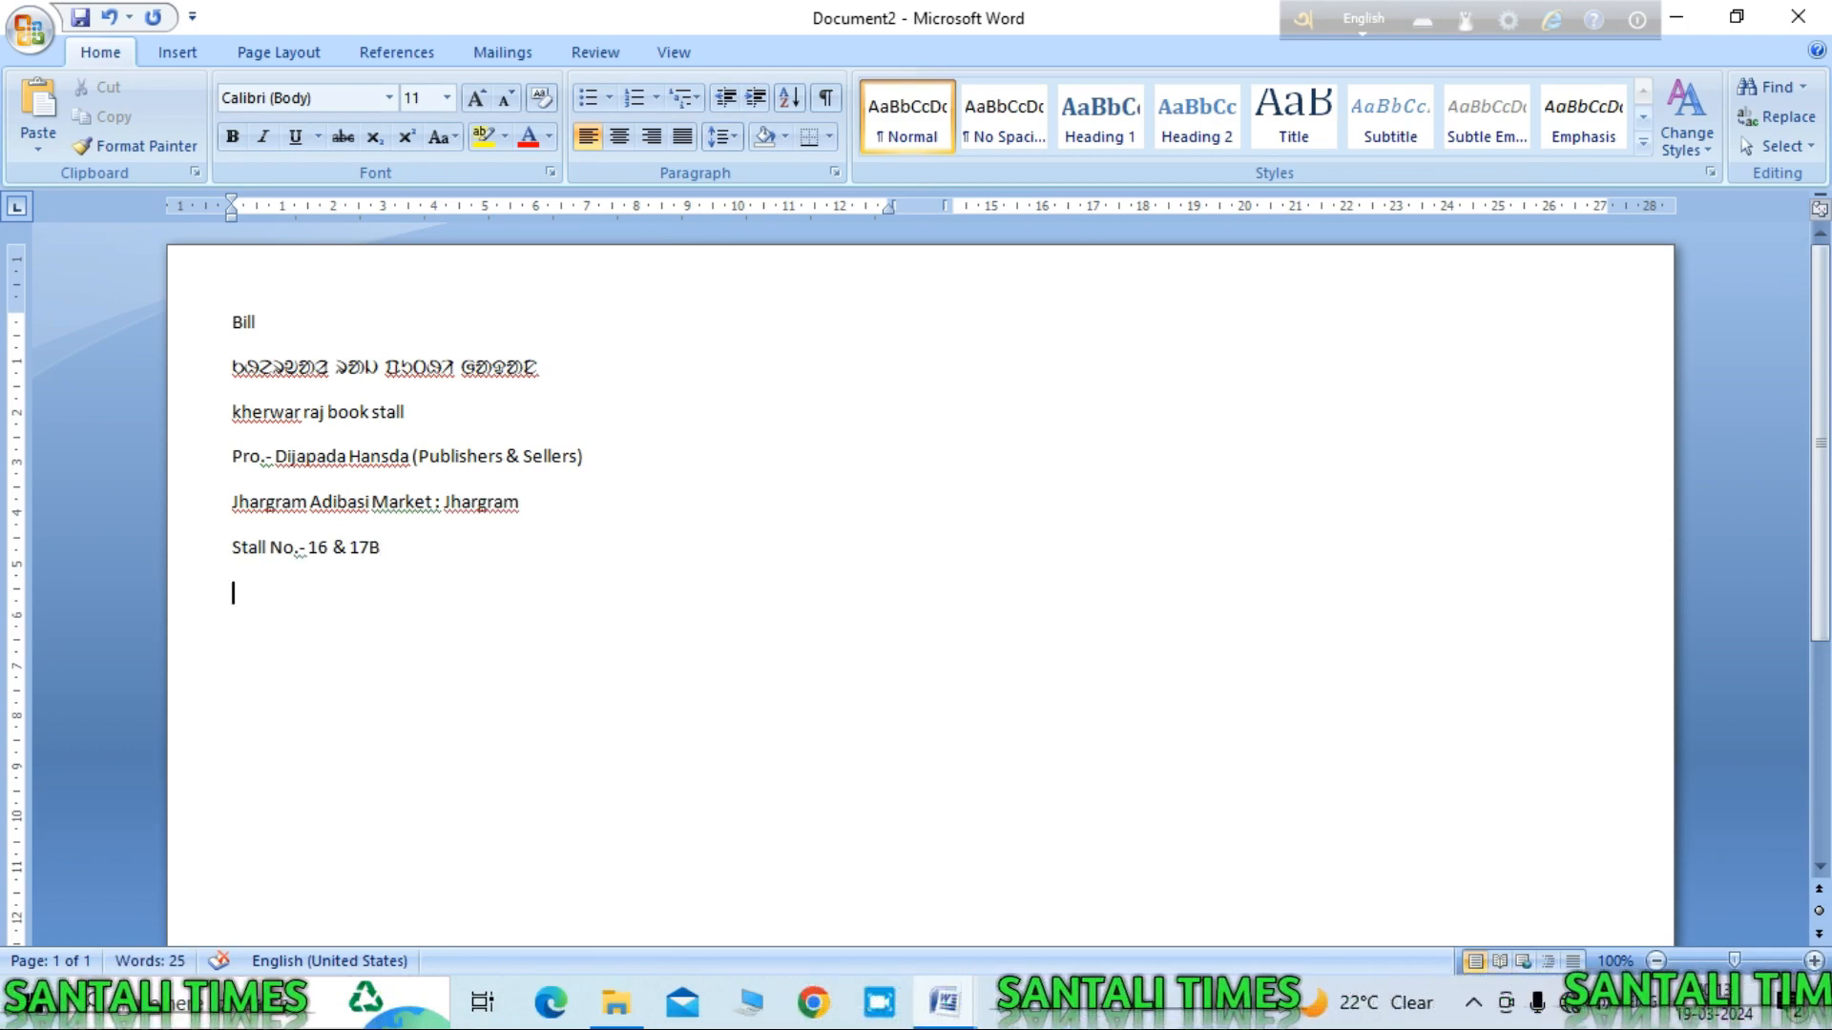
type("Order")
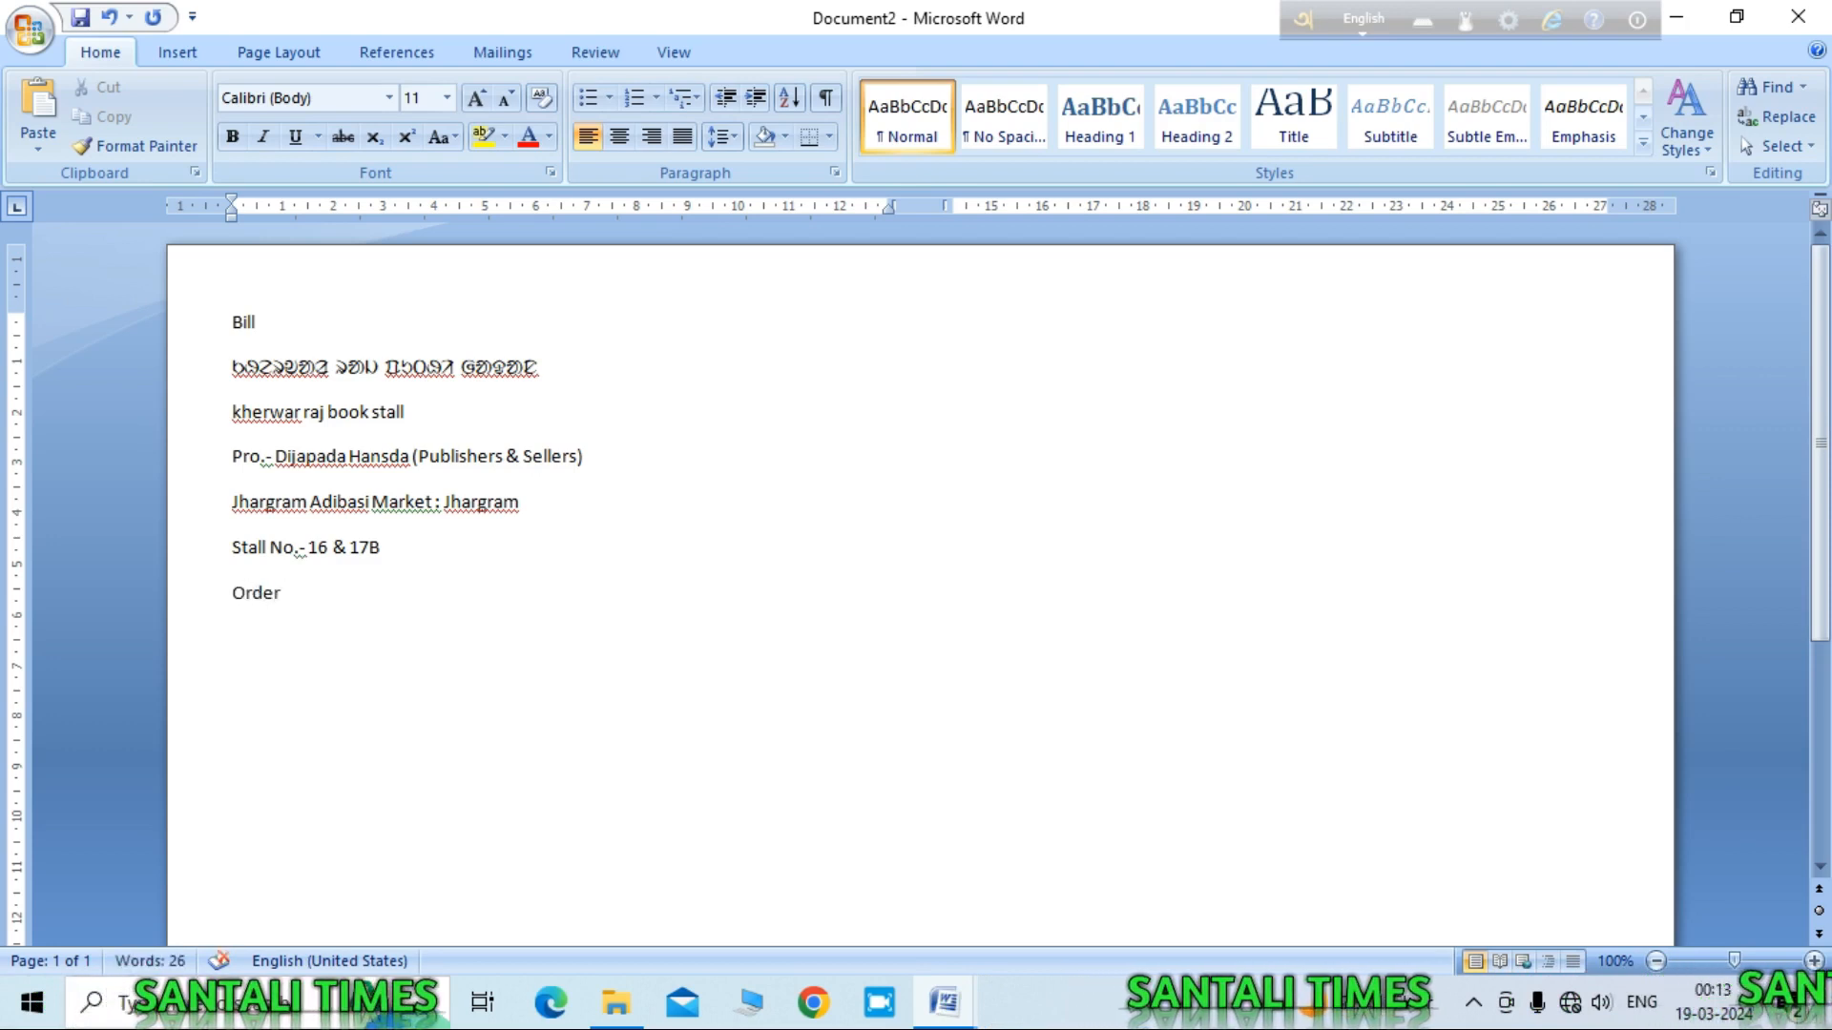
type(" No. ..........................................................")
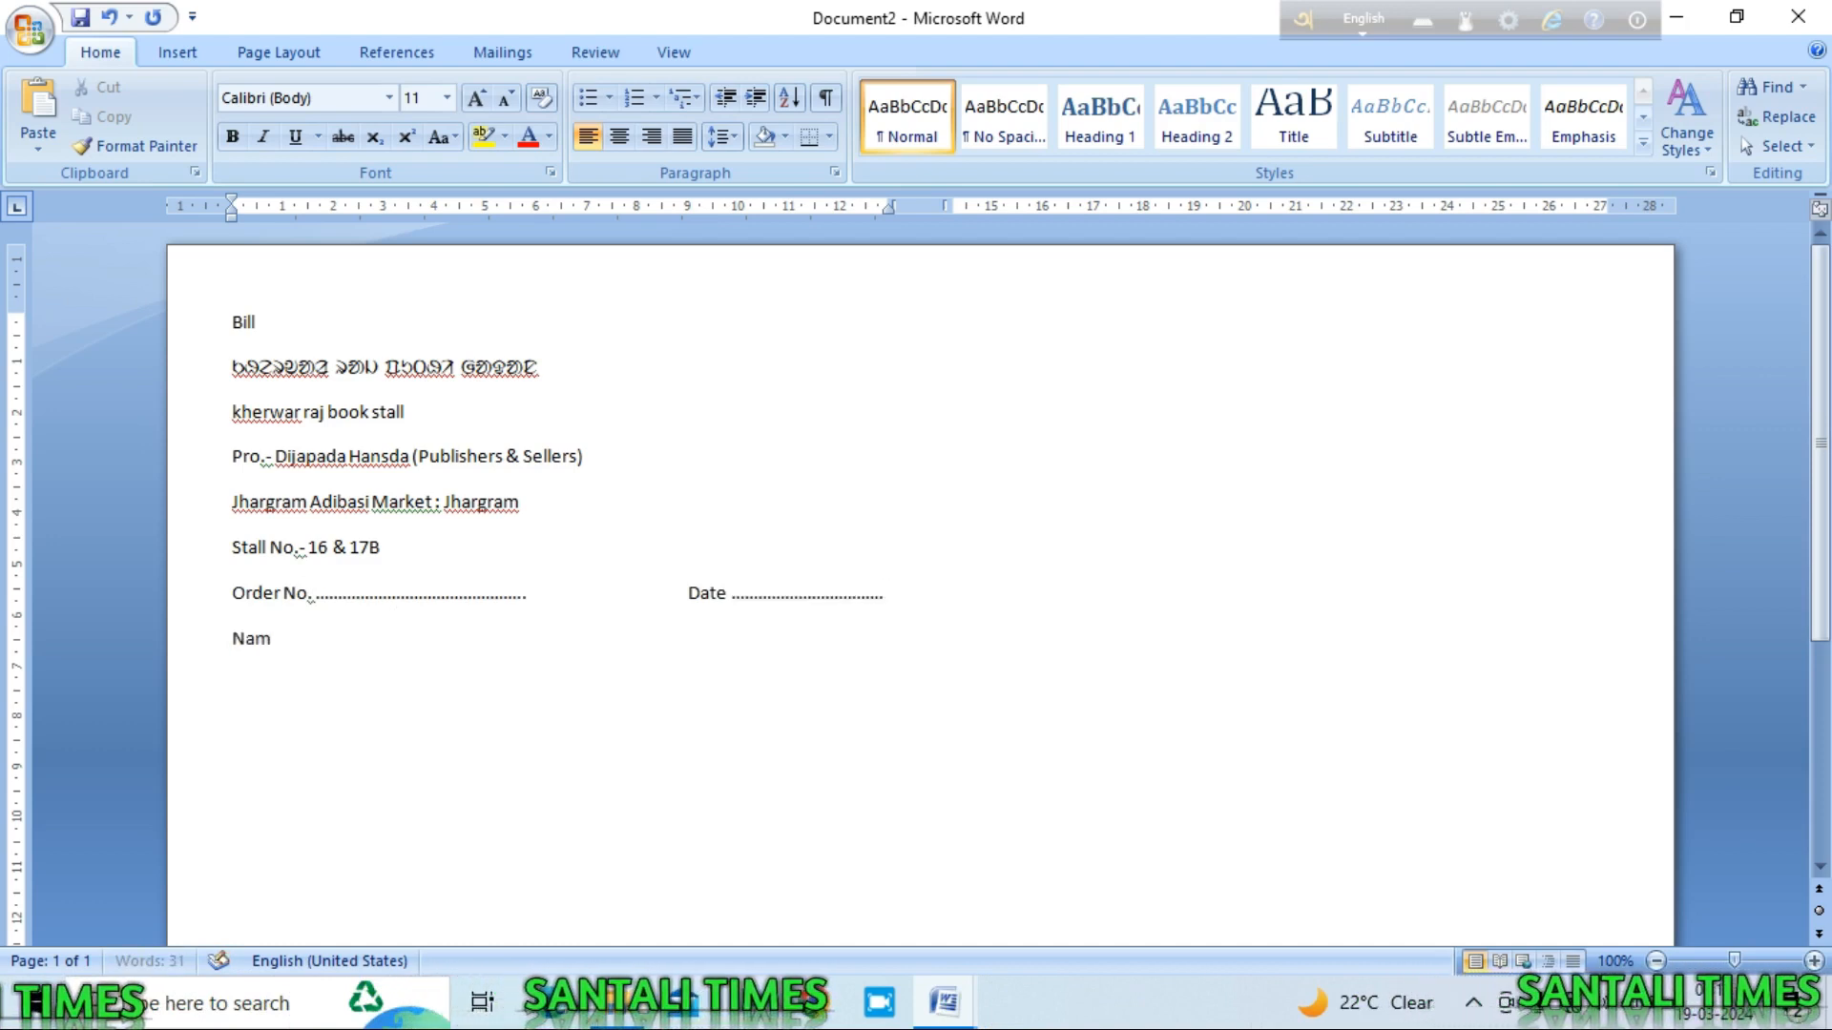
type("........")
key("Return")
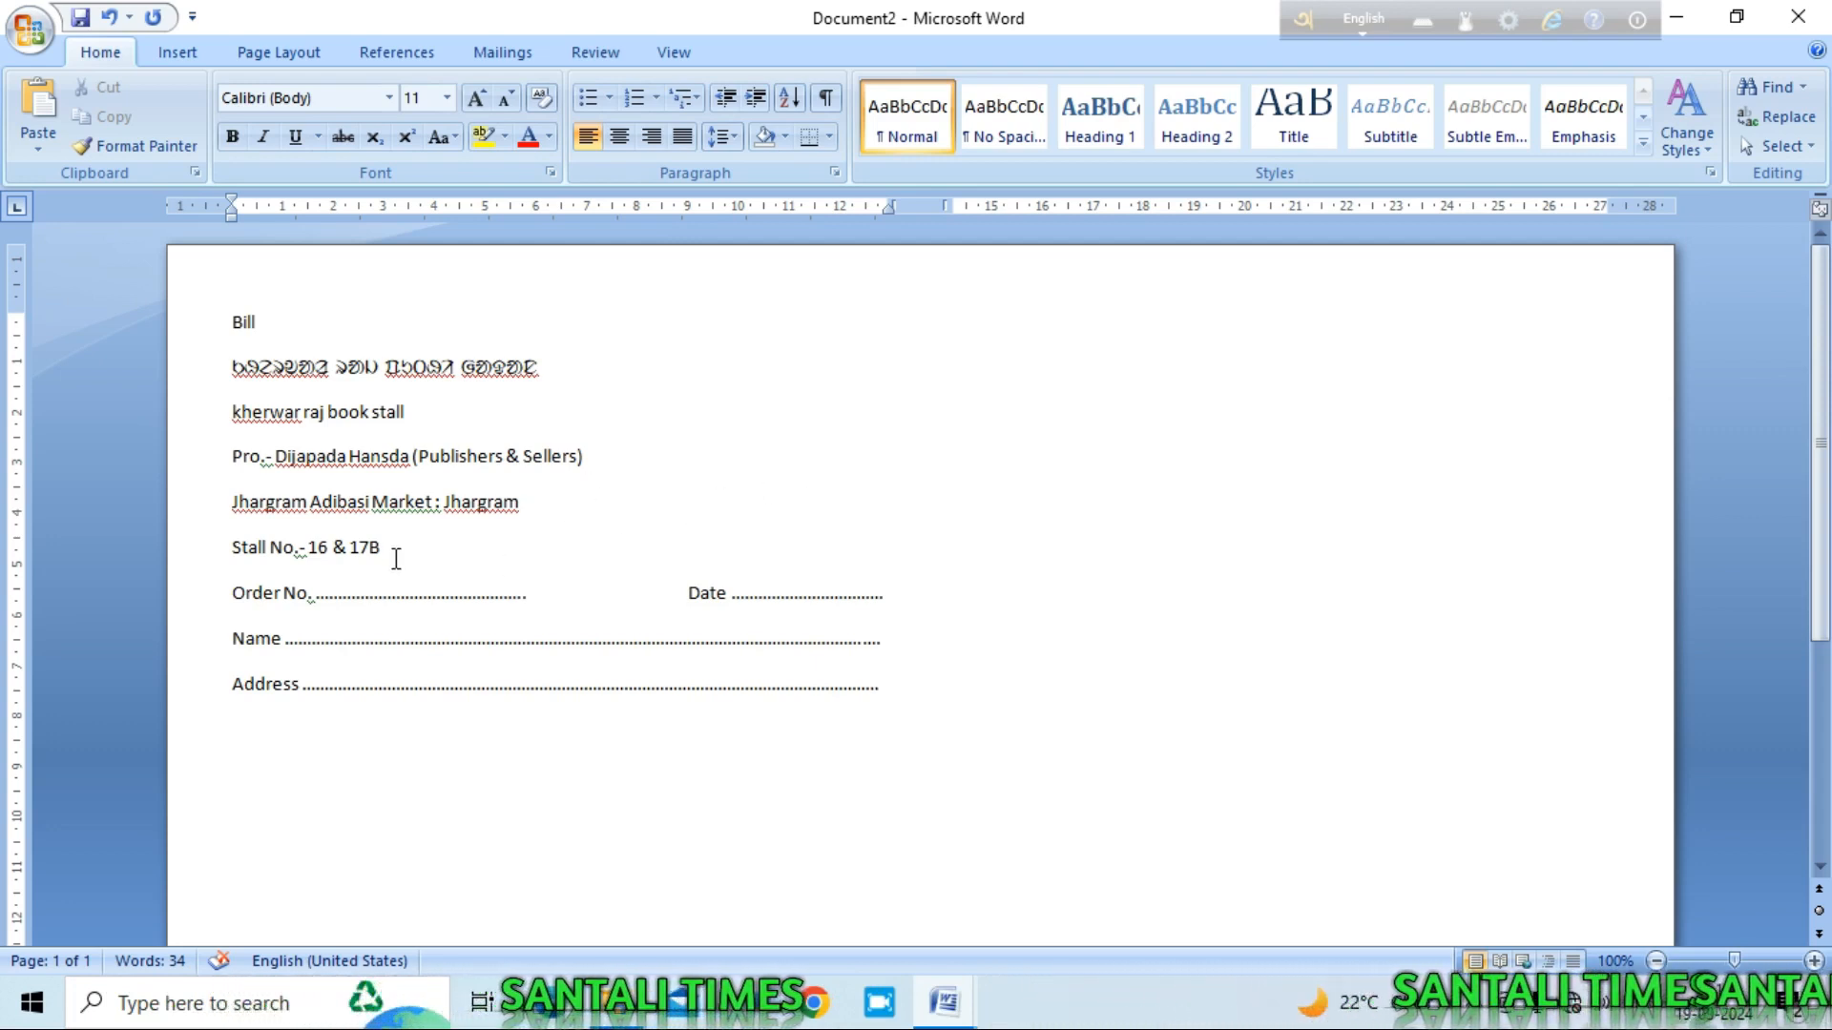
left_click_drag(395, 547, 194, 356)
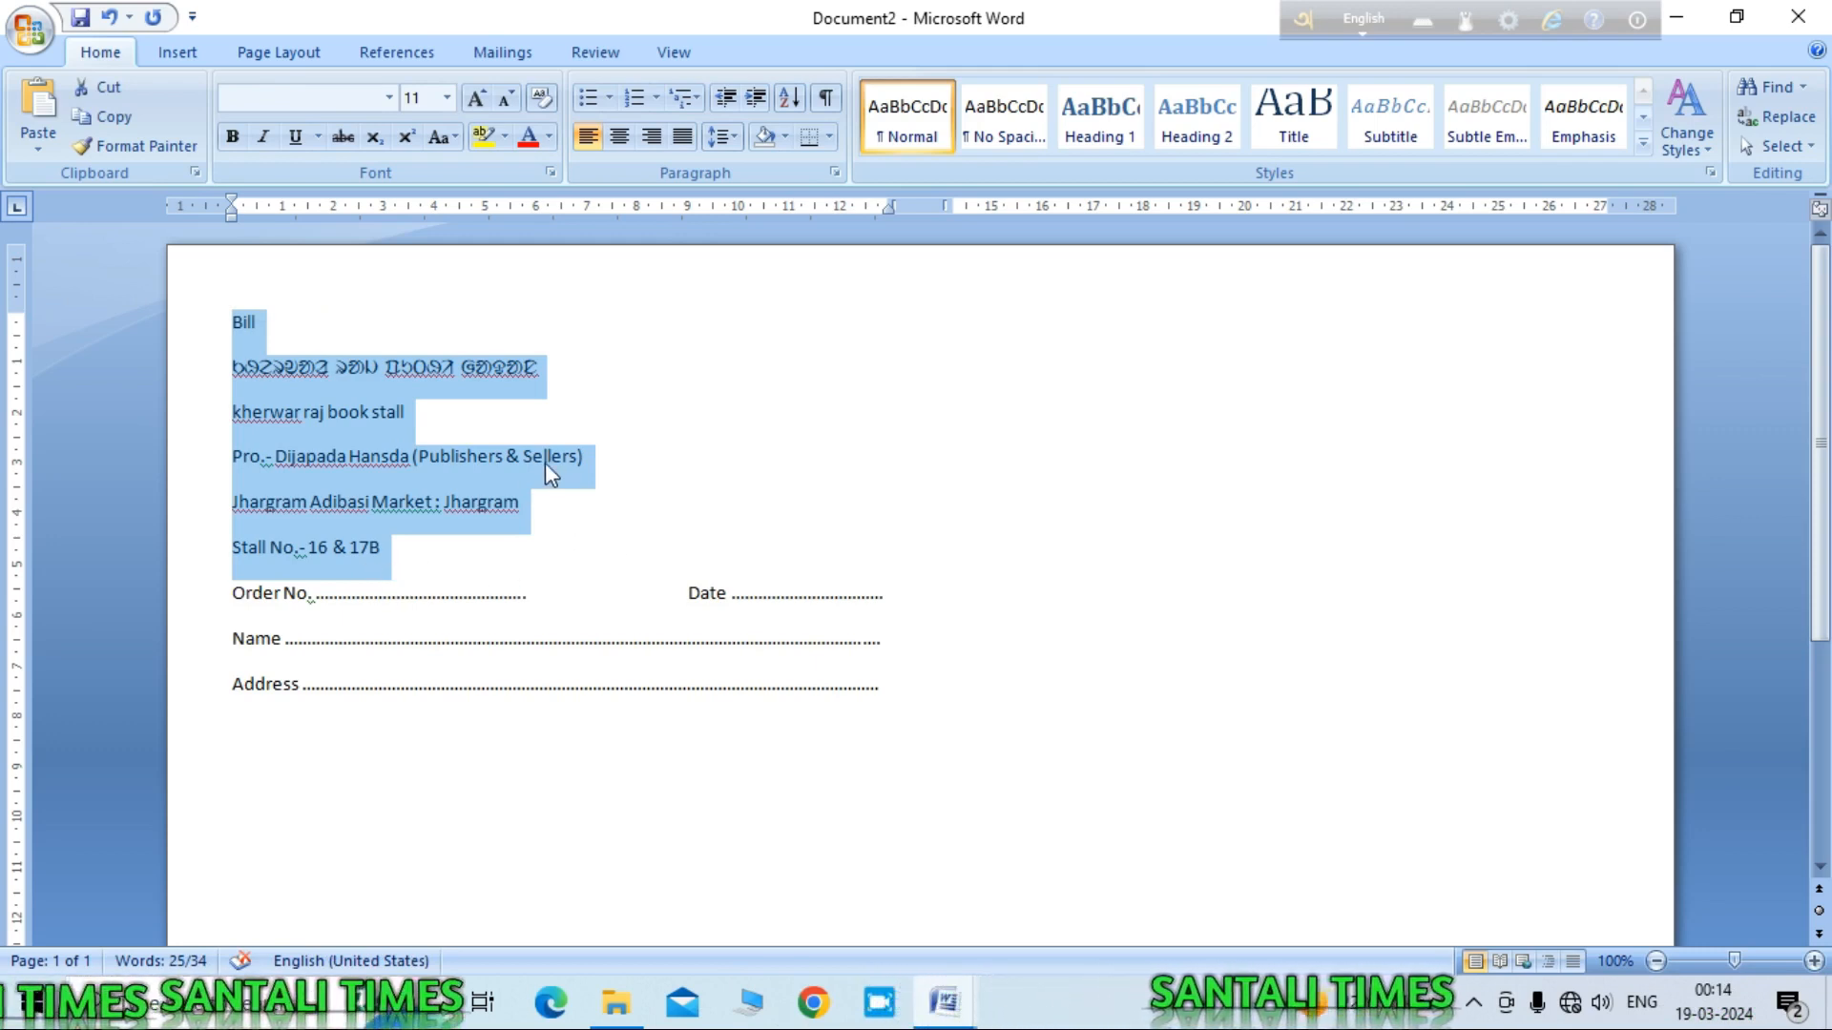
Step: Centre the selected header lines and remove the space after each paragraph
left_click(620, 139)
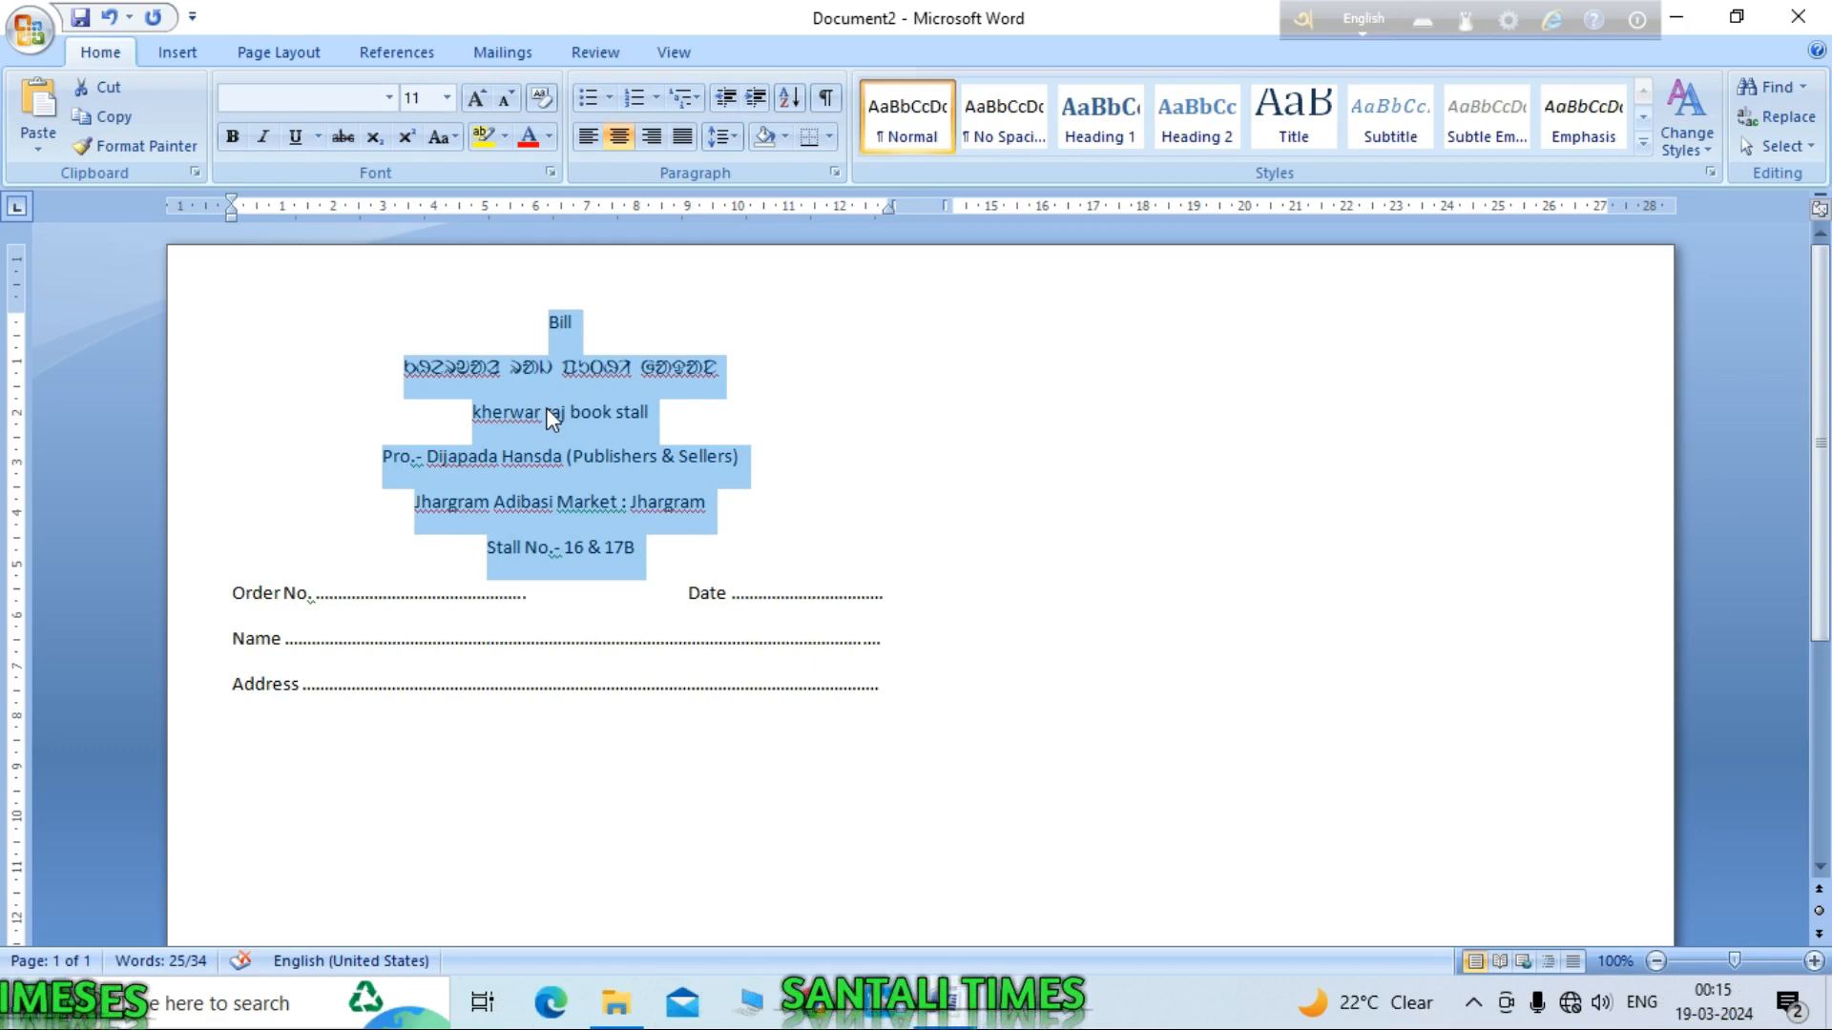
left_click(736, 136)
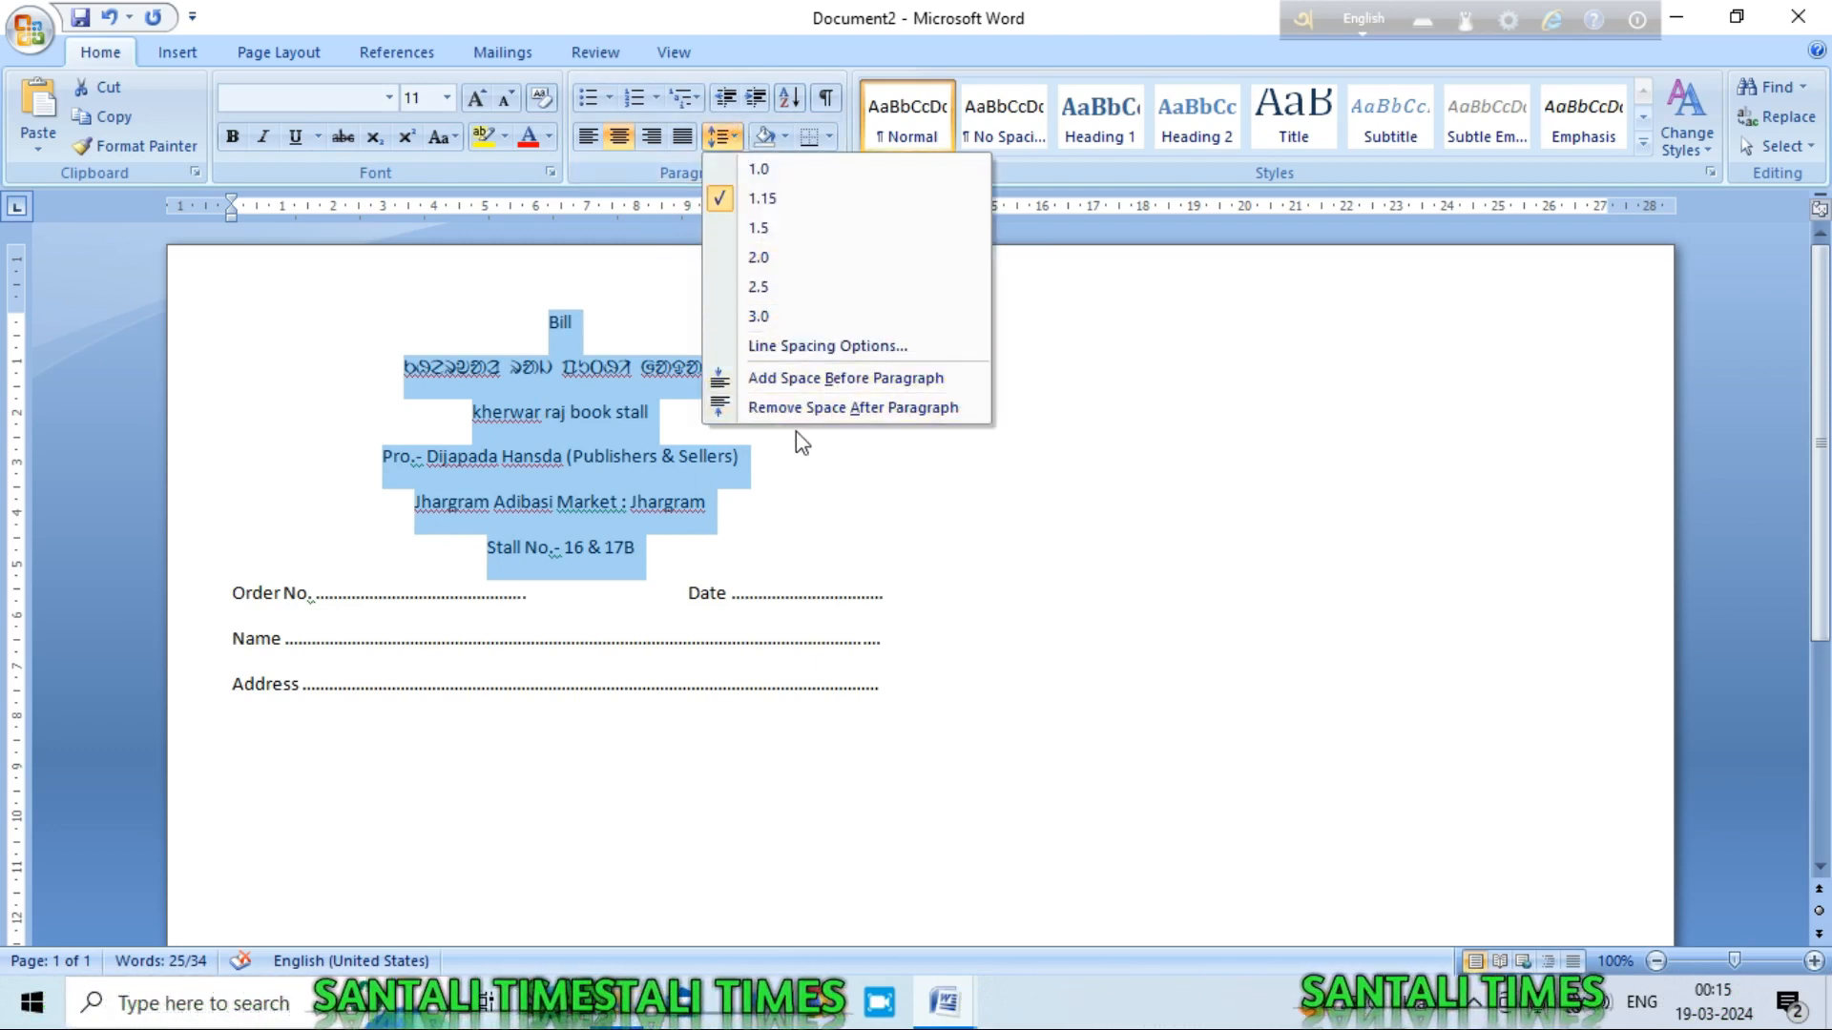
left_click(892, 410)
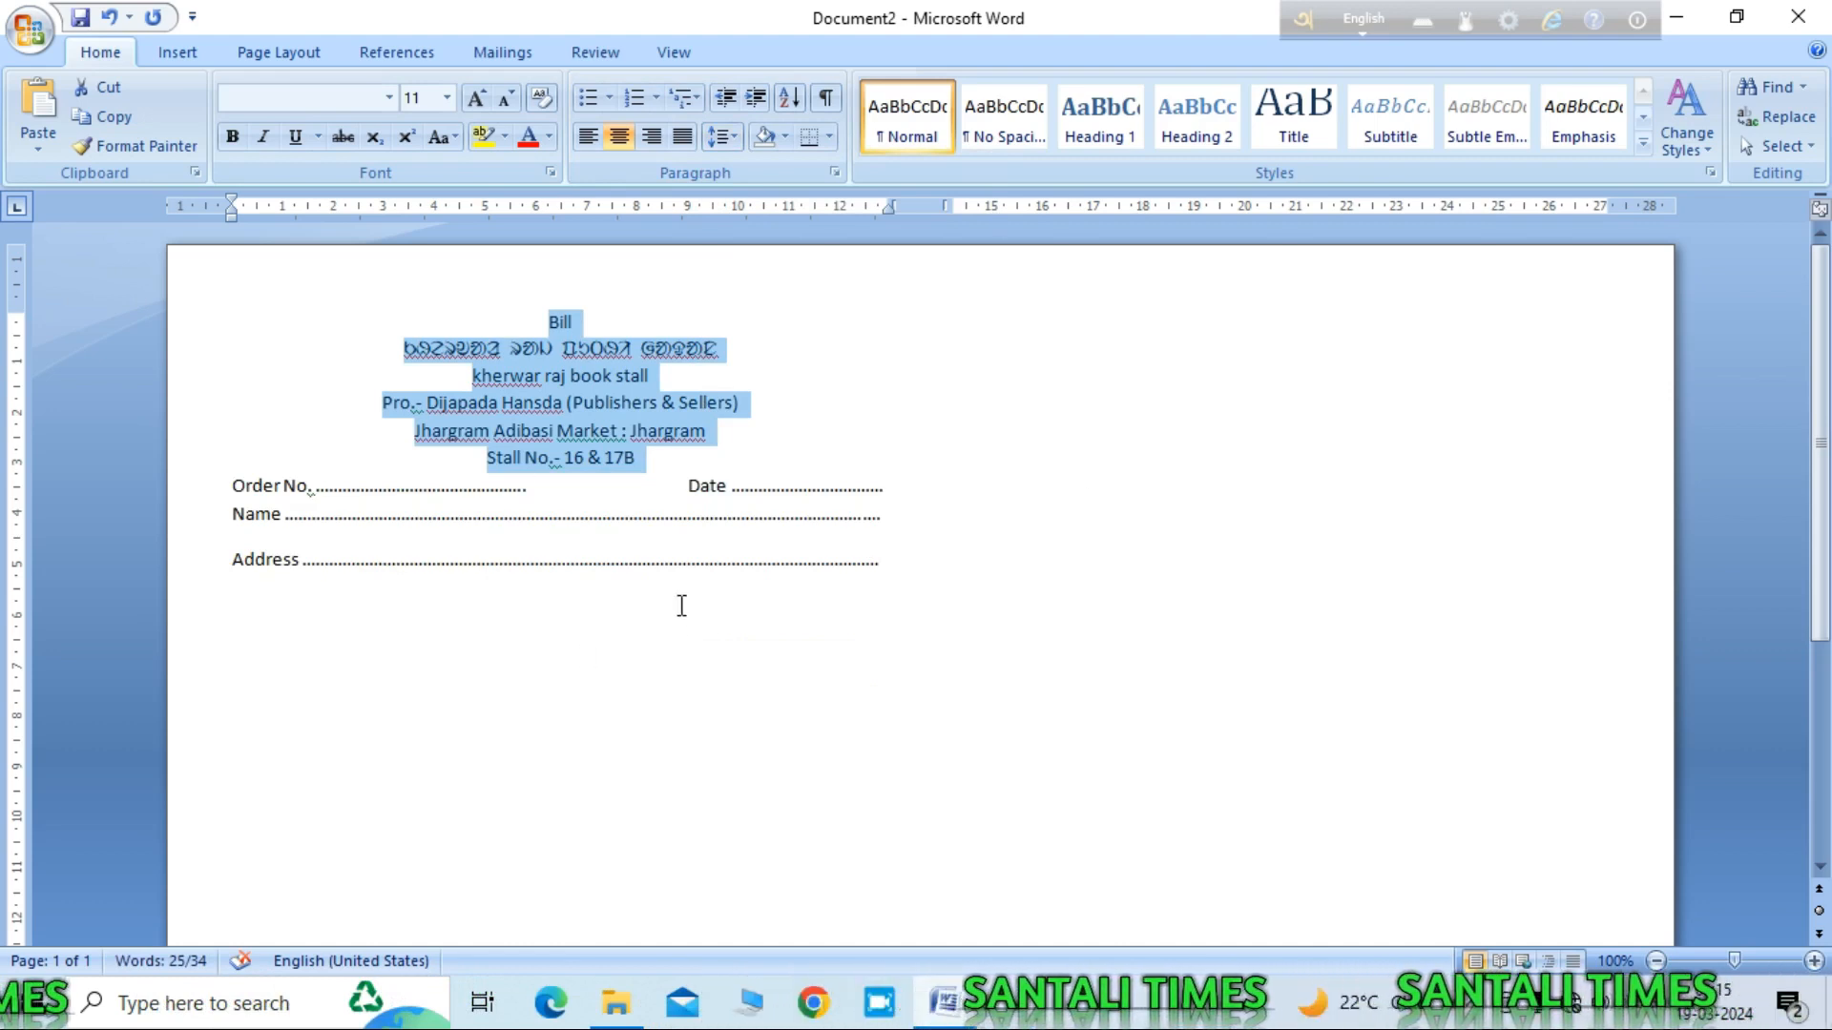
left_click(807, 369)
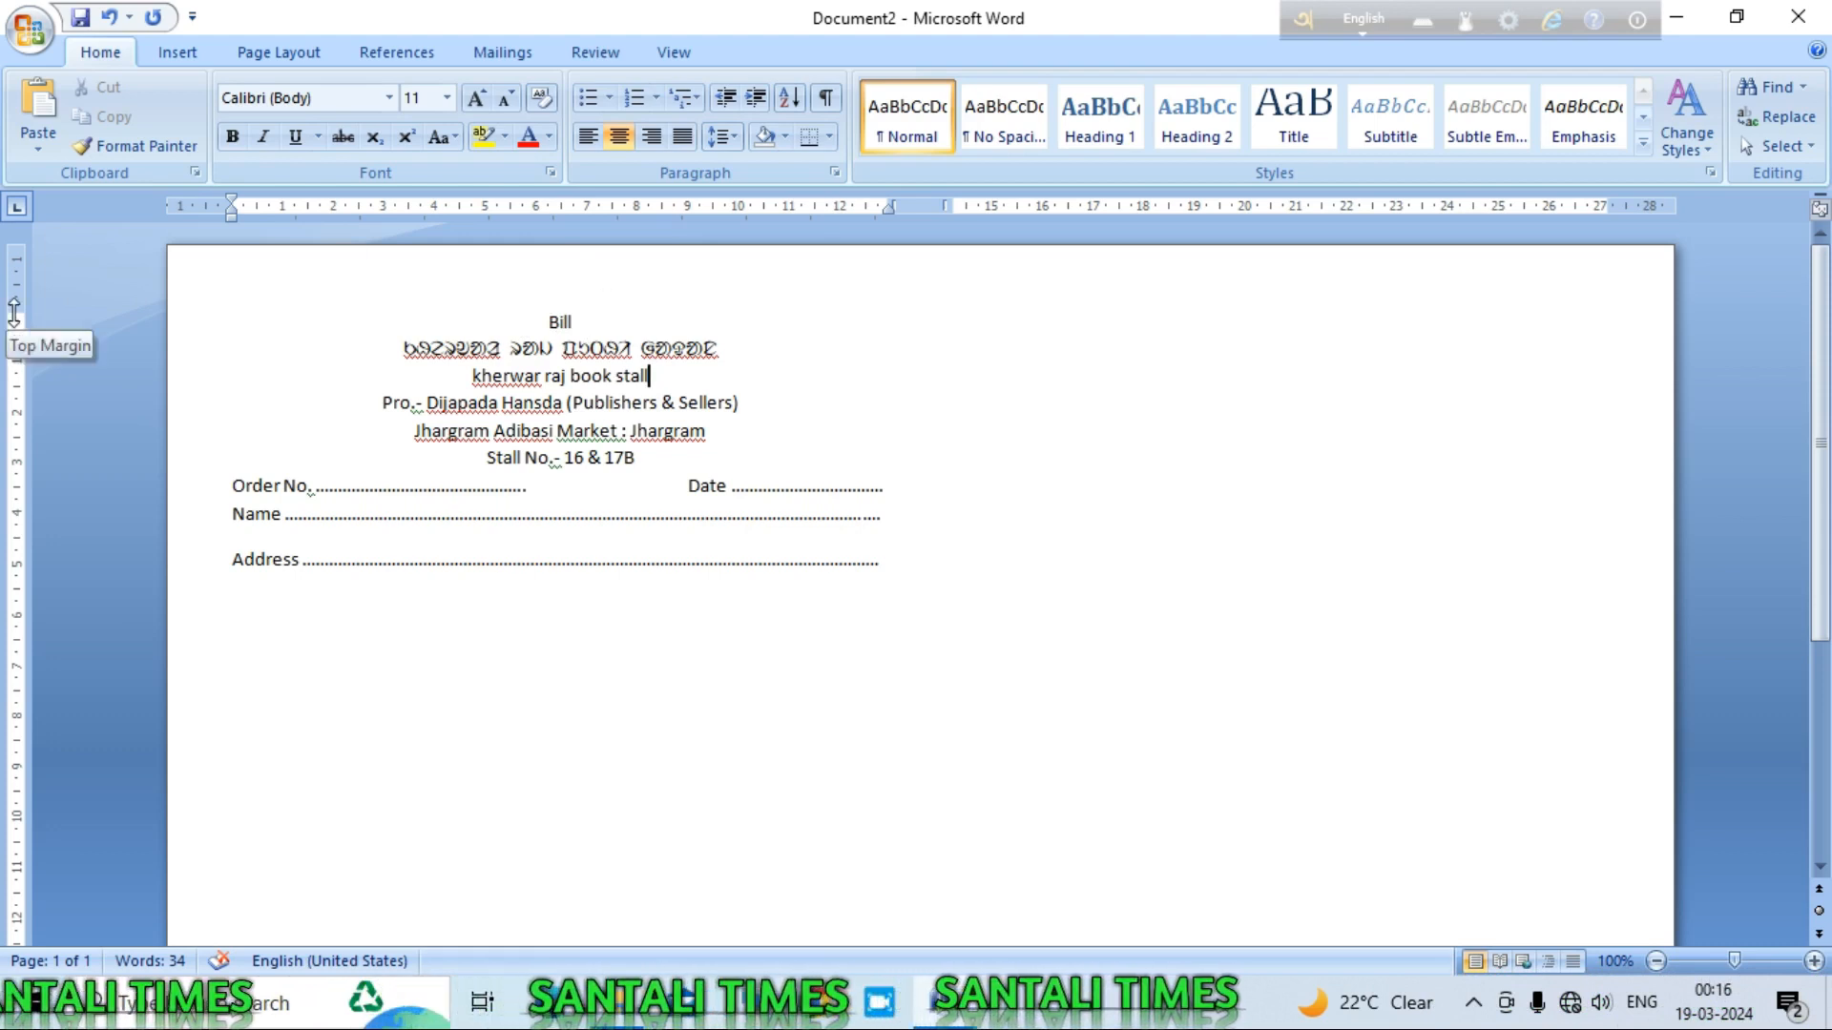
Step: Drag the top margin upward and make 'Bill' bold at 14 pt
left_click_drag(13, 312, 20, 286)
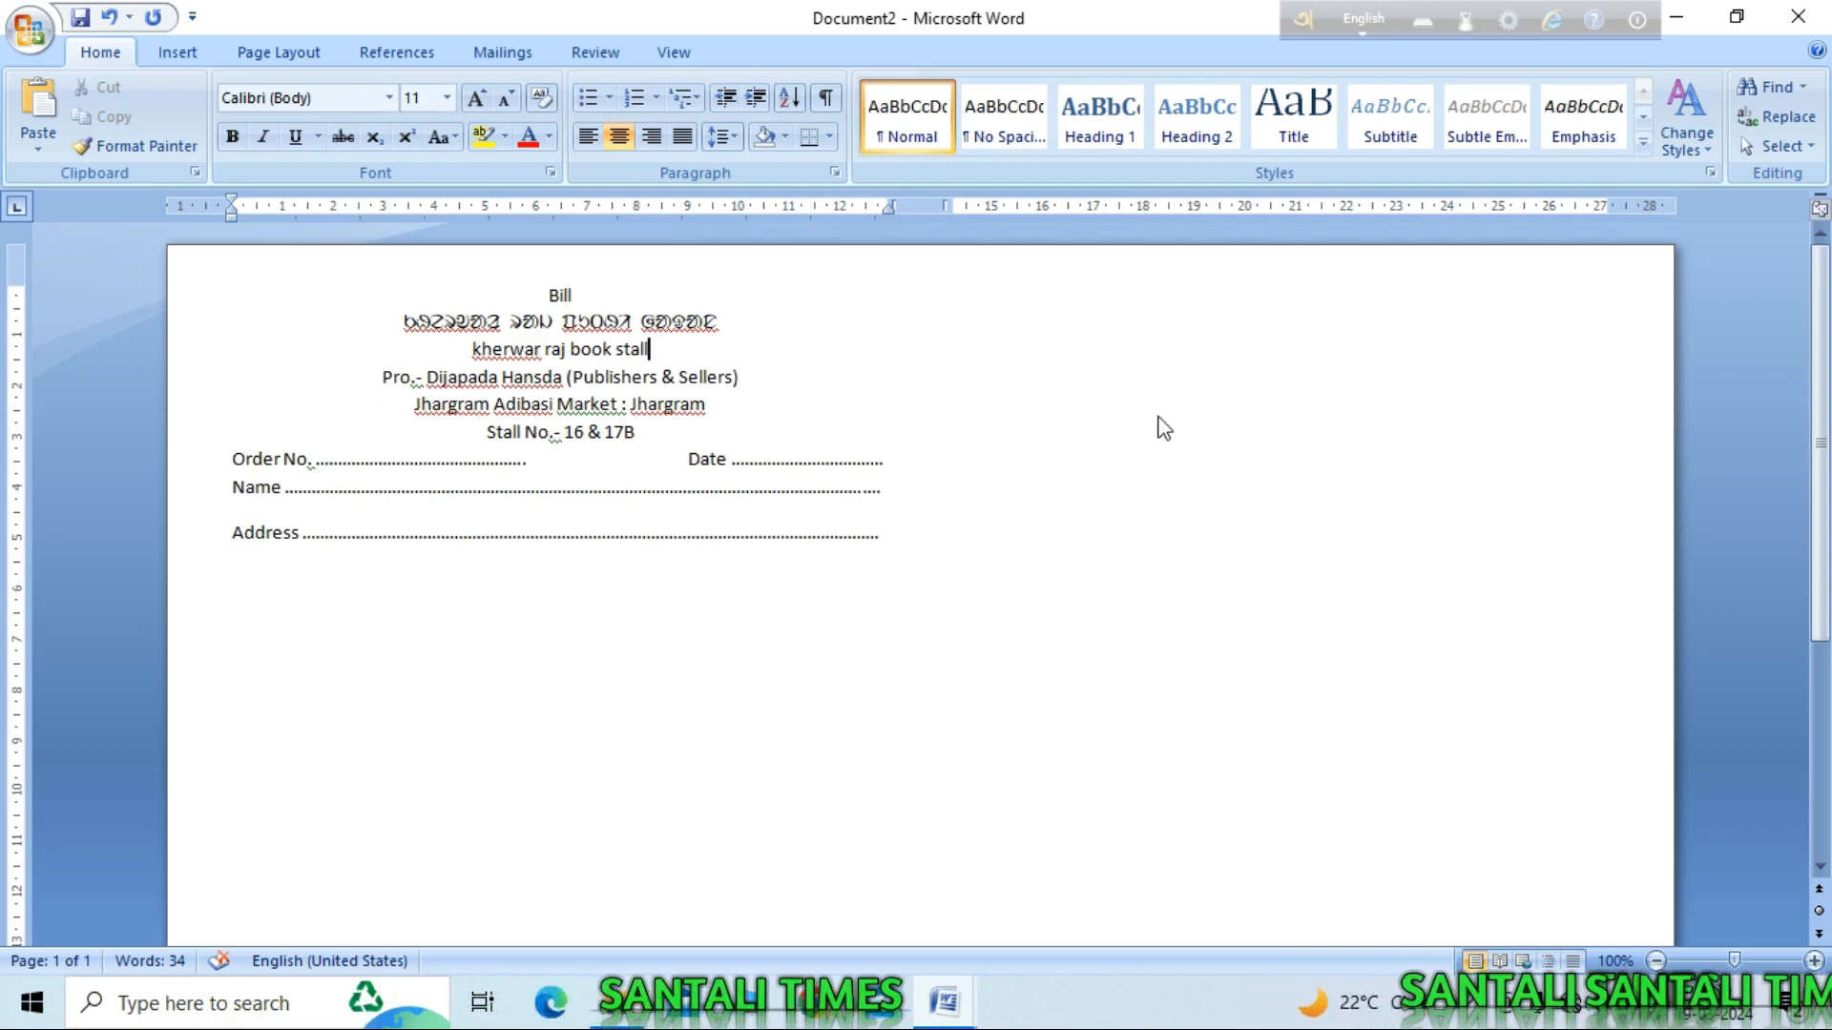
left_click_drag(593, 295, 550, 296)
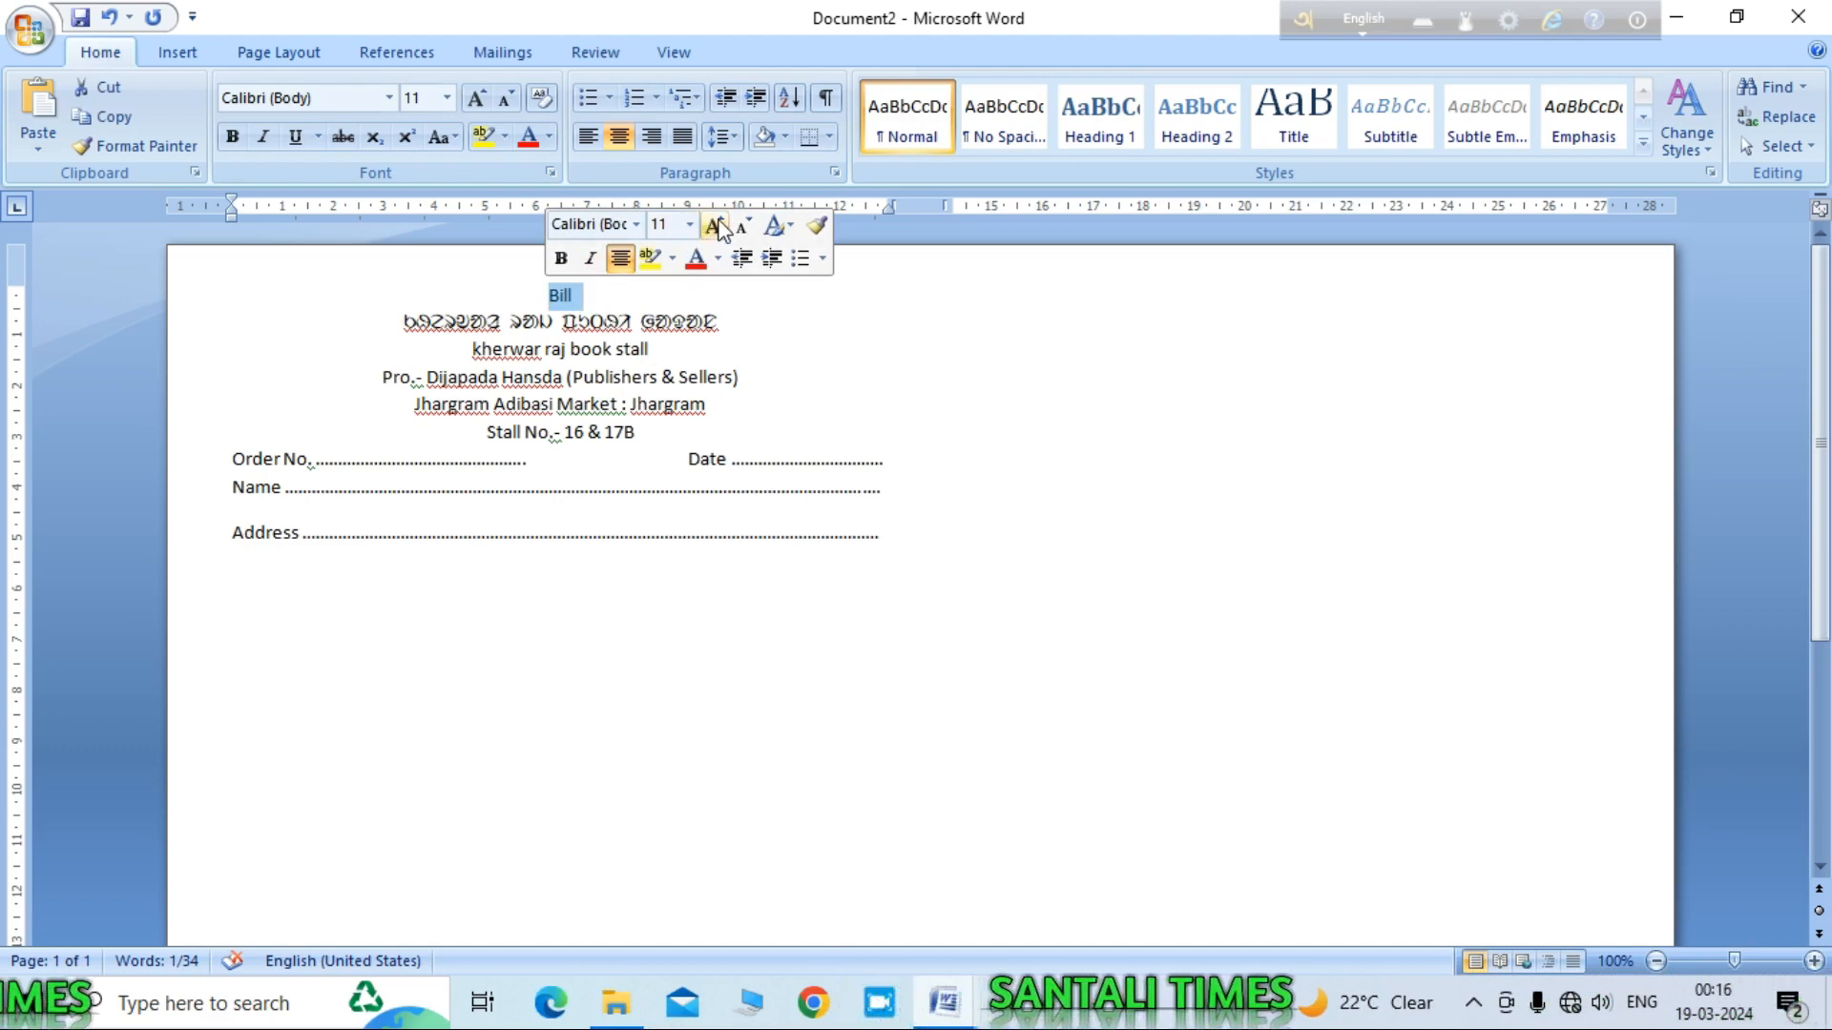
left_click(477, 96)
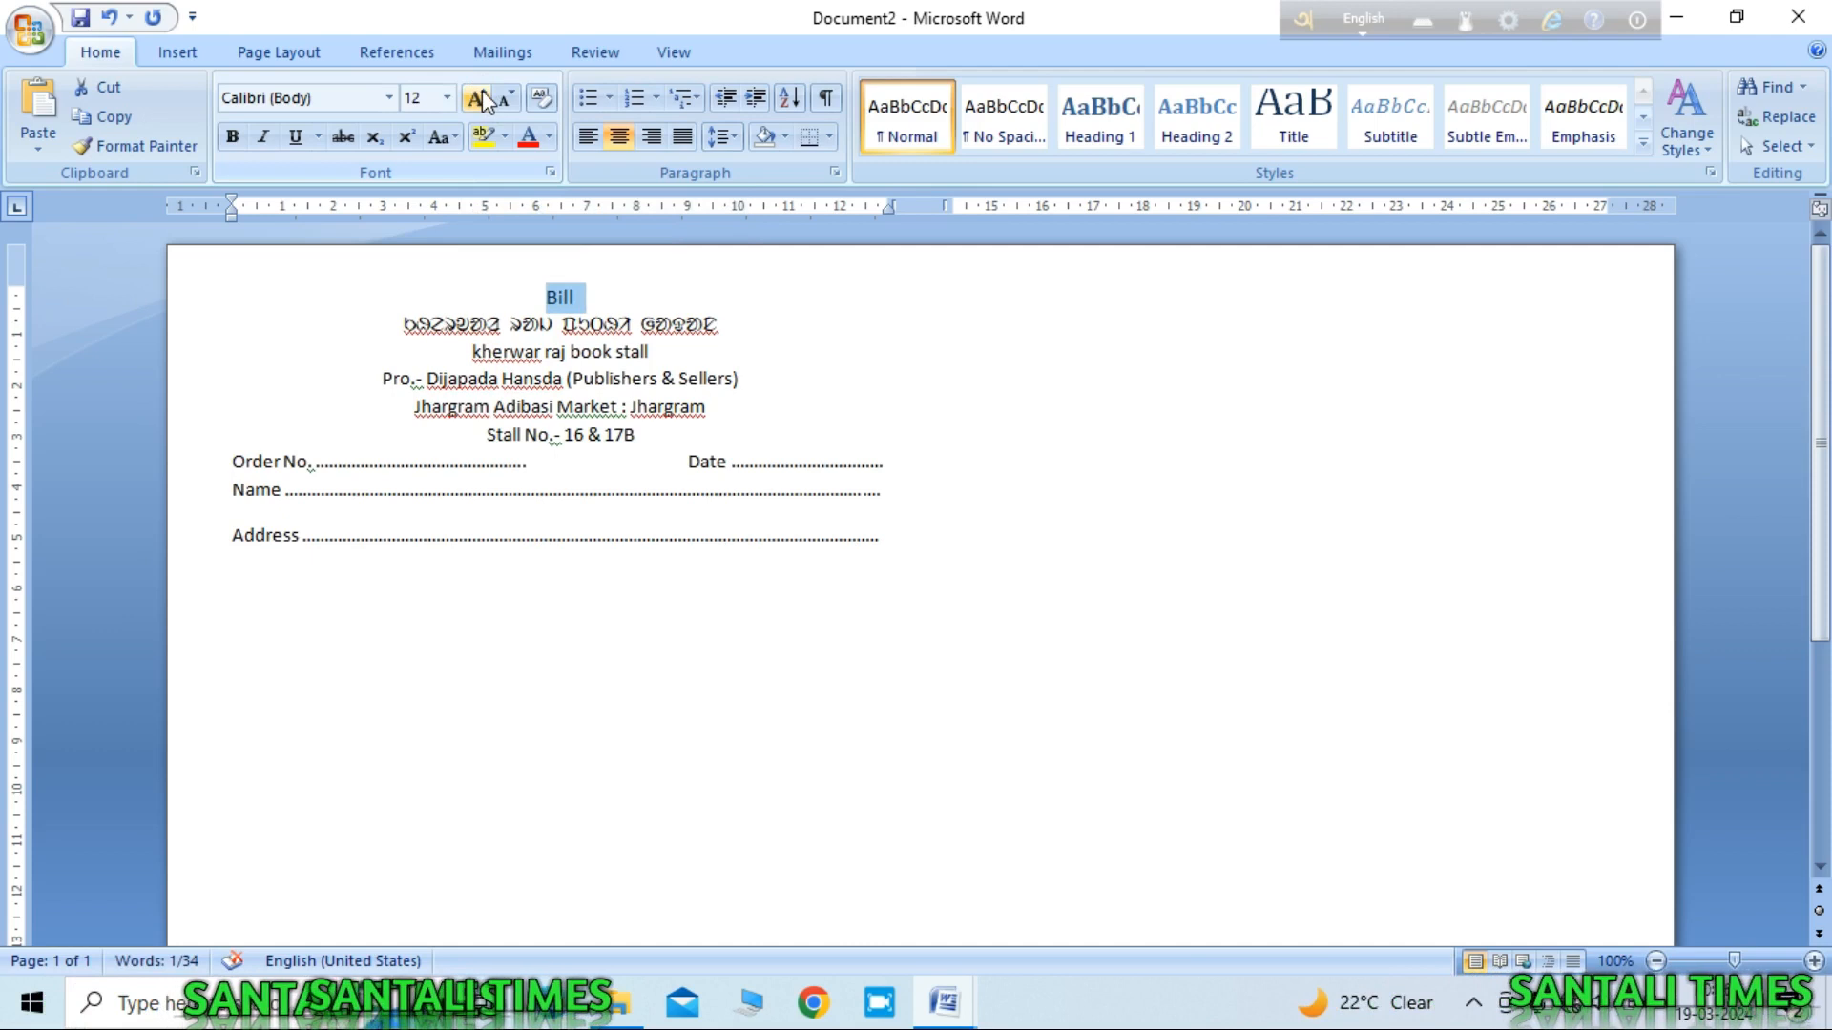
left_click(481, 98)
key("ctrl+b")
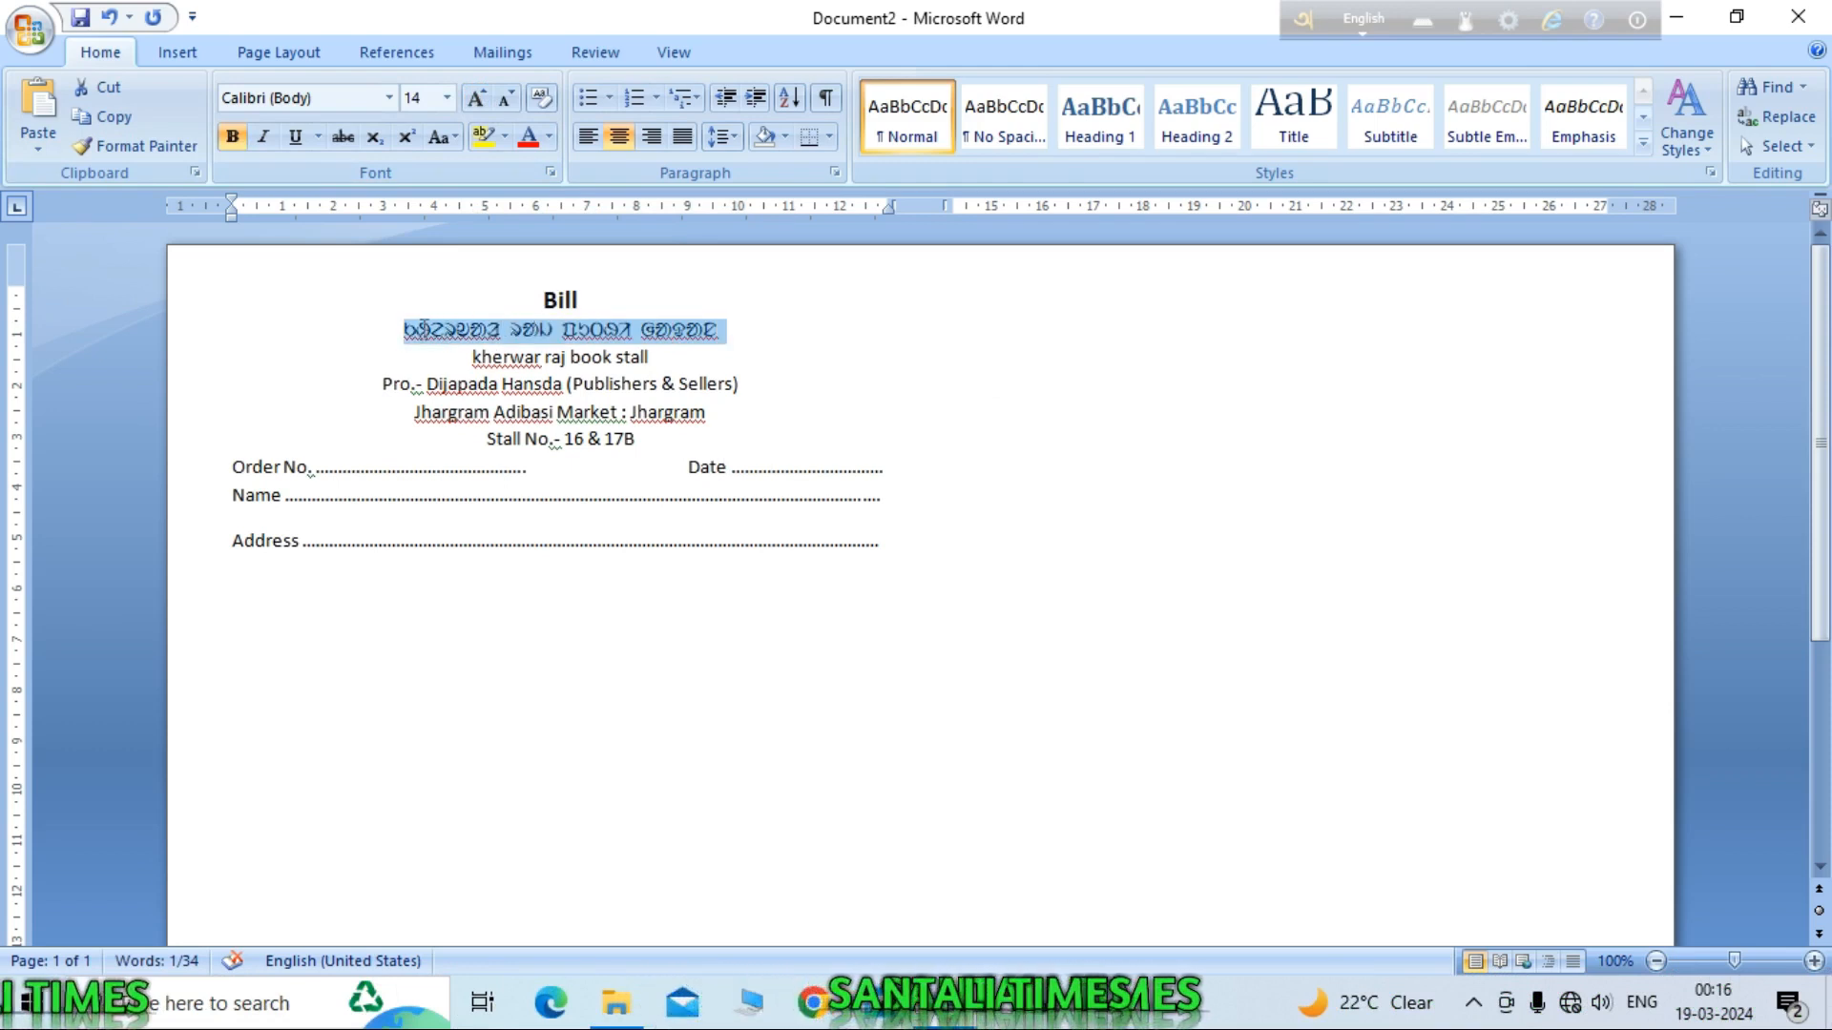
Step: Enlarge the Santali line to 16 pt
left_click(488, 98)
left_click(487, 99)
left_click(487, 98)
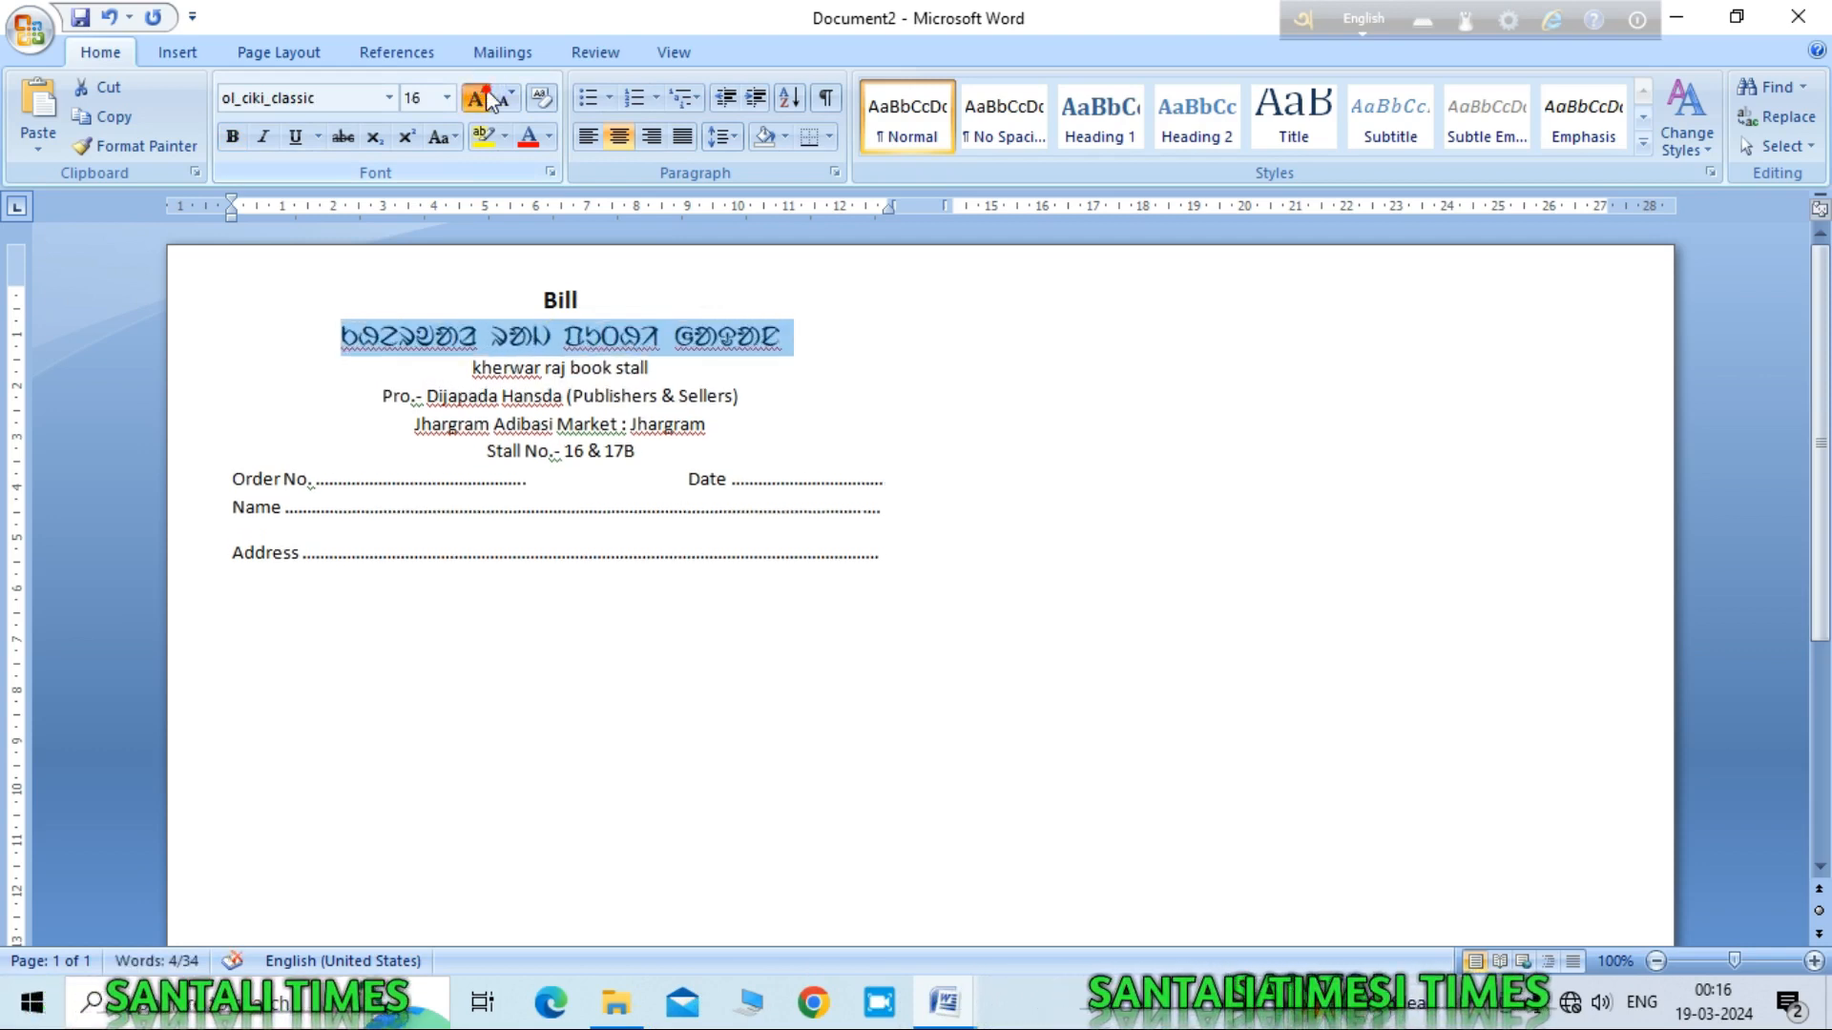
left_click(488, 99)
Step: Make the stall name UPPERCASE at 22 pt in Britannic Bold
left_click_drag(661, 373, 468, 368)
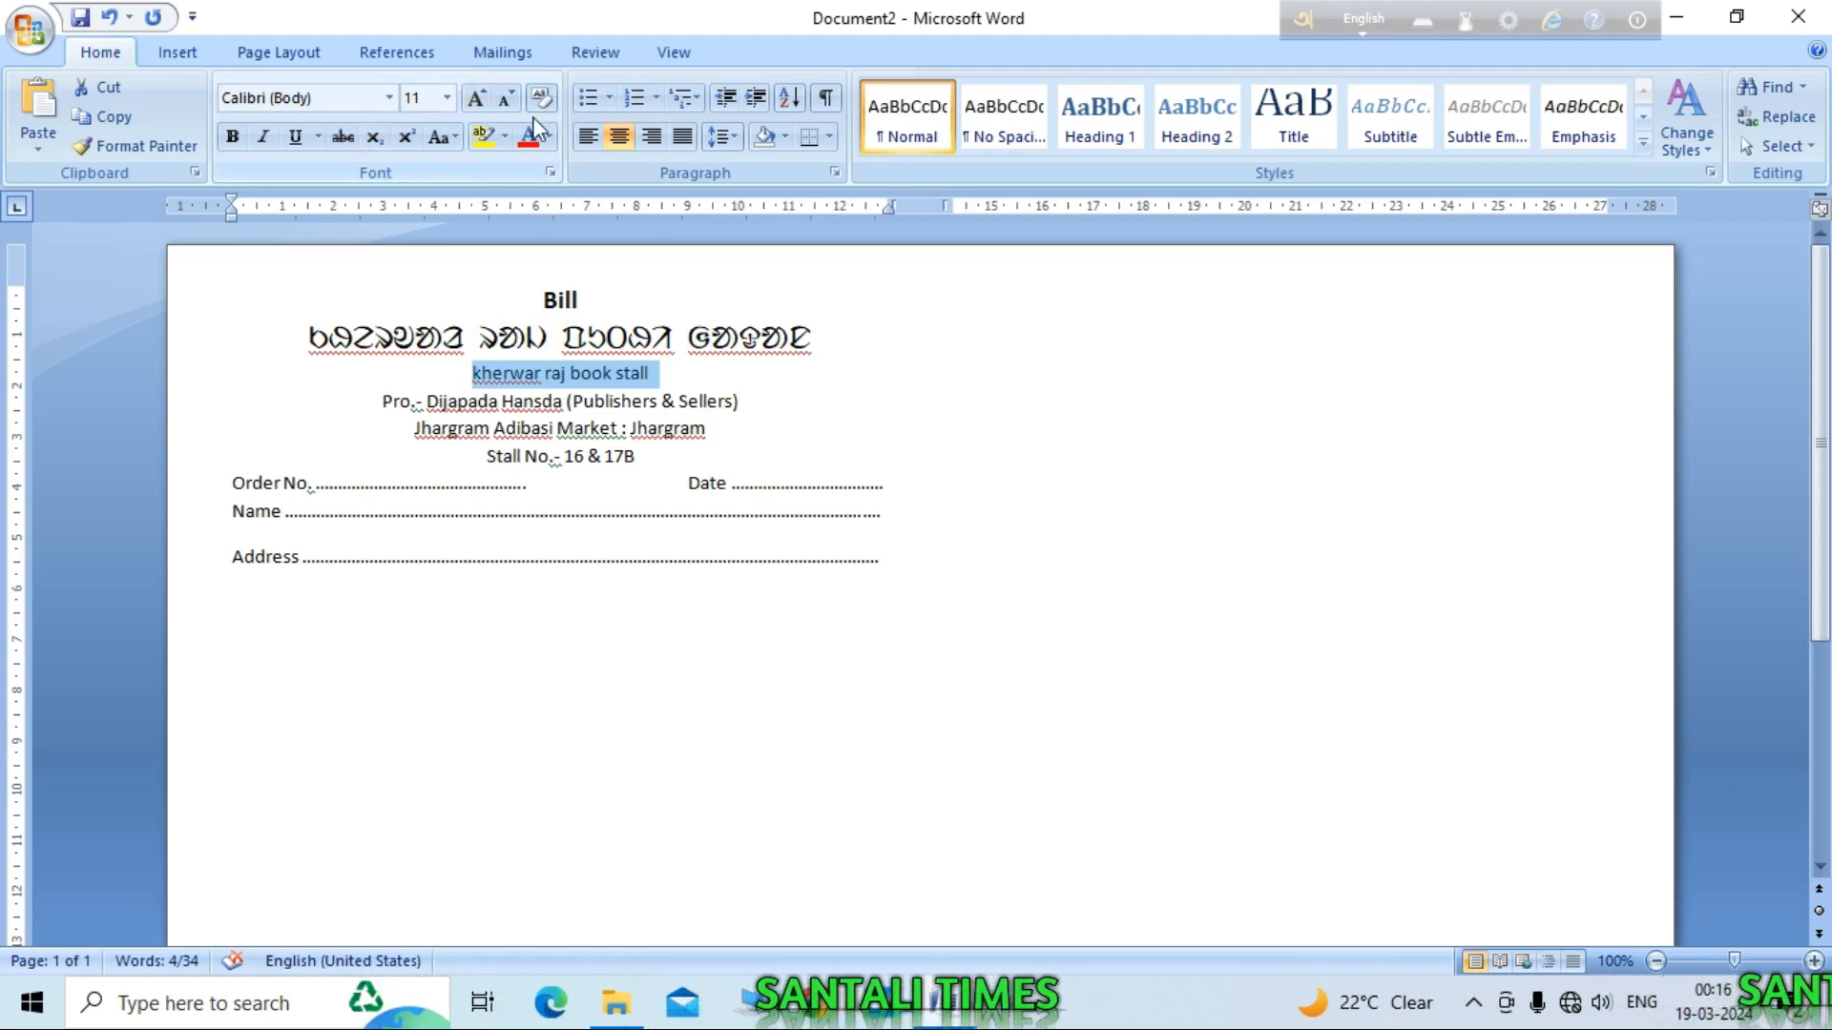
left_click(456, 137)
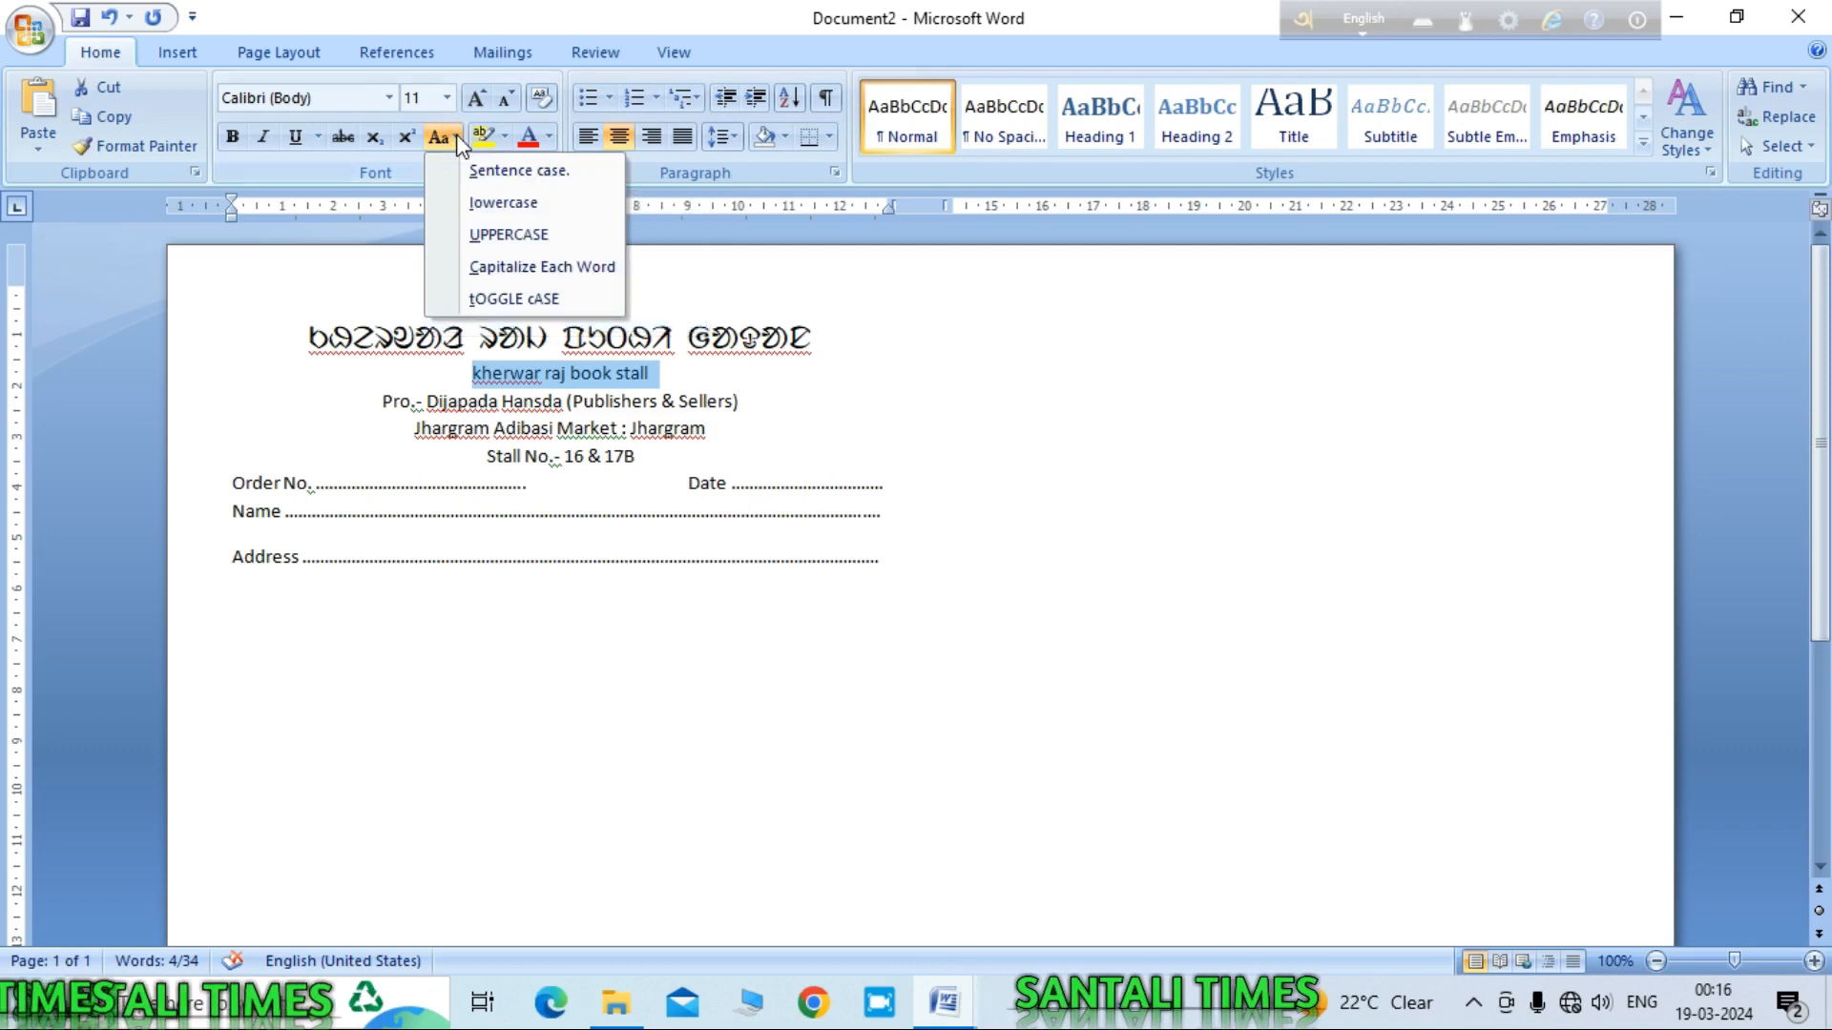
left_click(501, 233)
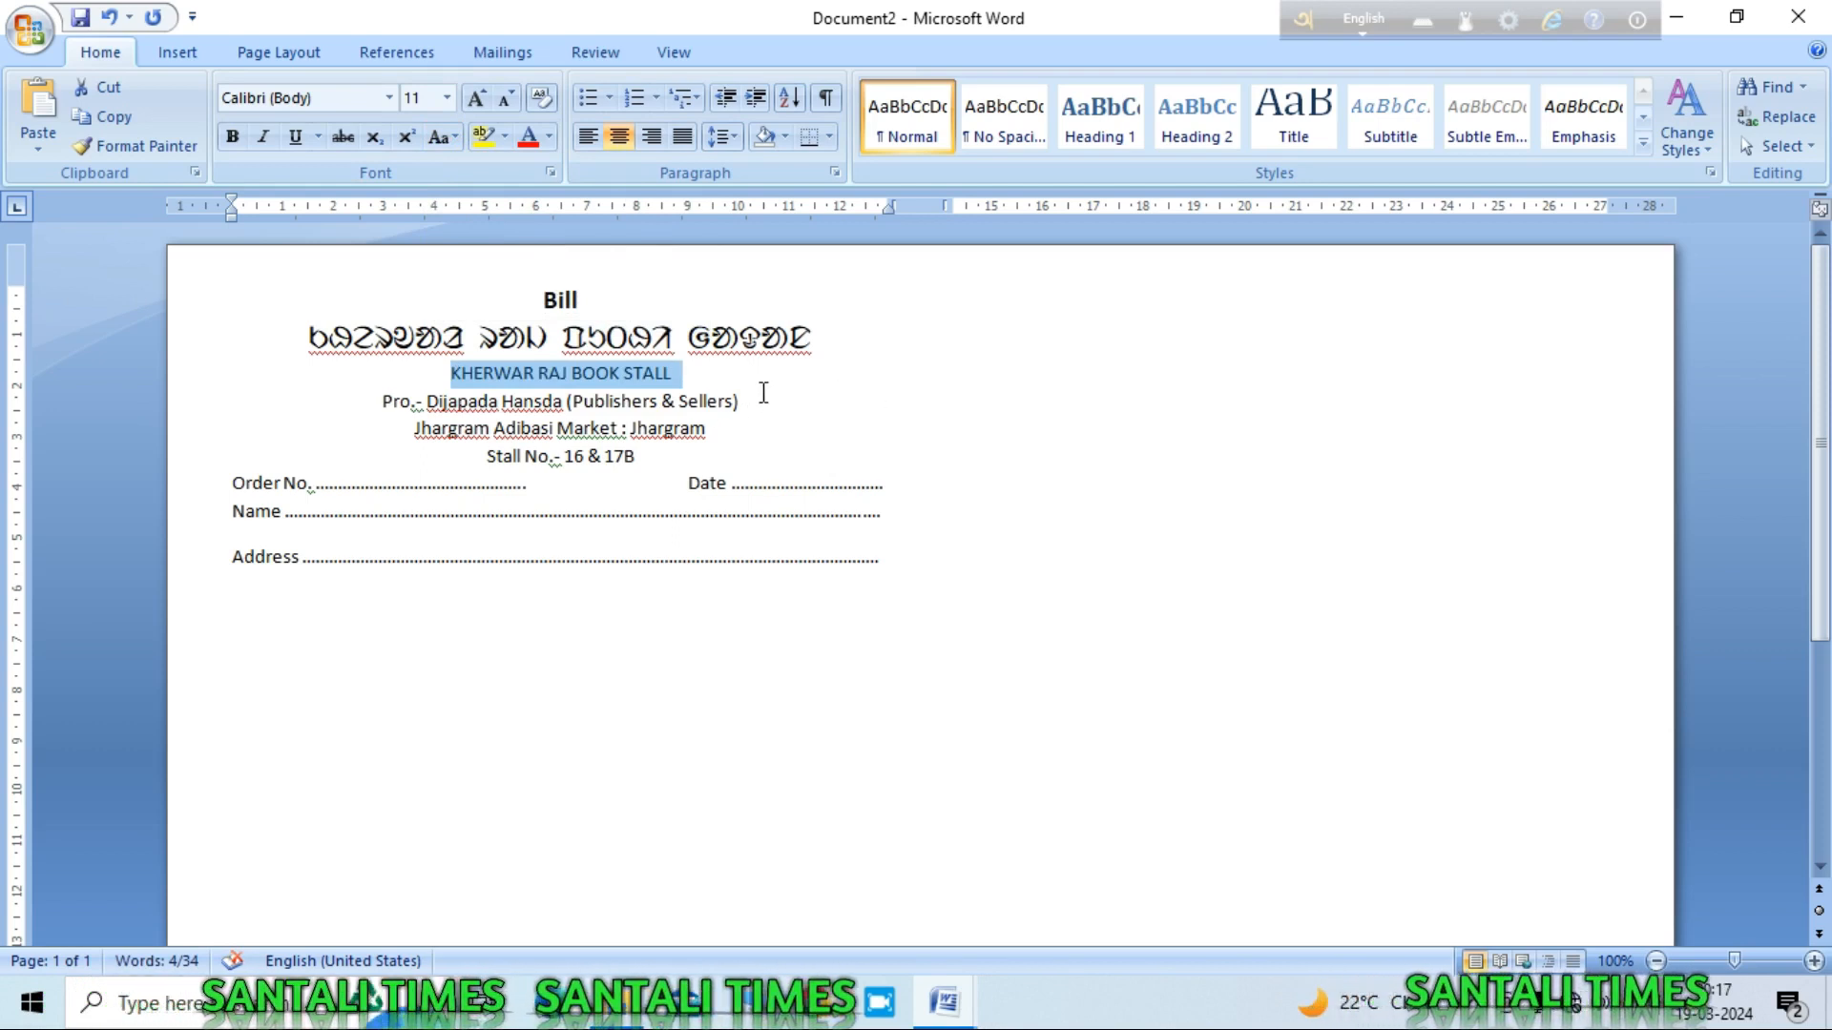
left_click(477, 97)
left_click(478, 97)
left_click(477, 97)
left_click(482, 97)
left_click(482, 97)
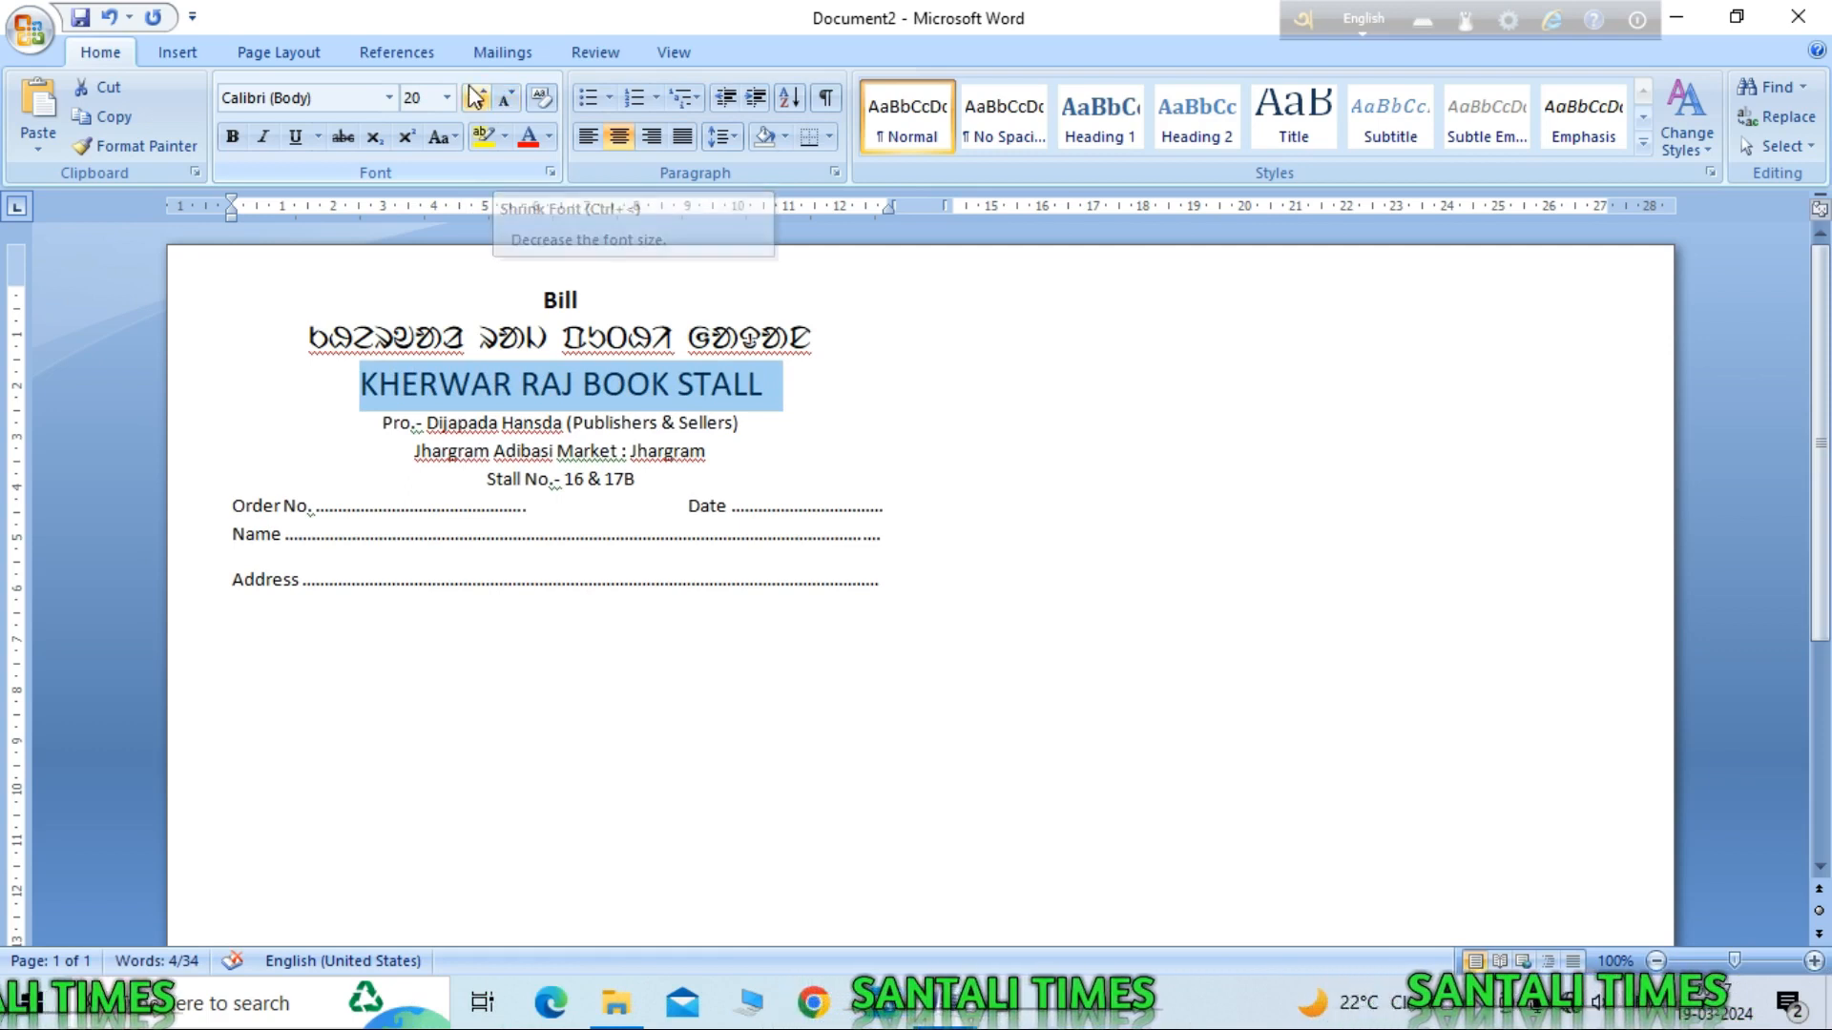
left_click(477, 98)
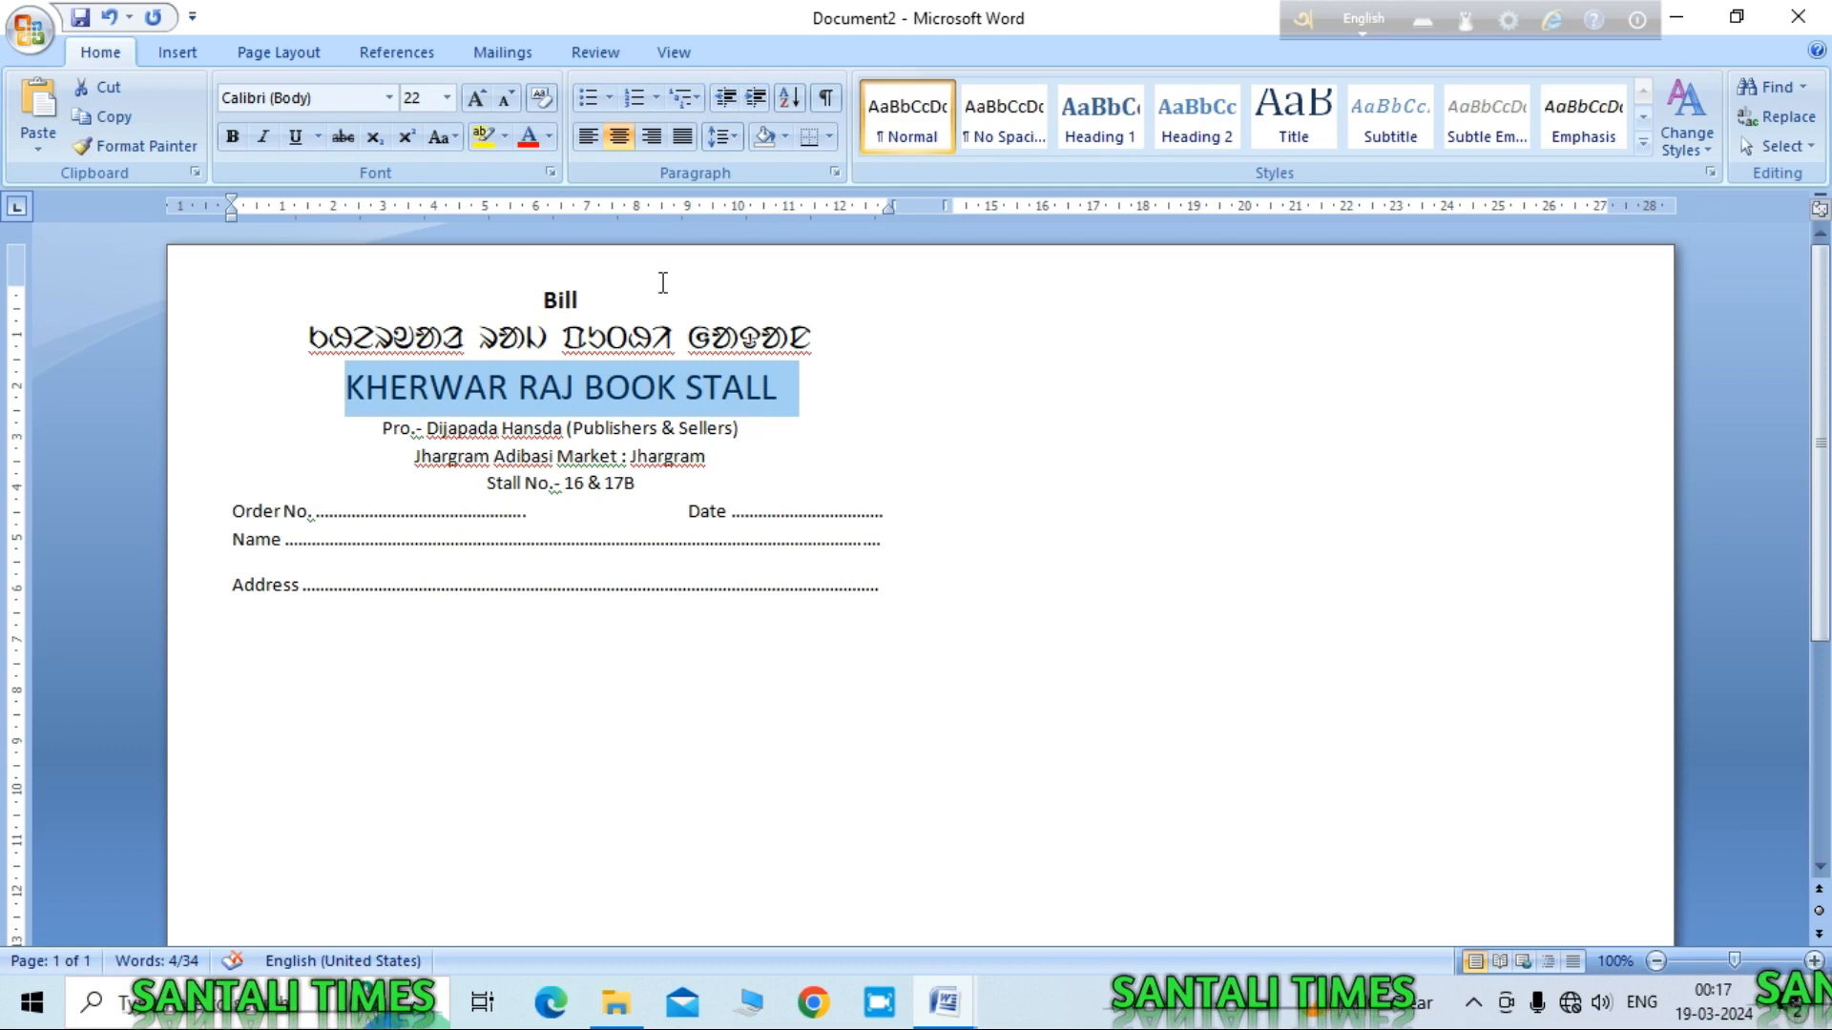
left_click(389, 97)
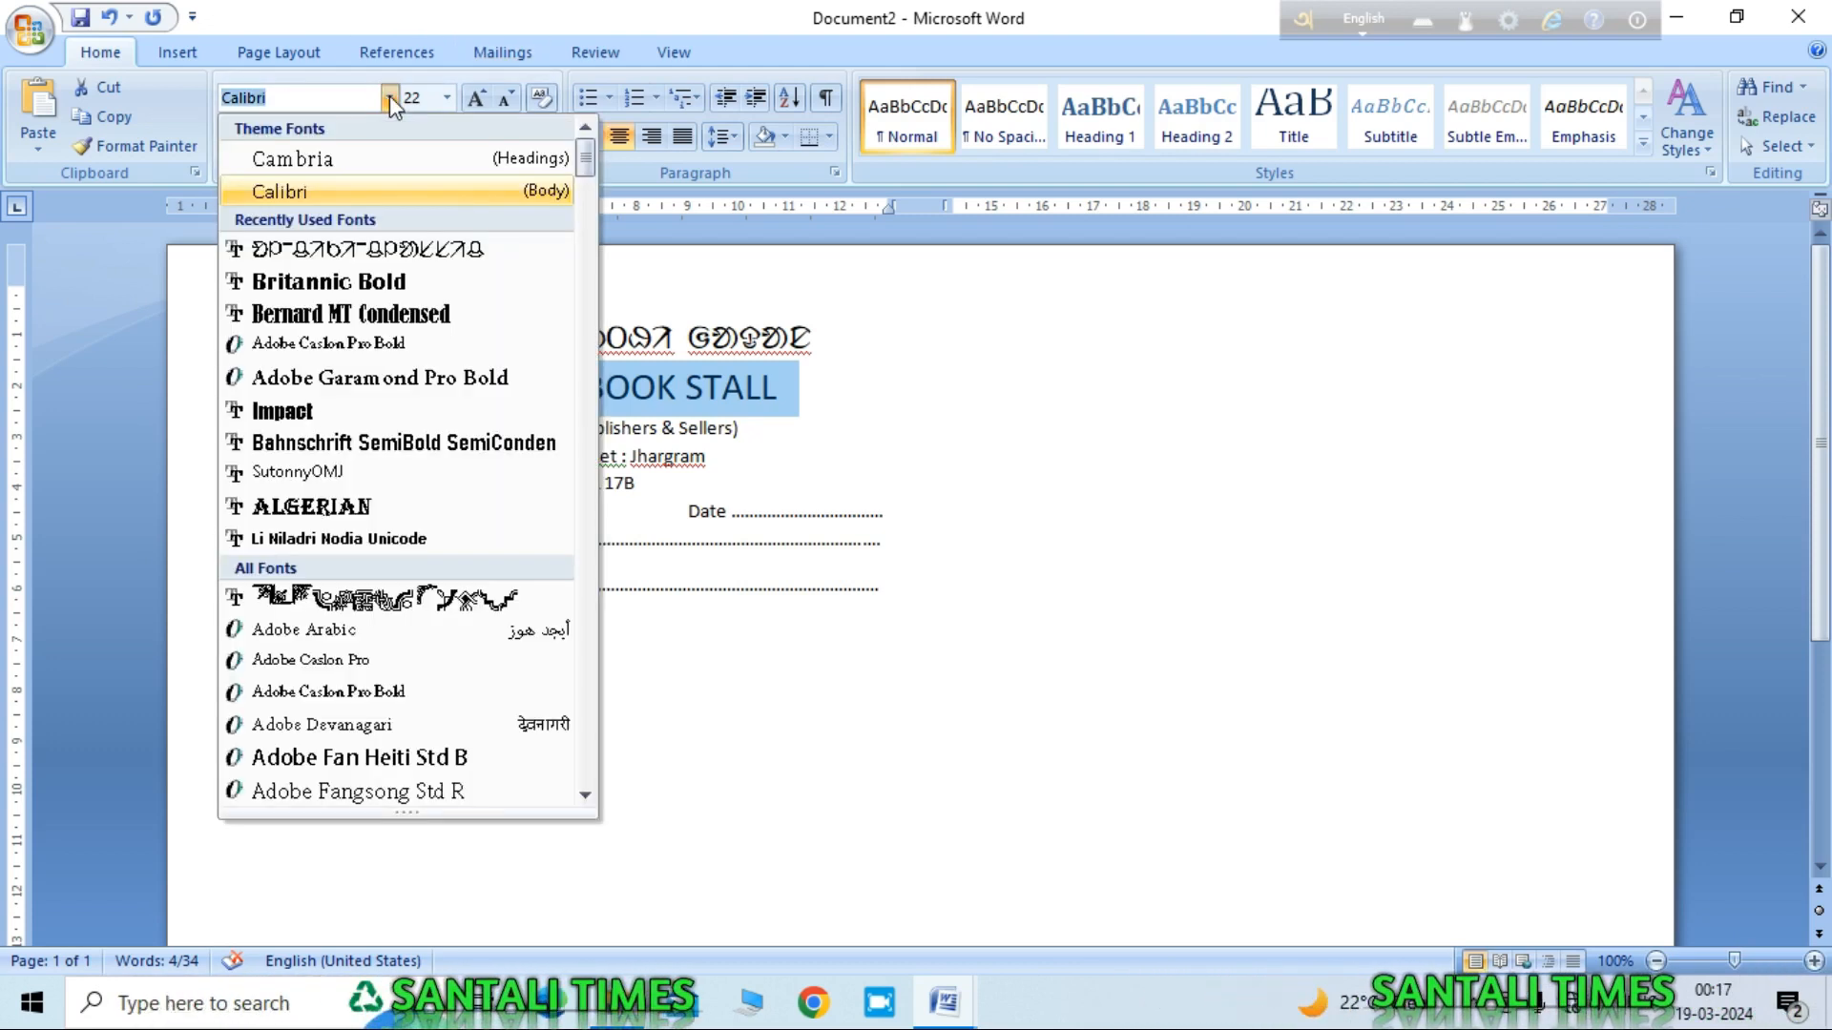
left_click(364, 286)
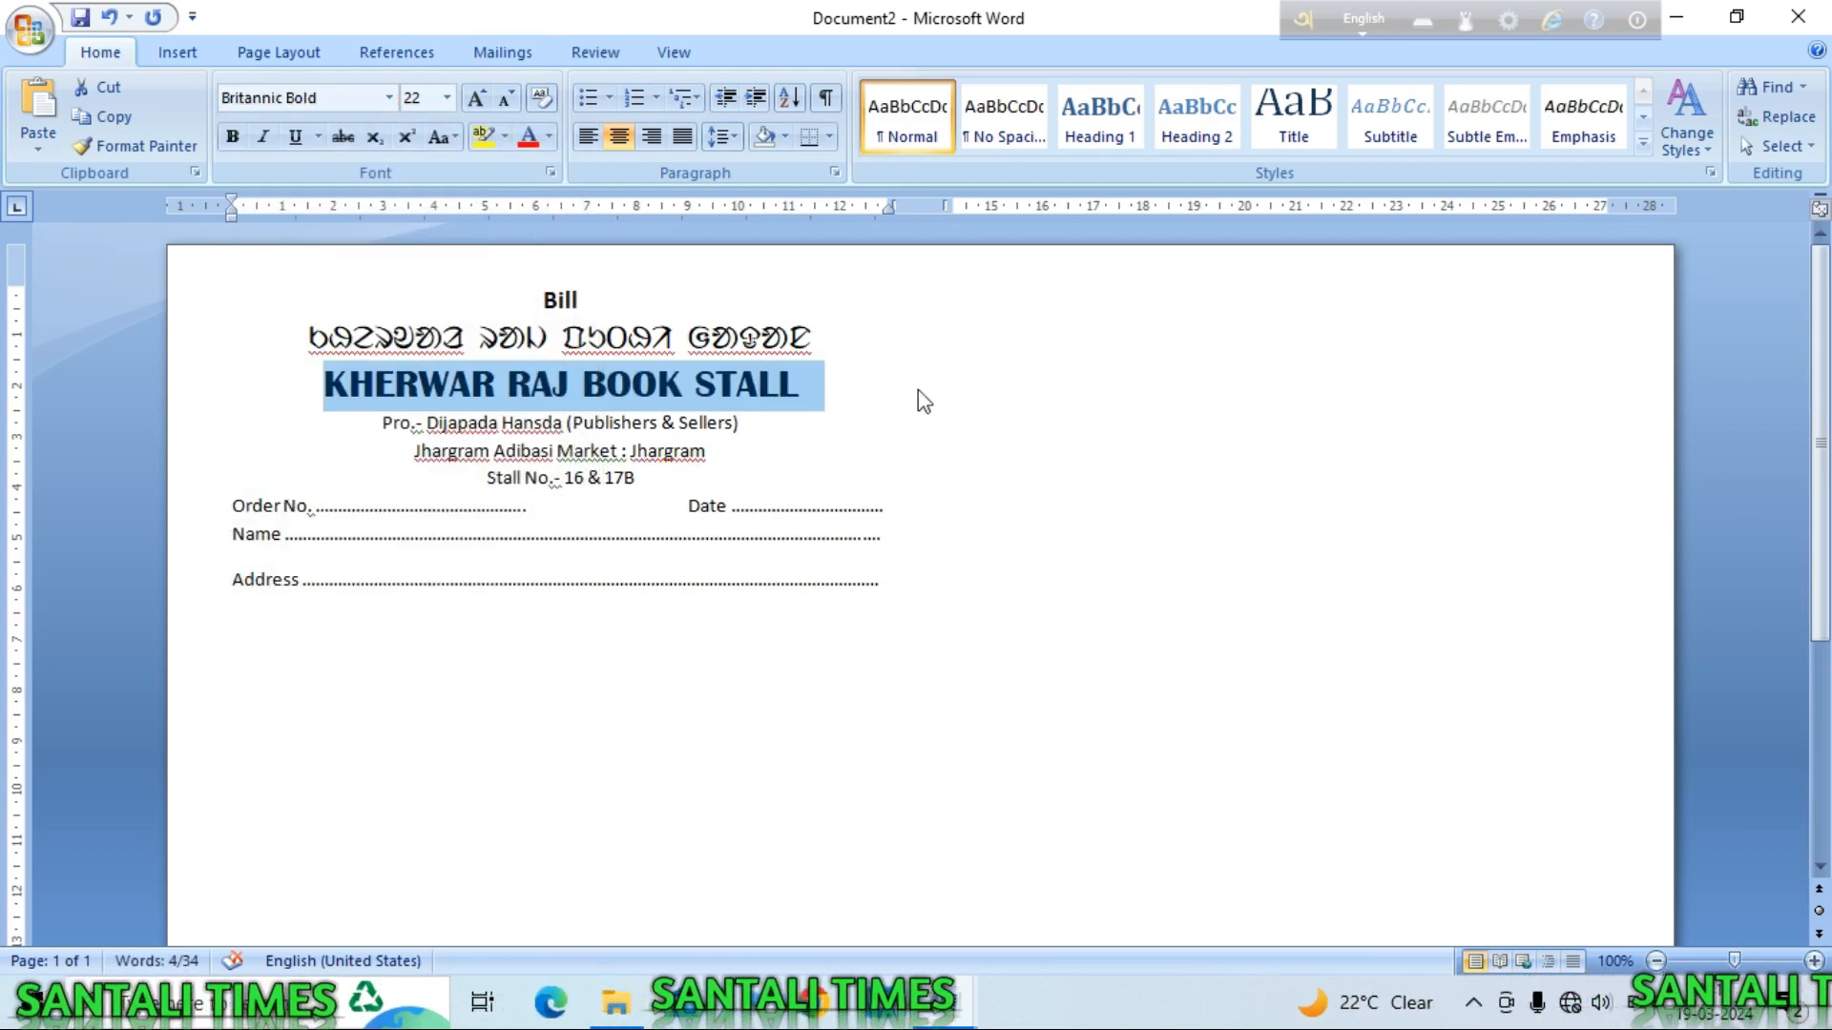
Step: Make the Santali line bold and select the proprietor line
left_click_drag(815, 336, 563, 338)
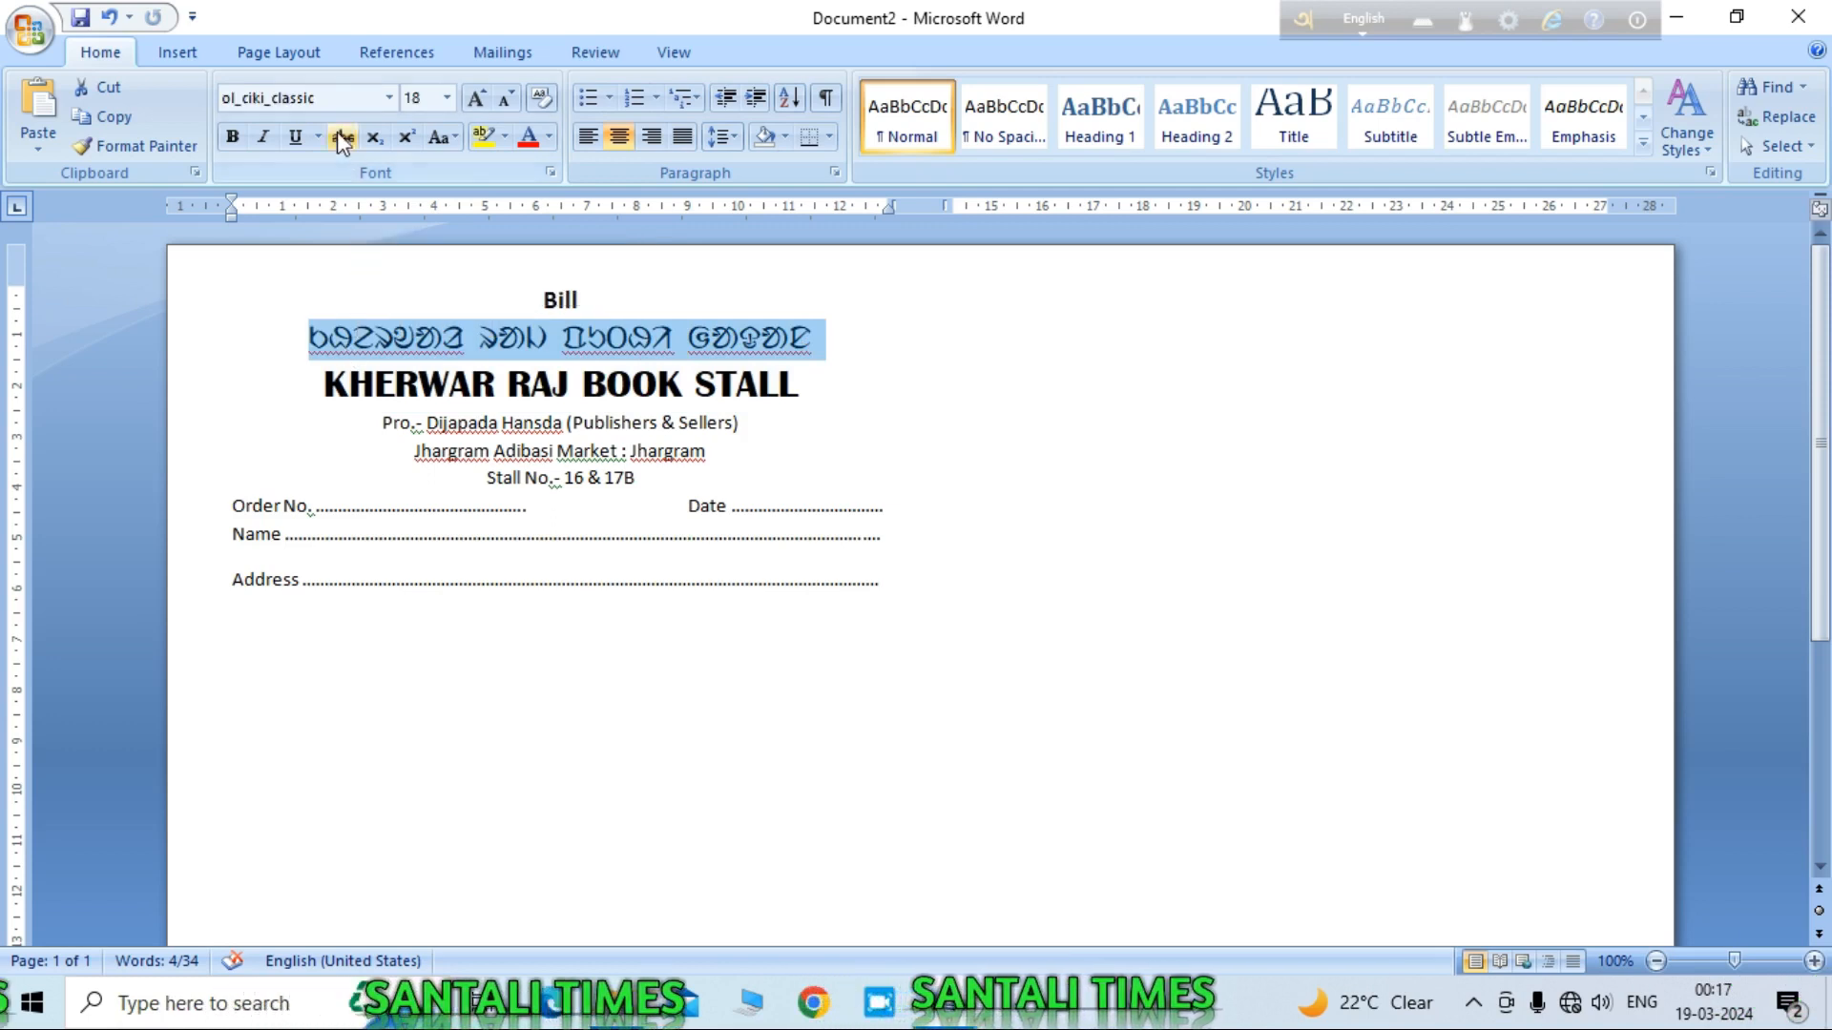
left_click(232, 137)
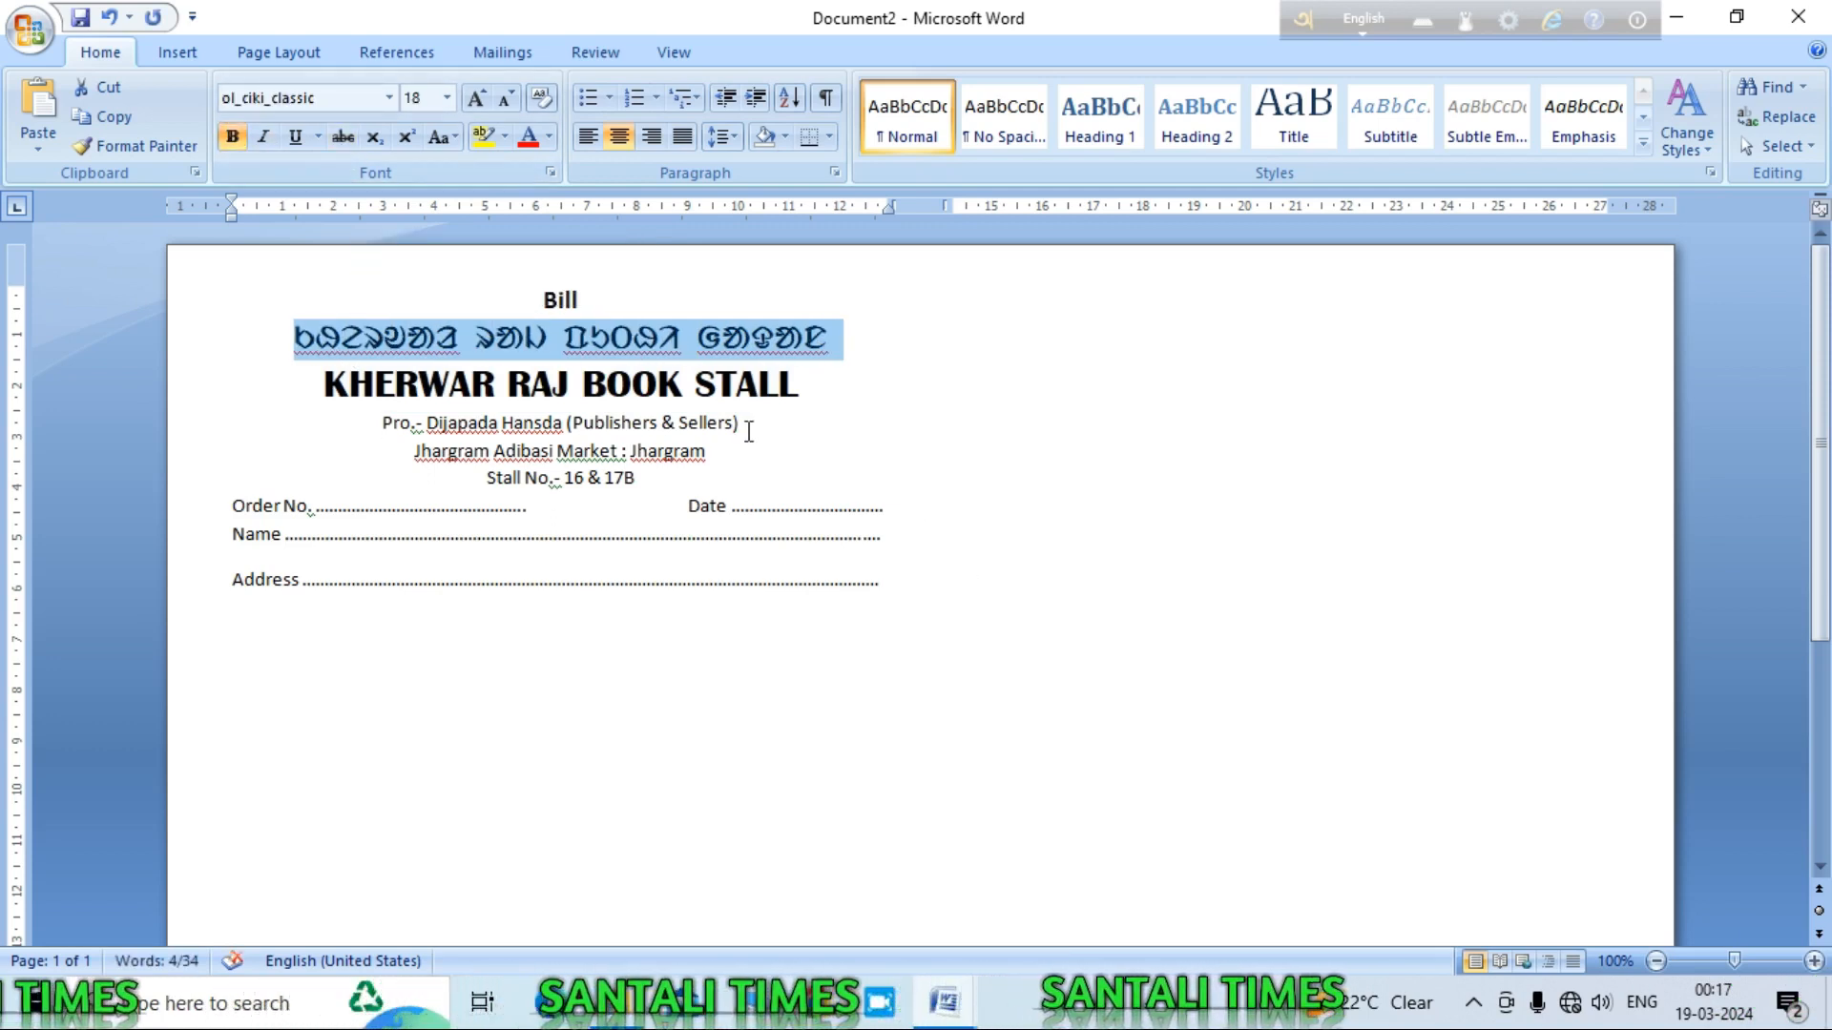
left_click_drag(747, 426, 362, 426)
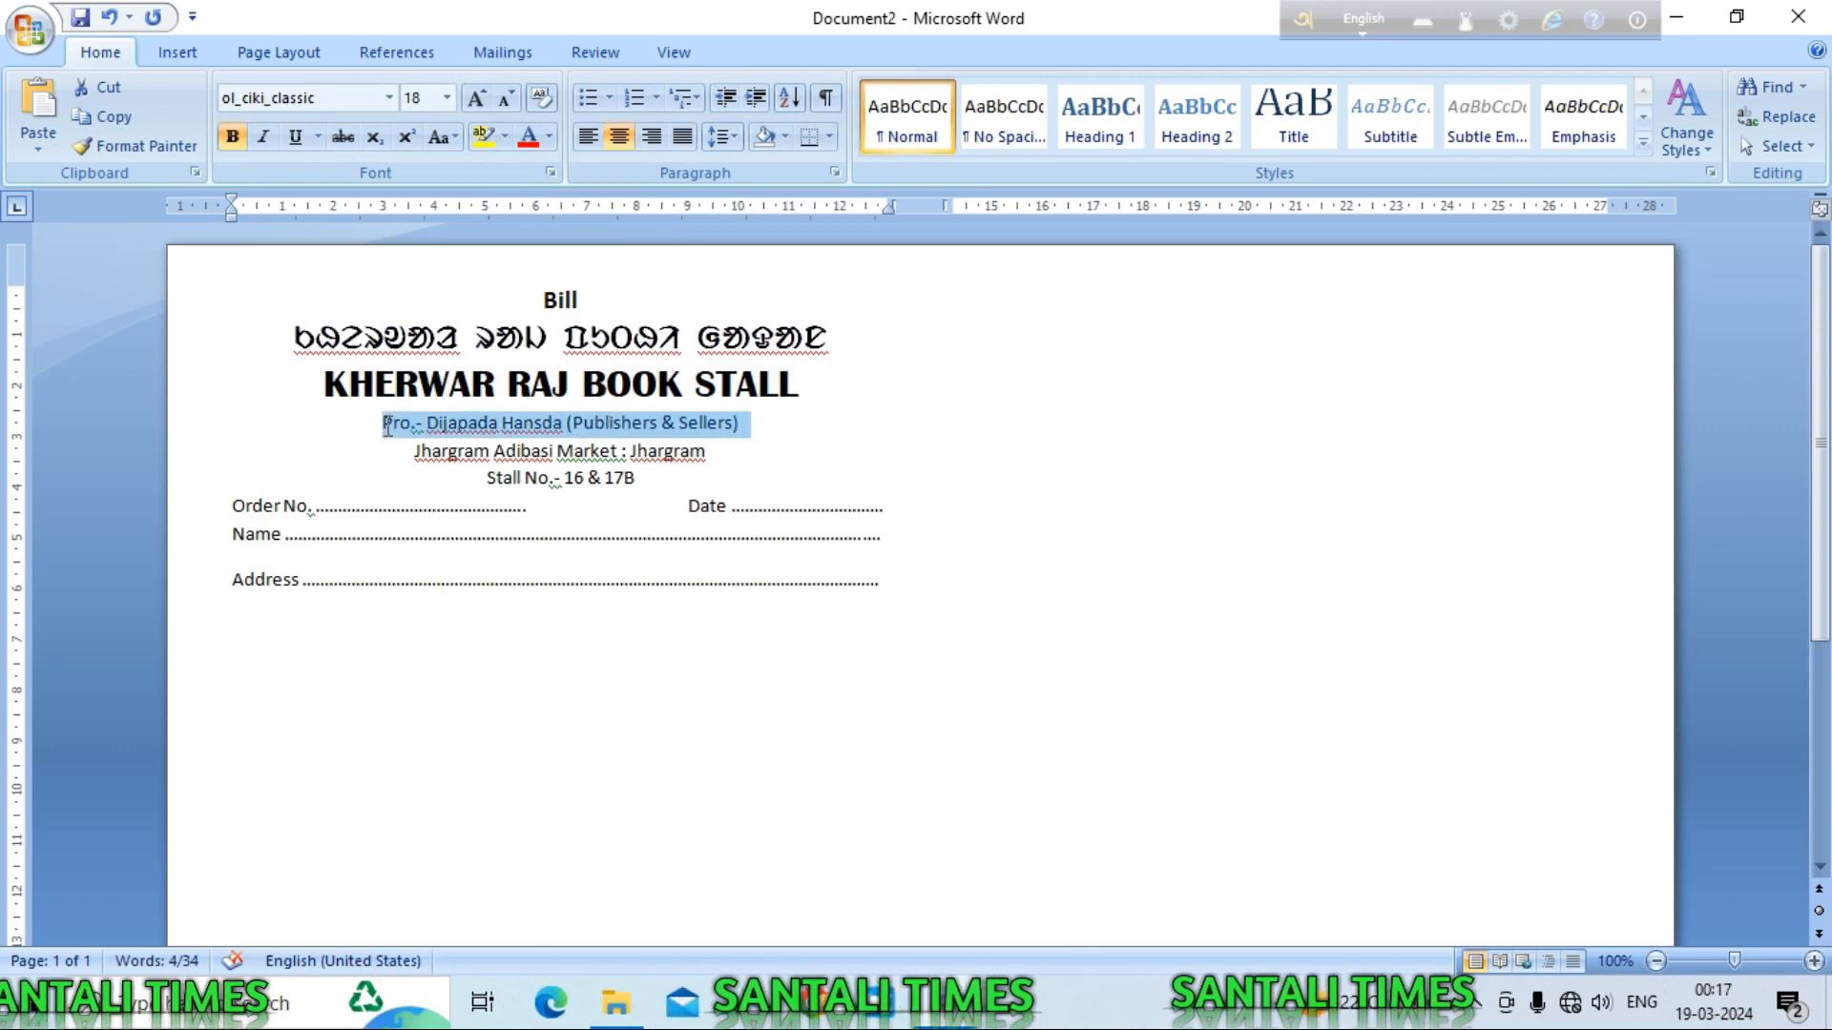
Step: Set the proprietor line in Adobe Caslon Pro Bold and enlarge the market location line
left_click(389, 98)
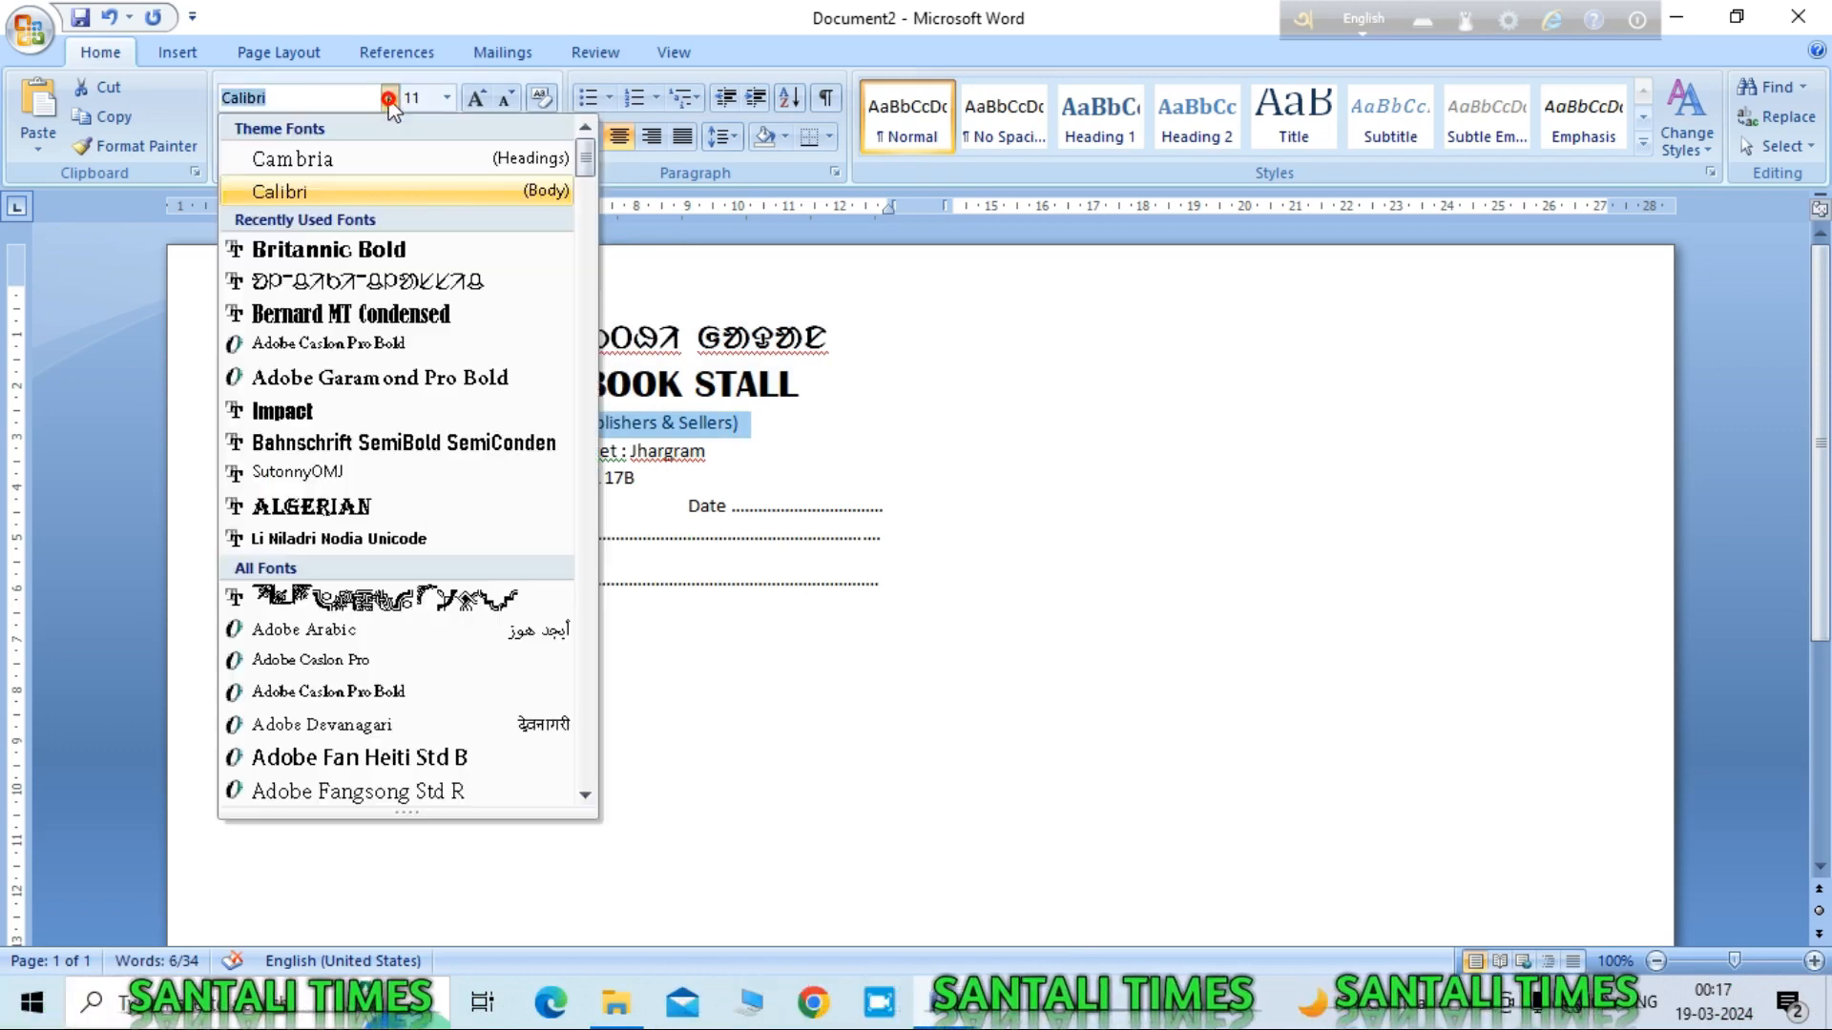
left_click(367, 341)
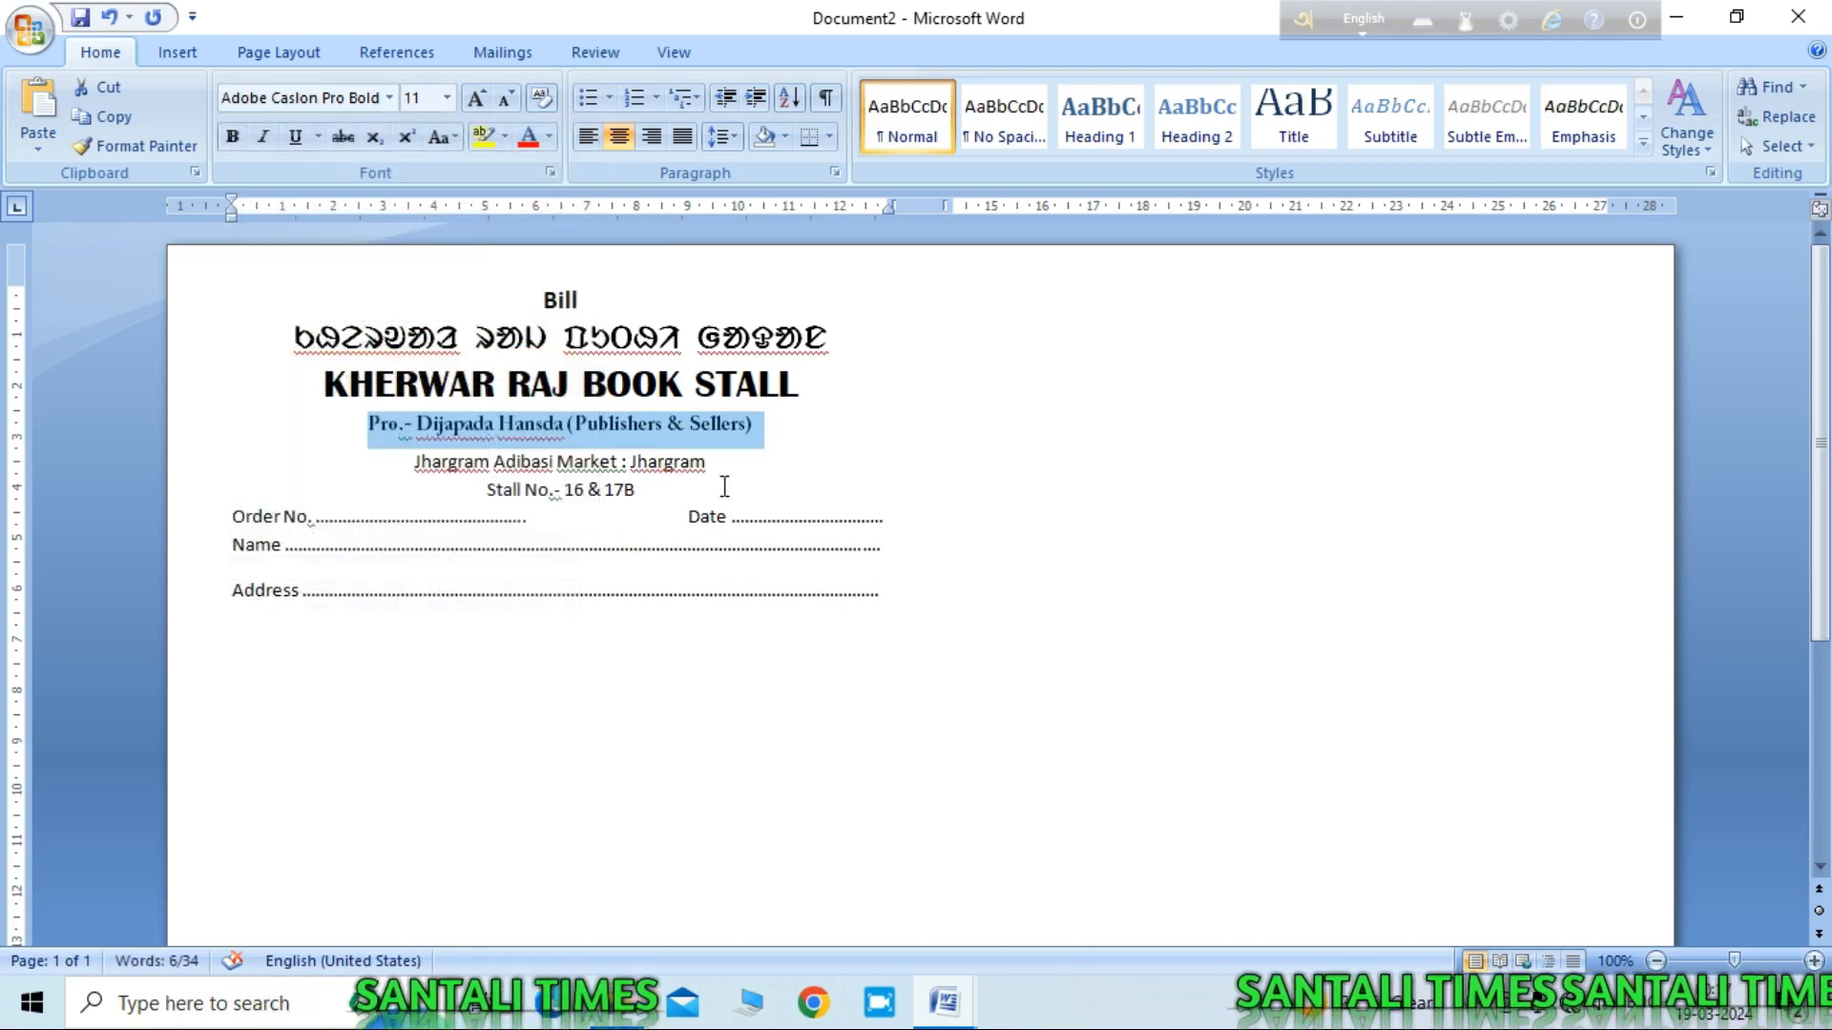
left_click_drag(725, 462, 409, 460)
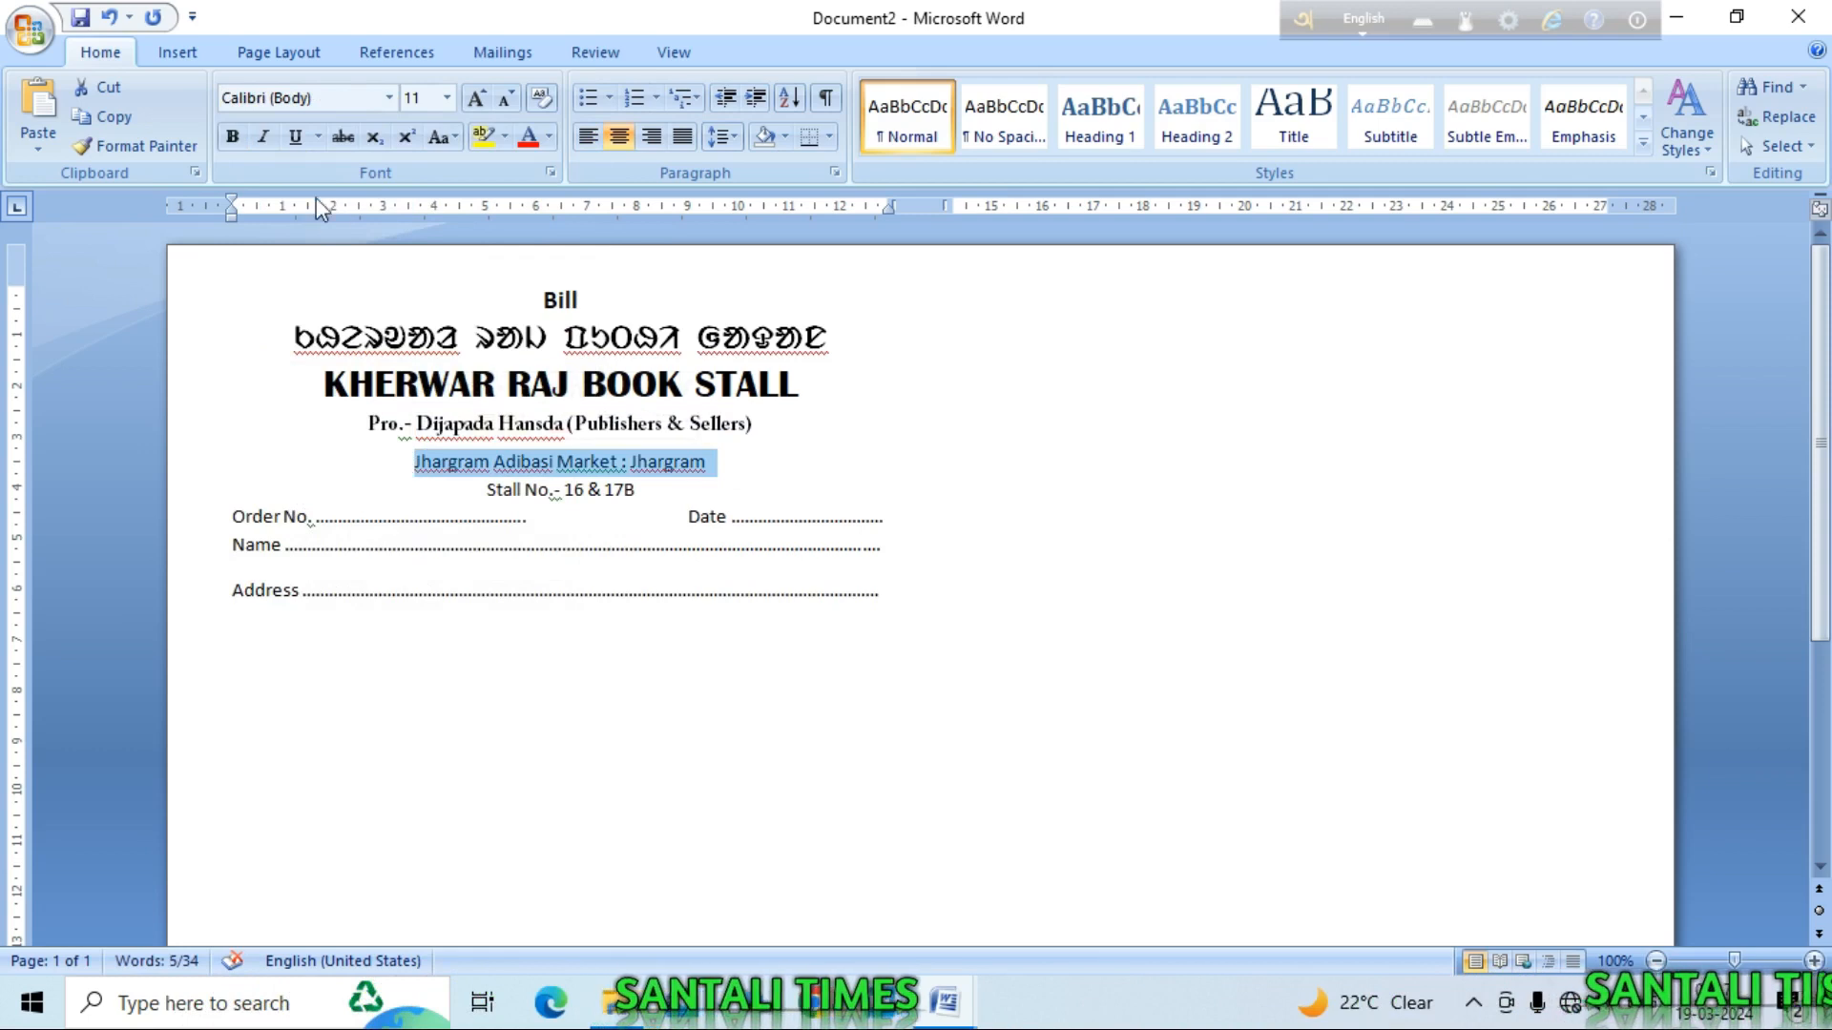
left_click(480, 99)
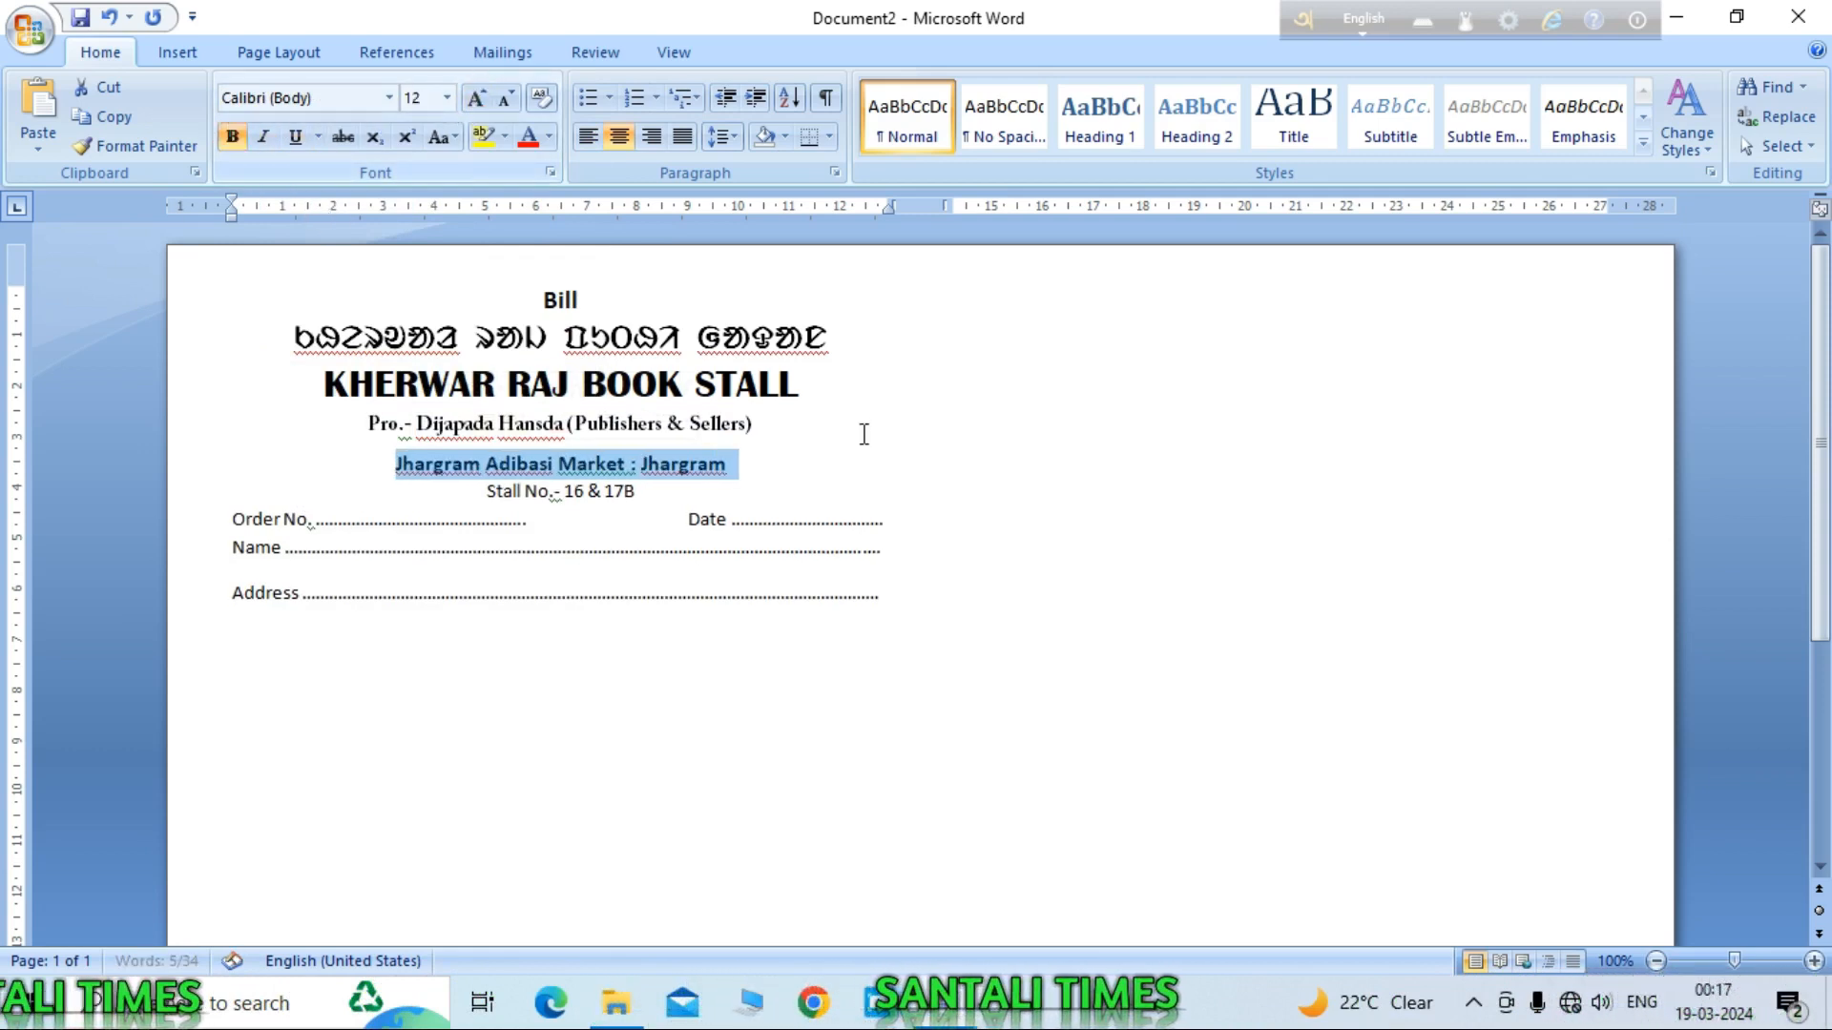
Step: Enlarge the 'Stall No.- 16 & 17B' line by one point and make it bold
left_click_drag(654, 491, 489, 487)
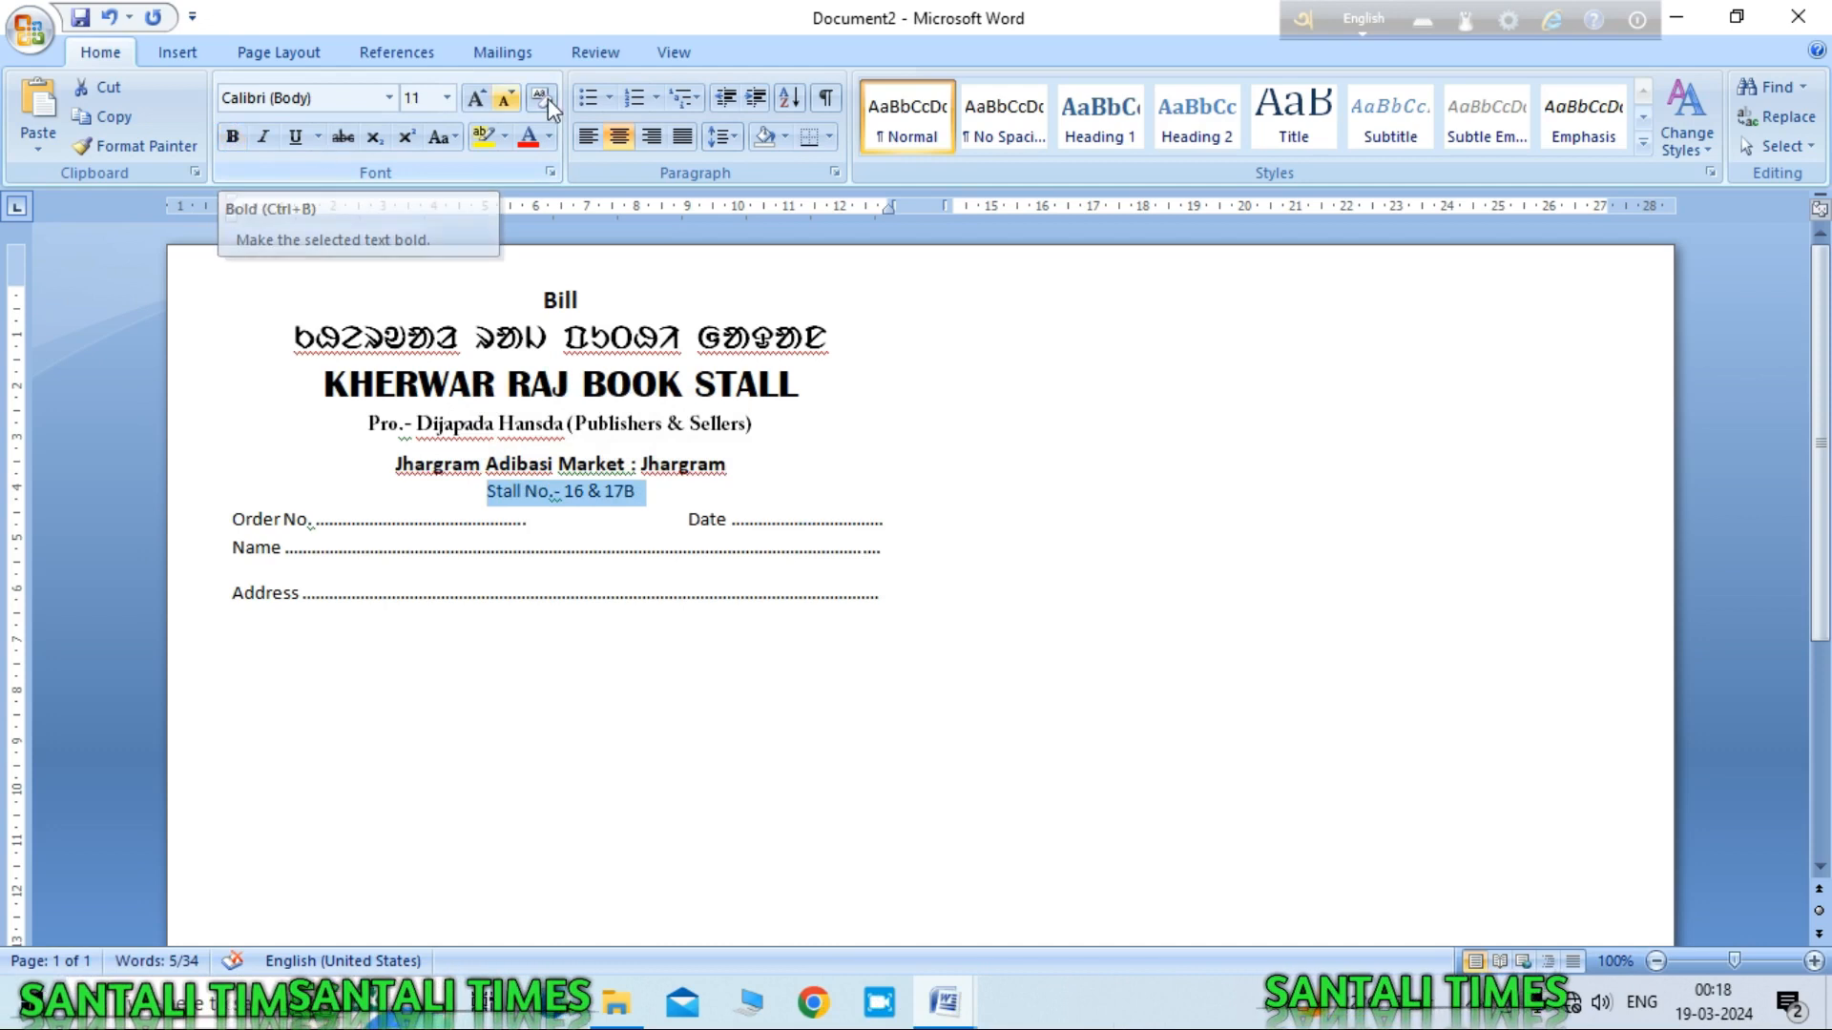
left_click(483, 96)
left_click(232, 136)
left_click(837, 463)
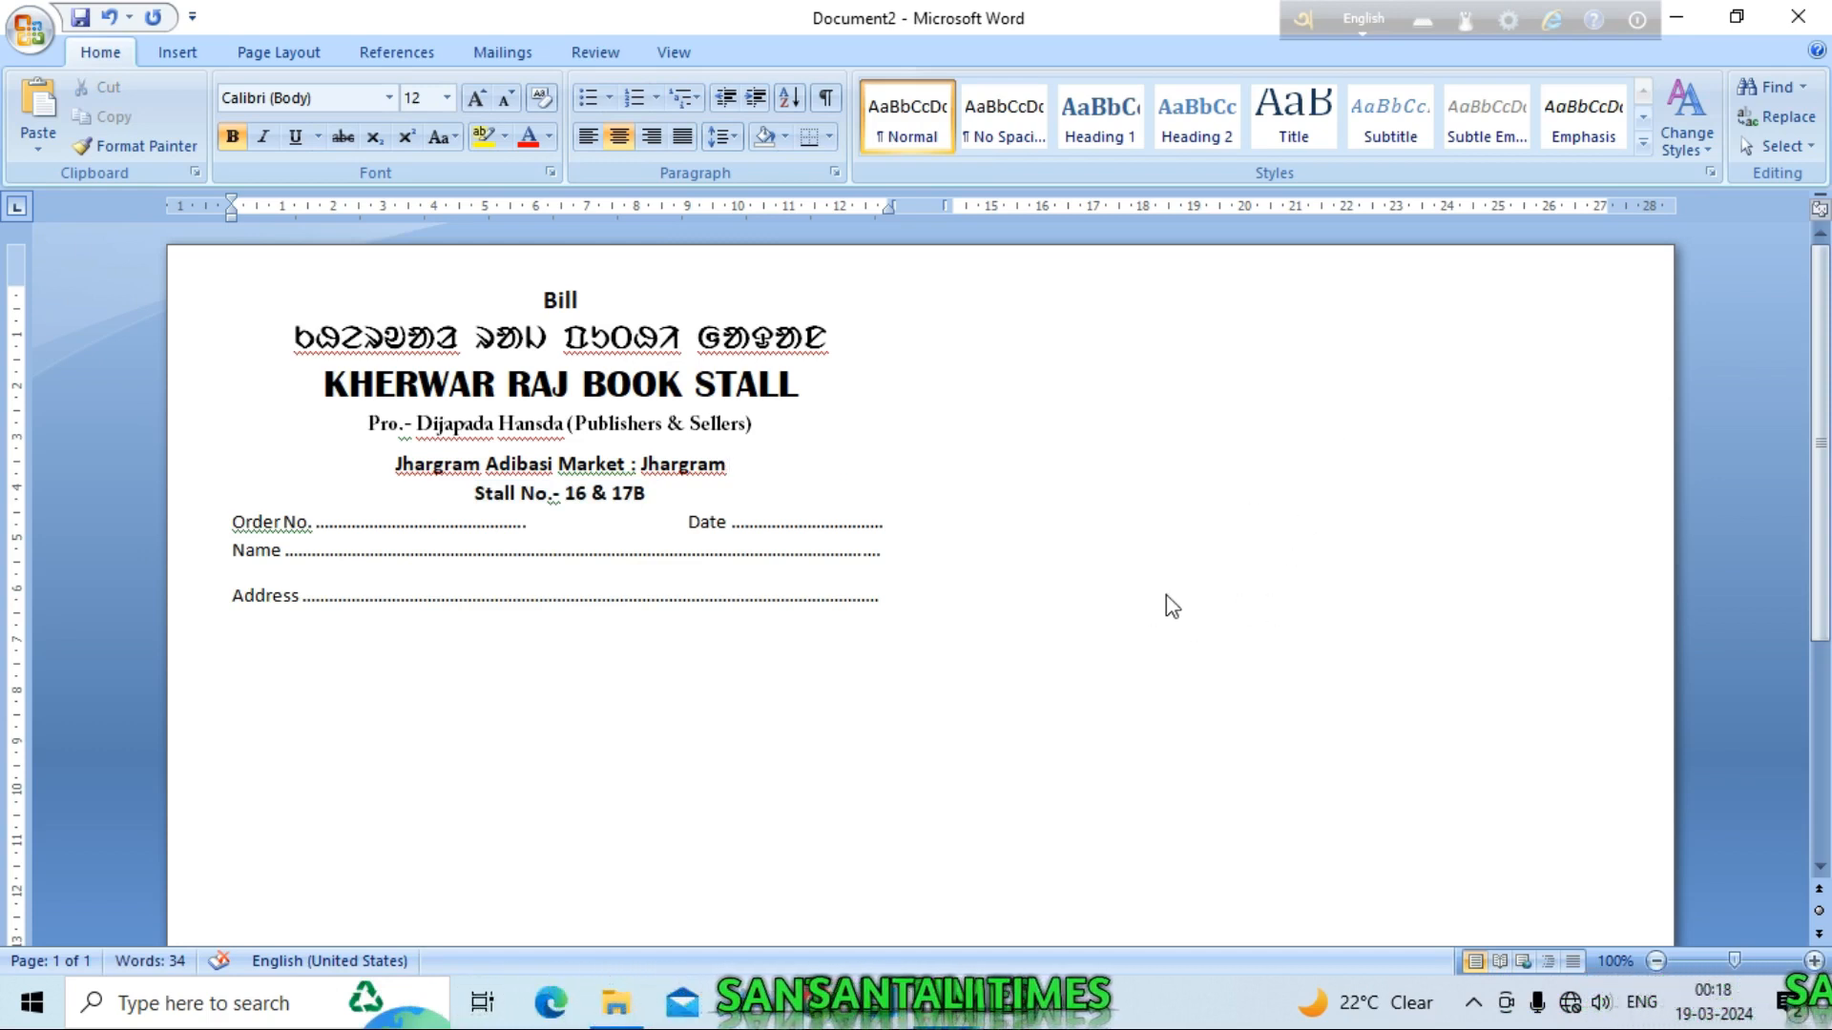
Step: Make the Order No., Name and Address lines bold at 10 pt
left_click_drag(890, 607, 219, 528)
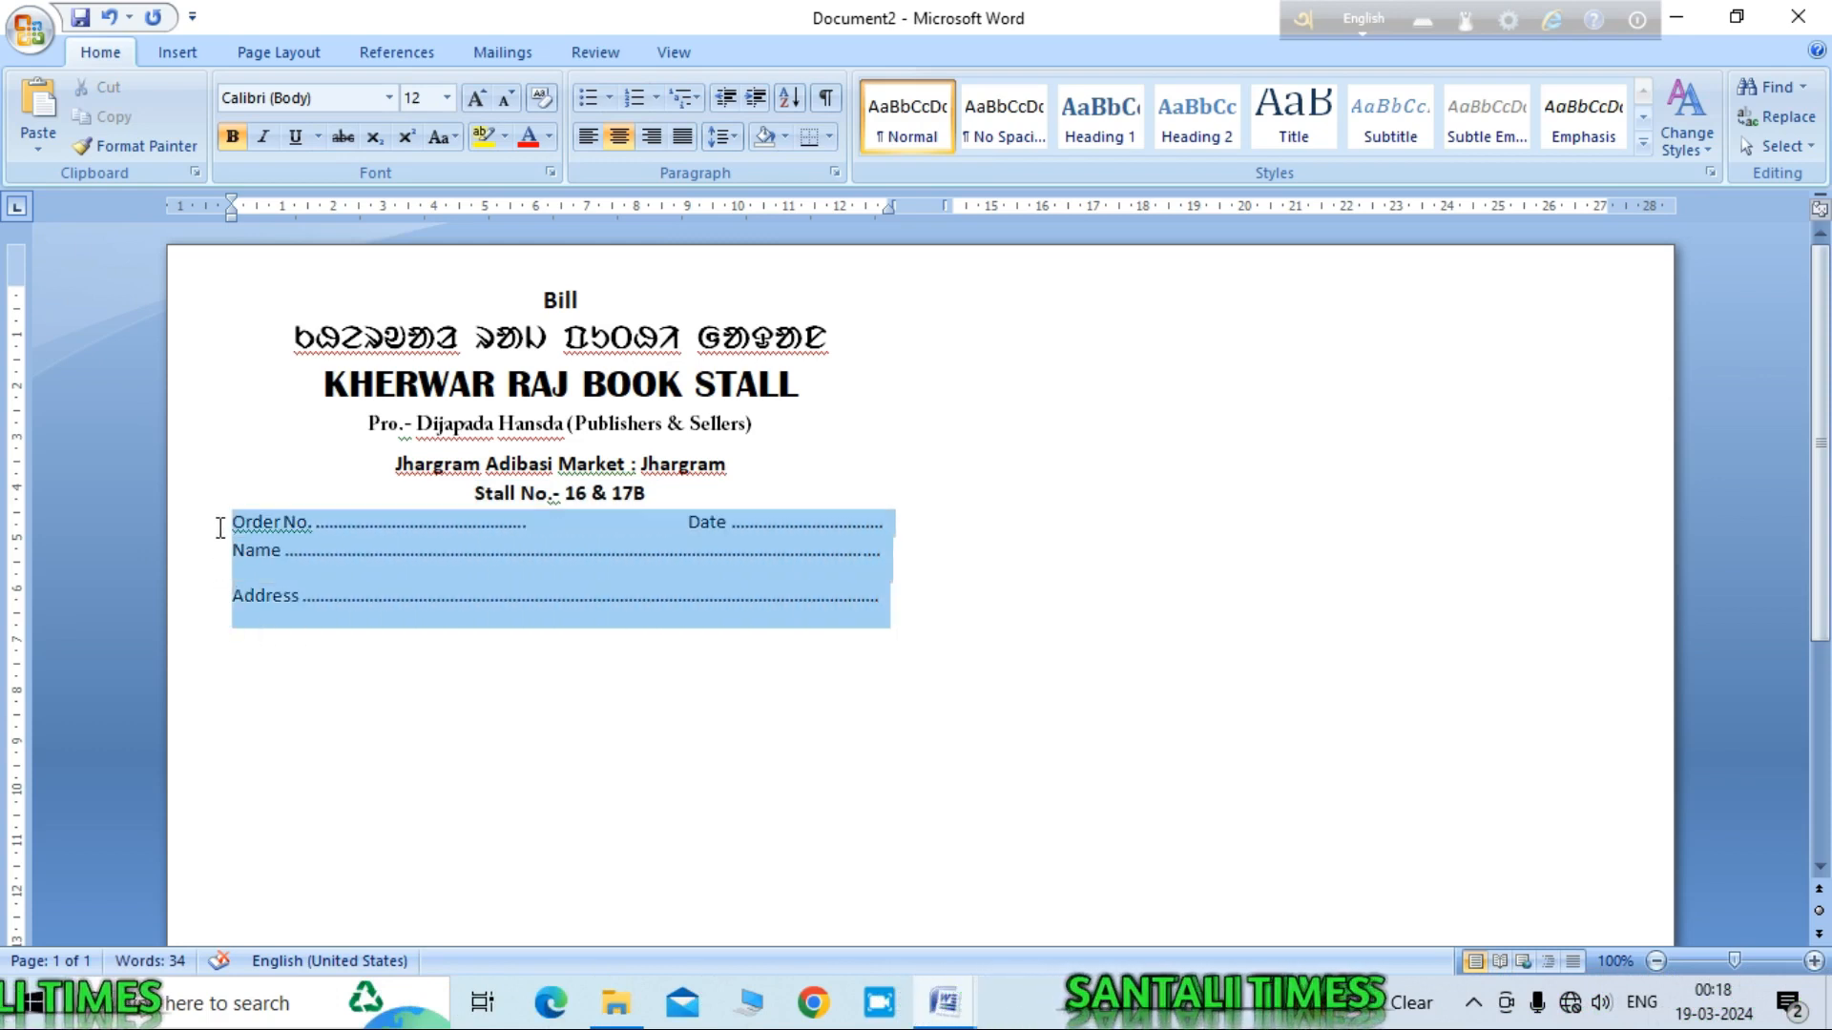
left_click(232, 136)
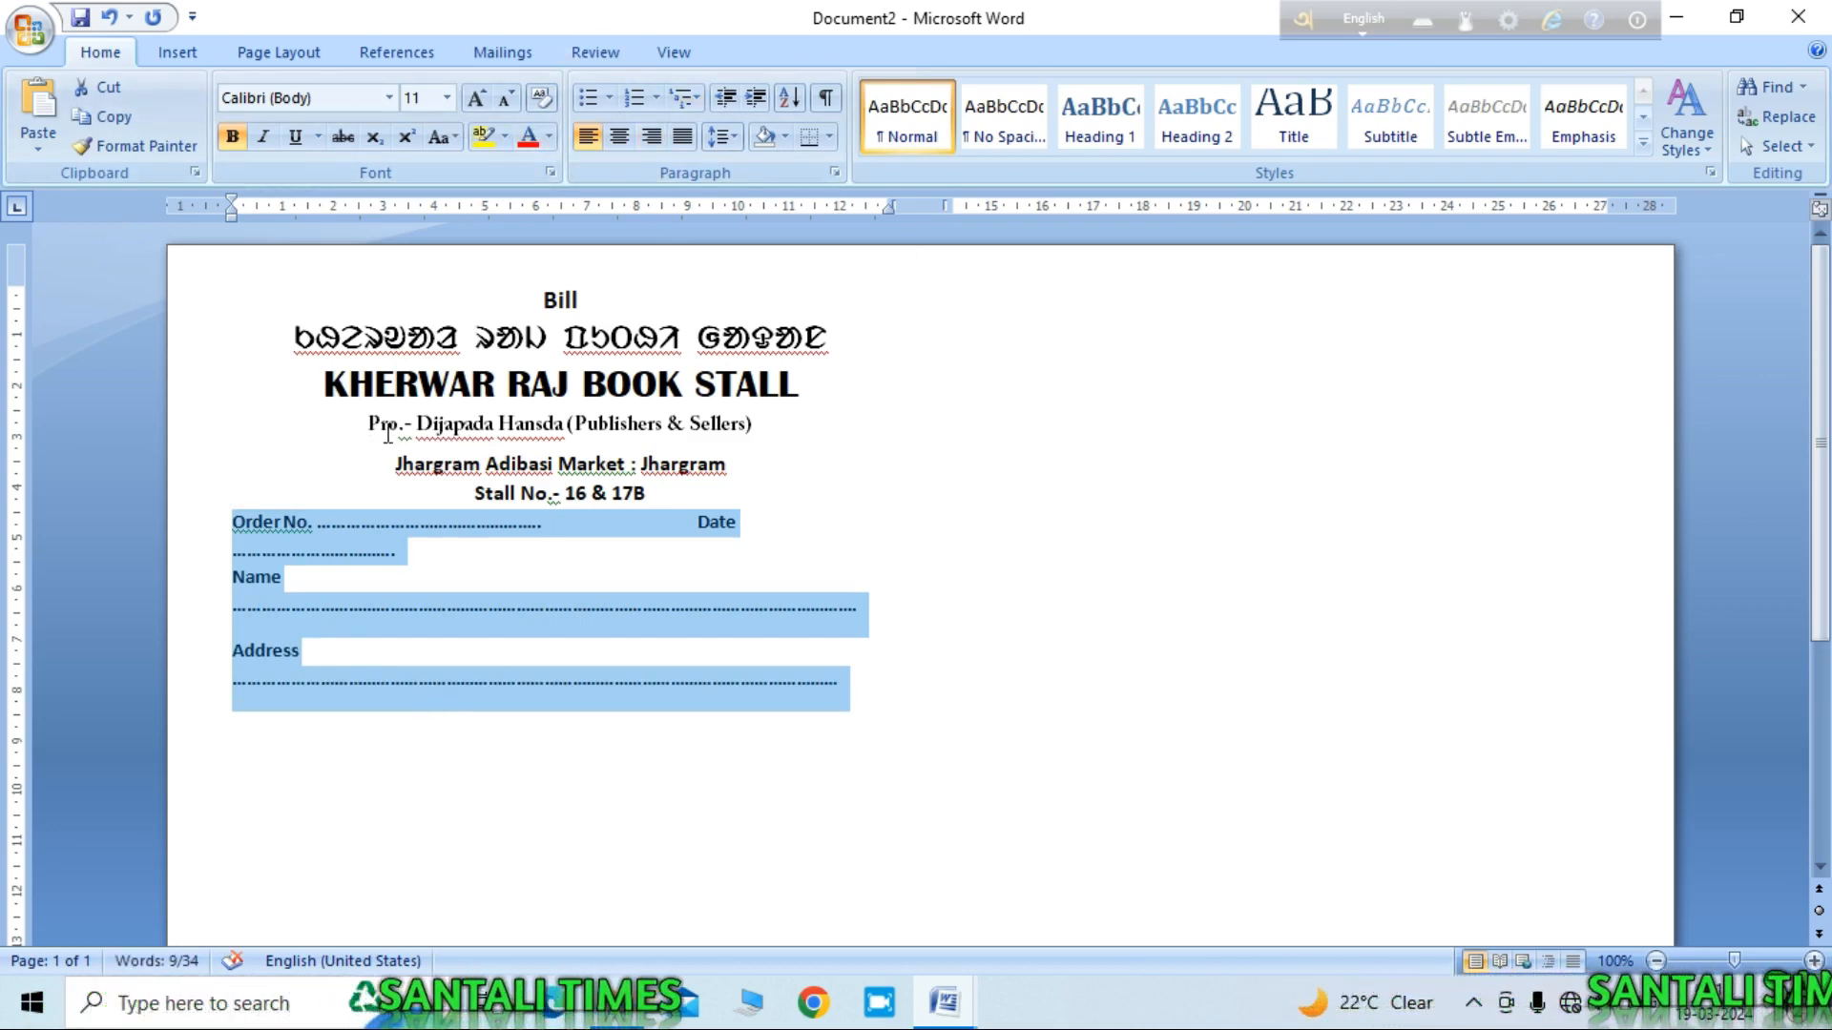
left_click(509, 99)
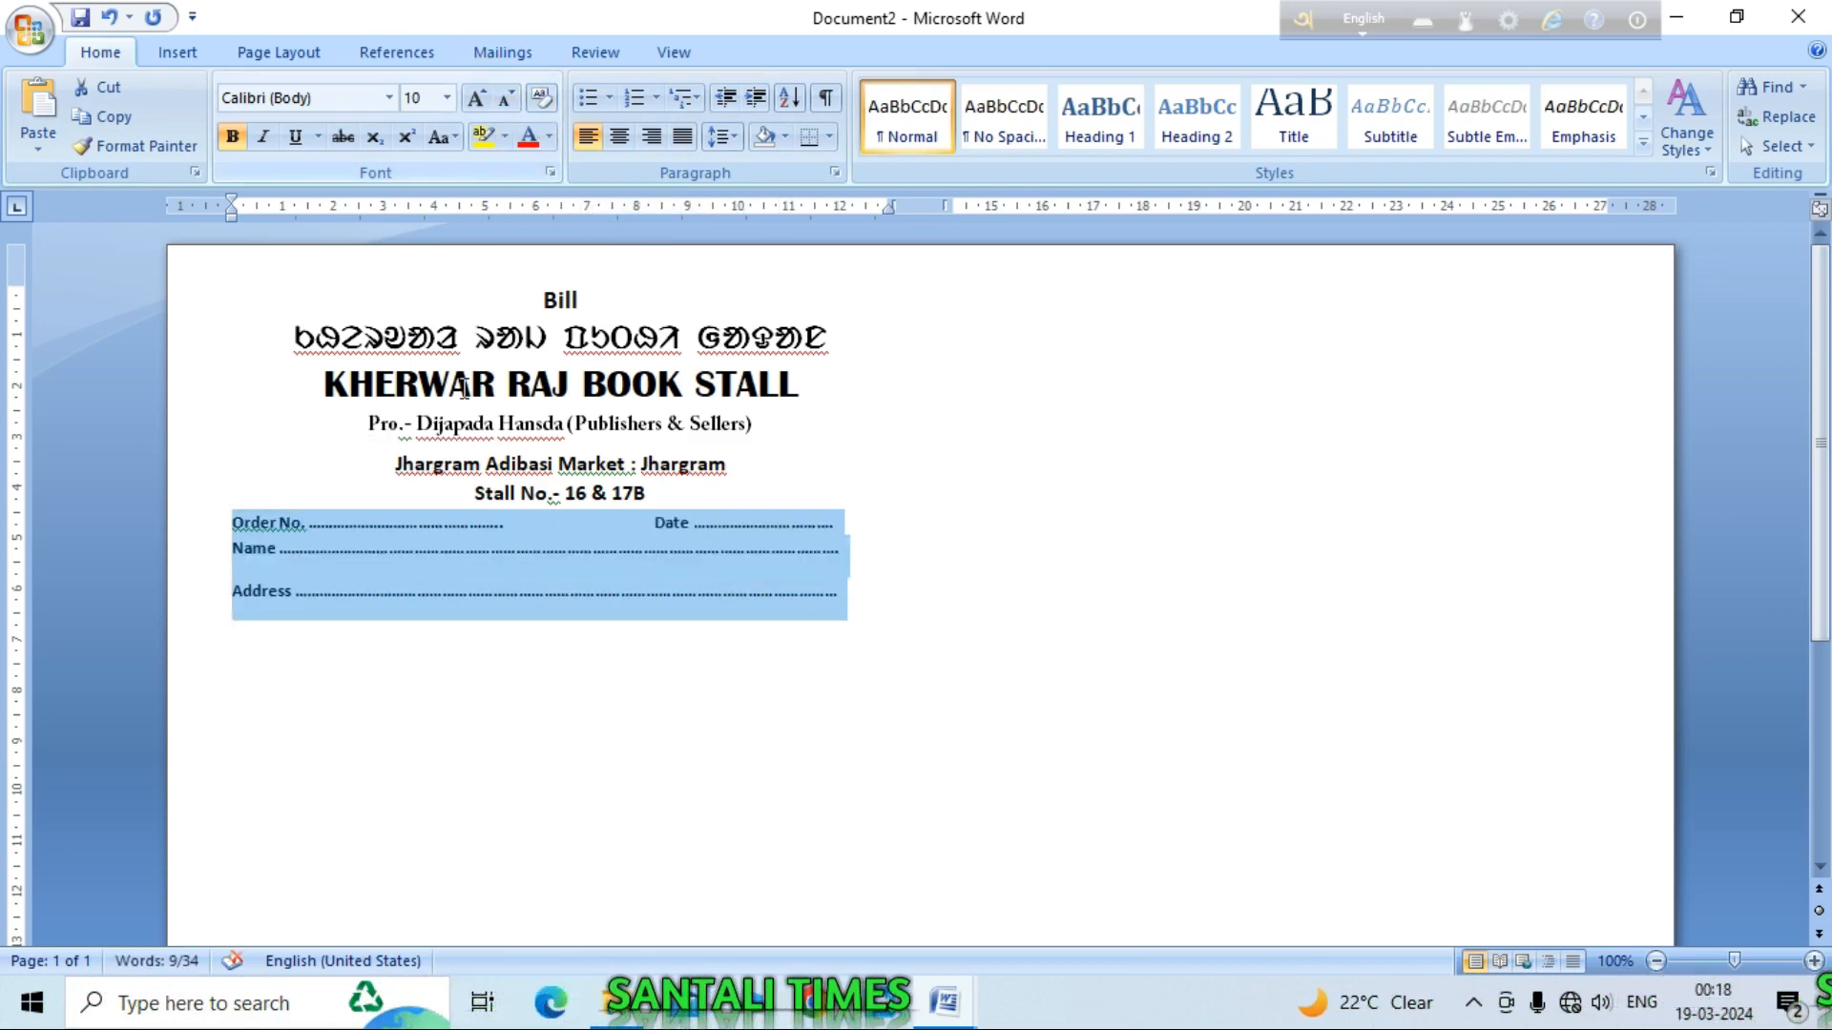
left_click(894, 607)
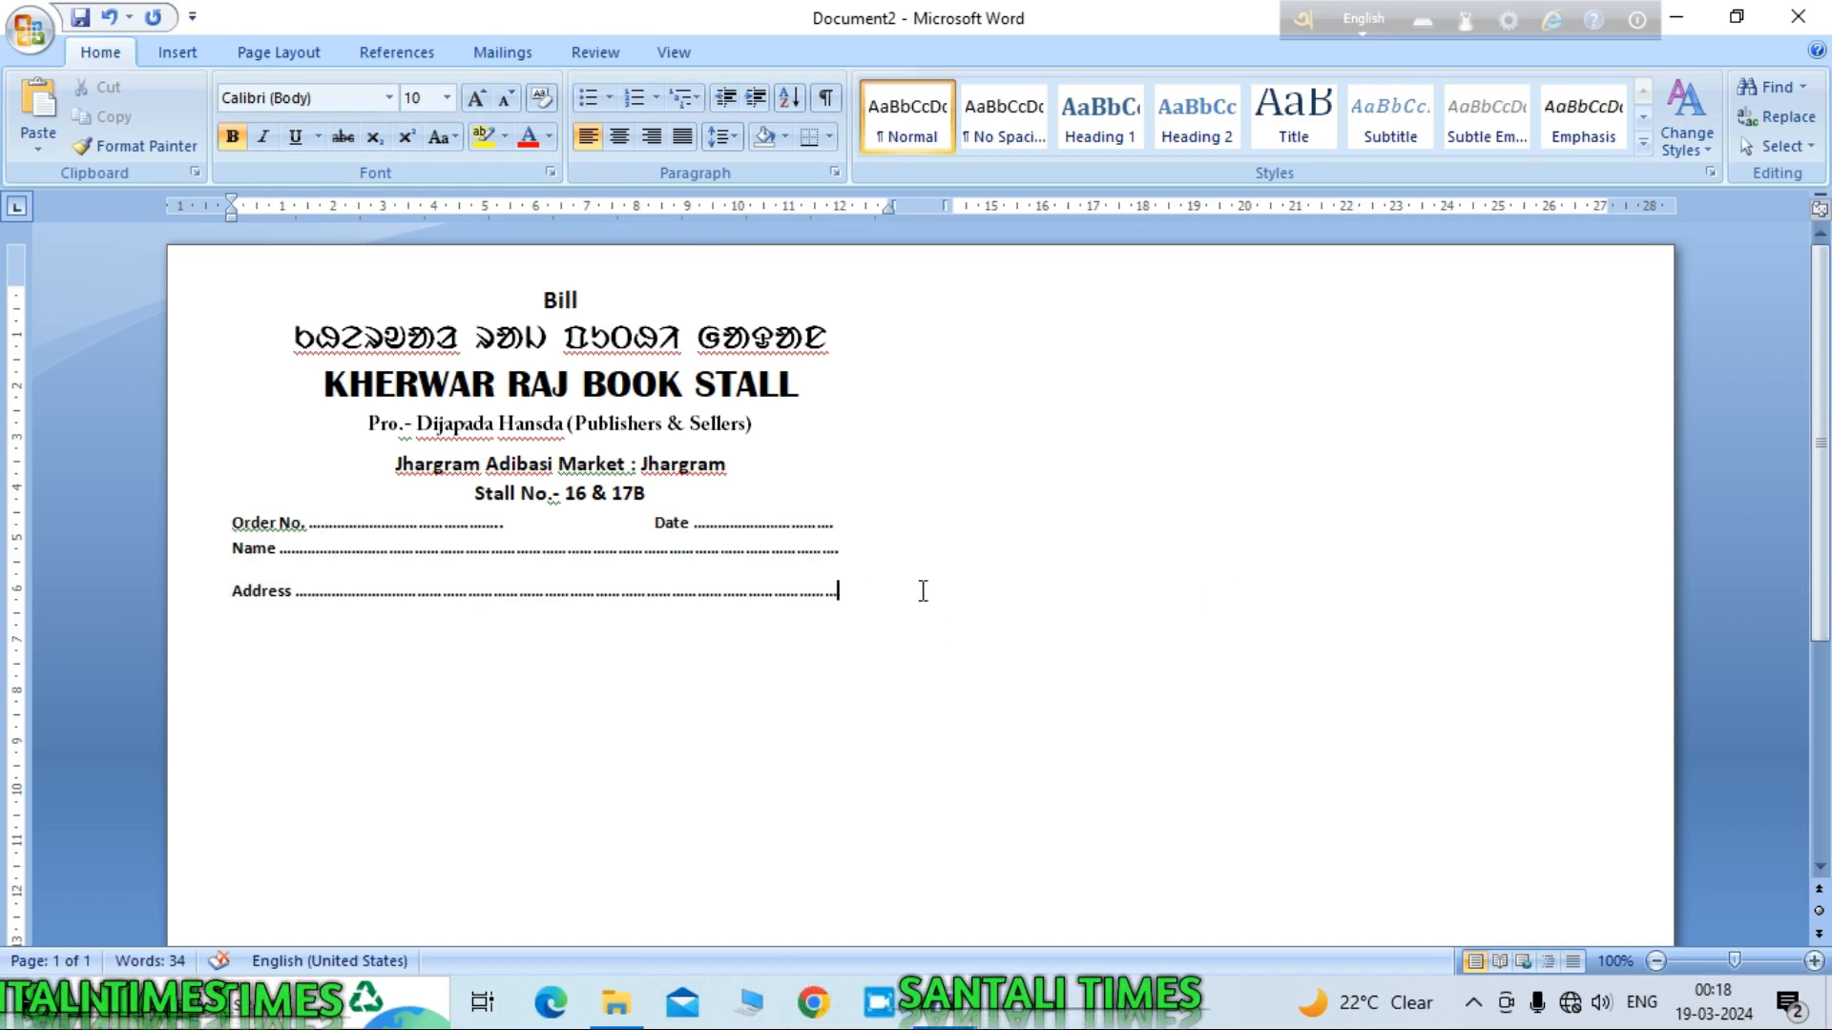
mouse_move(944, 1002)
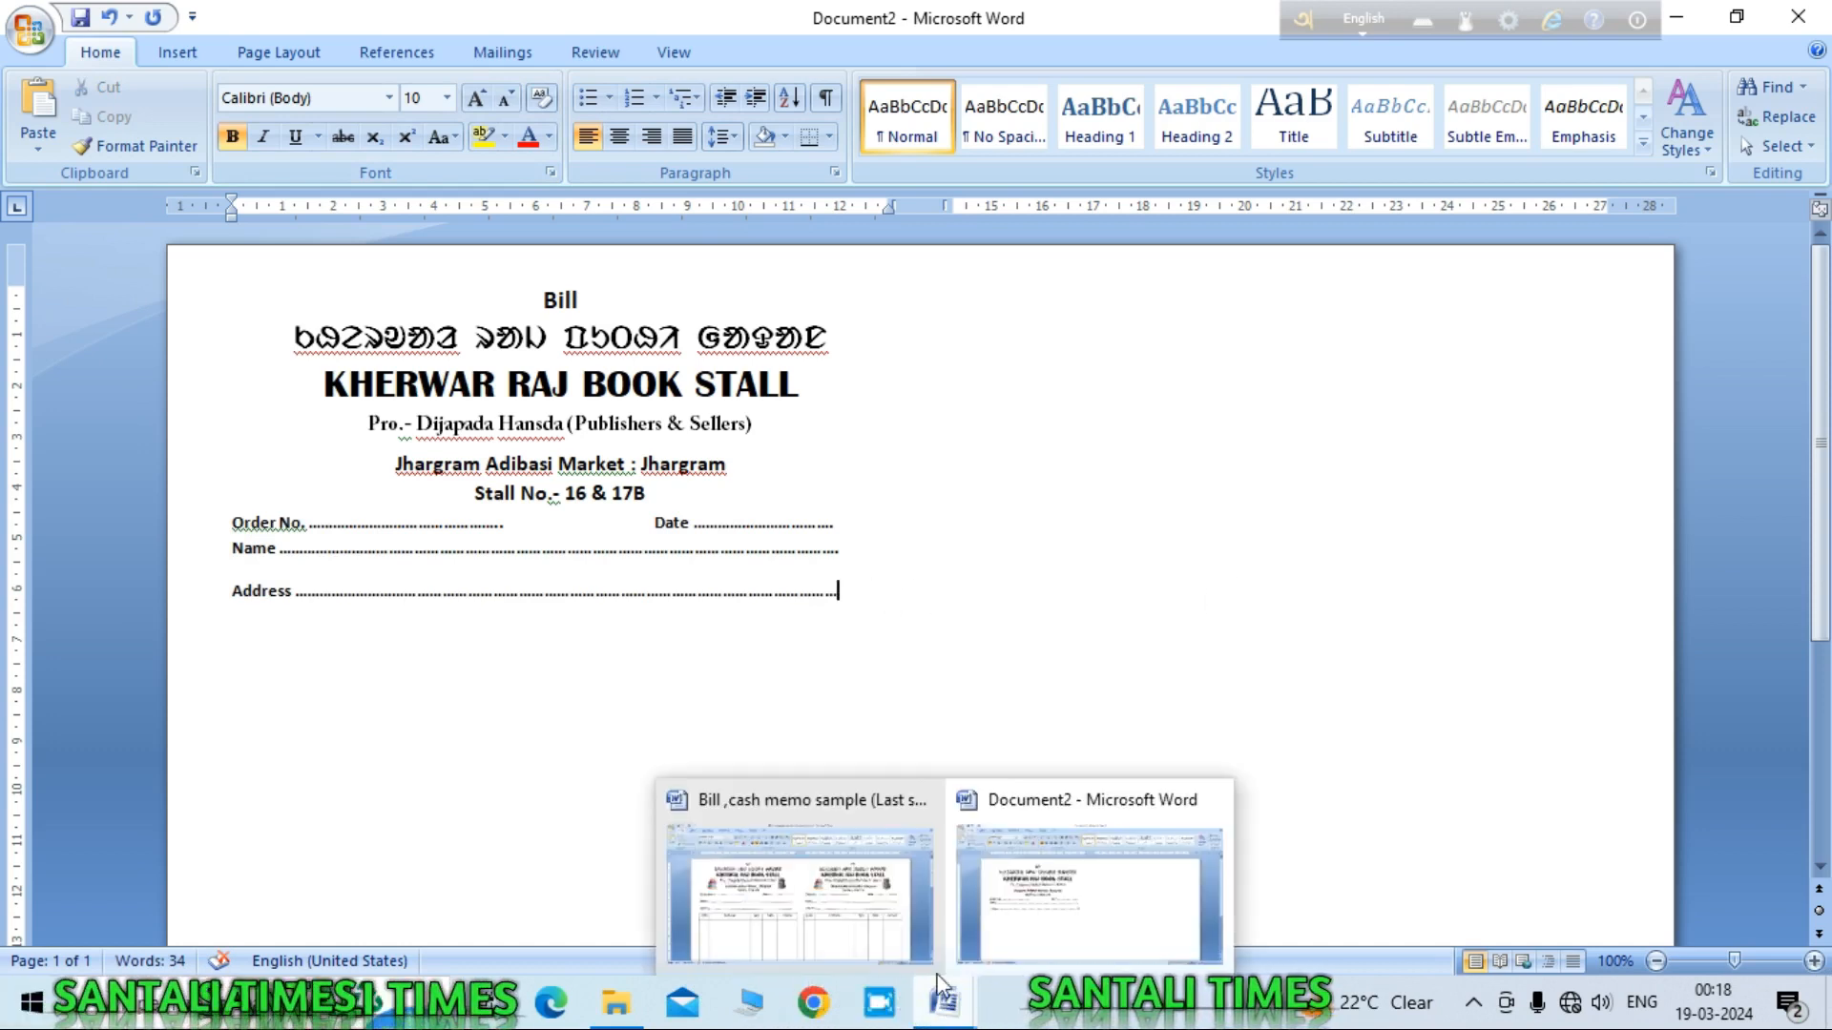
left_click(879, 880)
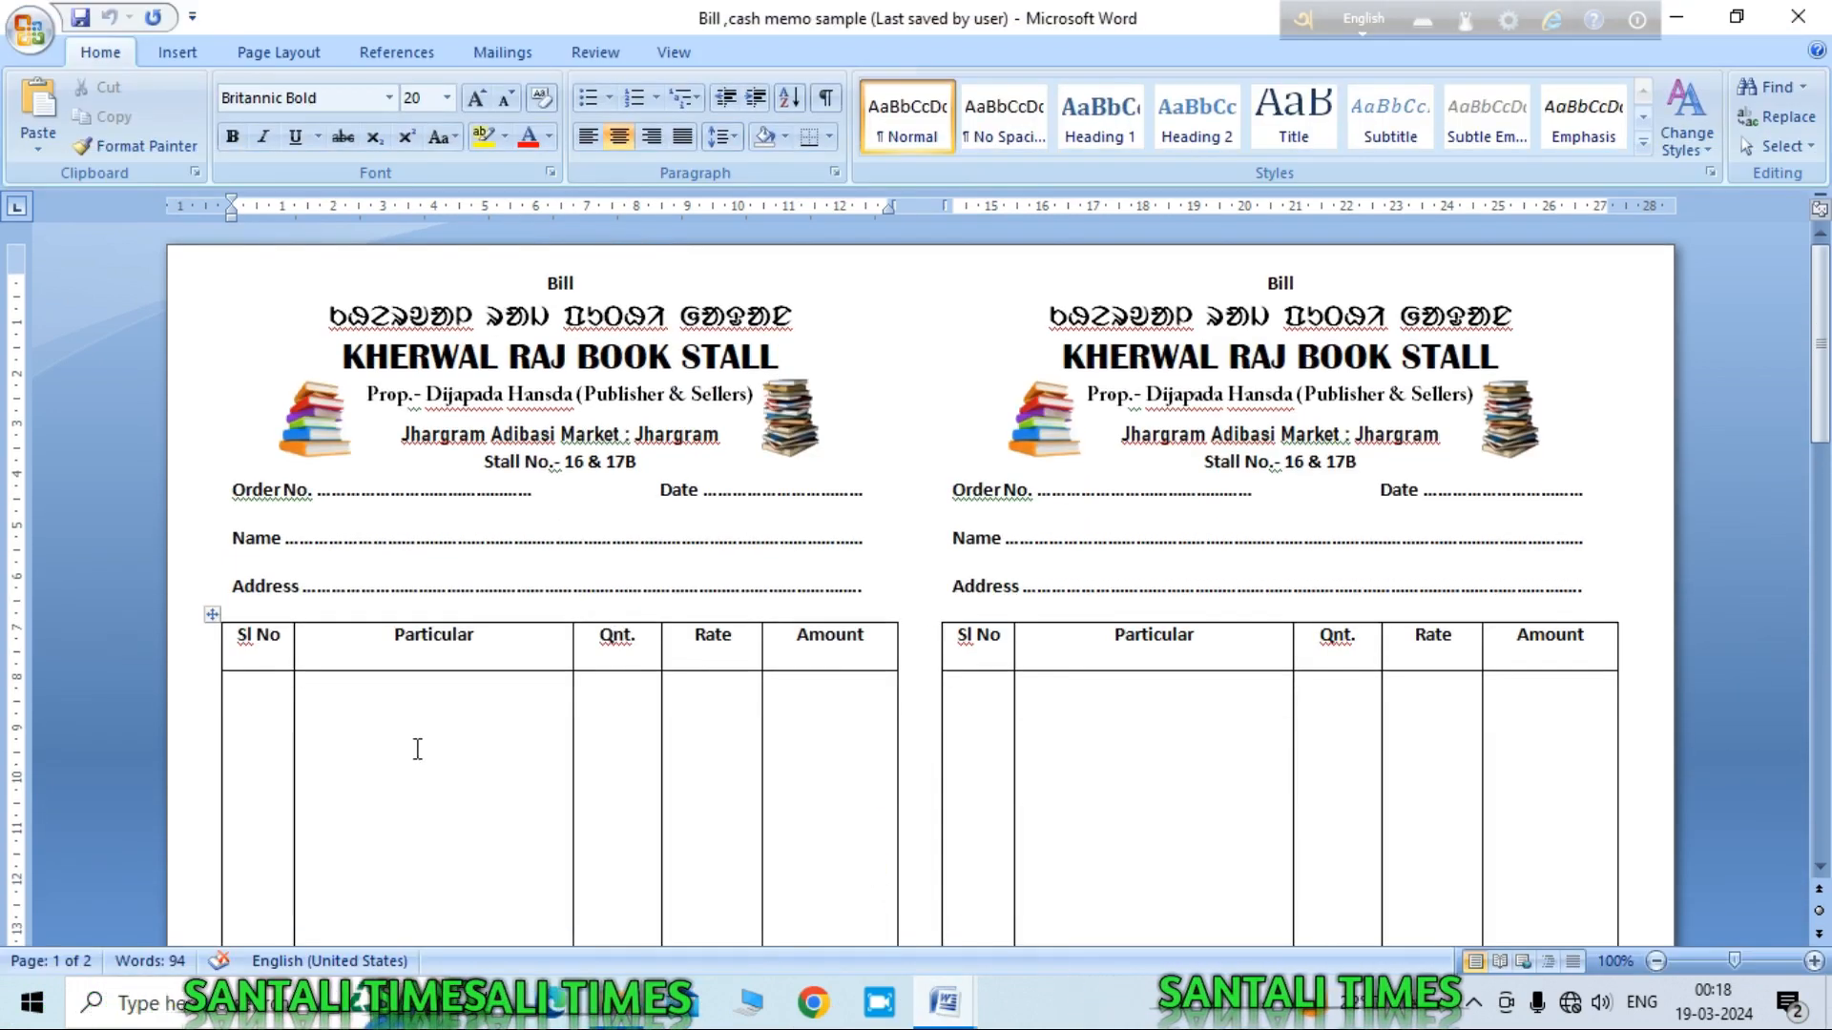
scroll(496, 749, "down", 2)
scroll(496, 749, "down", 1)
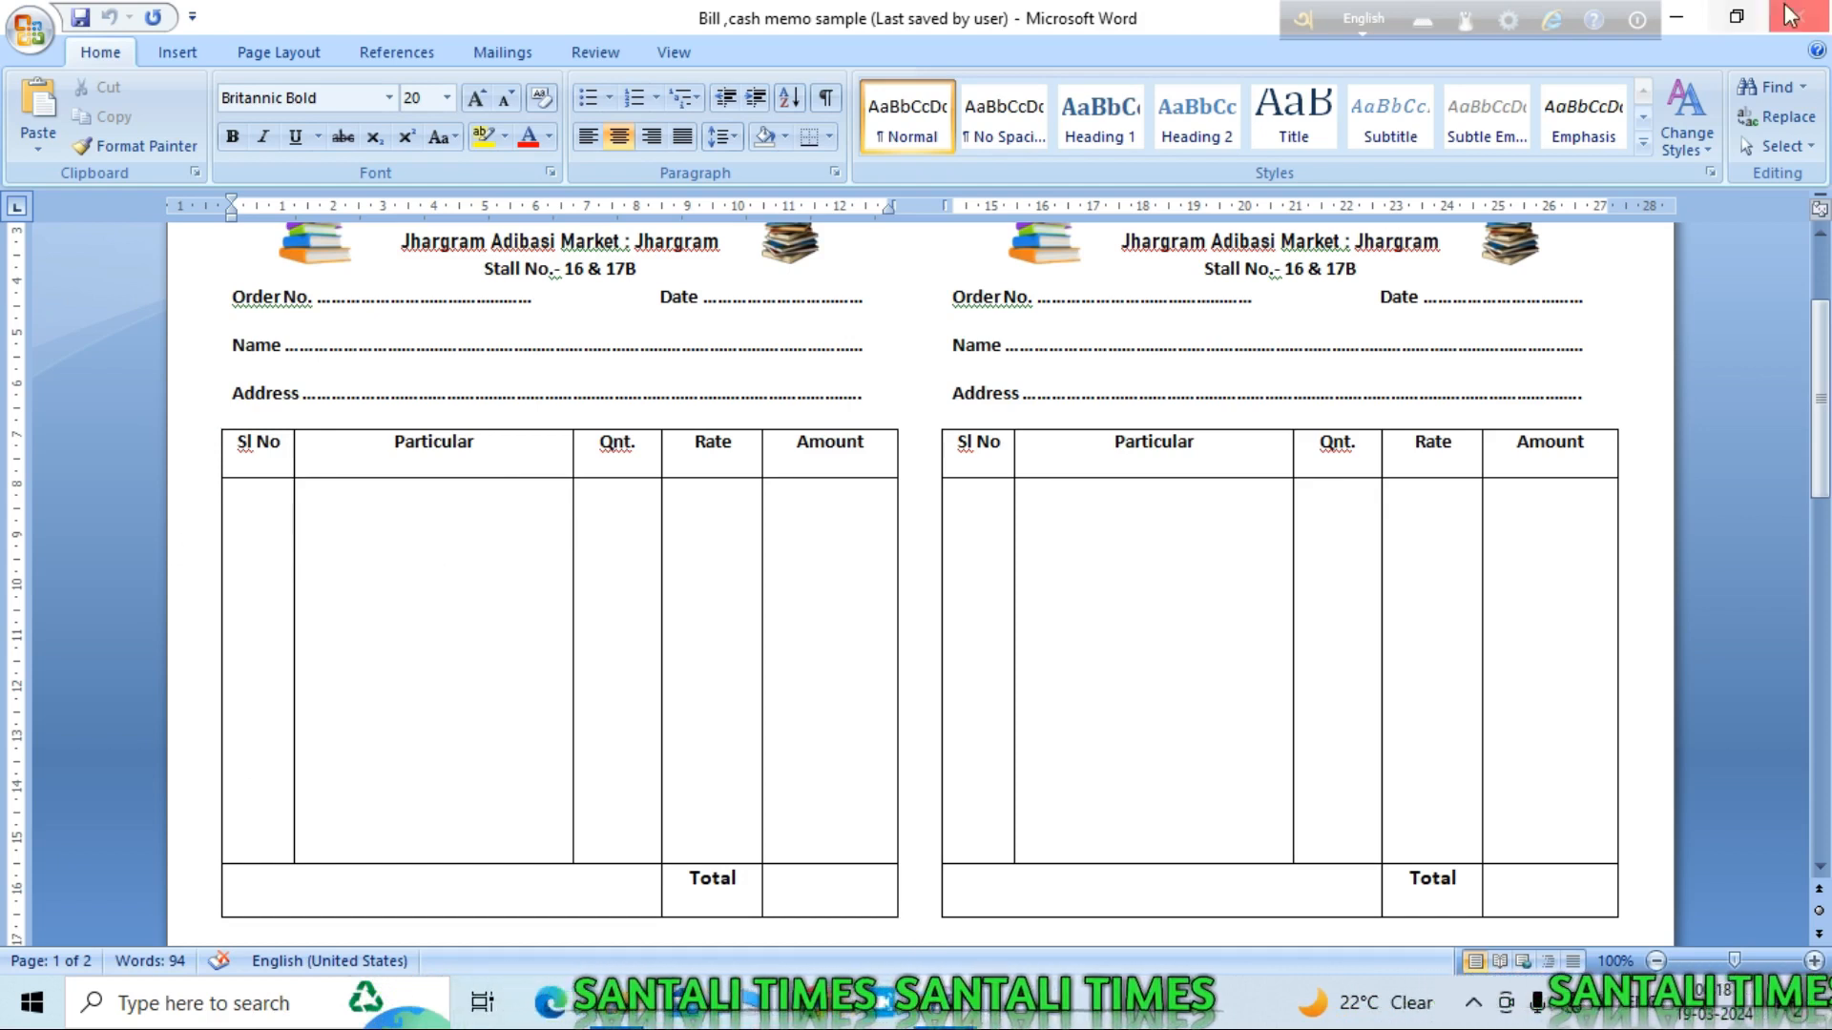
left_click(1681, 16)
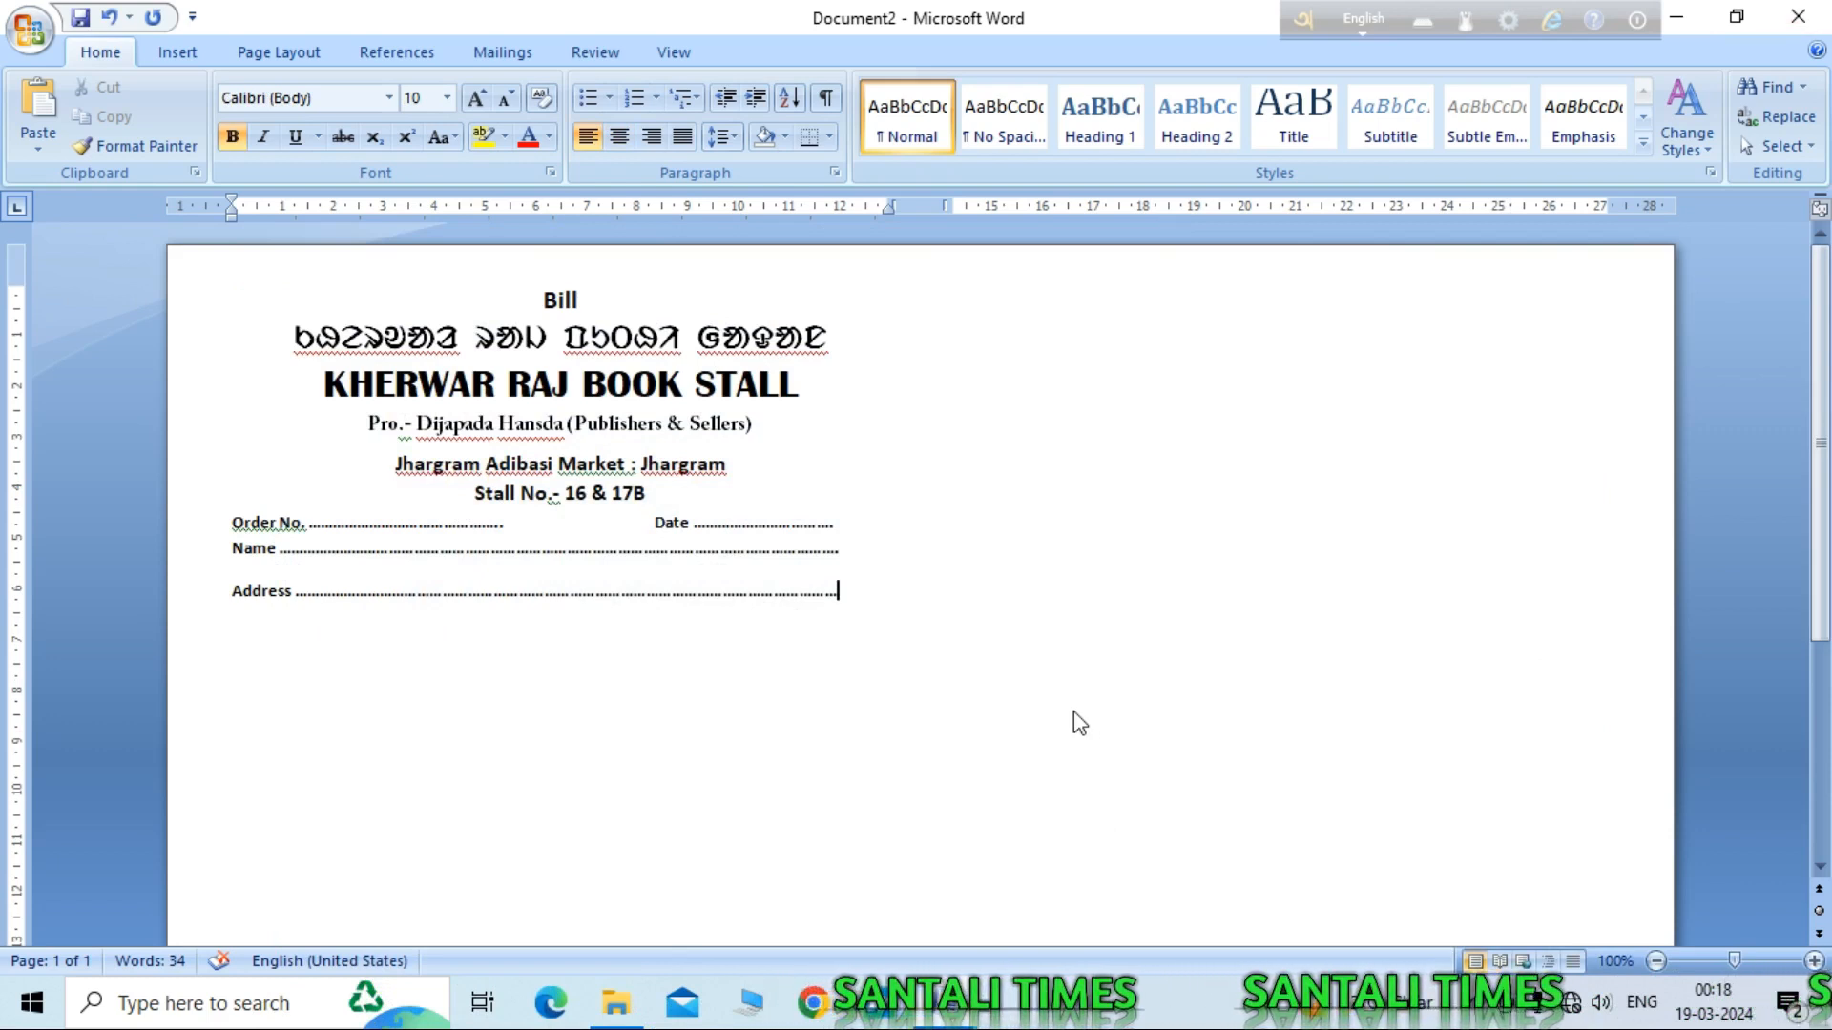
Step: Insert a 5-column, 3-row table below the Address line, after checking the sample bill's layout
key("Return")
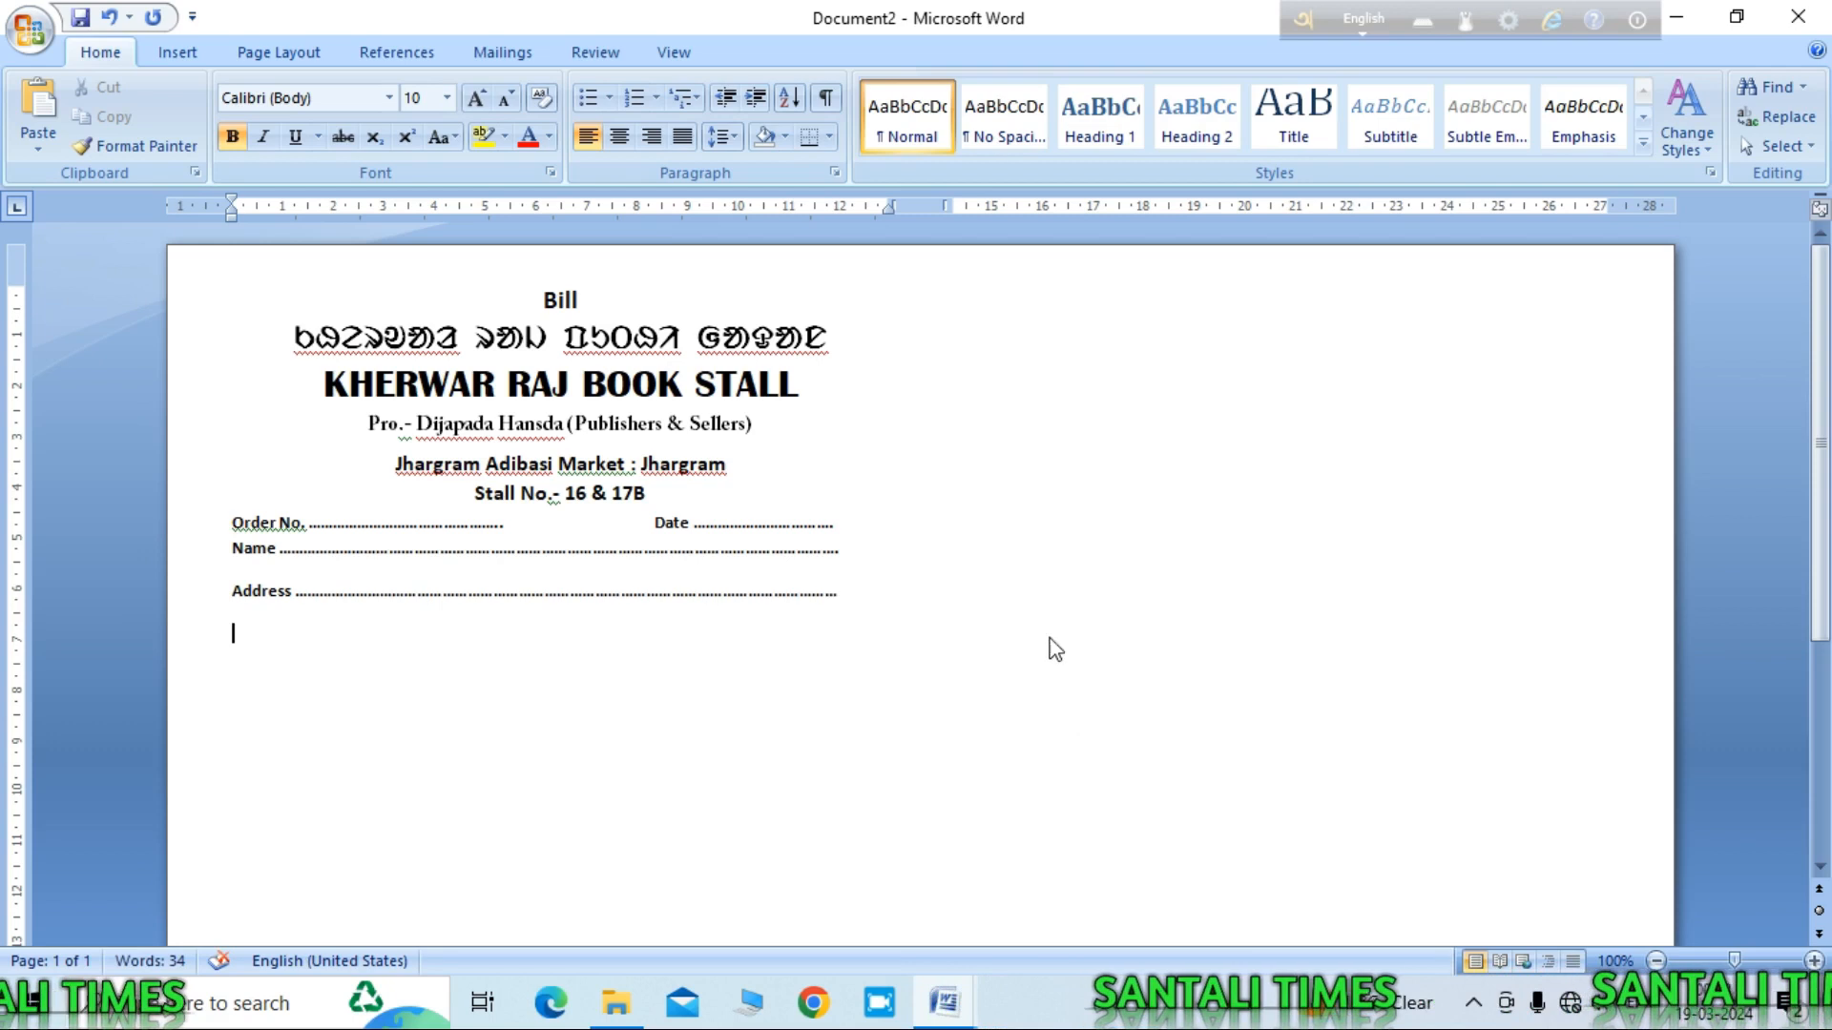
left_click(188, 52)
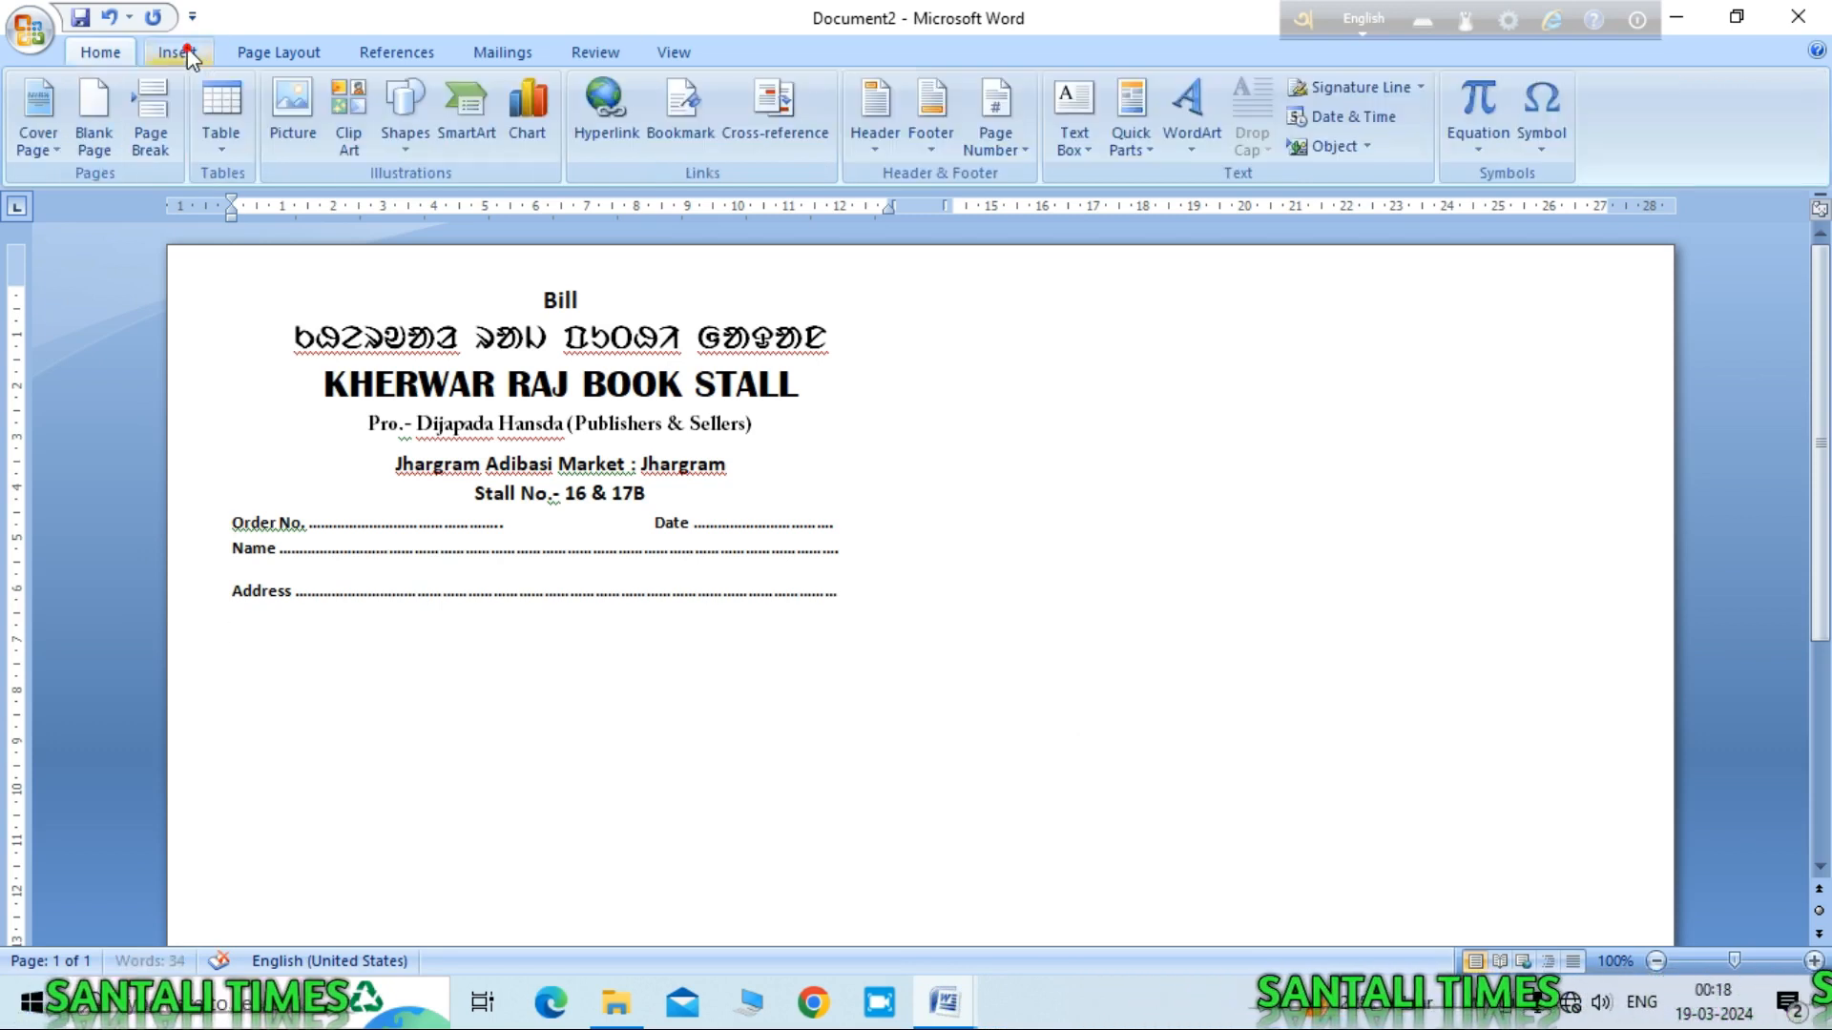
left_click(223, 145)
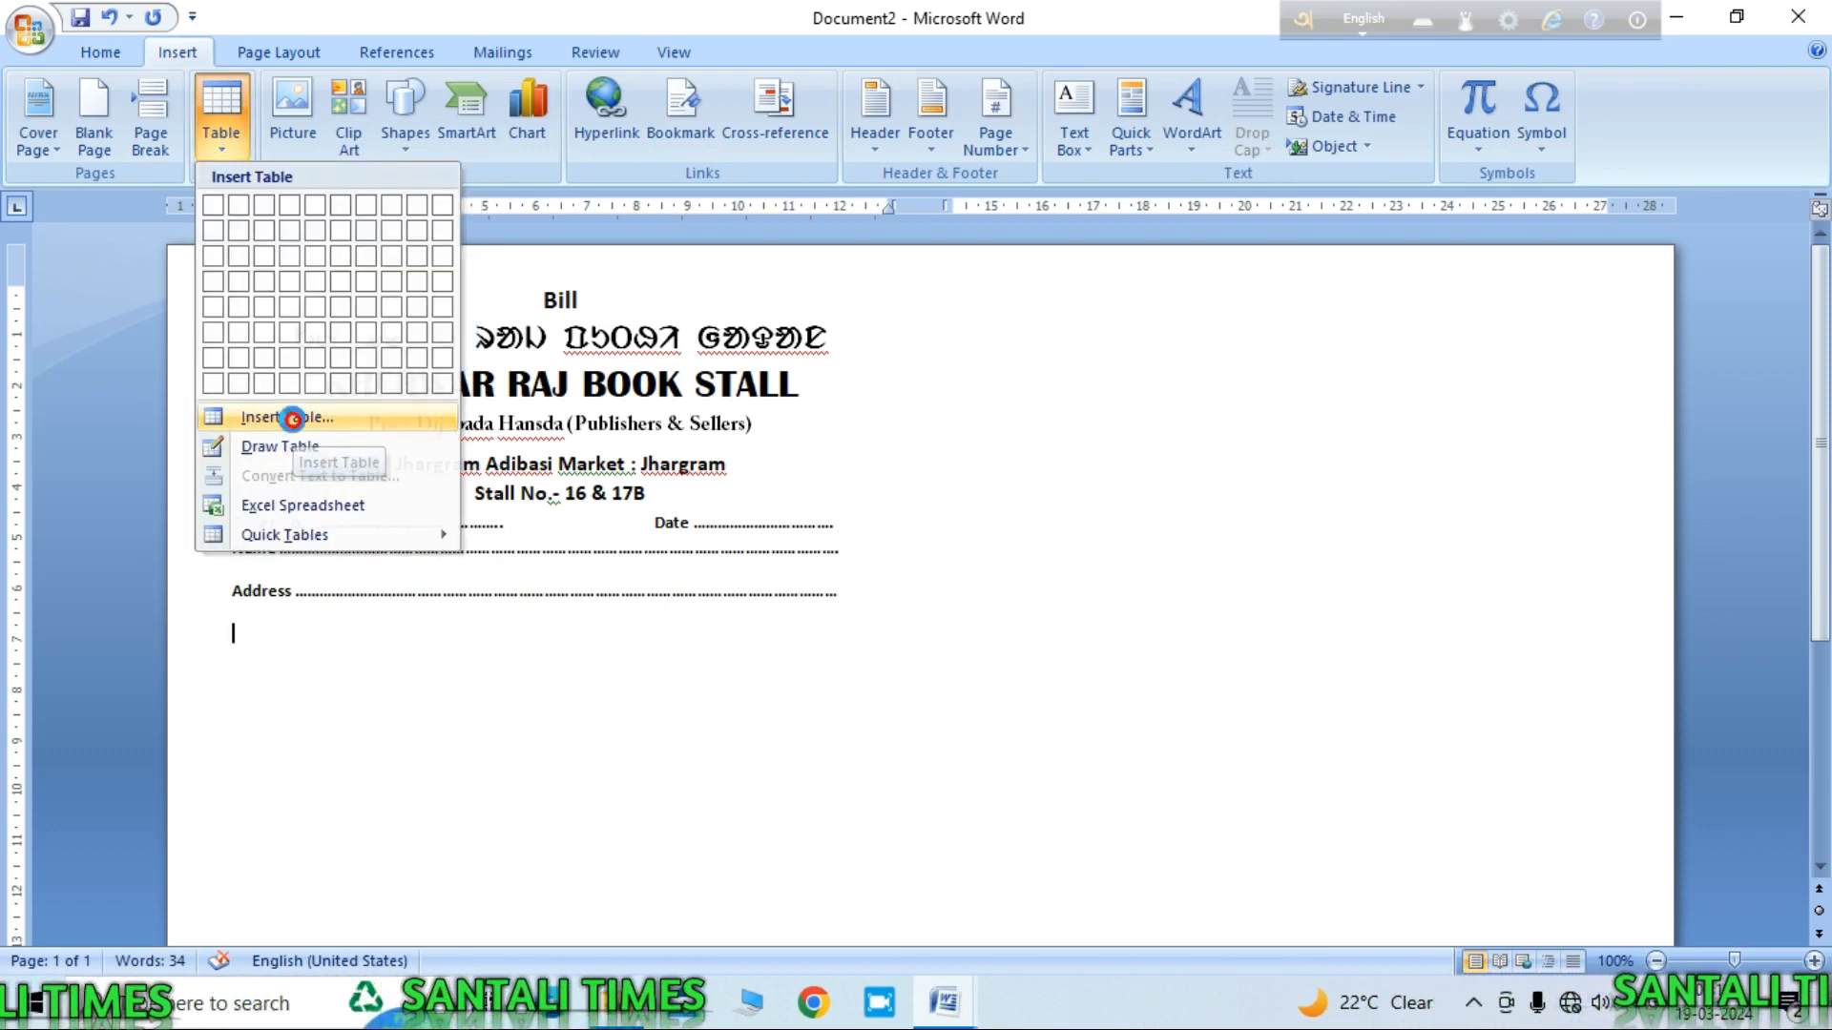
left_click(294, 421)
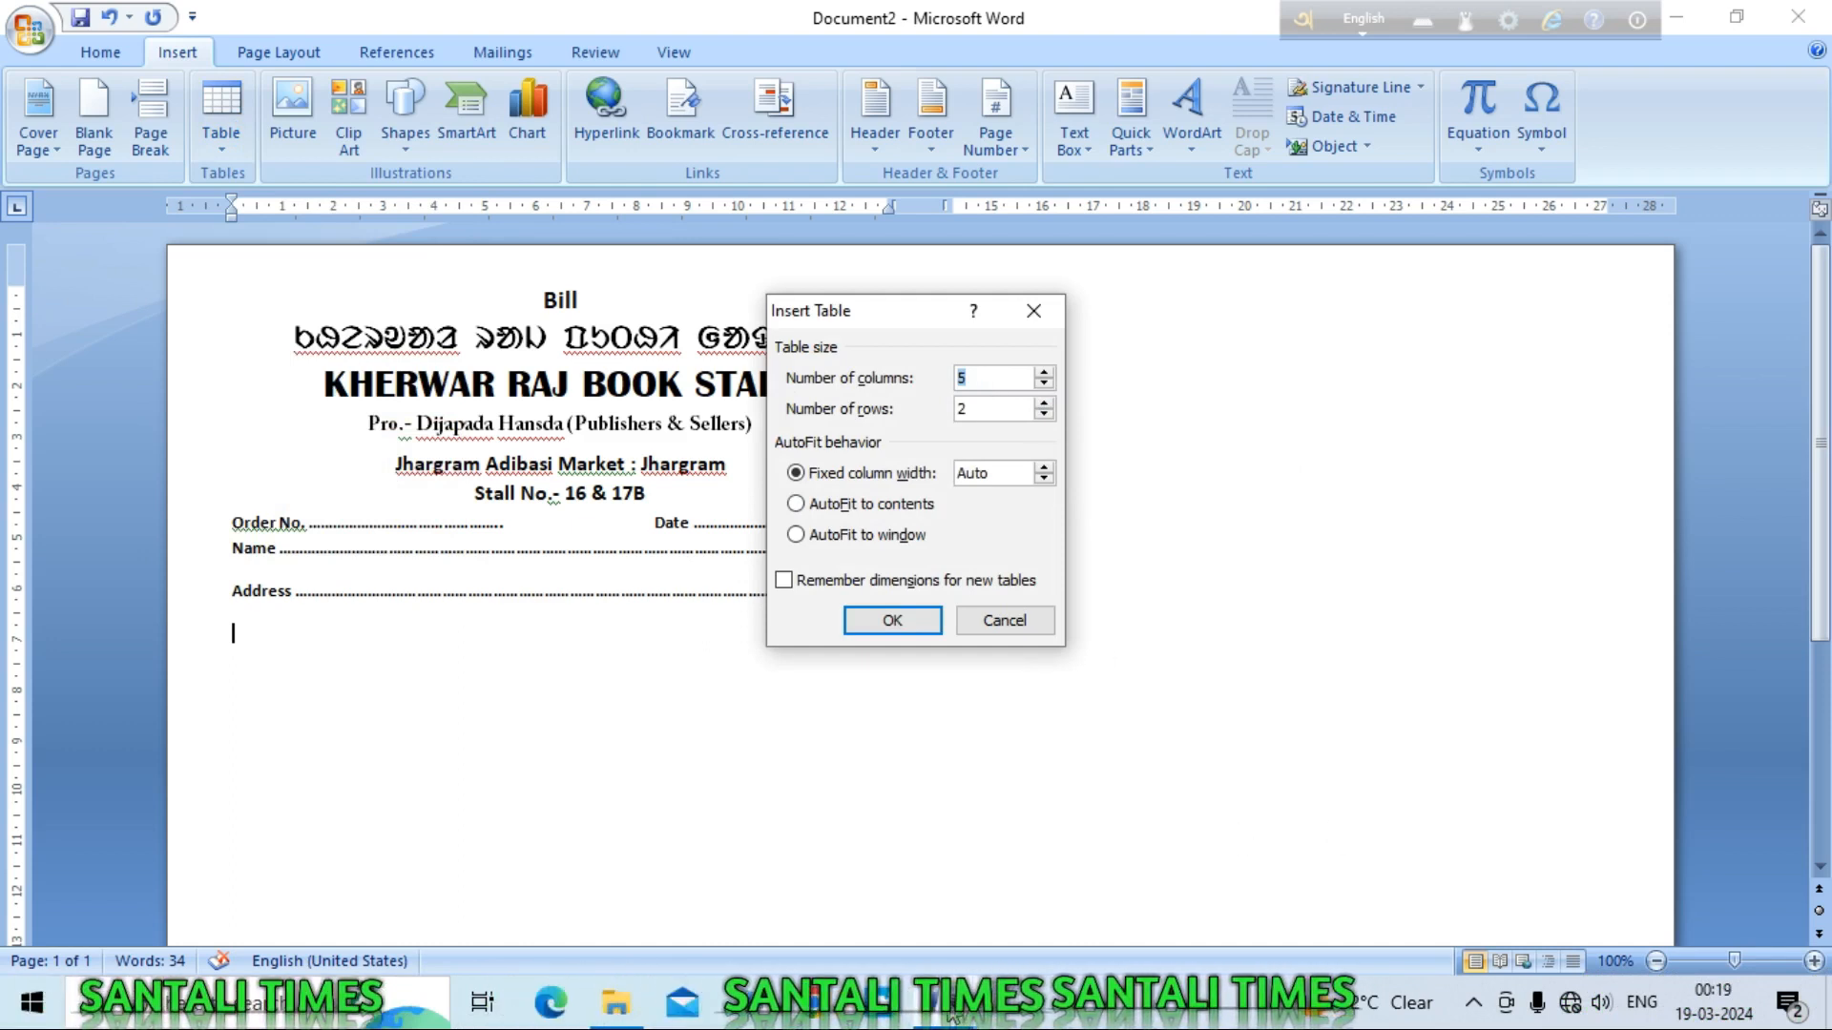
mouse_move(945, 1002)
left_click(847, 927)
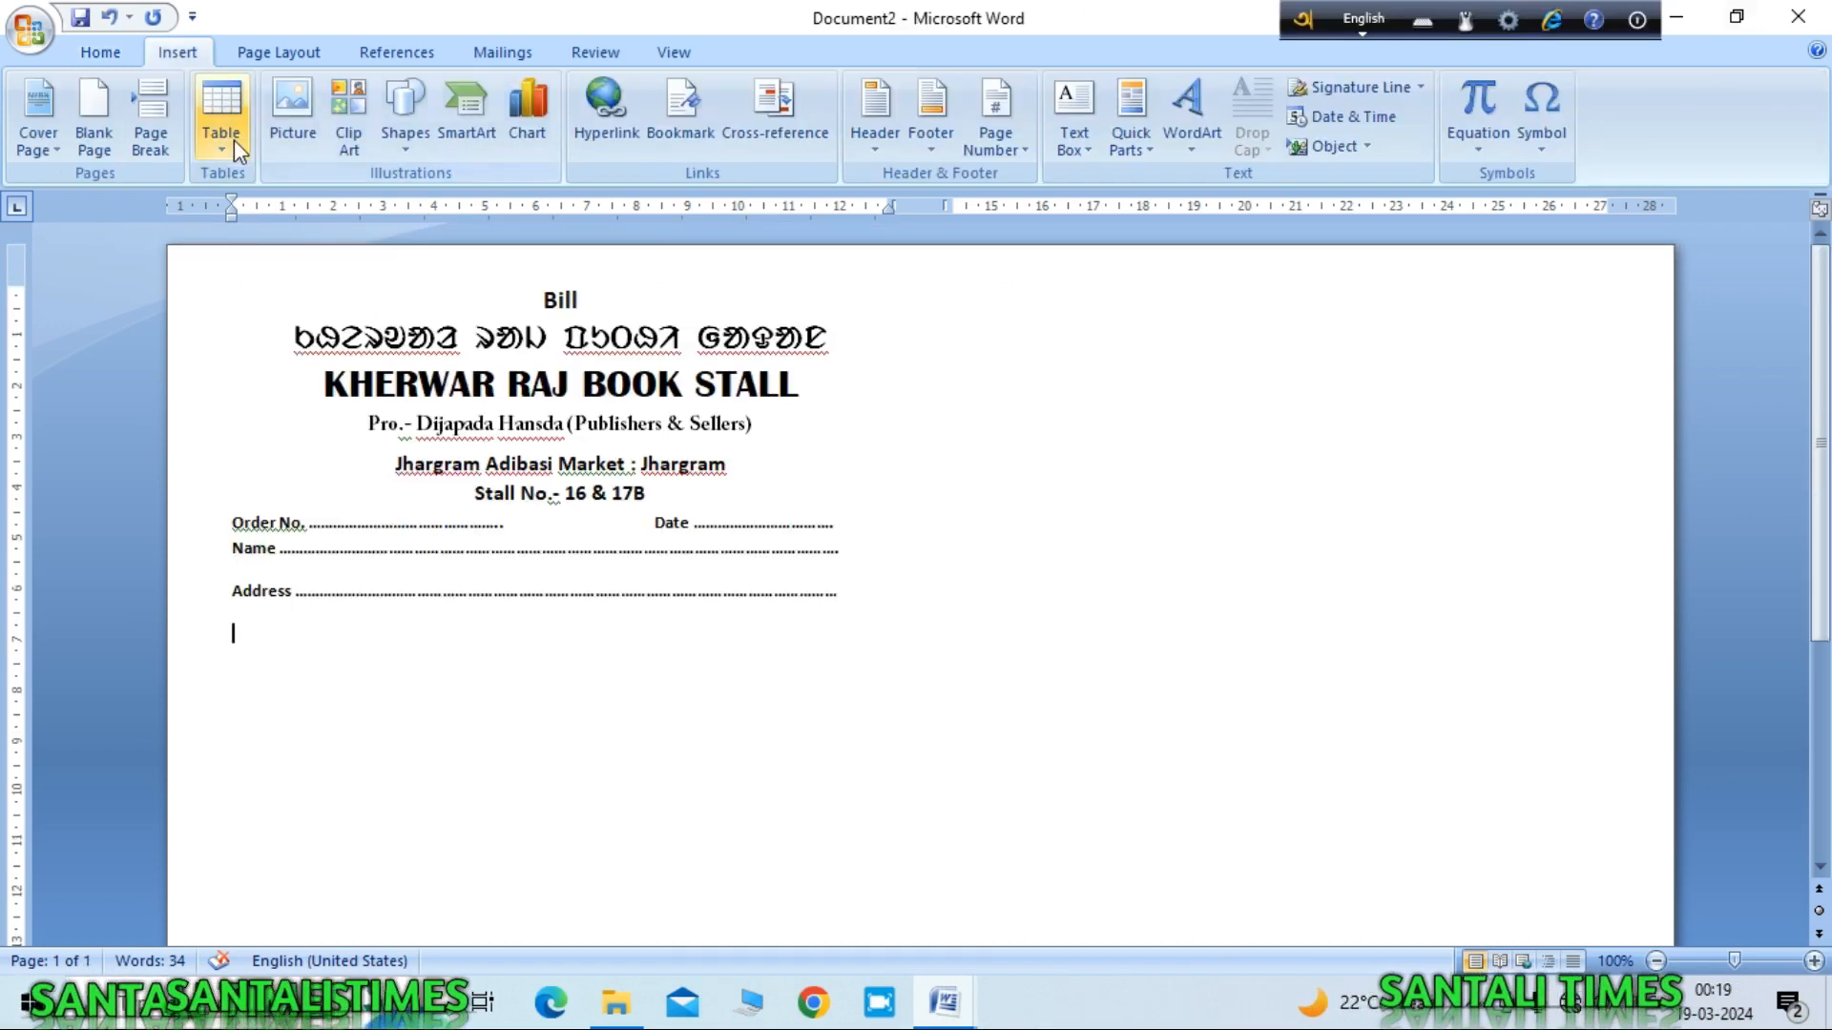
left_click(225, 142)
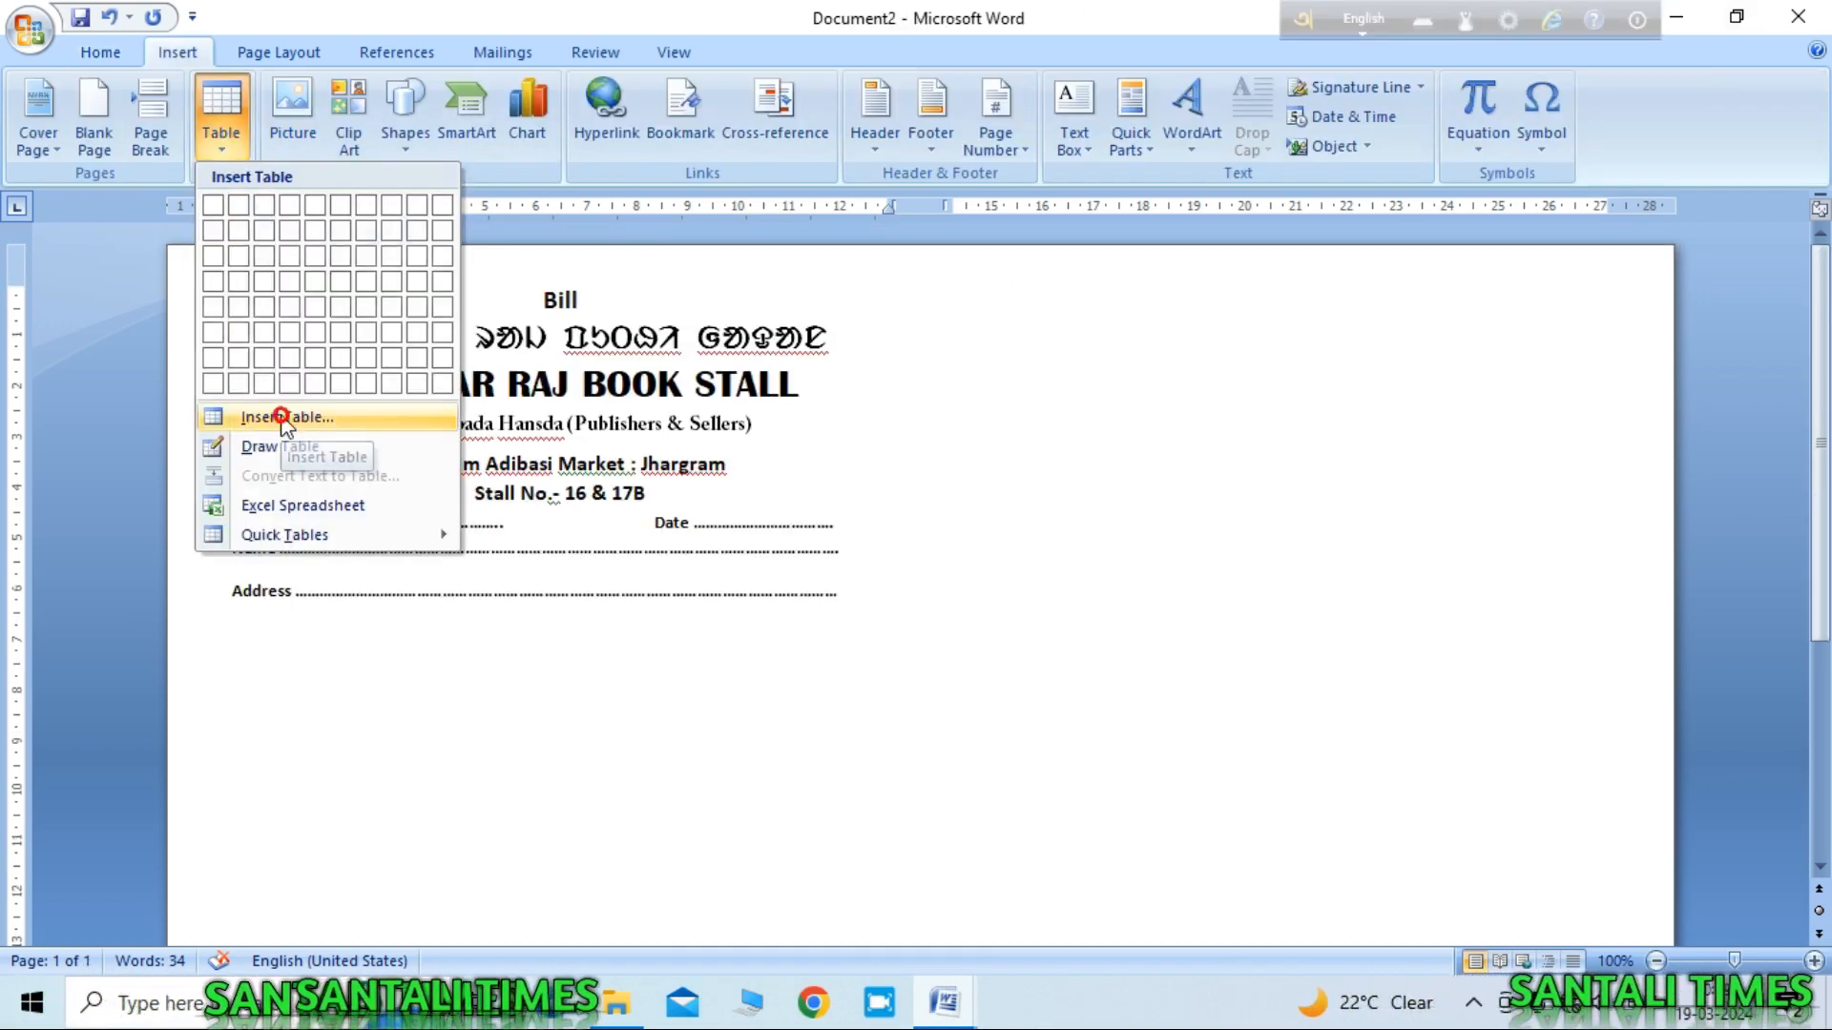
left_click(277, 416)
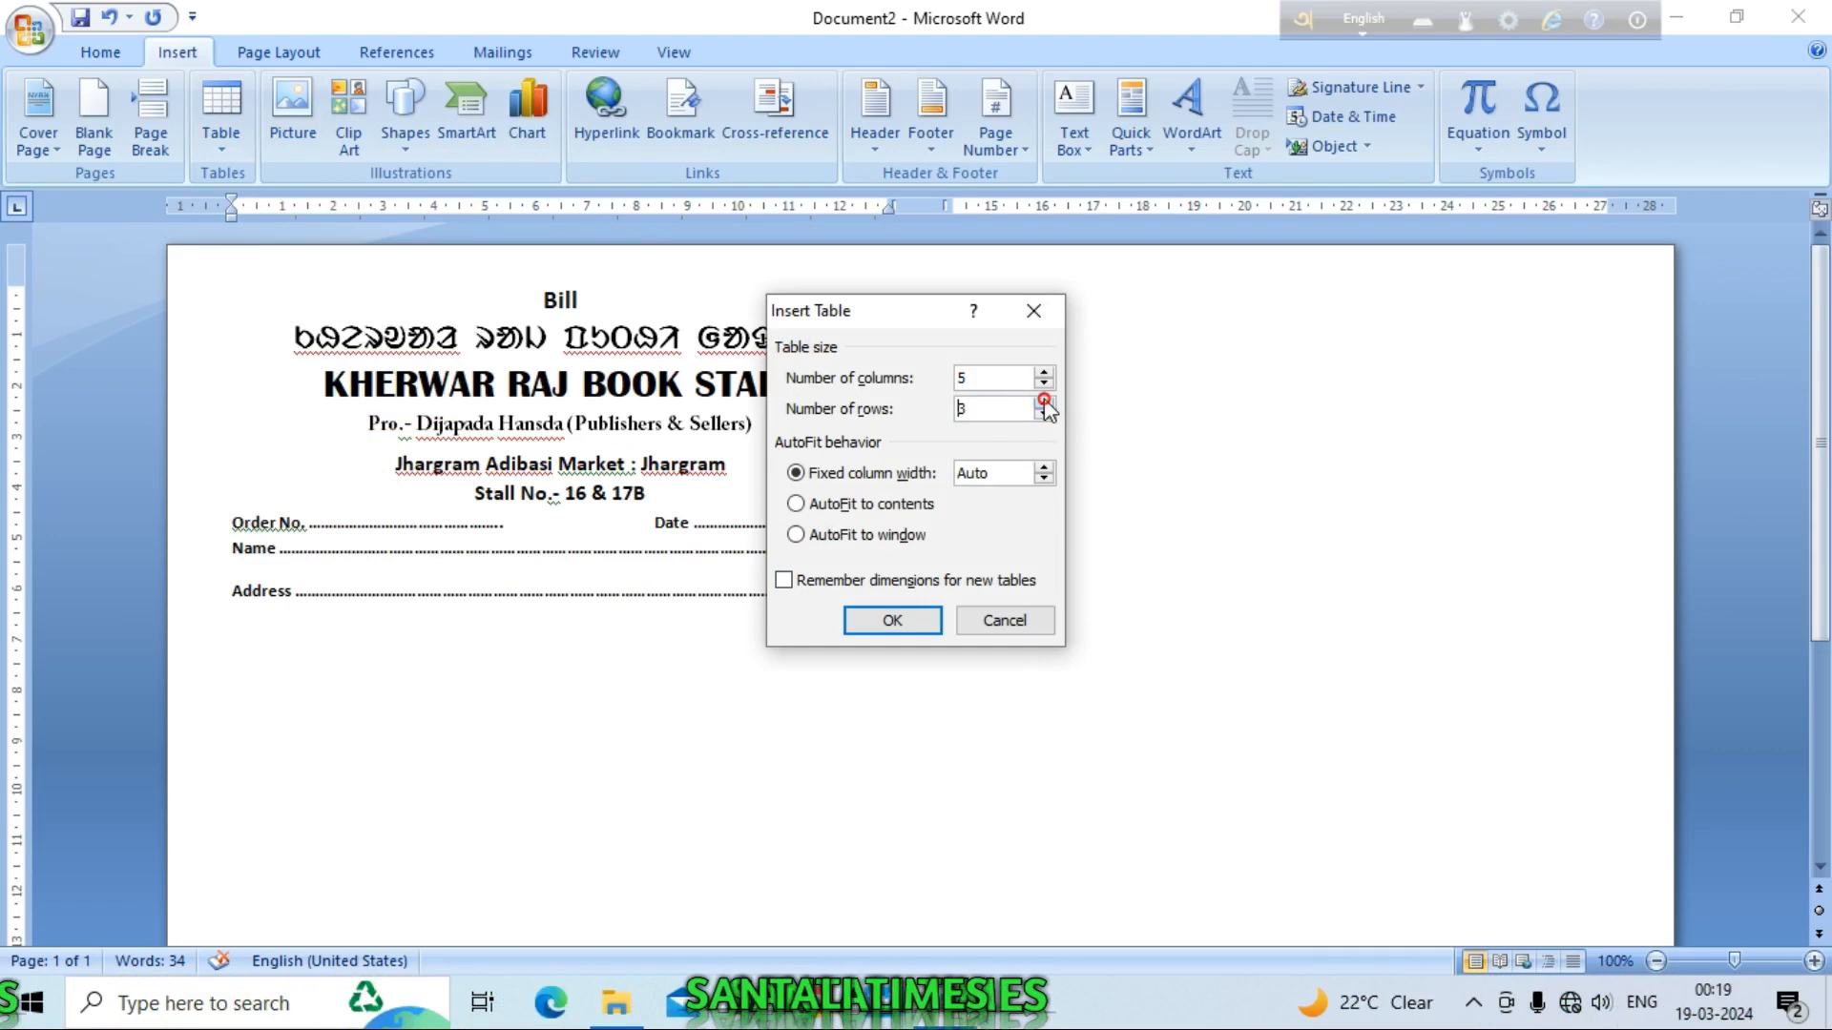
left_click(892, 621)
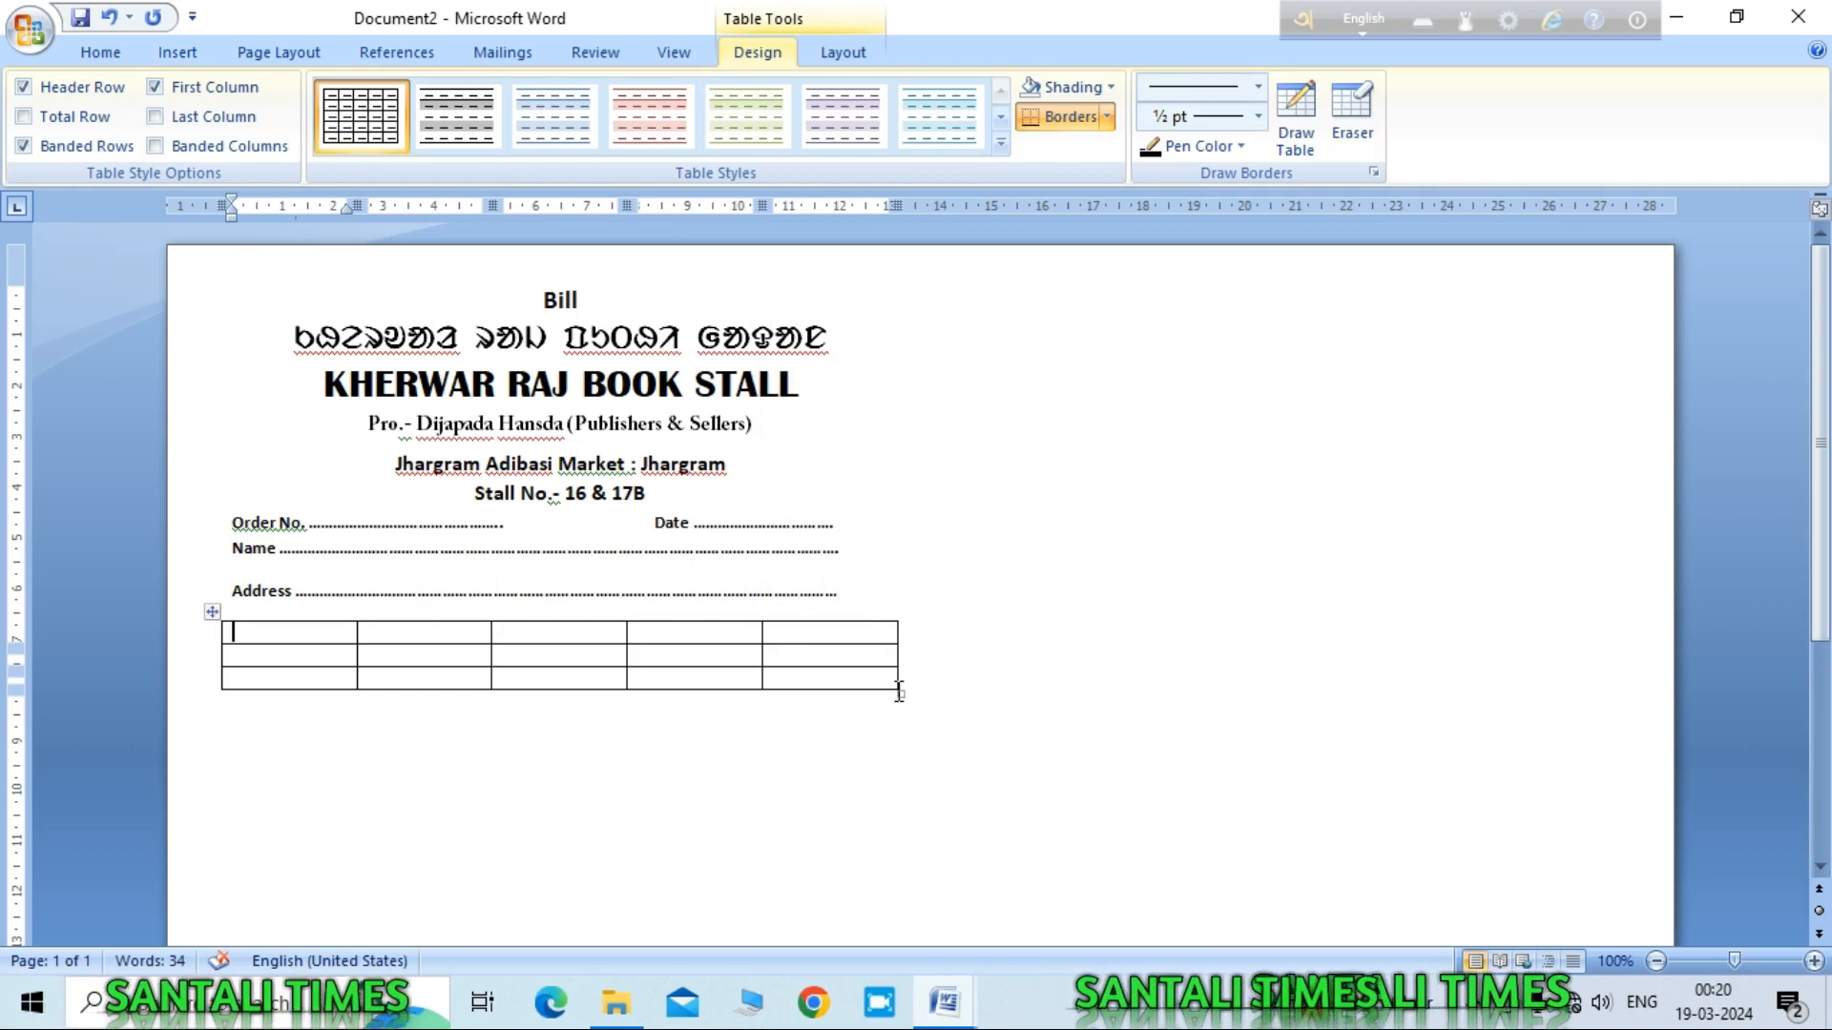
Step: Stretch the table down the page and shrink the first row to a narrow heading row
left_click_drag(897, 690, 878, 957)
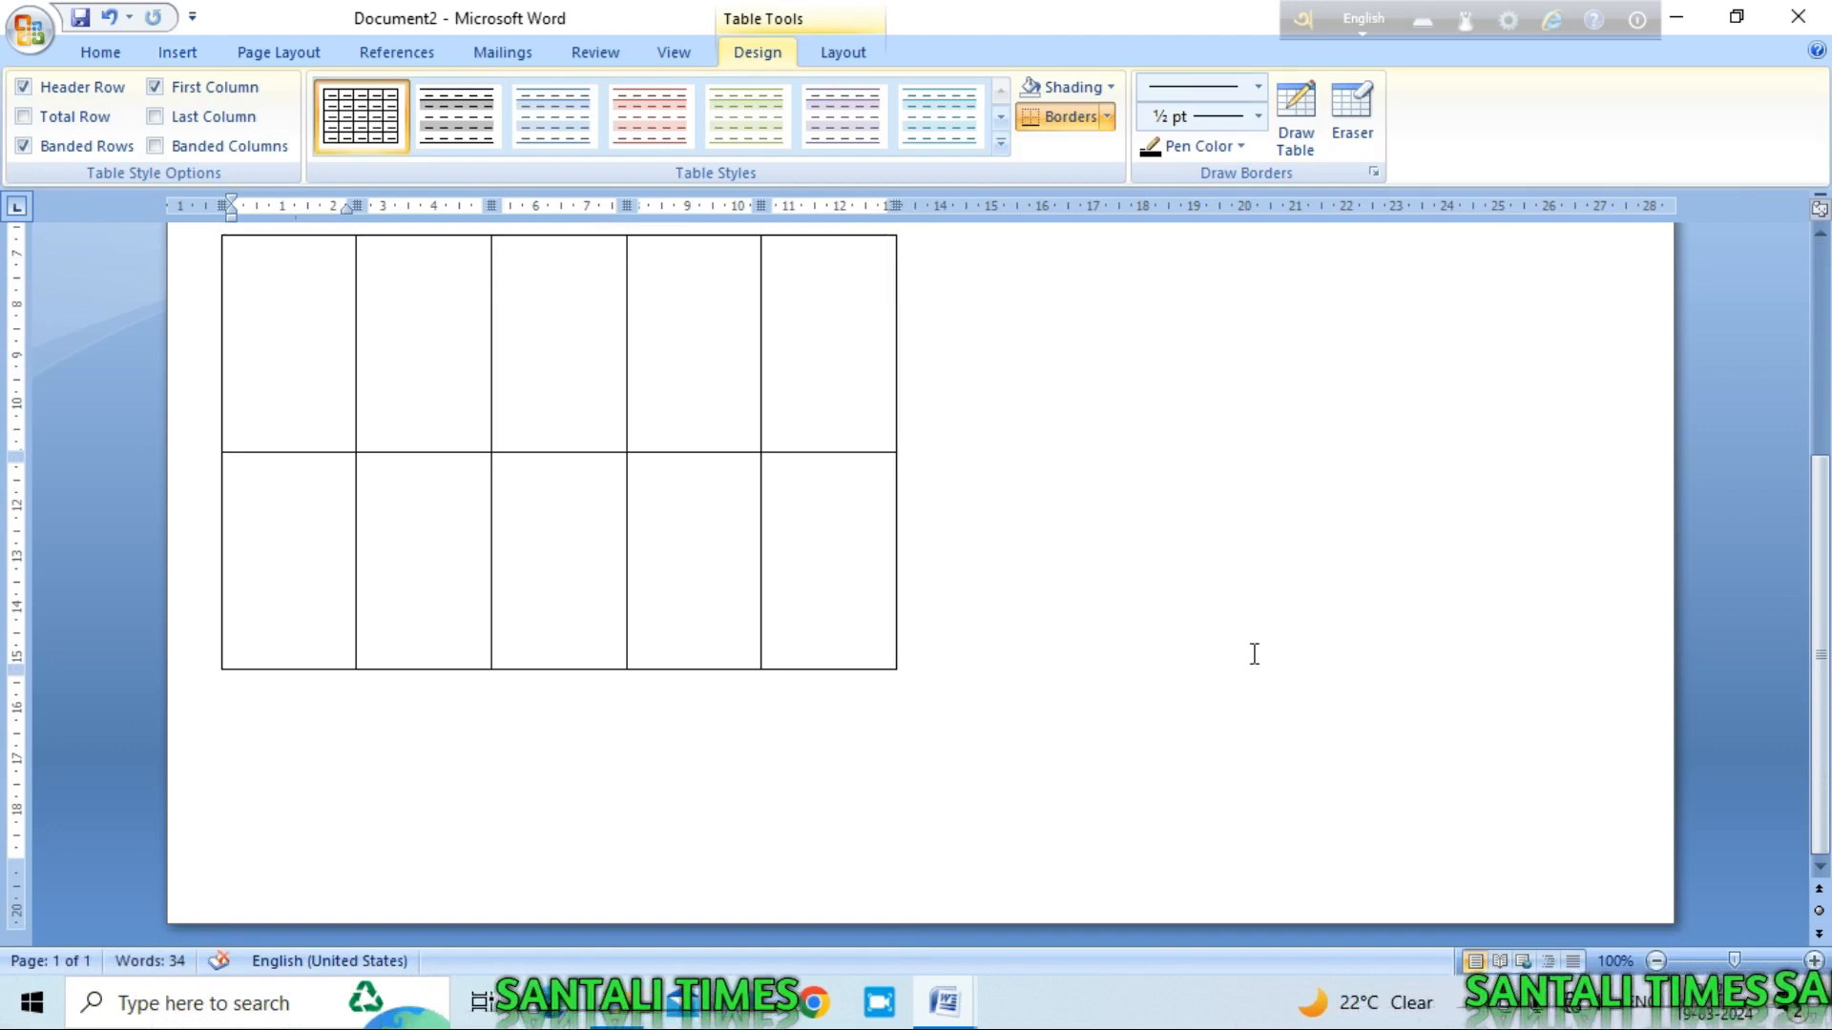
scroll(982, 789, "up", 4)
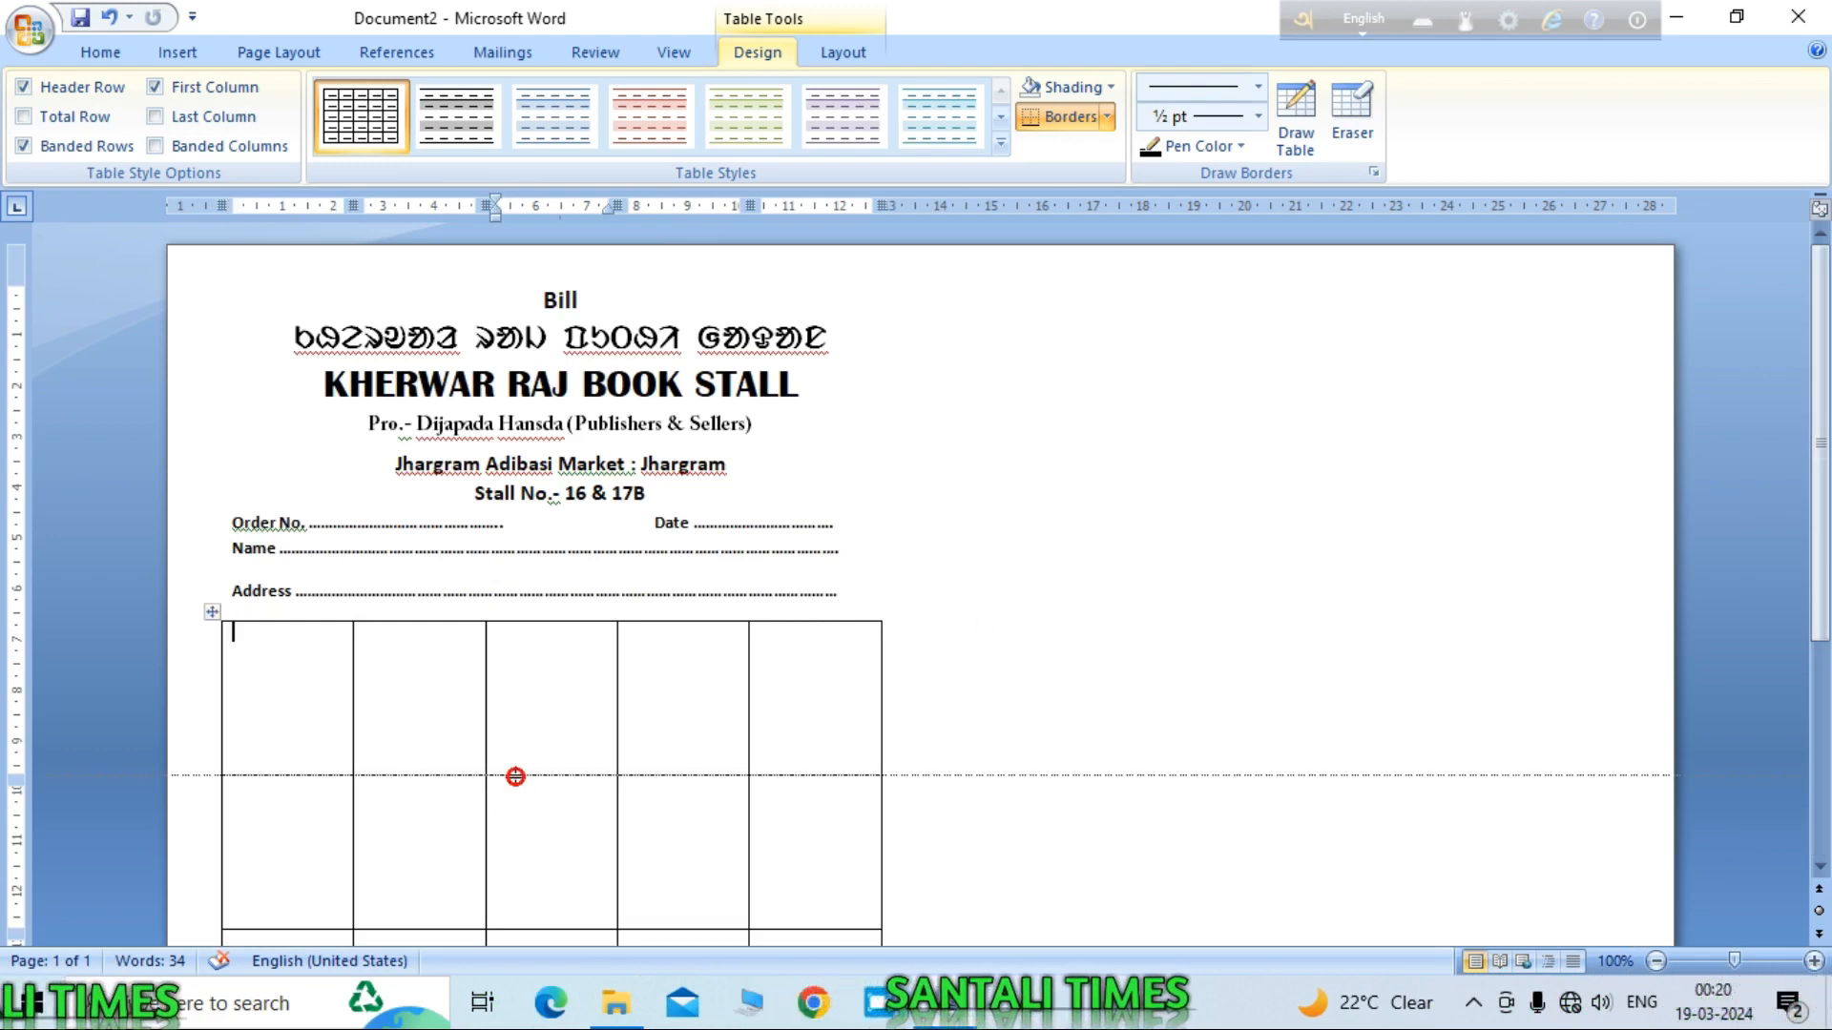
left_click_drag(515, 775, 515, 670)
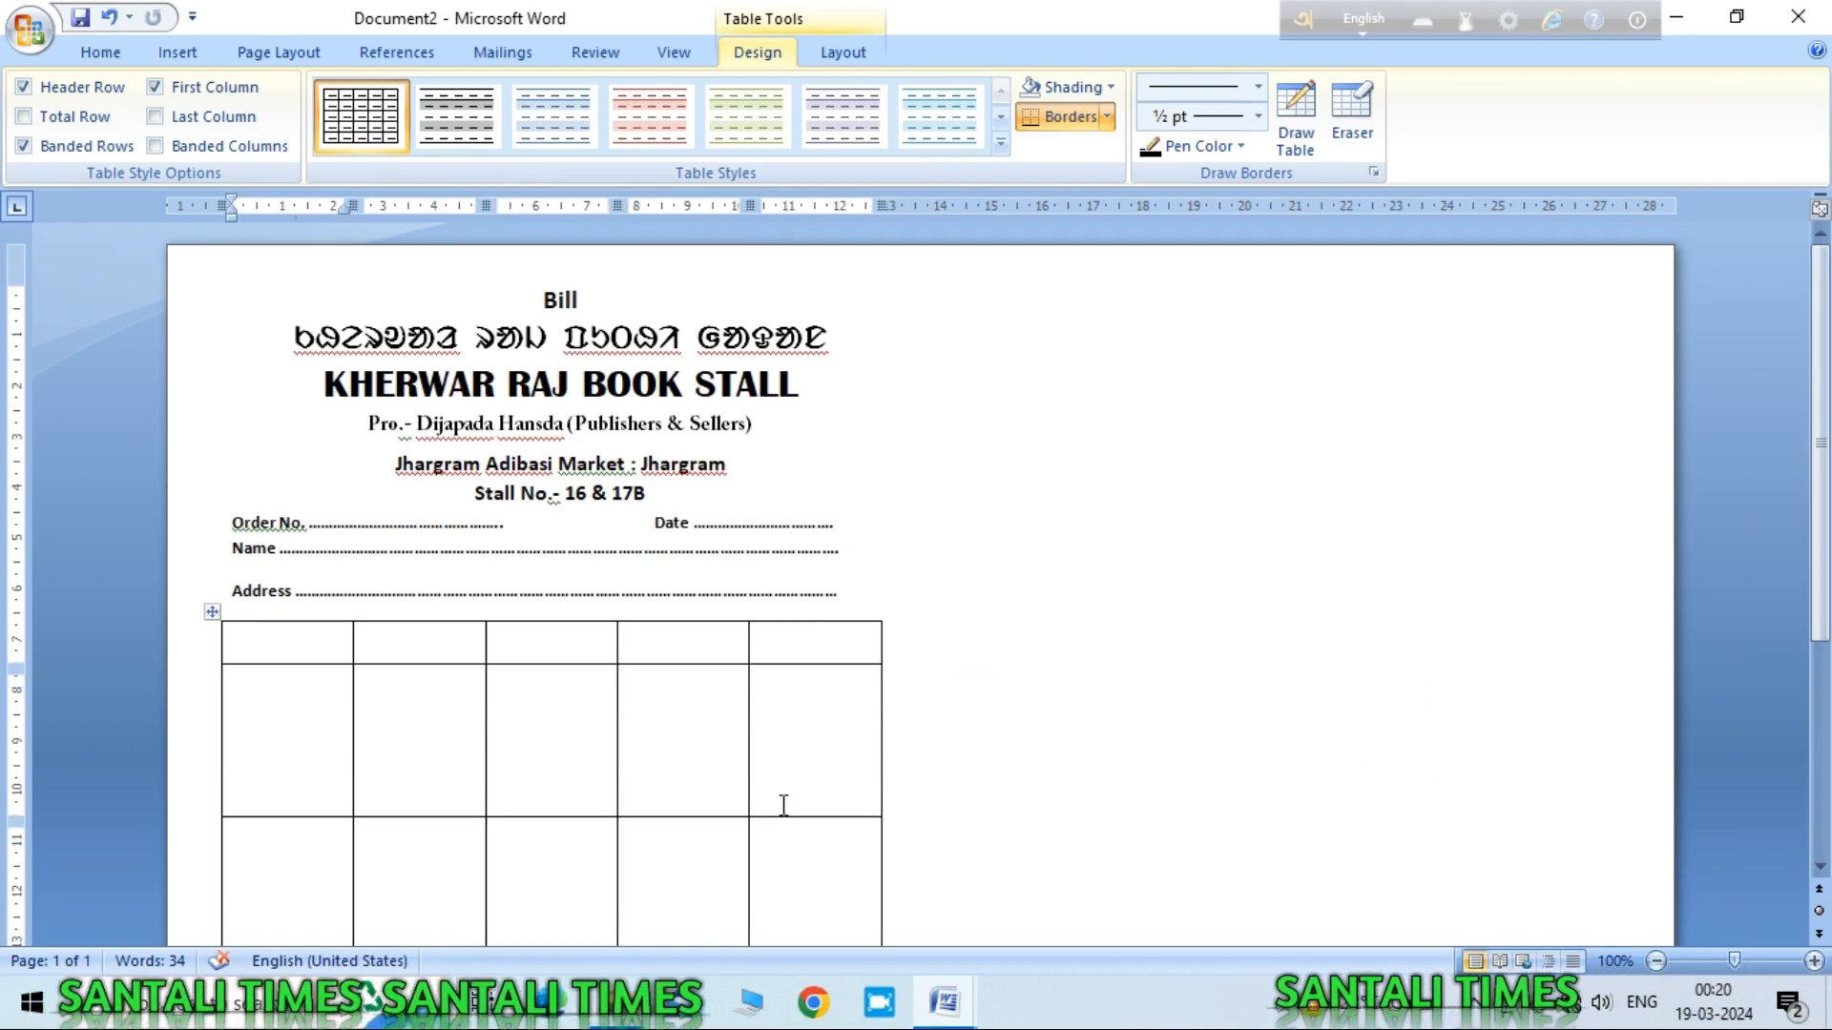
scroll(794, 889, "down", 7)
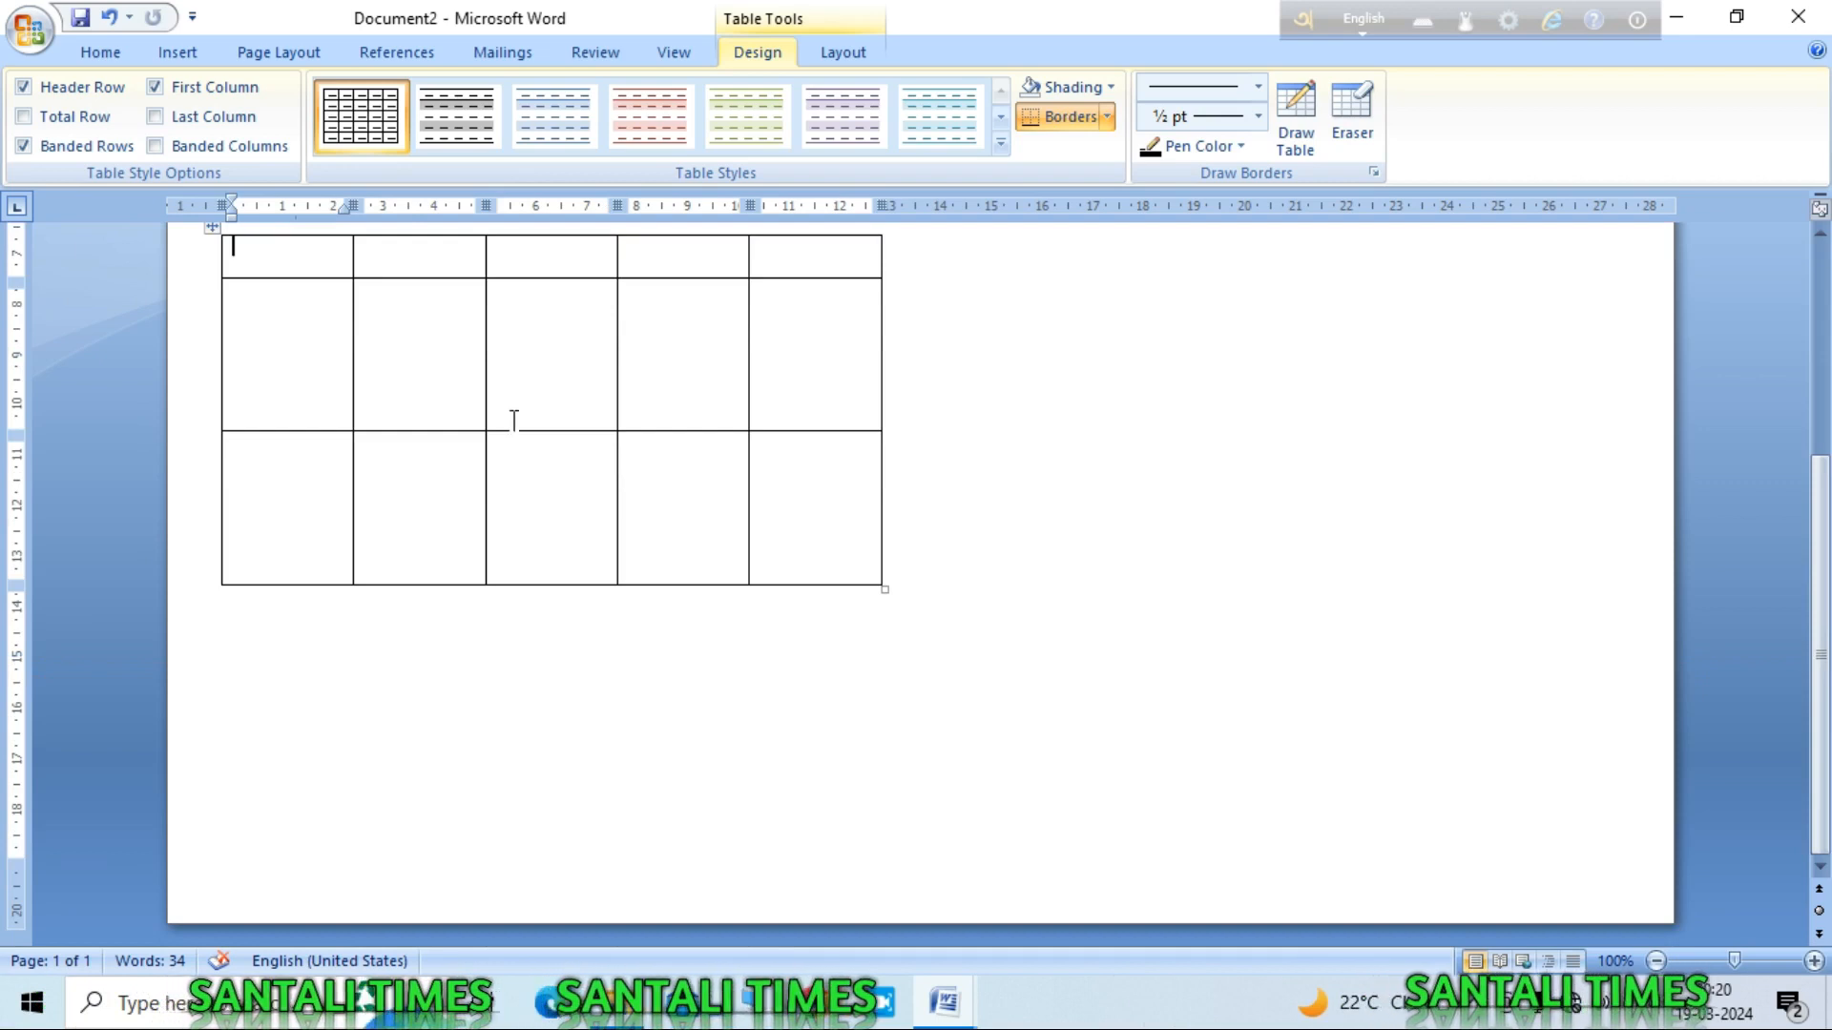
Step: Make the middle row tall for item entries and shorten the bottom row
left_click_drag(536, 430, 542, 530)
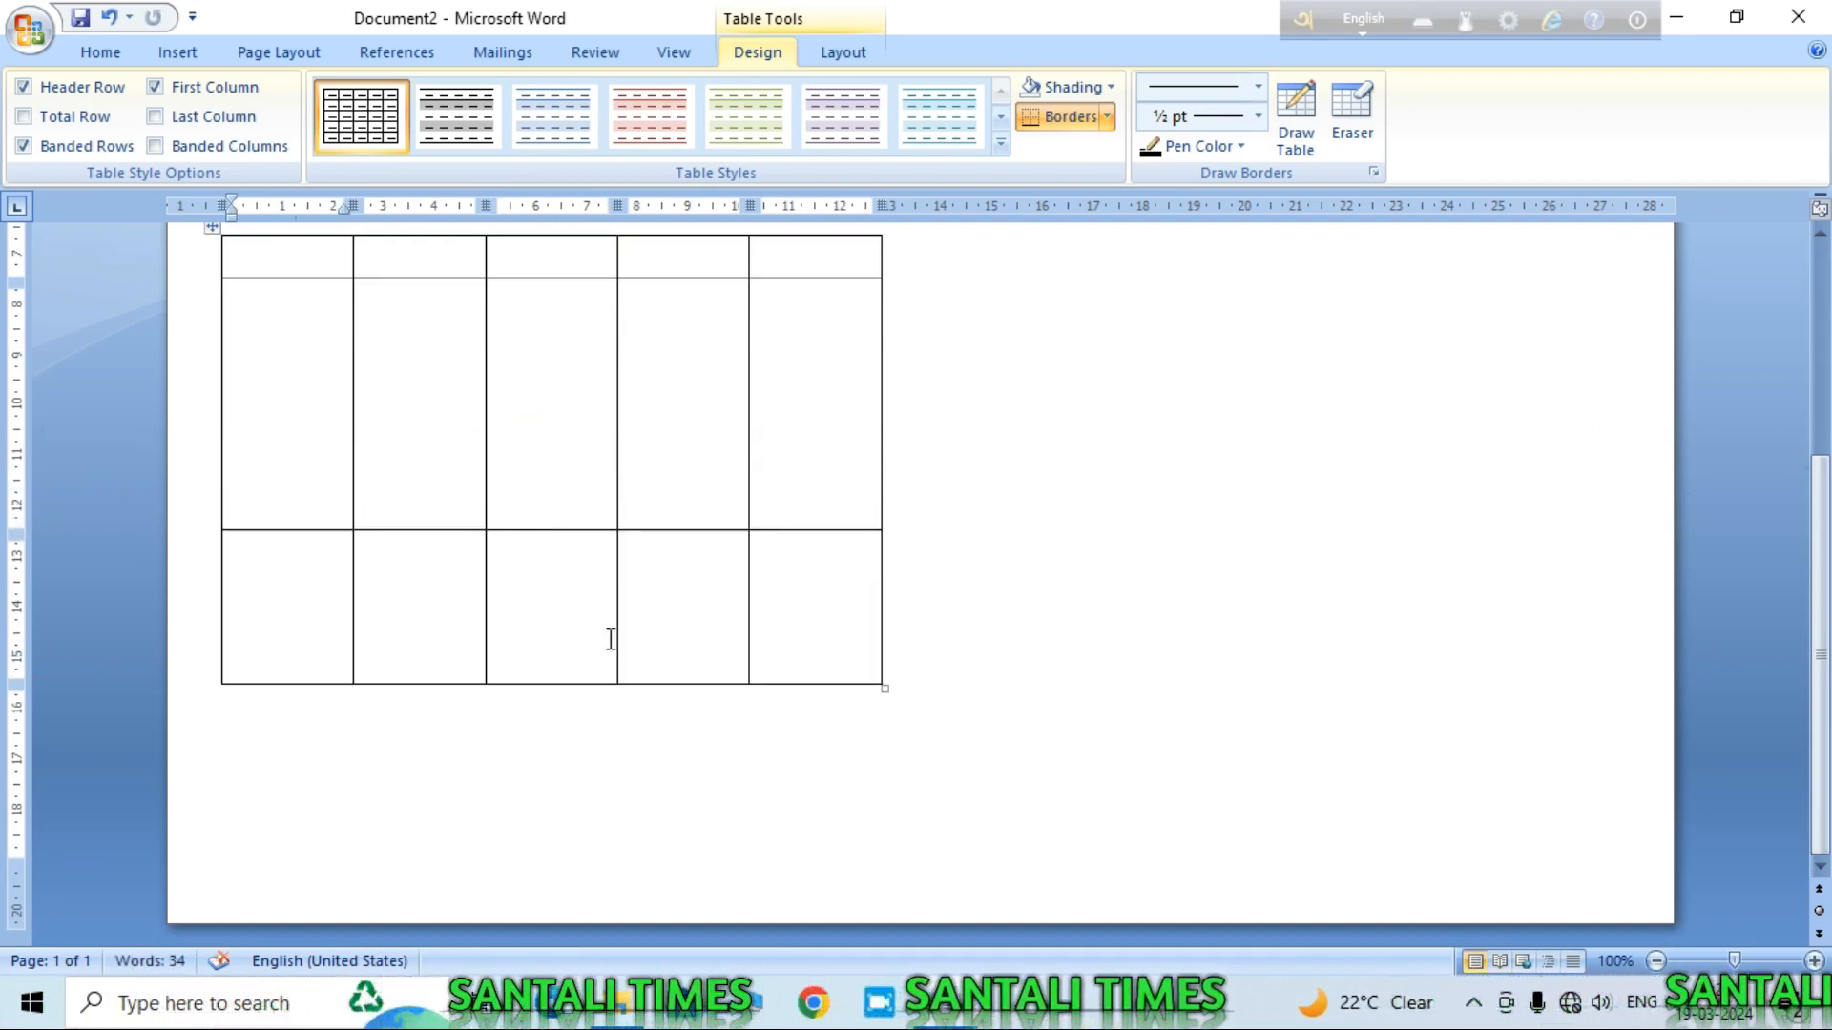
scroll(864, 501, "up", 3)
scroll(868, 519, "down", 3)
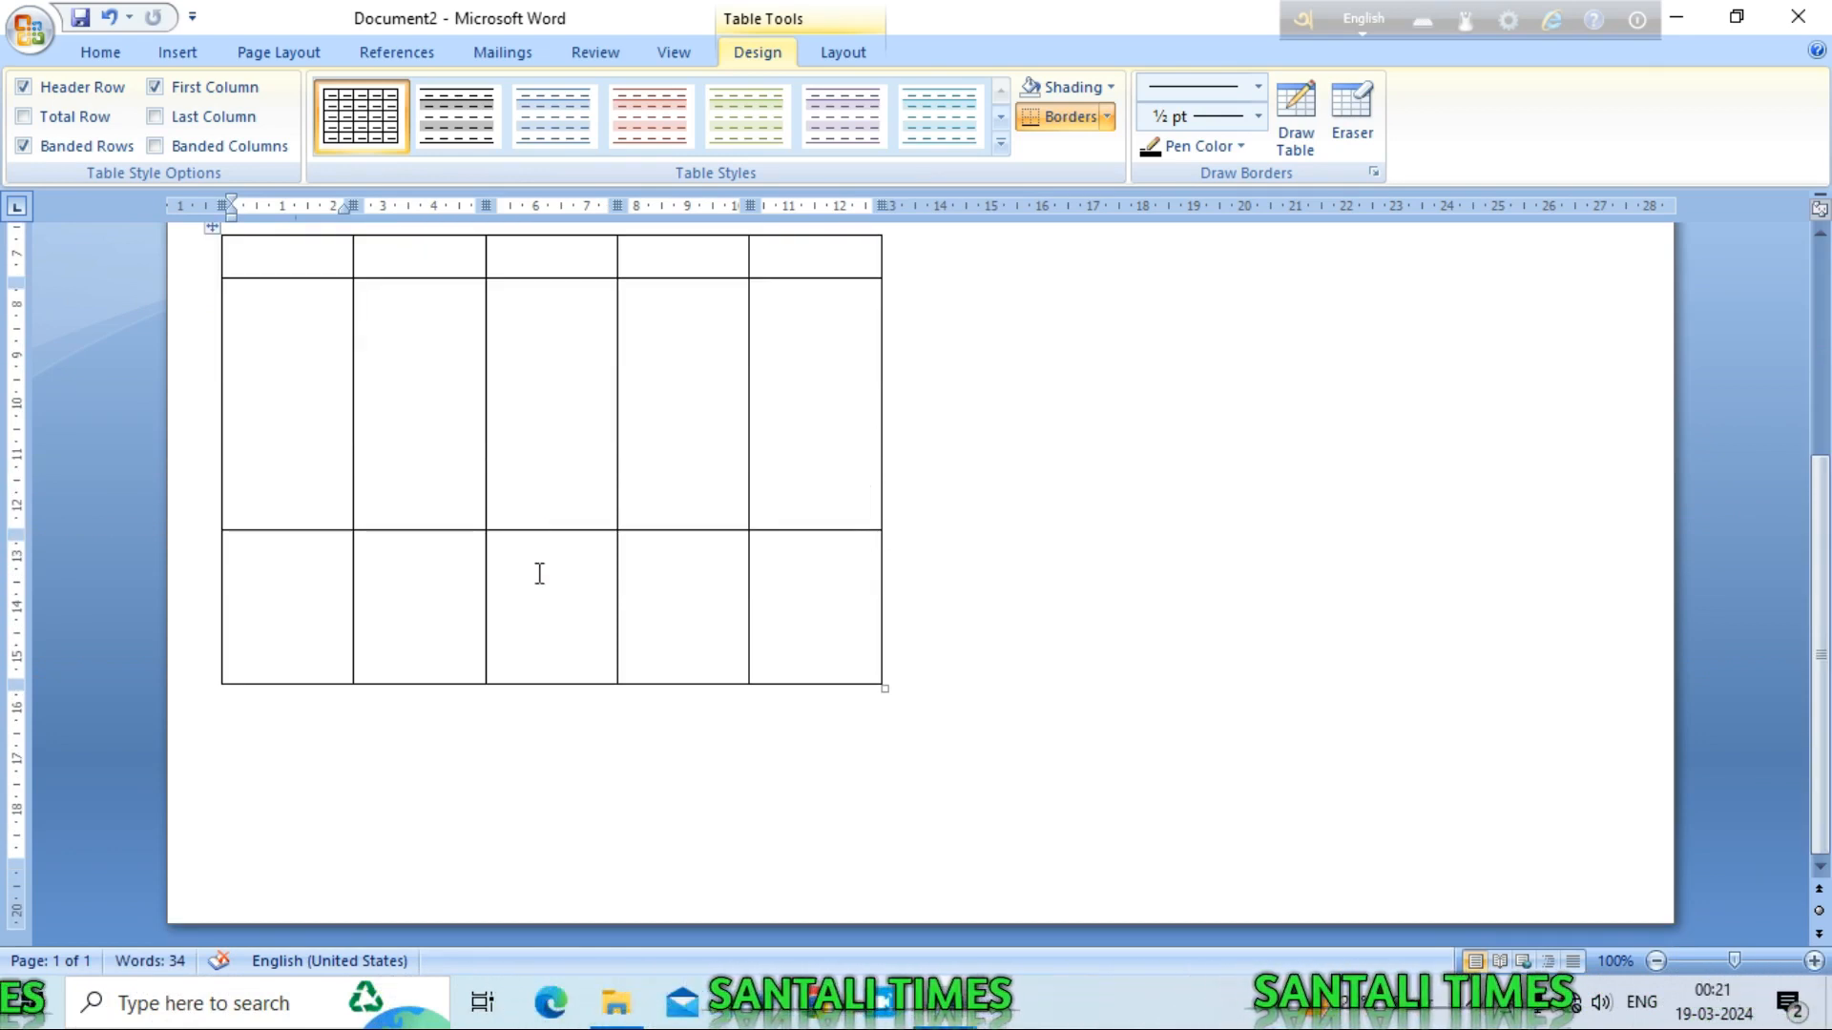
left_click_drag(530, 542, 537, 619)
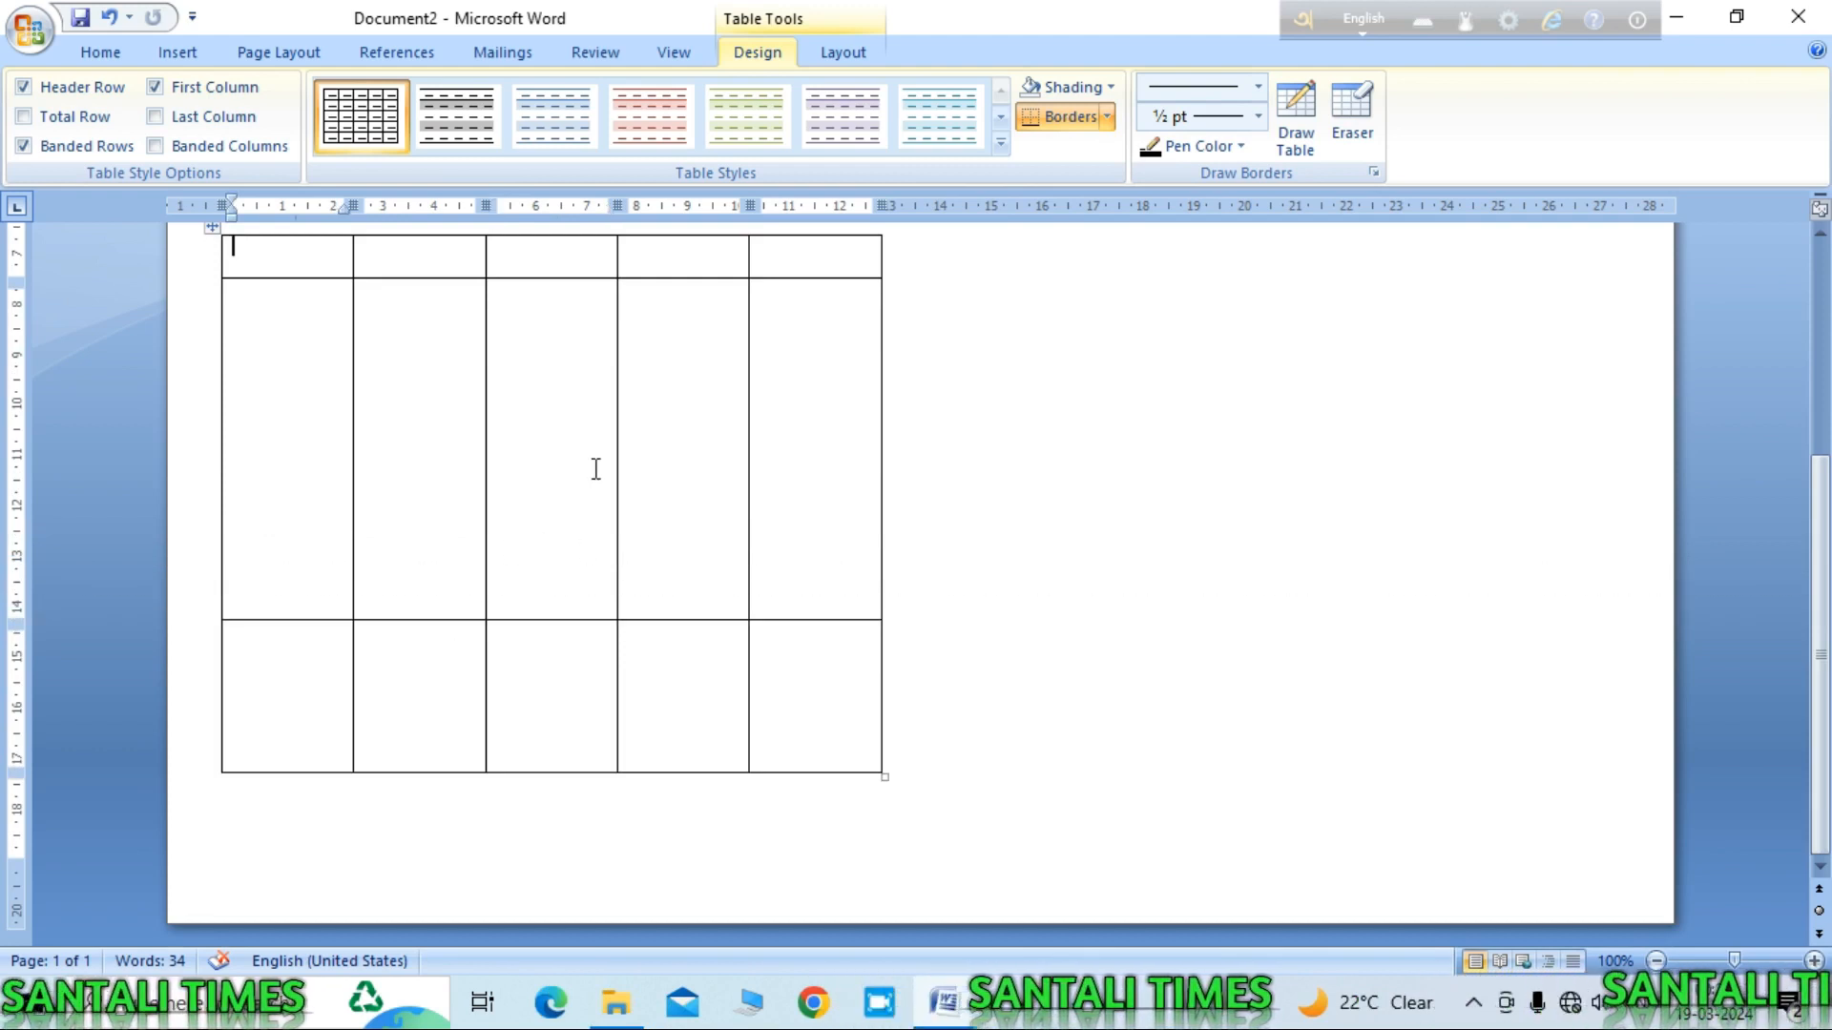
scroll(592, 441, "up", 3)
scroll(601, 460, "down", 3)
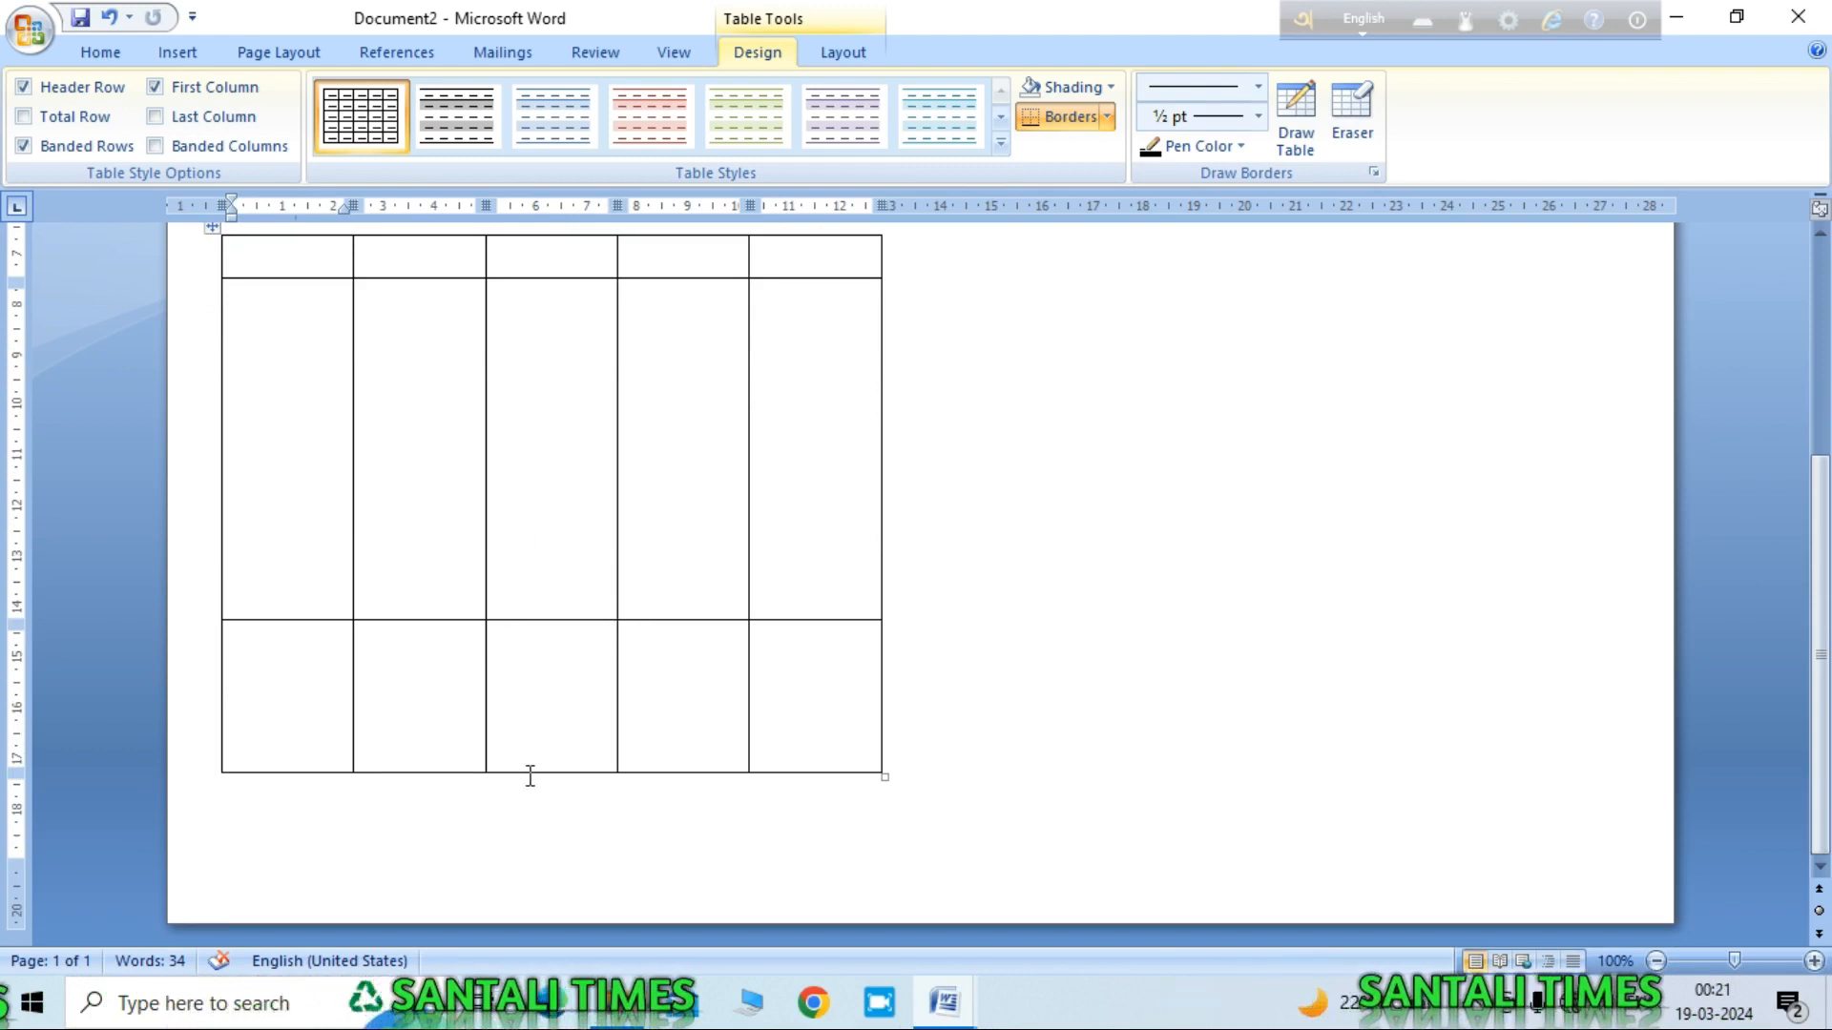
left_click_drag(528, 769, 532, 695)
scroll(582, 728, "up", 4)
scroll(598, 740, "down", 4)
scroll(658, 765, "up", 1)
scroll(658, 753, "down", 1)
scroll(667, 765, "up", 4)
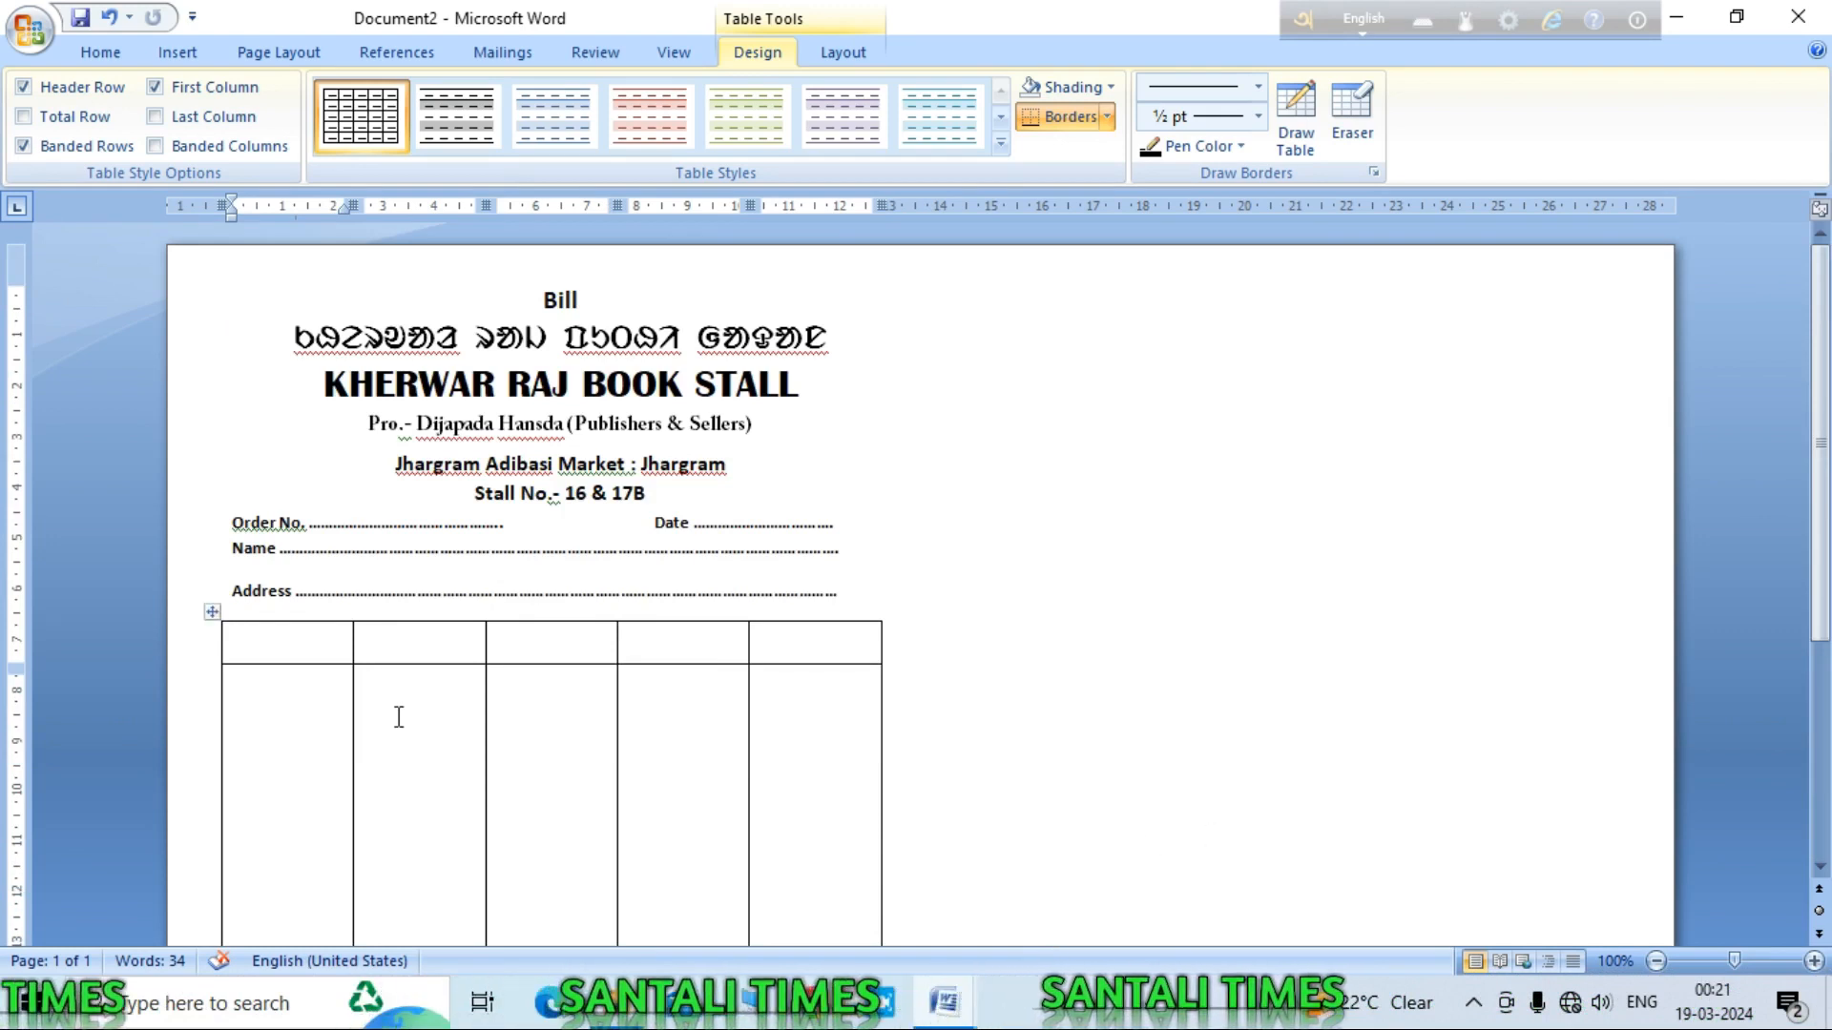
Step: Switch to the sample cash memo and scroll down to its Total row and signature lines
mouse_move(934, 1019)
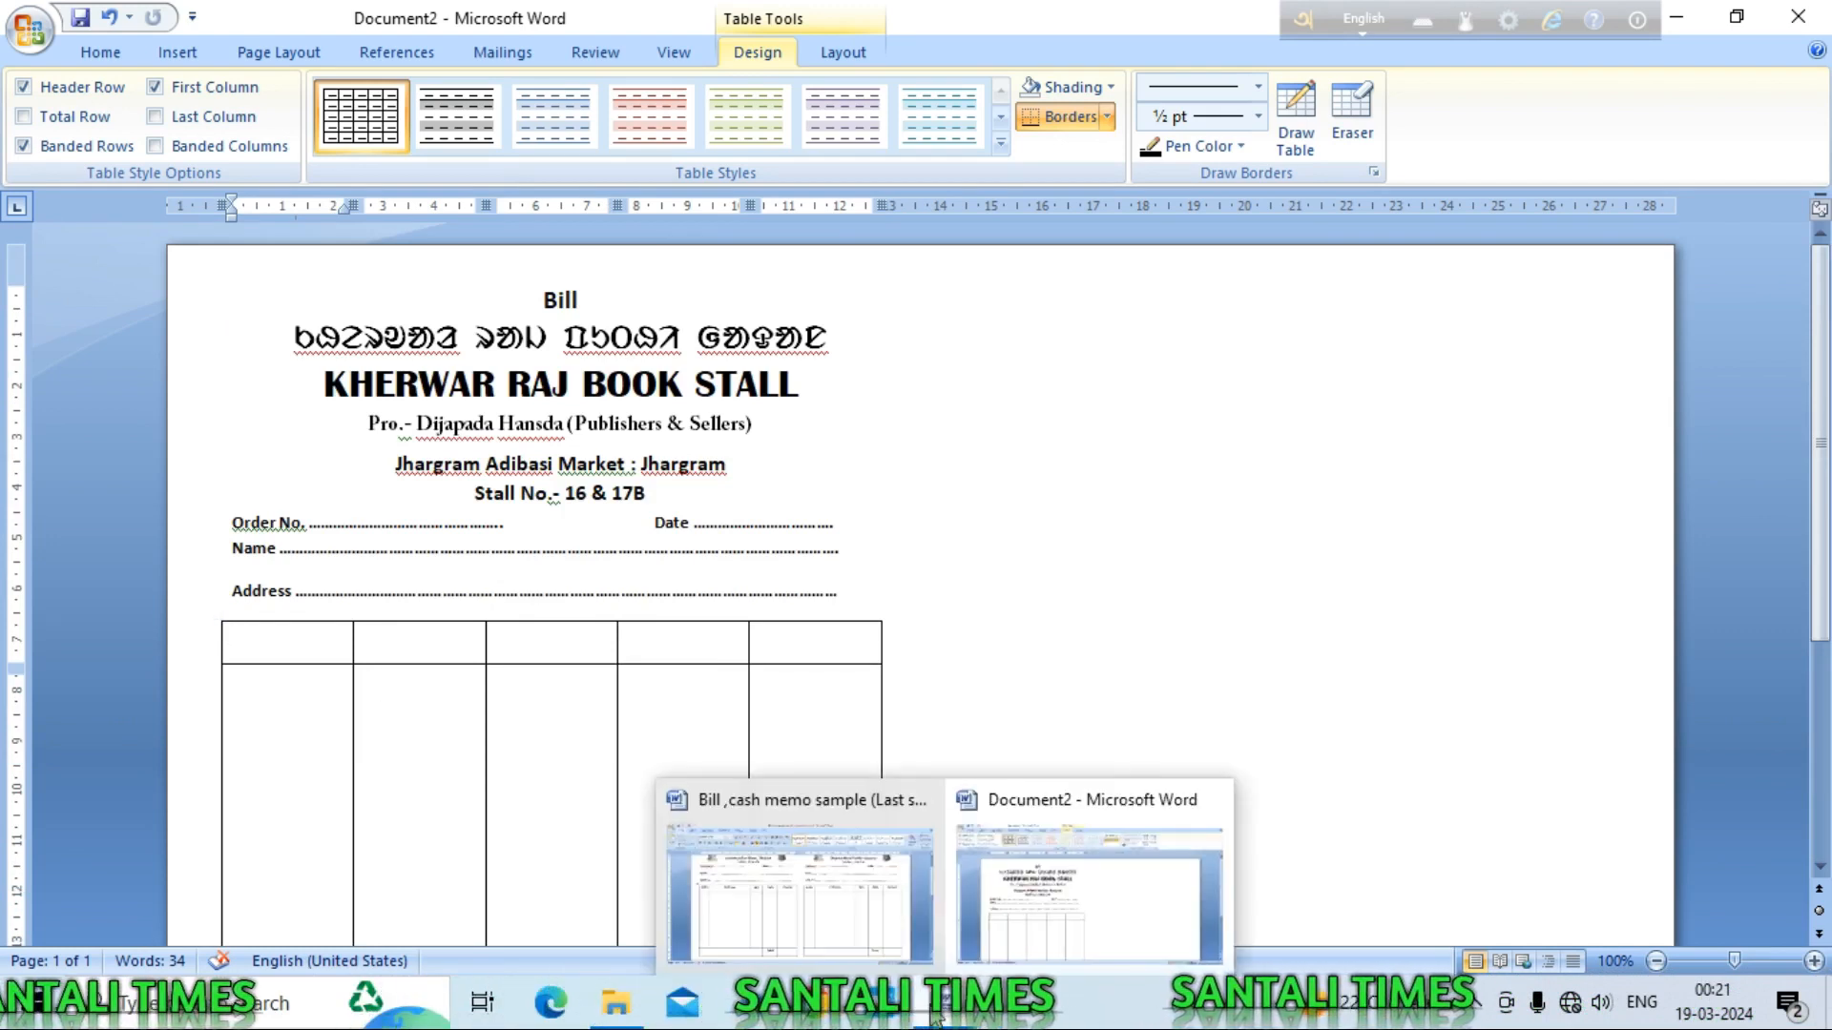
left_click(799, 893)
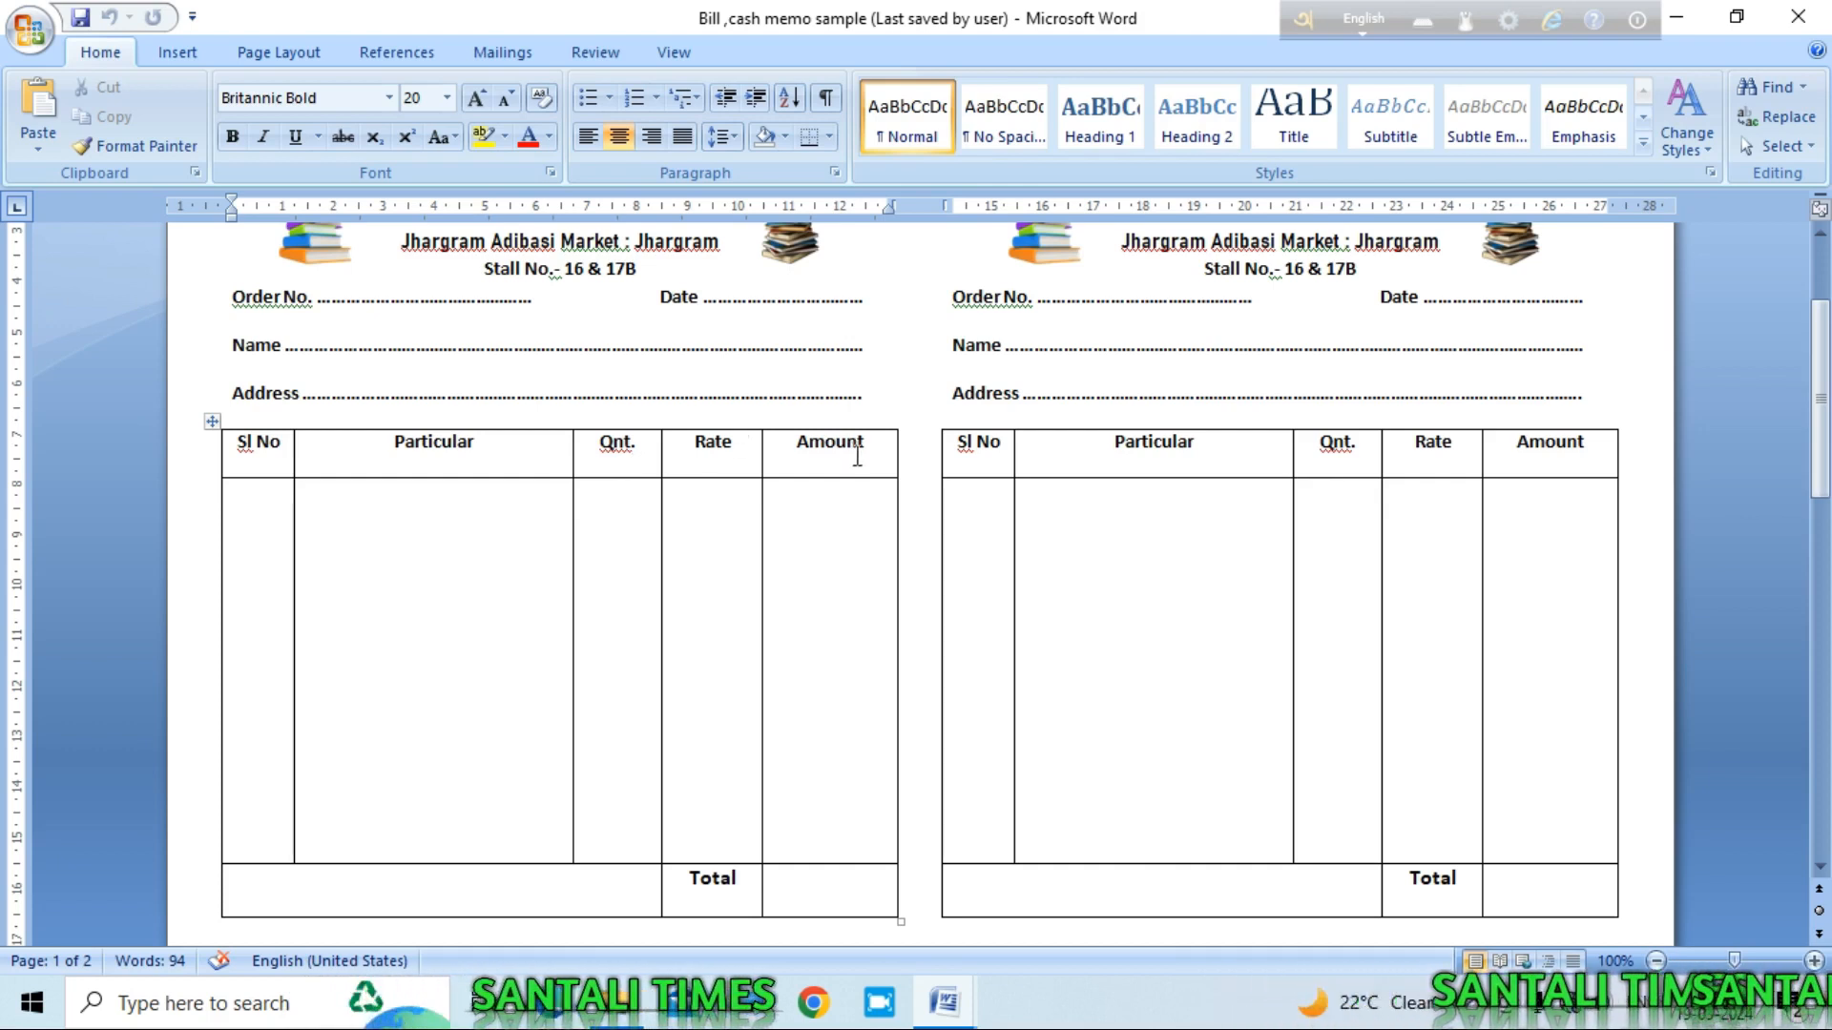
scroll(856, 458, "down", 1)
scroll(915, 537, "down", 4)
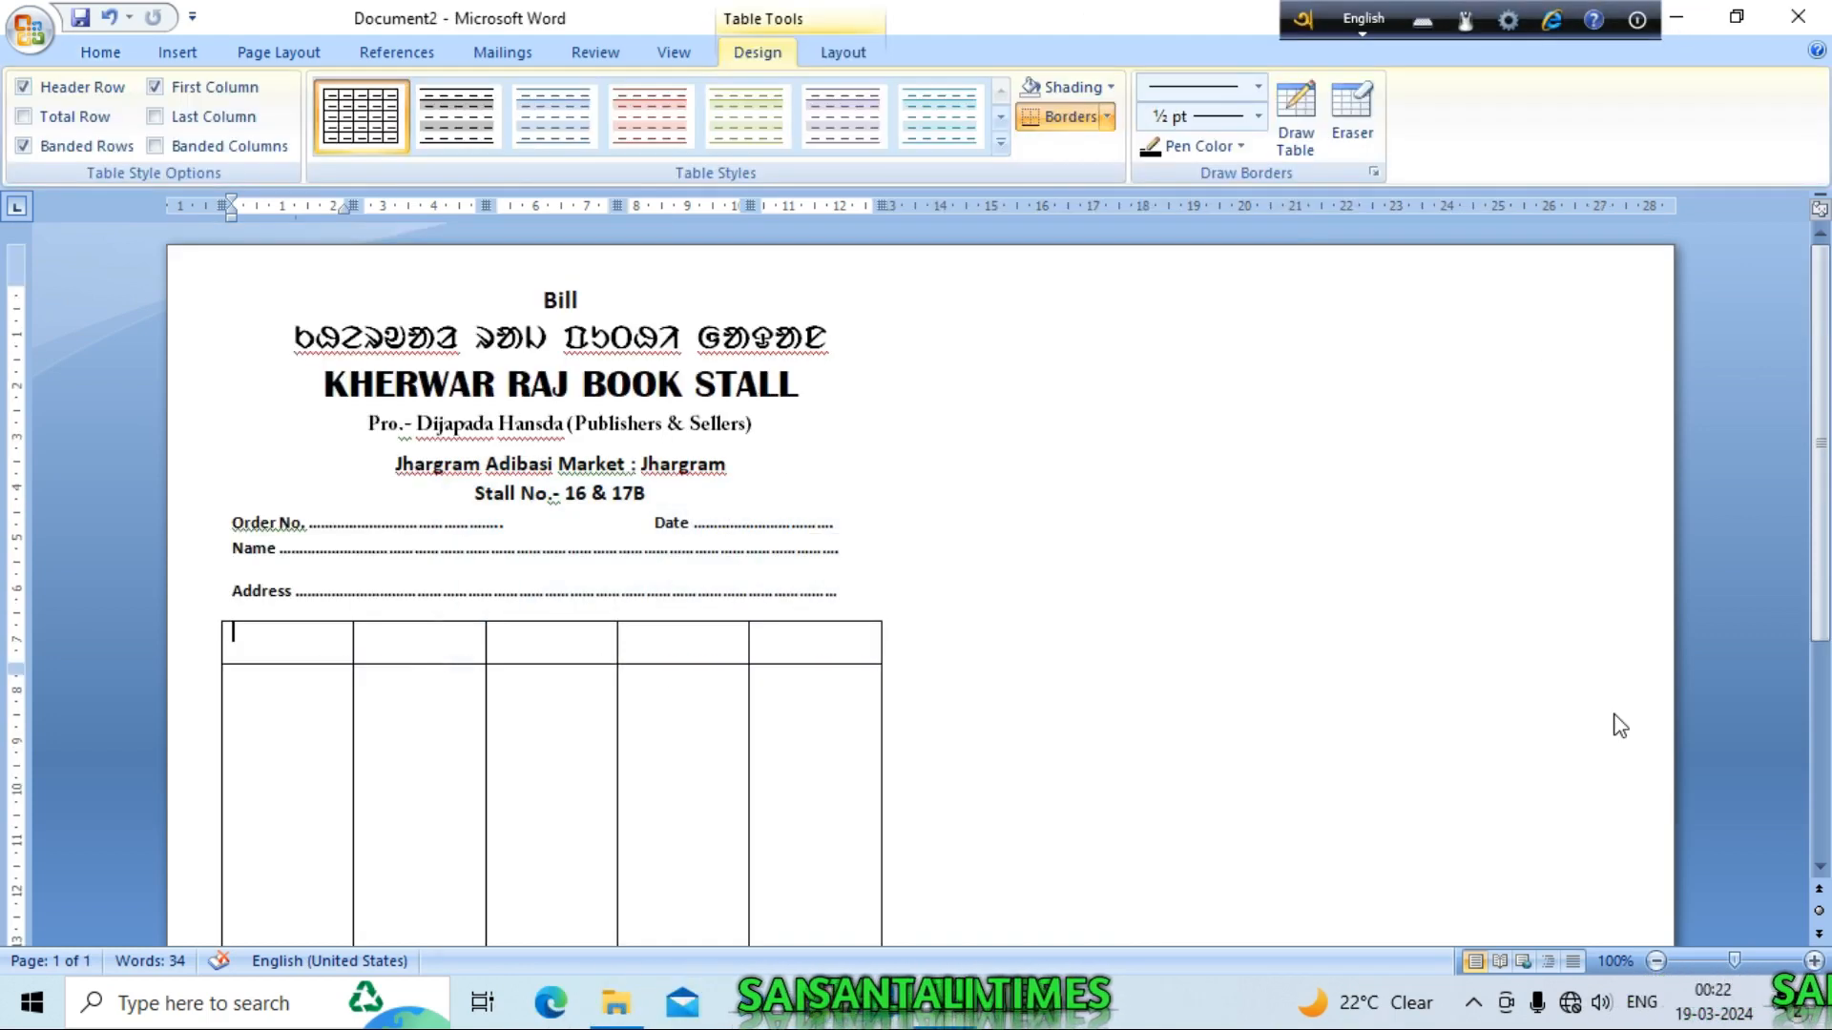
Step: Fill the second and third header cells with 'Particulars' and 'Qnt.'
scroll(1055, 728, "down", 6)
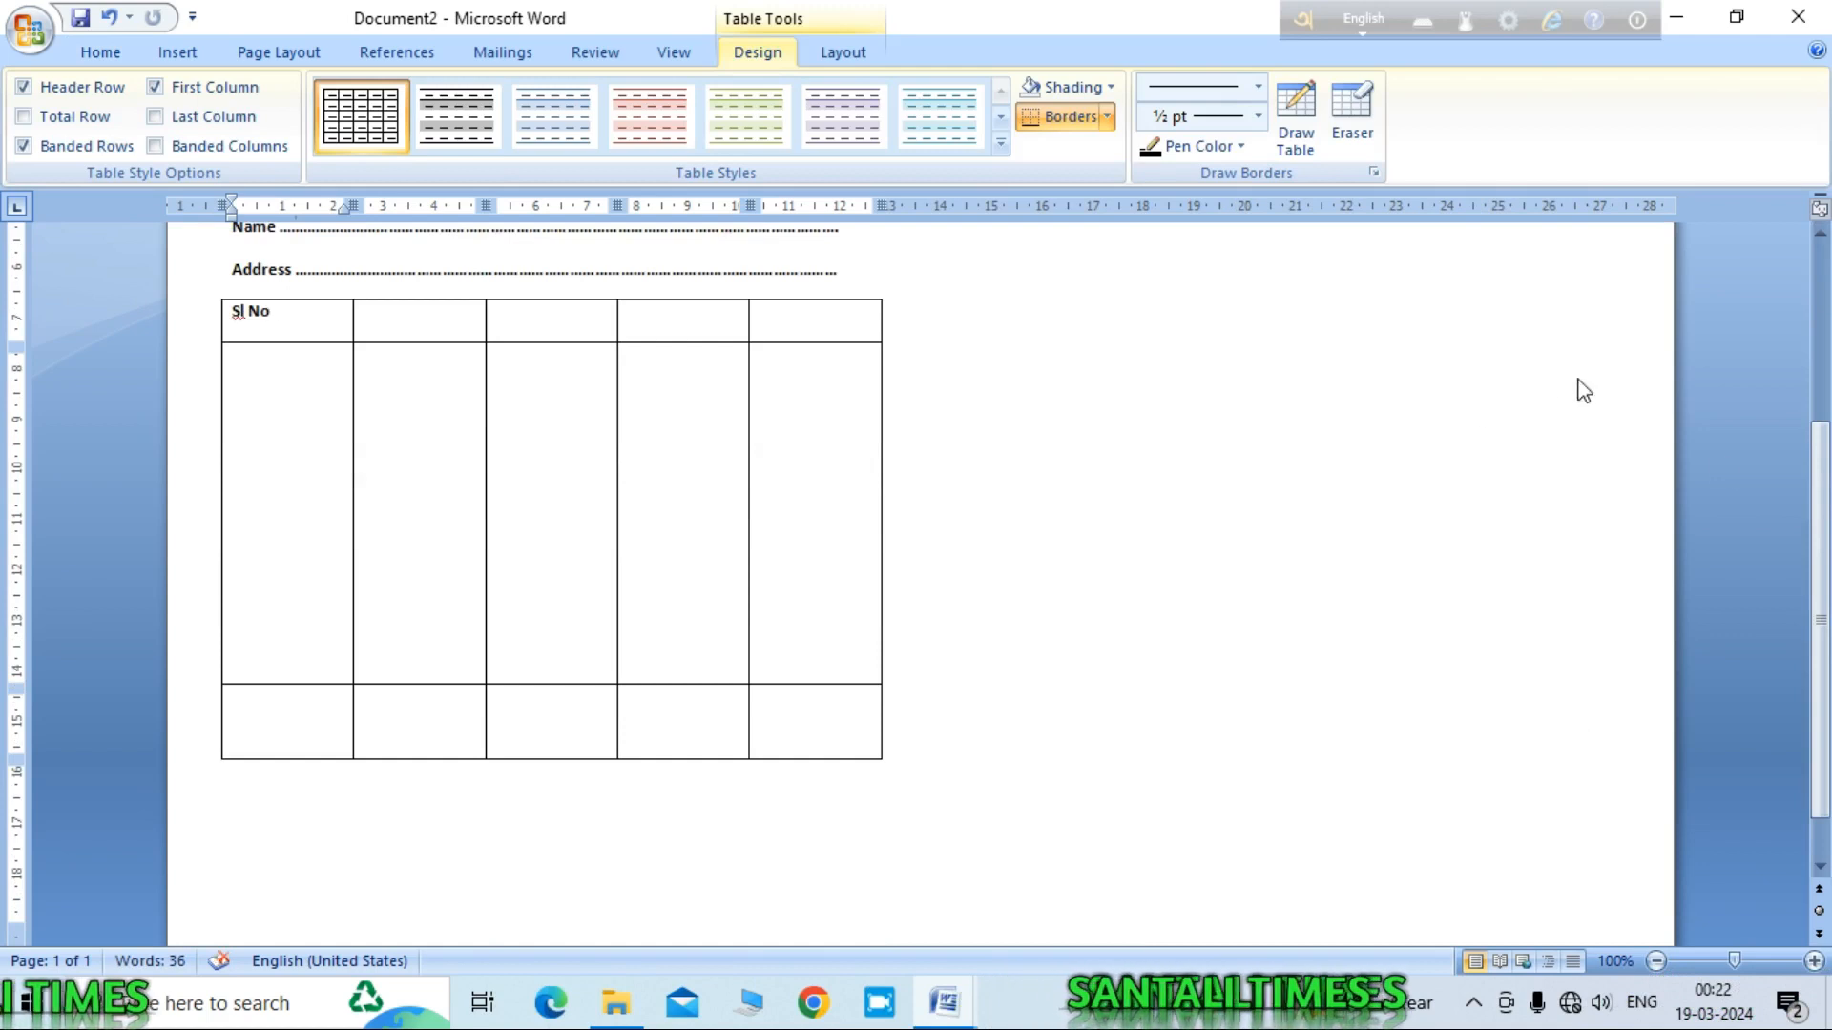
left_click(113, 52)
left_click(417, 329)
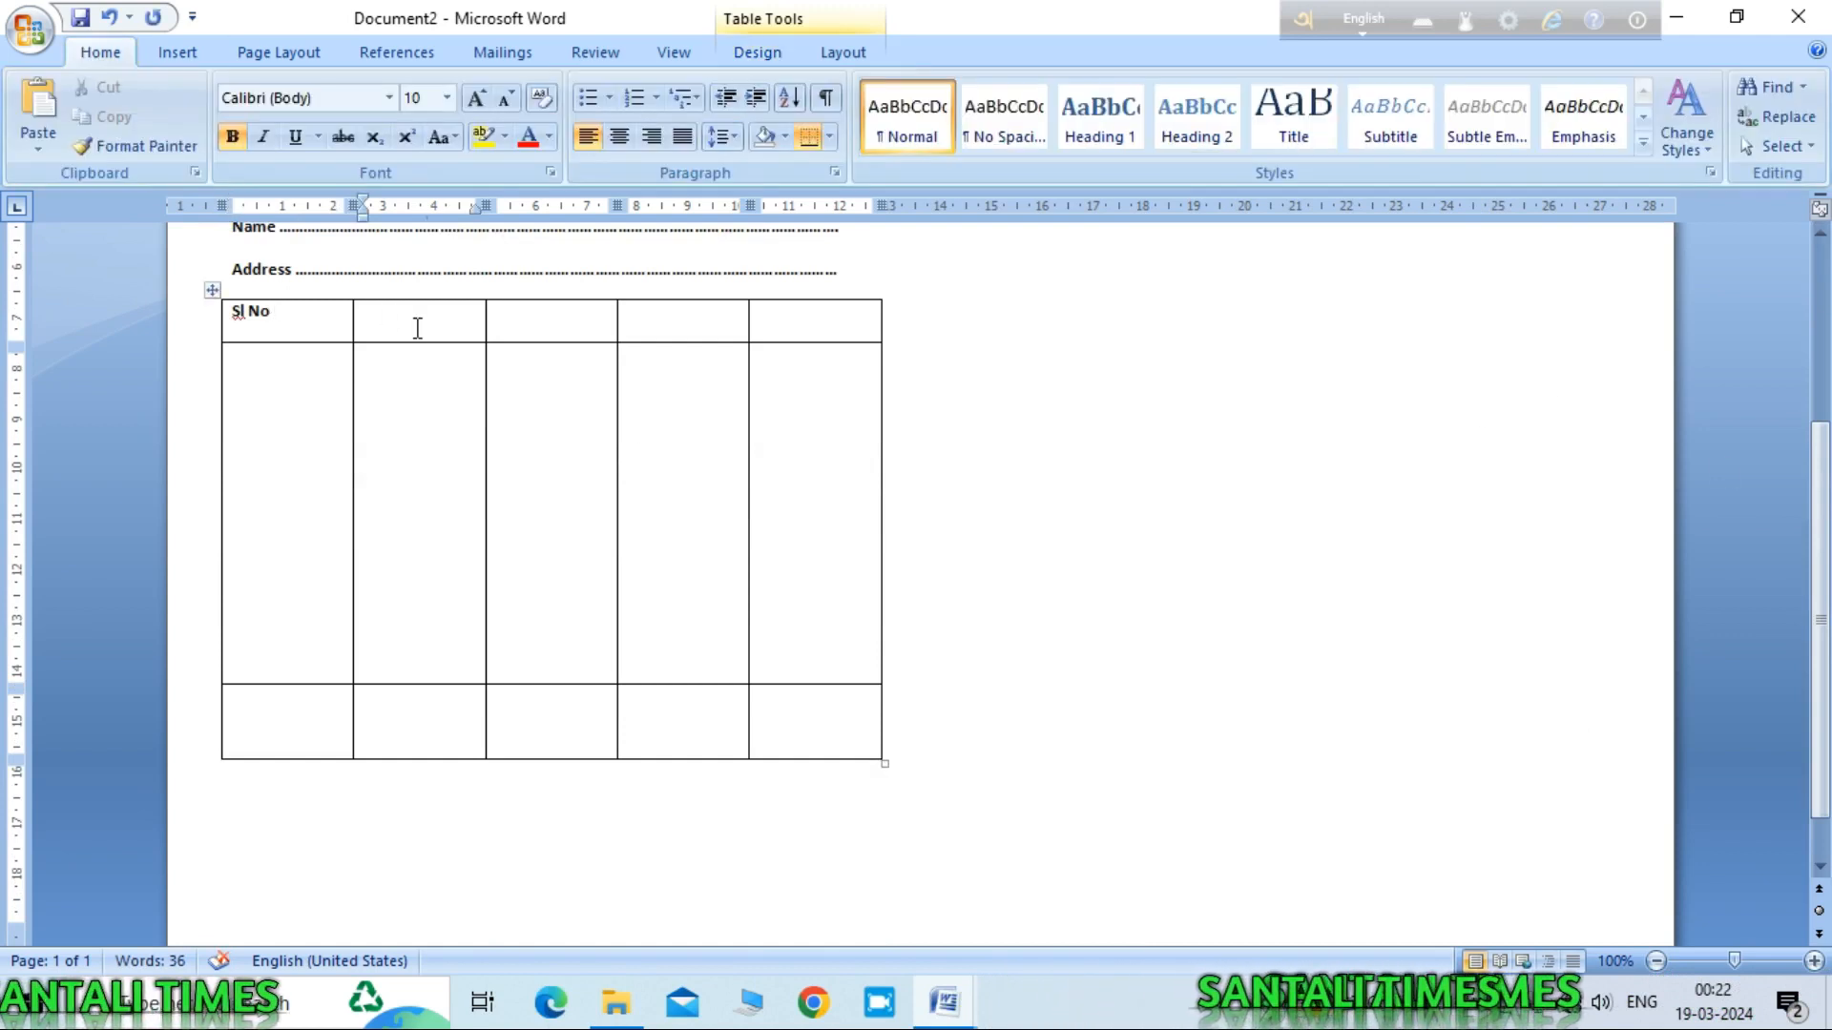
type("Particulars")
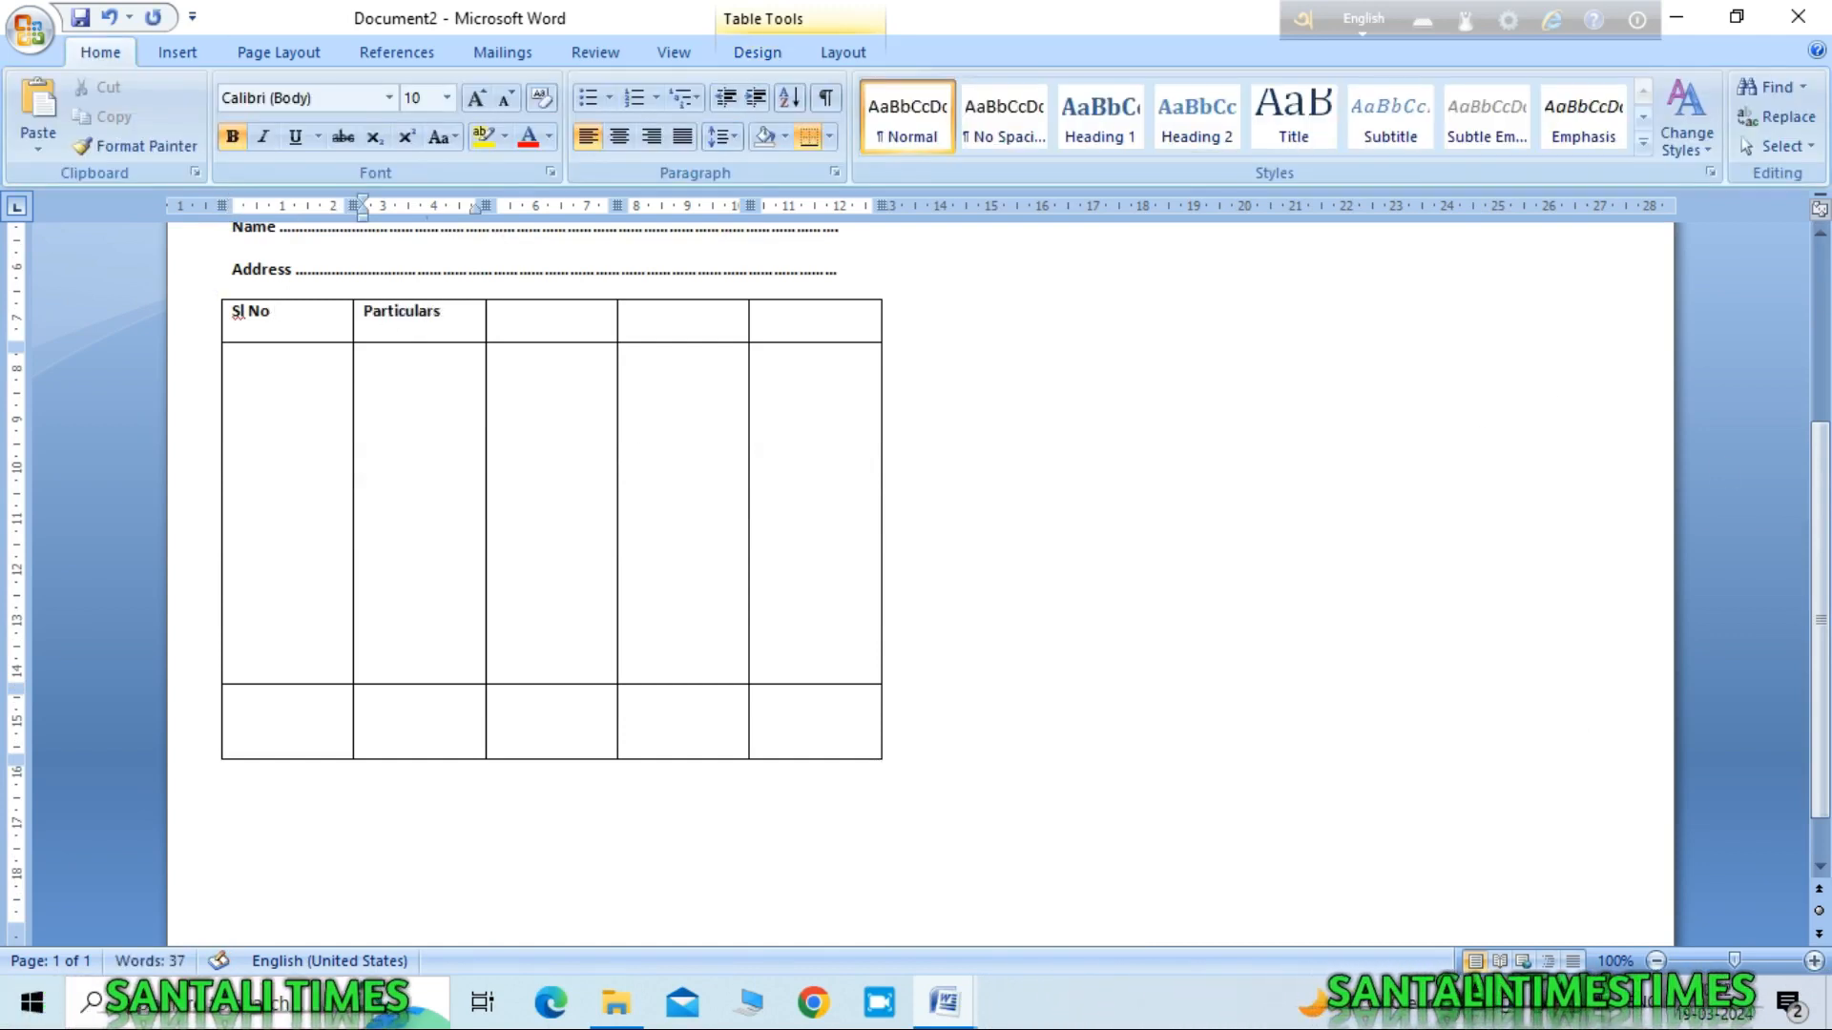
left_click(534, 320)
type("Qnt.")
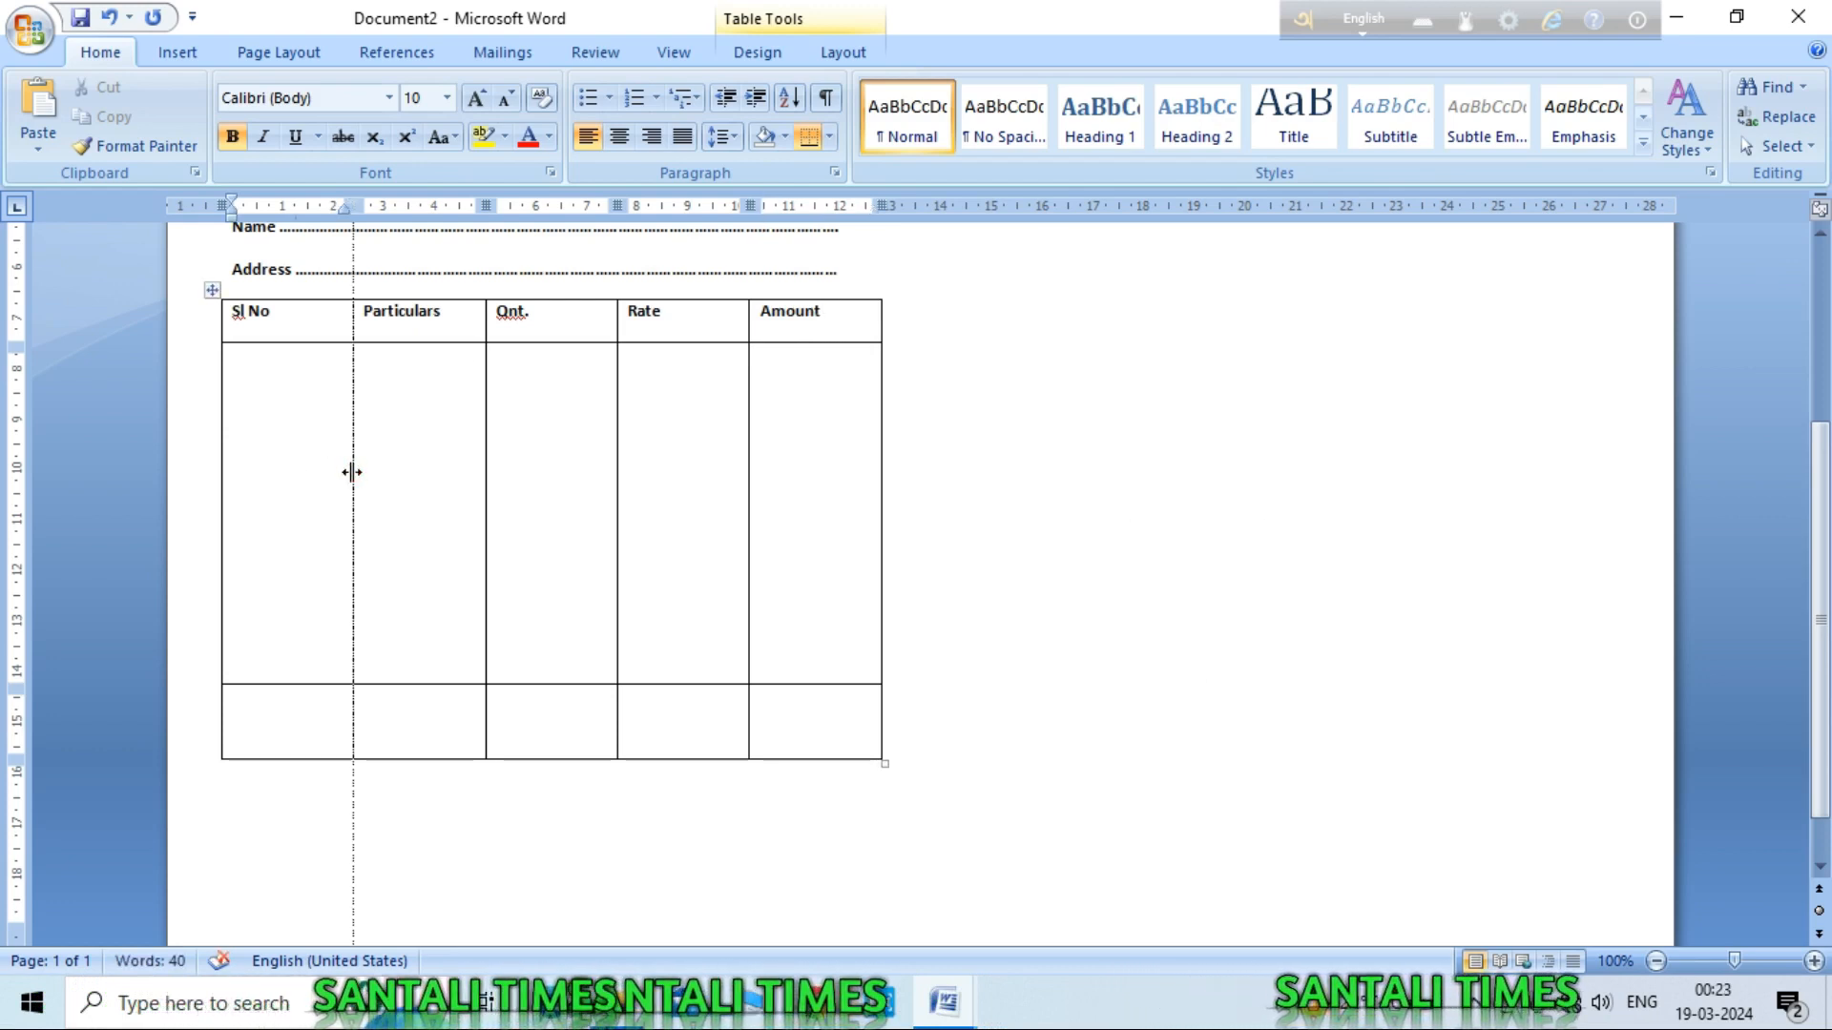
Step: Drag the column borders to narrow Sl No and Rate and widen Particulars and Qnt
left_click_drag(283, 476, 281, 477)
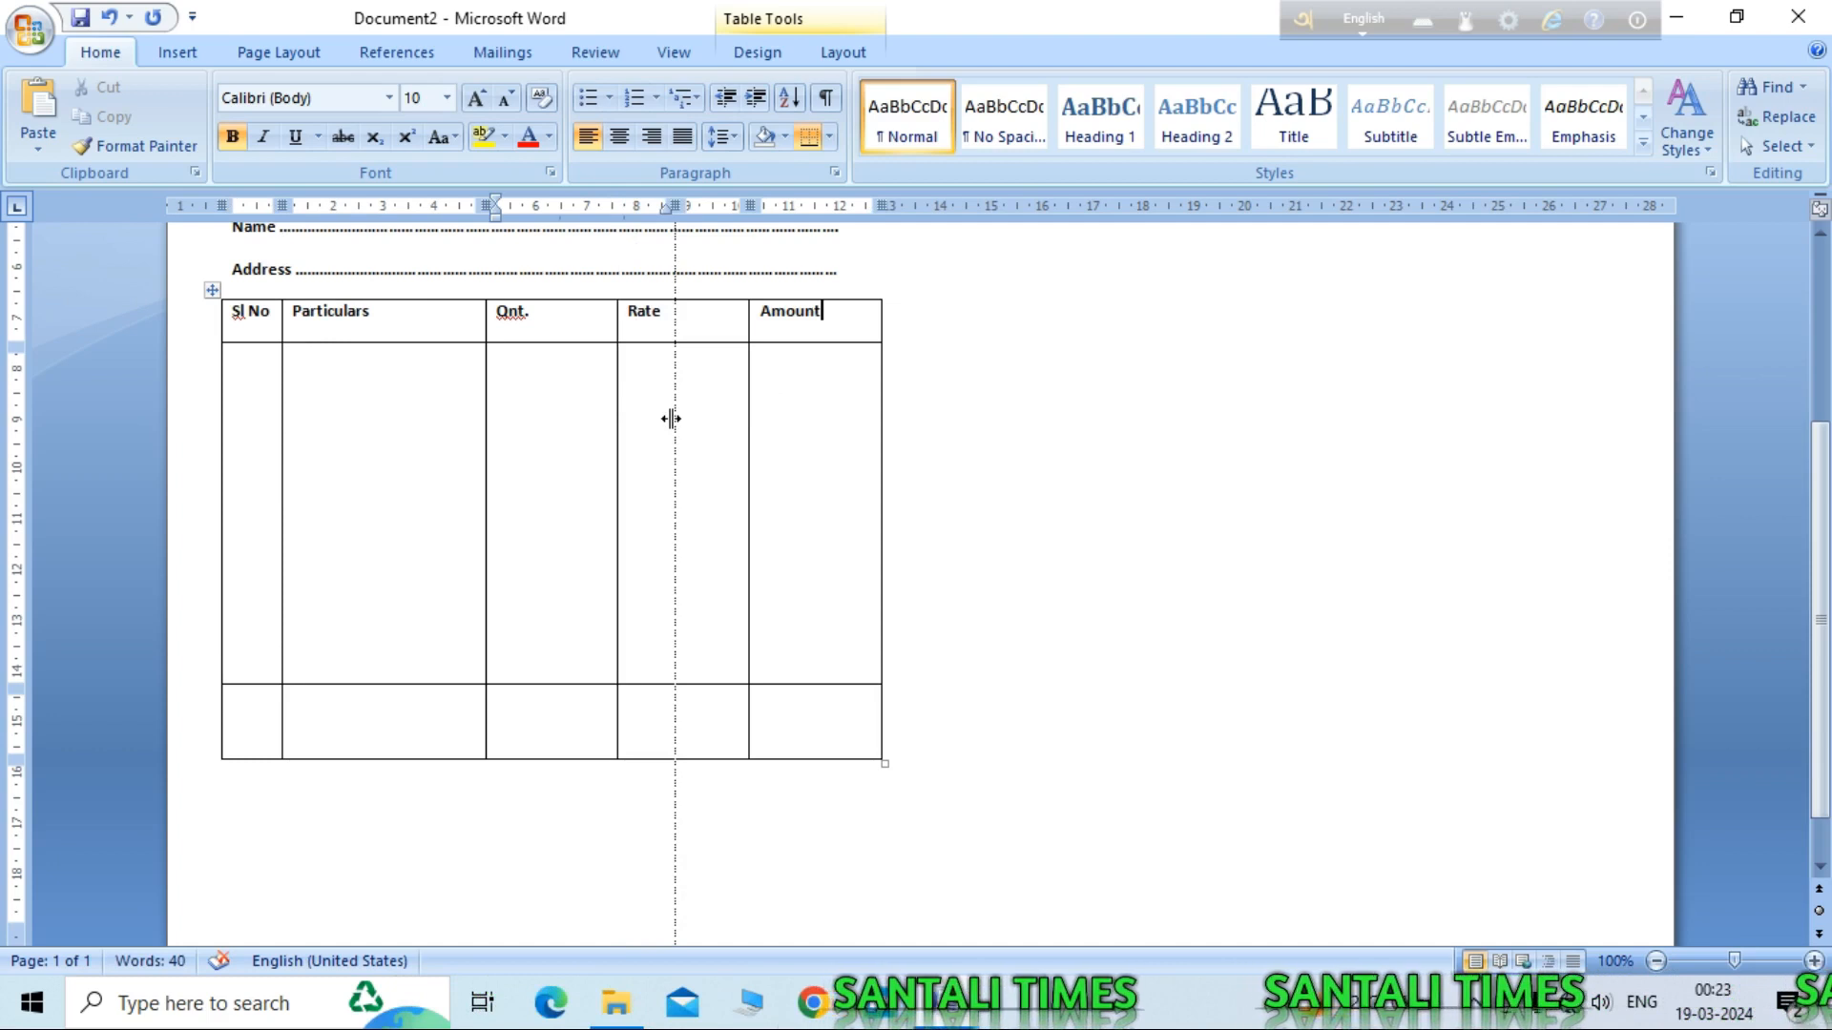
left_click_drag(671, 418, 672, 418)
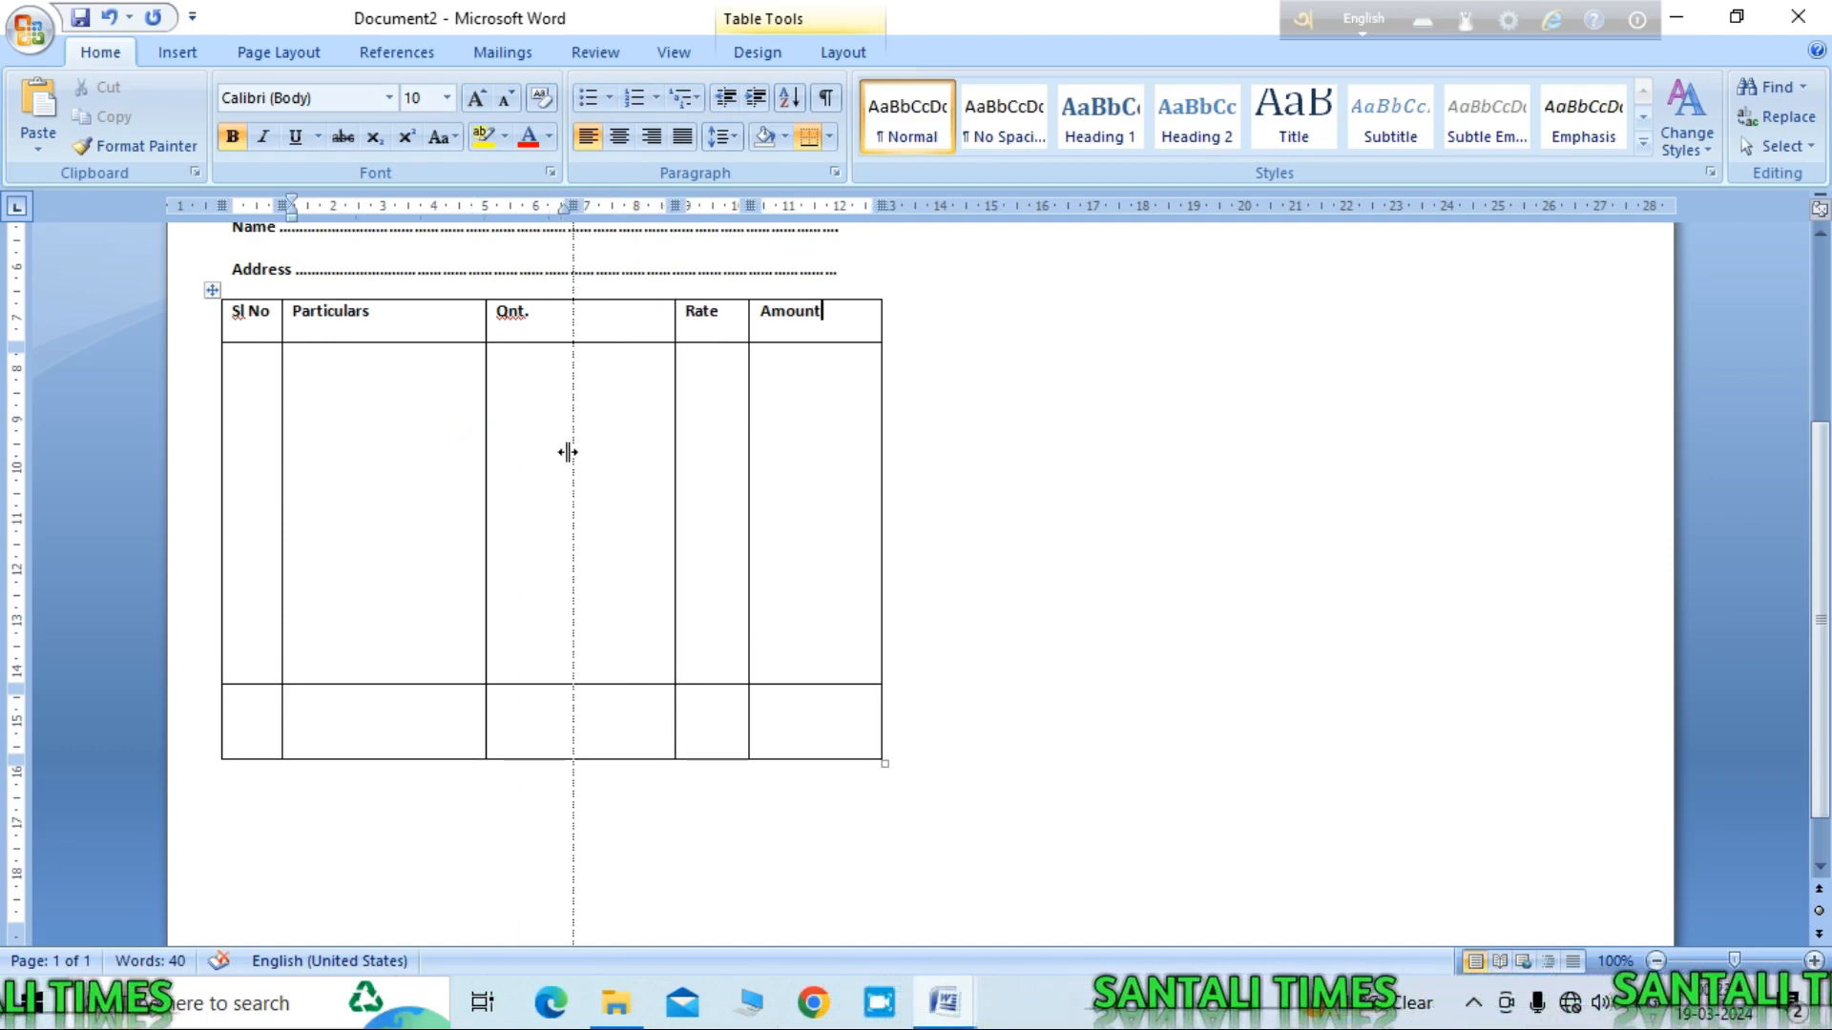
left_click_drag(570, 452, 596, 461)
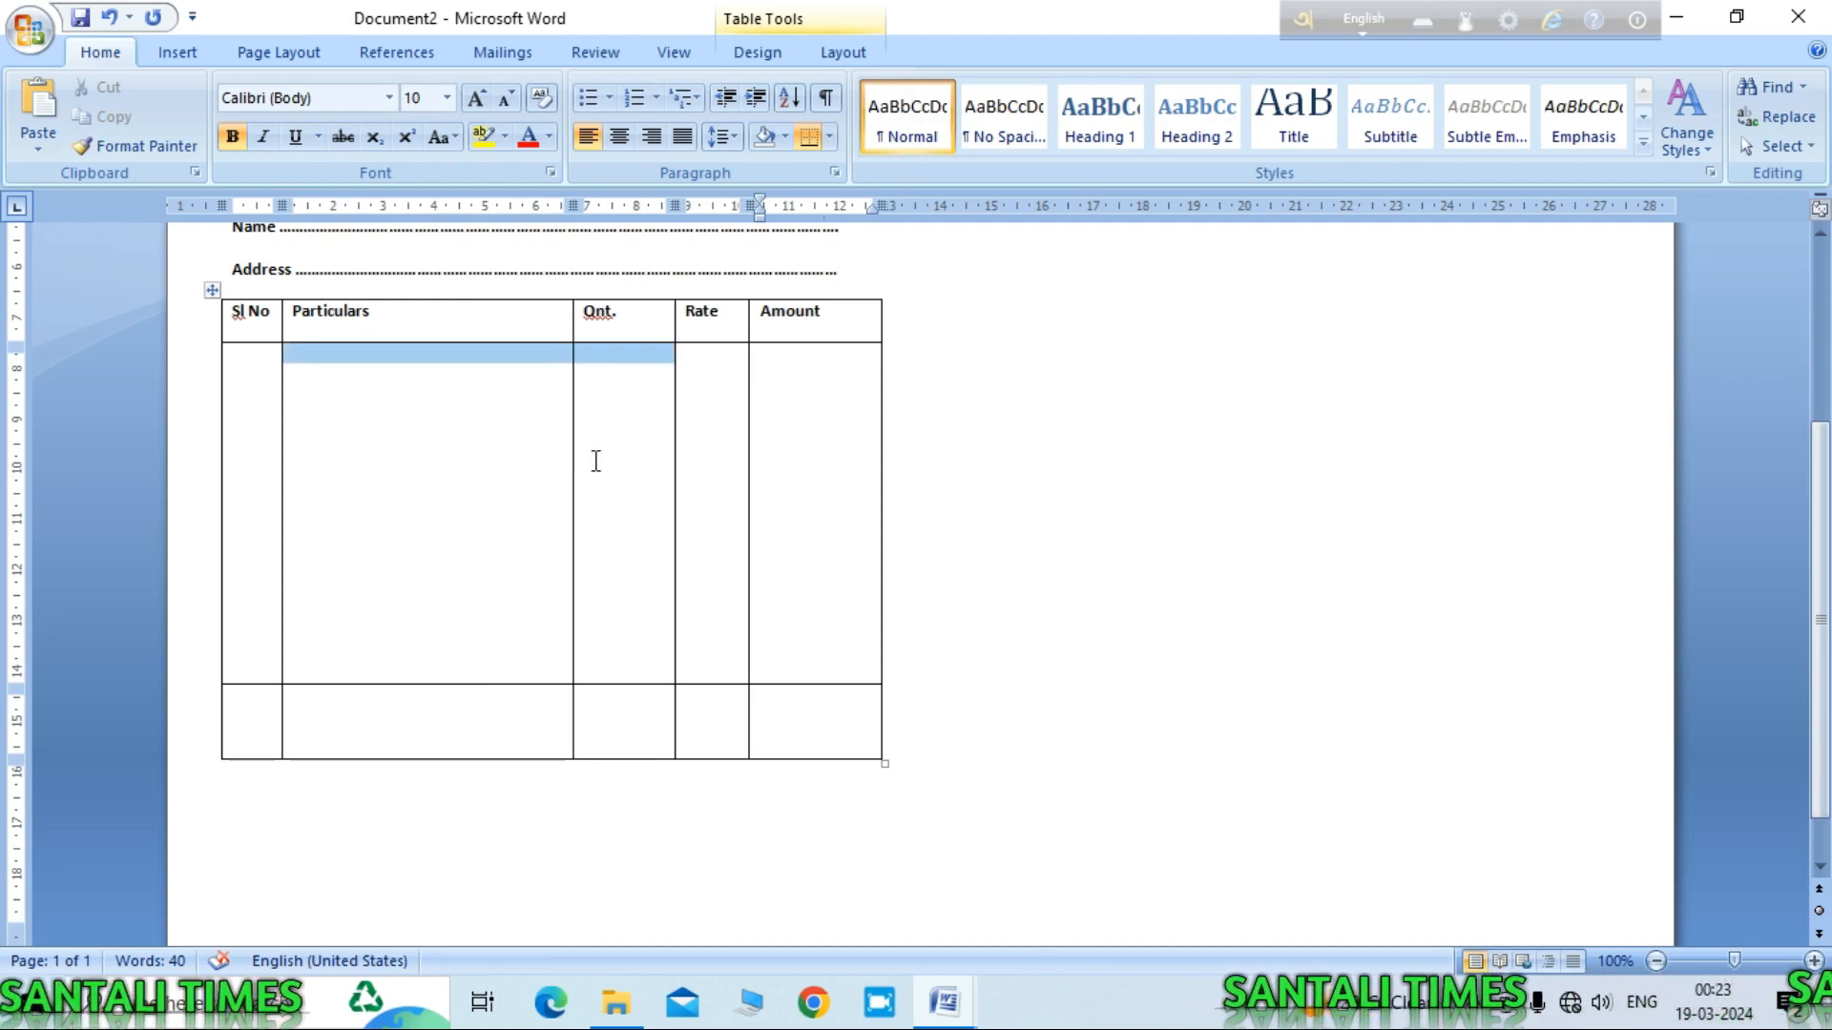
left_click(534, 477)
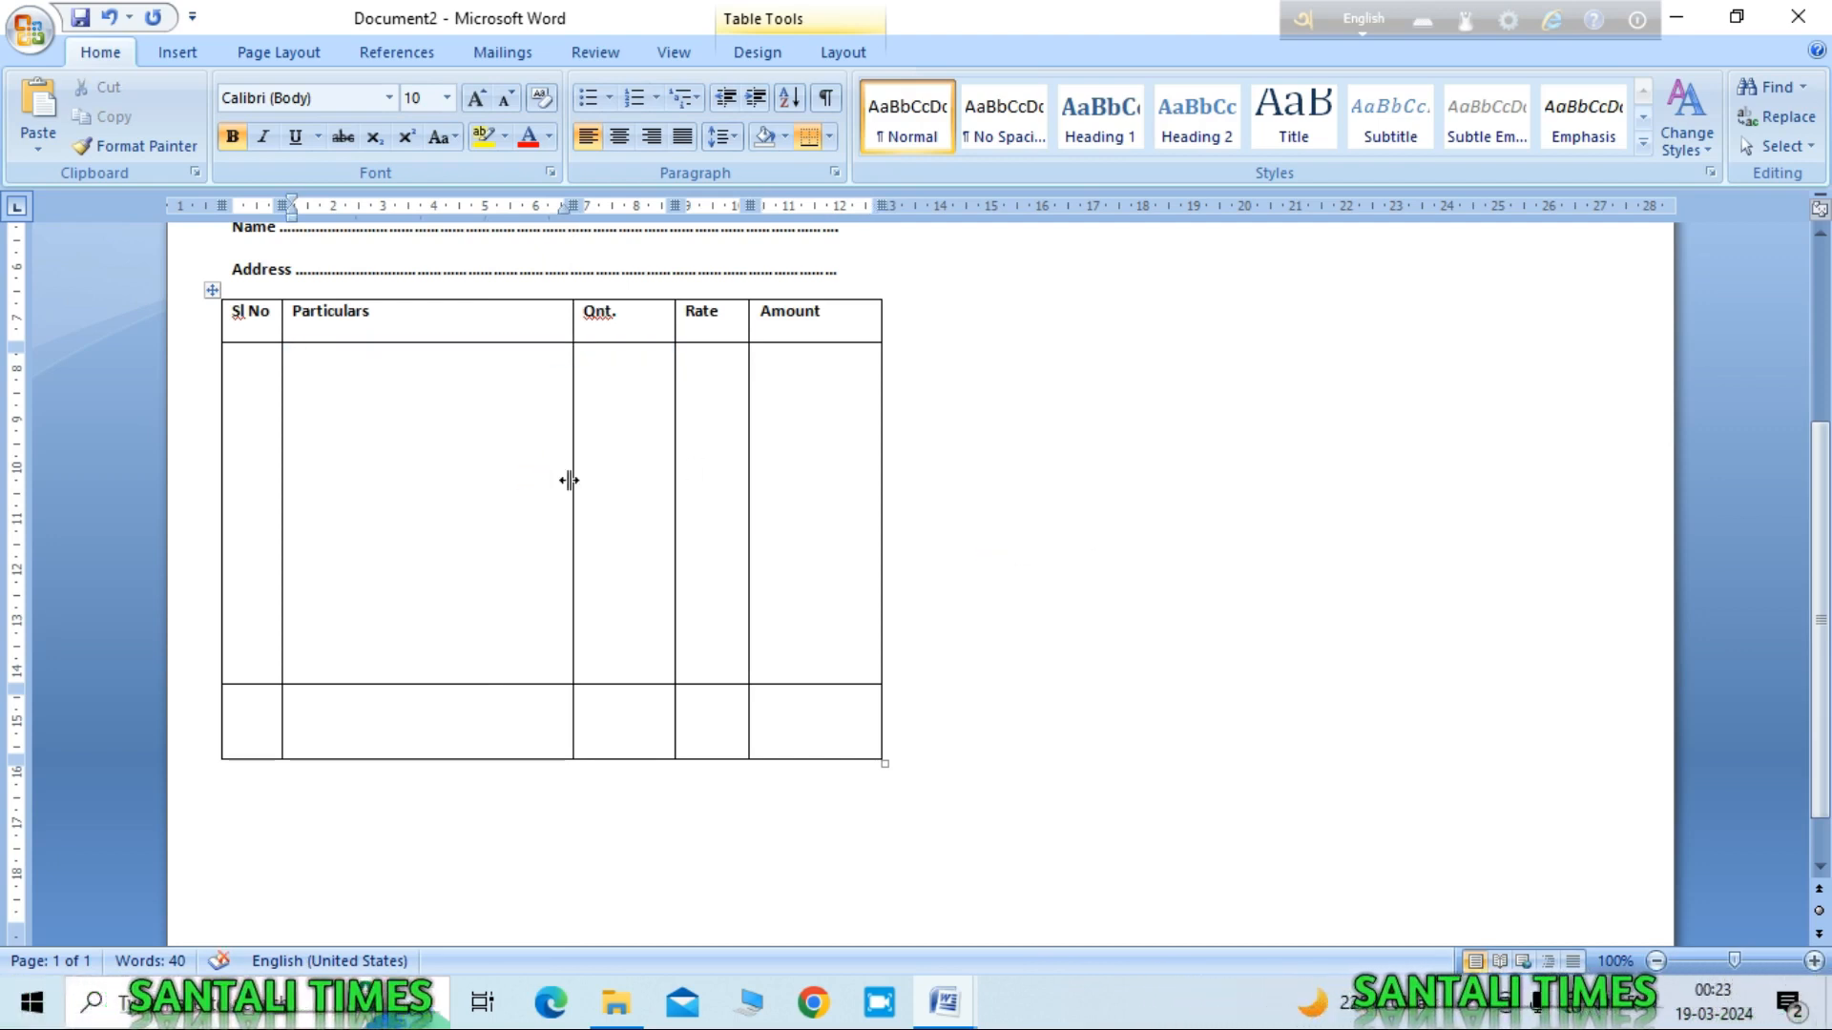
left_click_drag(573, 480, 598, 483)
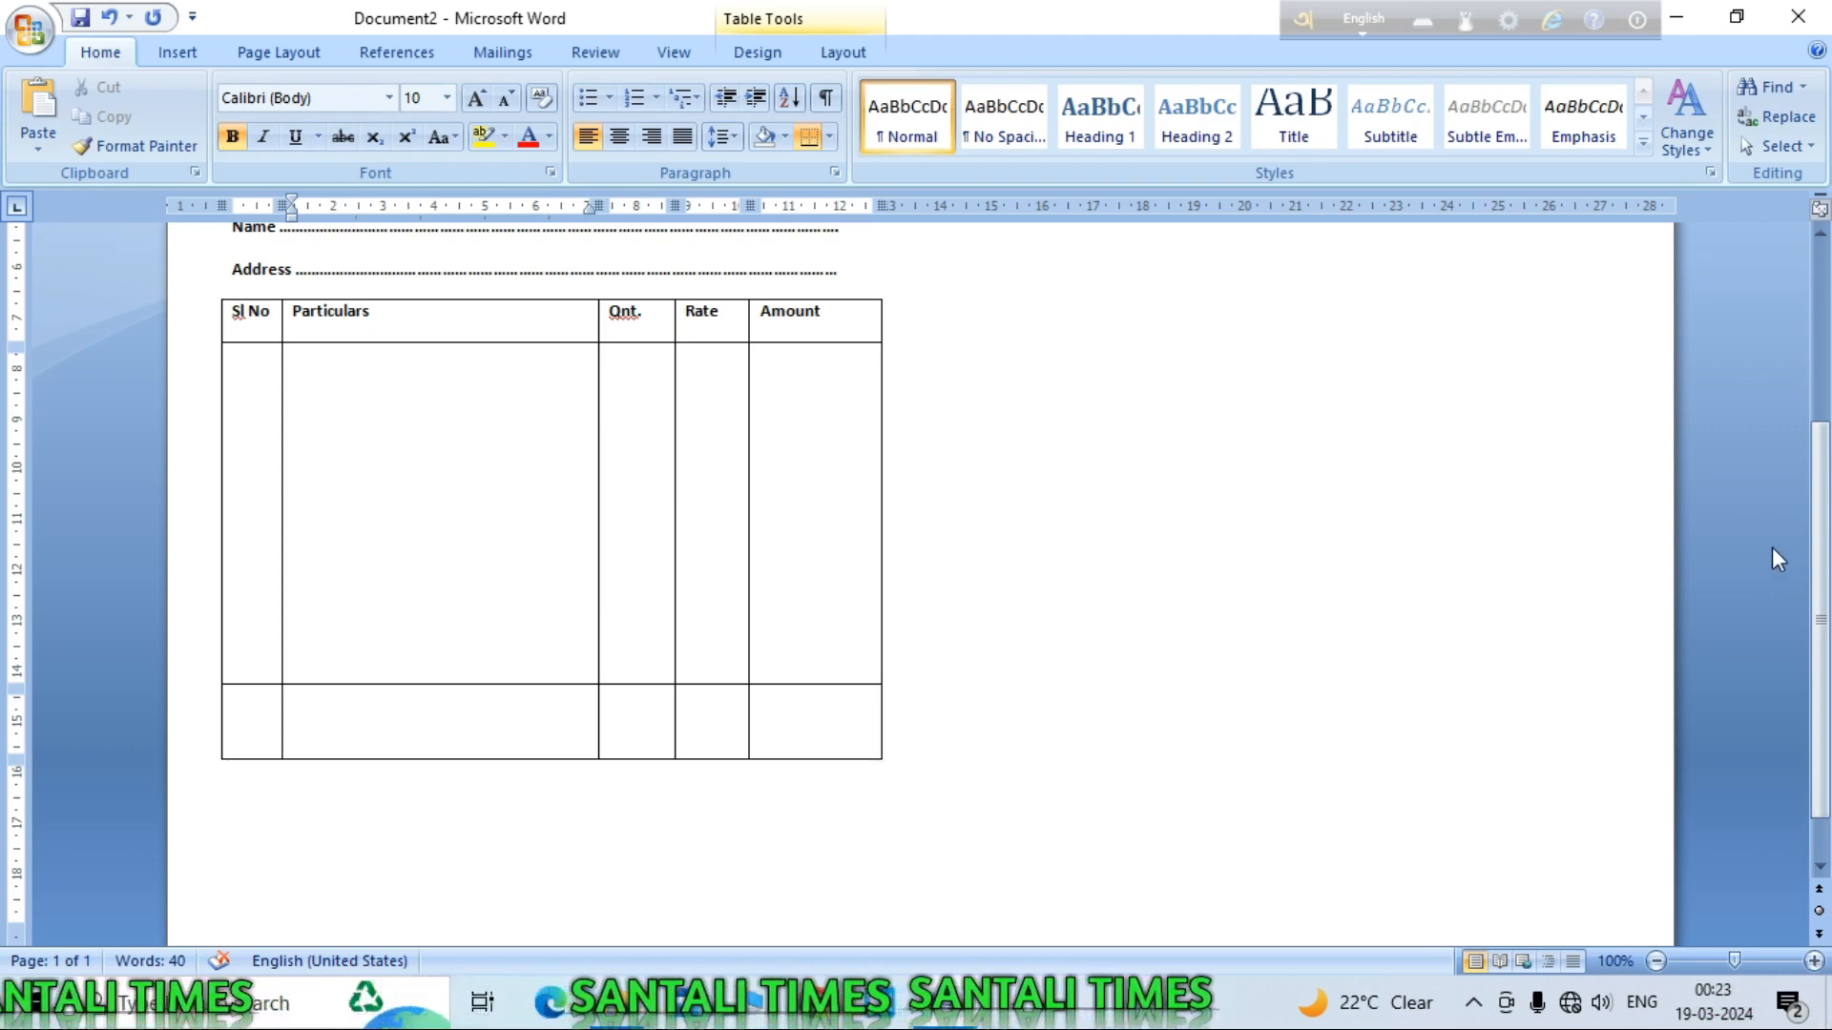
Step: Shorten the table's bottom row by dragging its lower border upward
scroll(1336, 638, "down", 1)
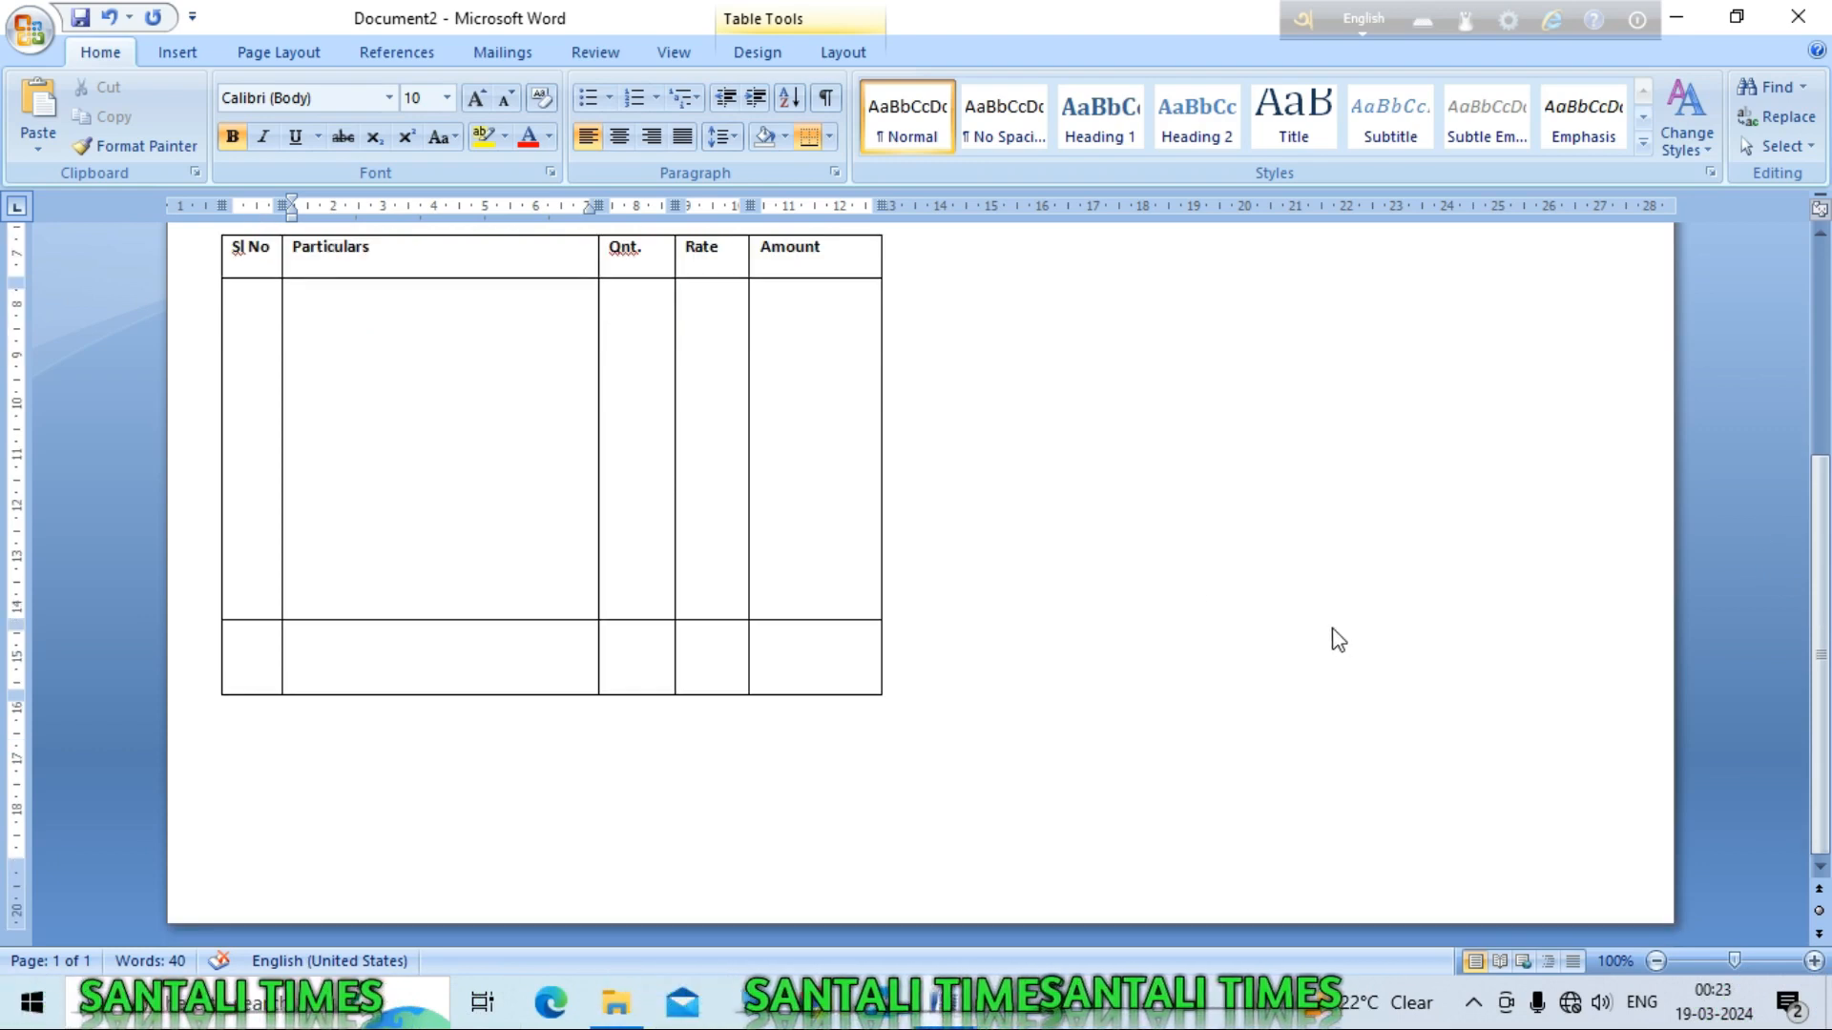
scroll(1299, 584, "up", 2)
left_click_drag(511, 823, 519, 798)
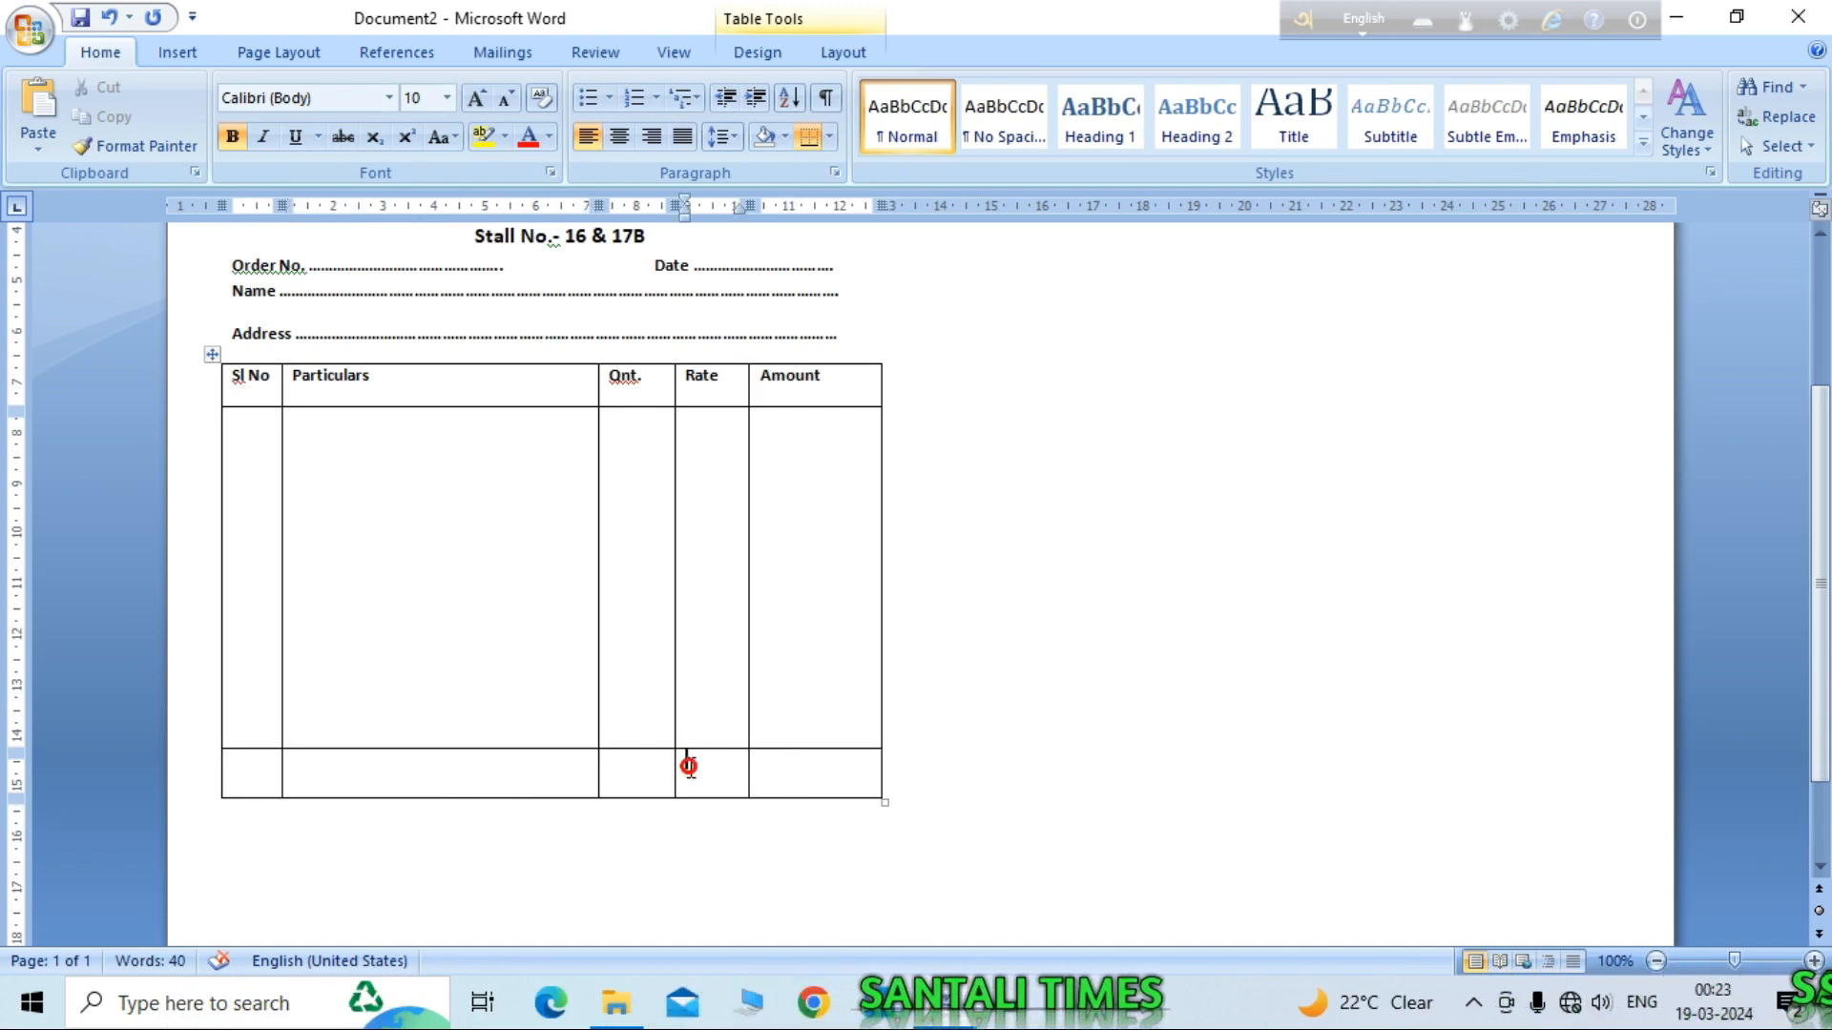
Step: Enter 'Total' in the bottom row's Rate cell and select the whole header row
type("T")
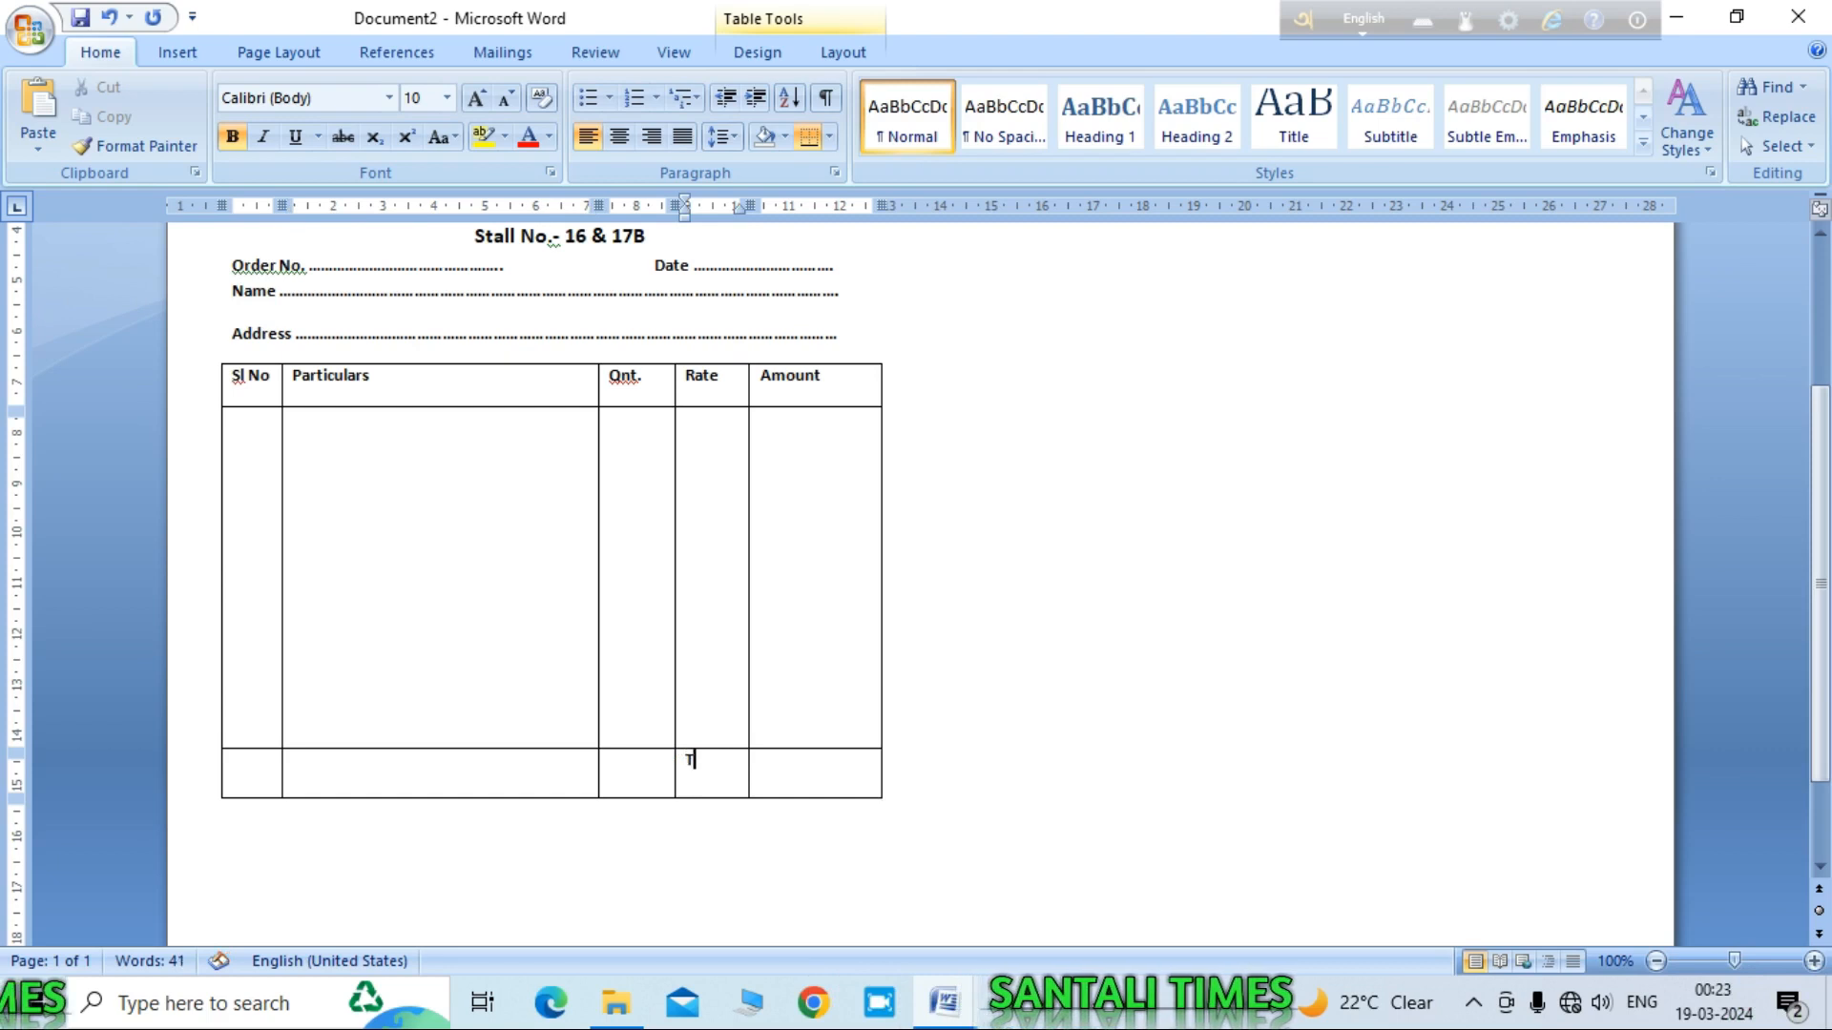
type("otal")
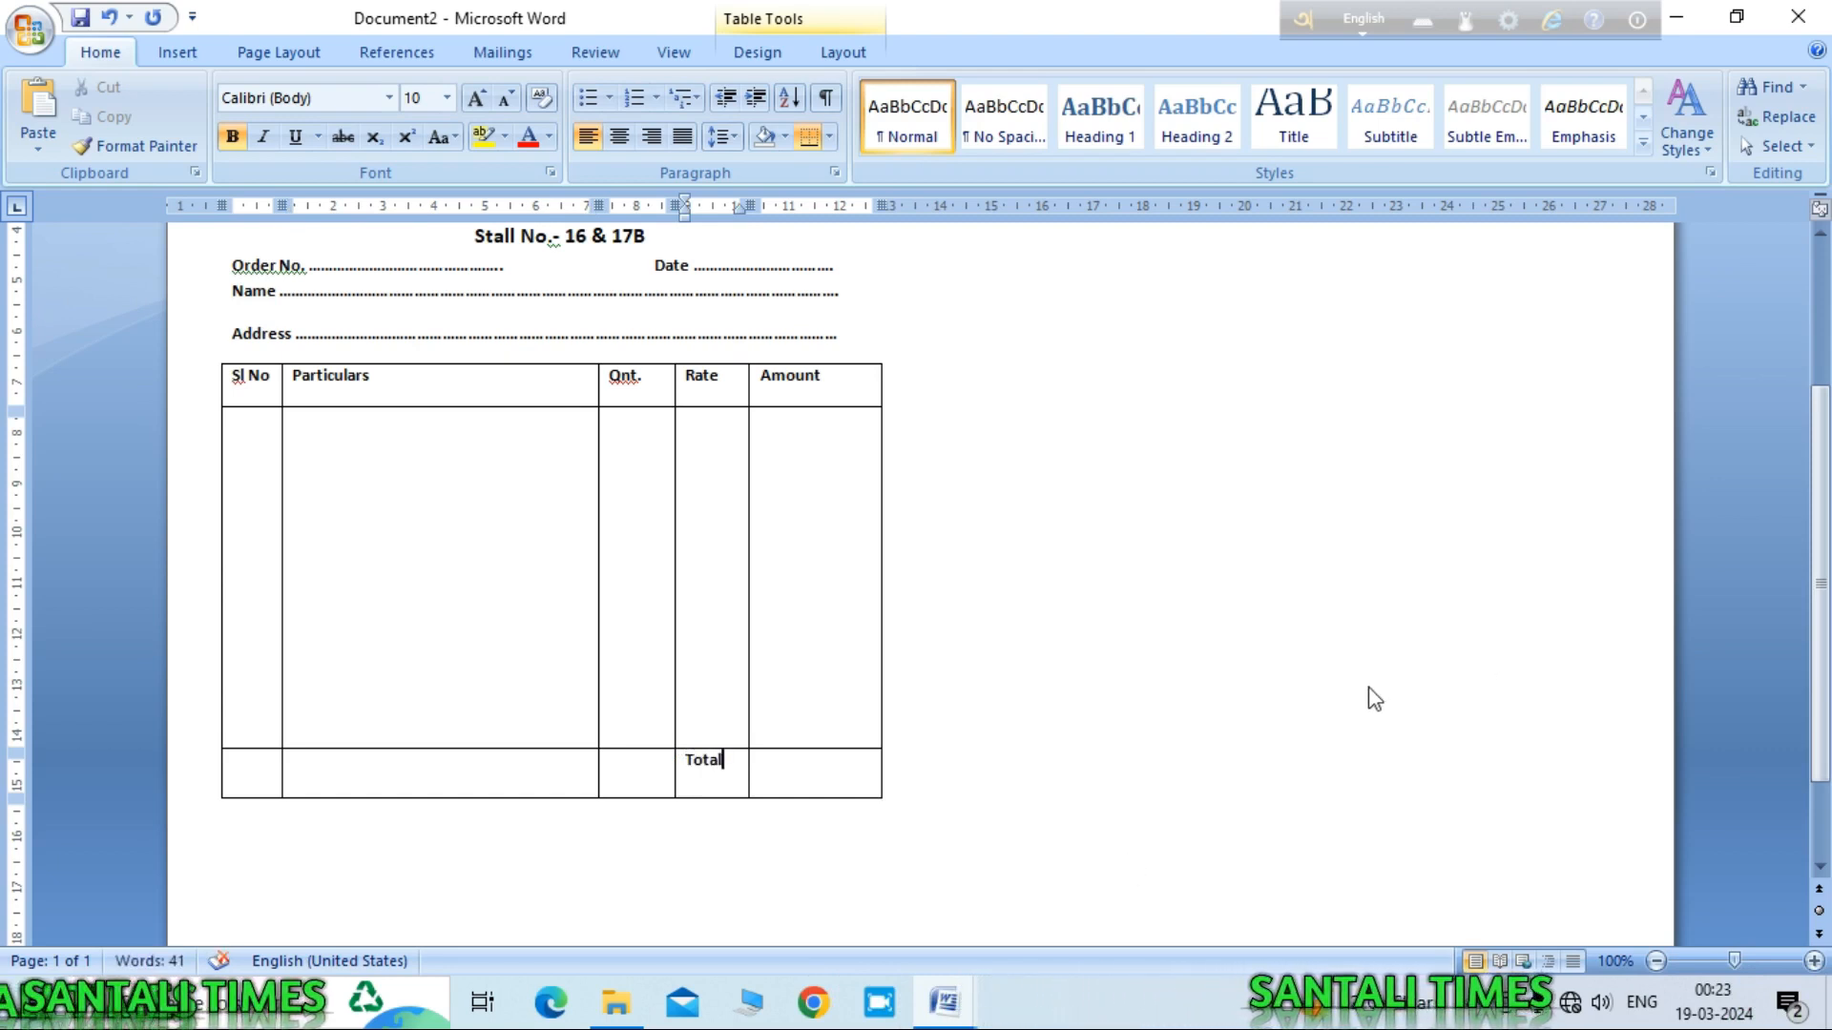
left_click_drag(827, 384, 246, 386)
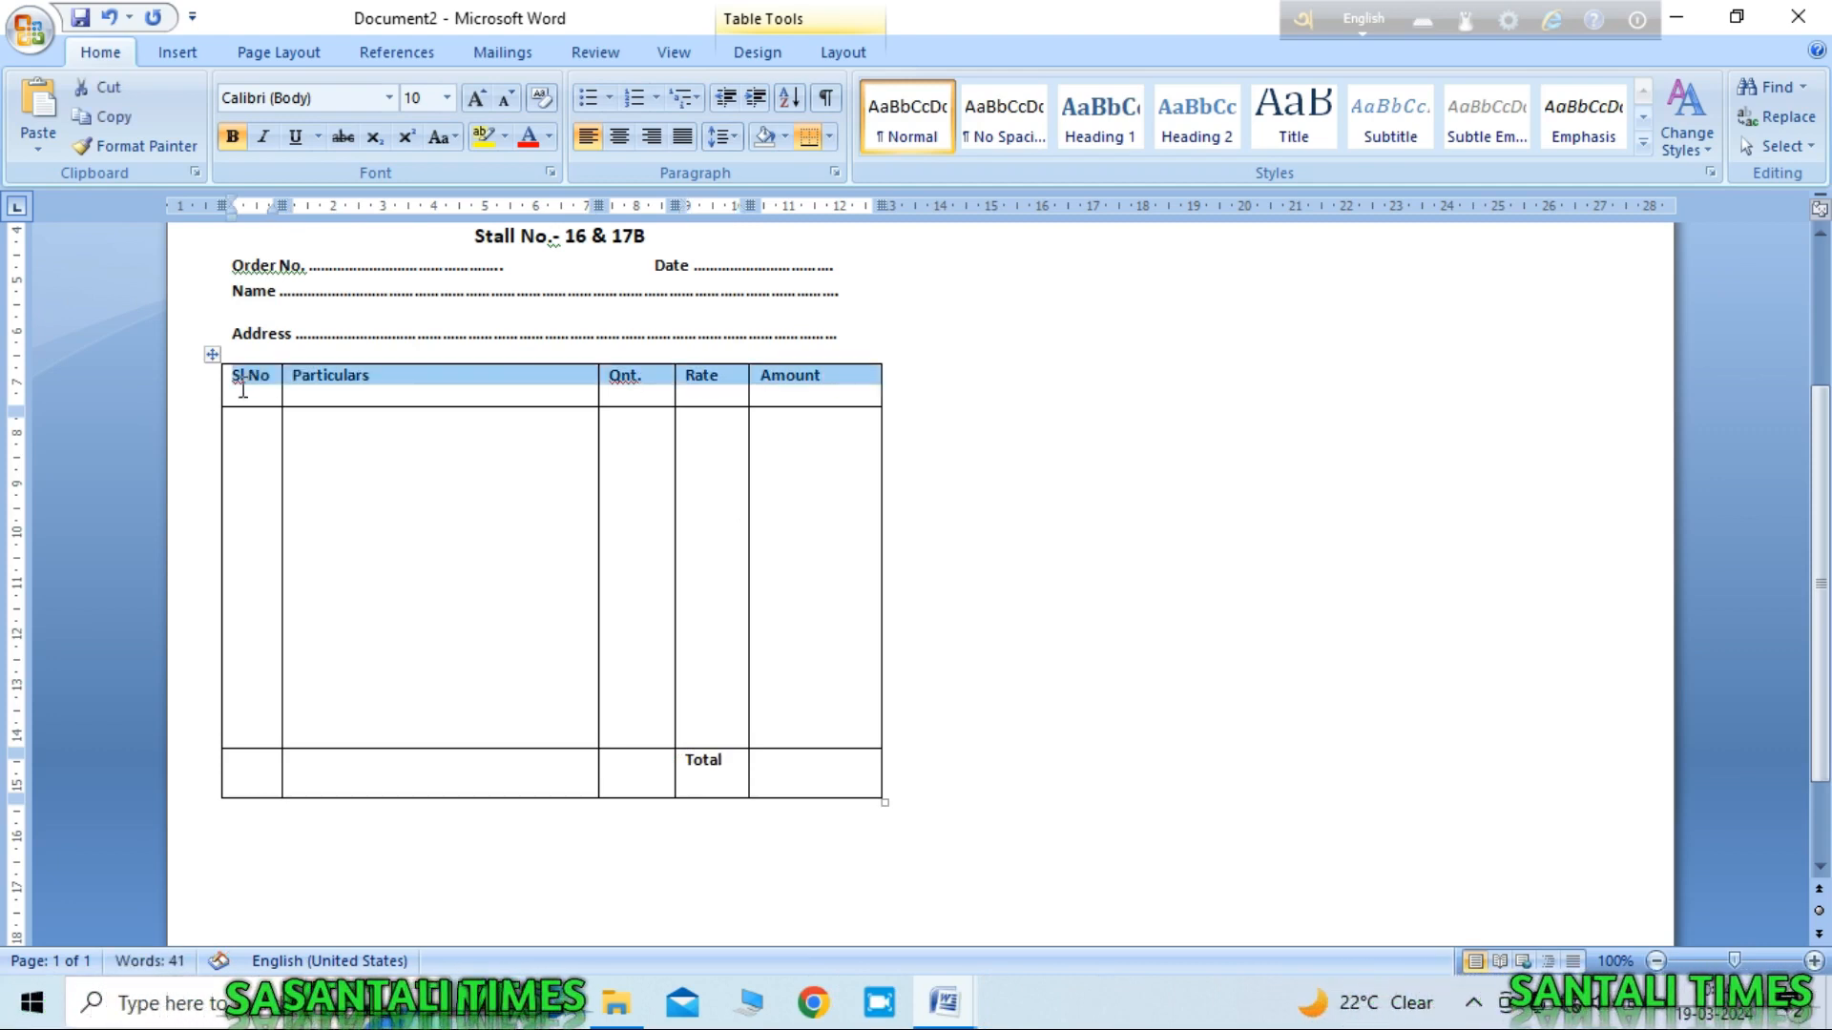
Step: Centre the header labels horizontally and vertically within their cells
left_click(621, 138)
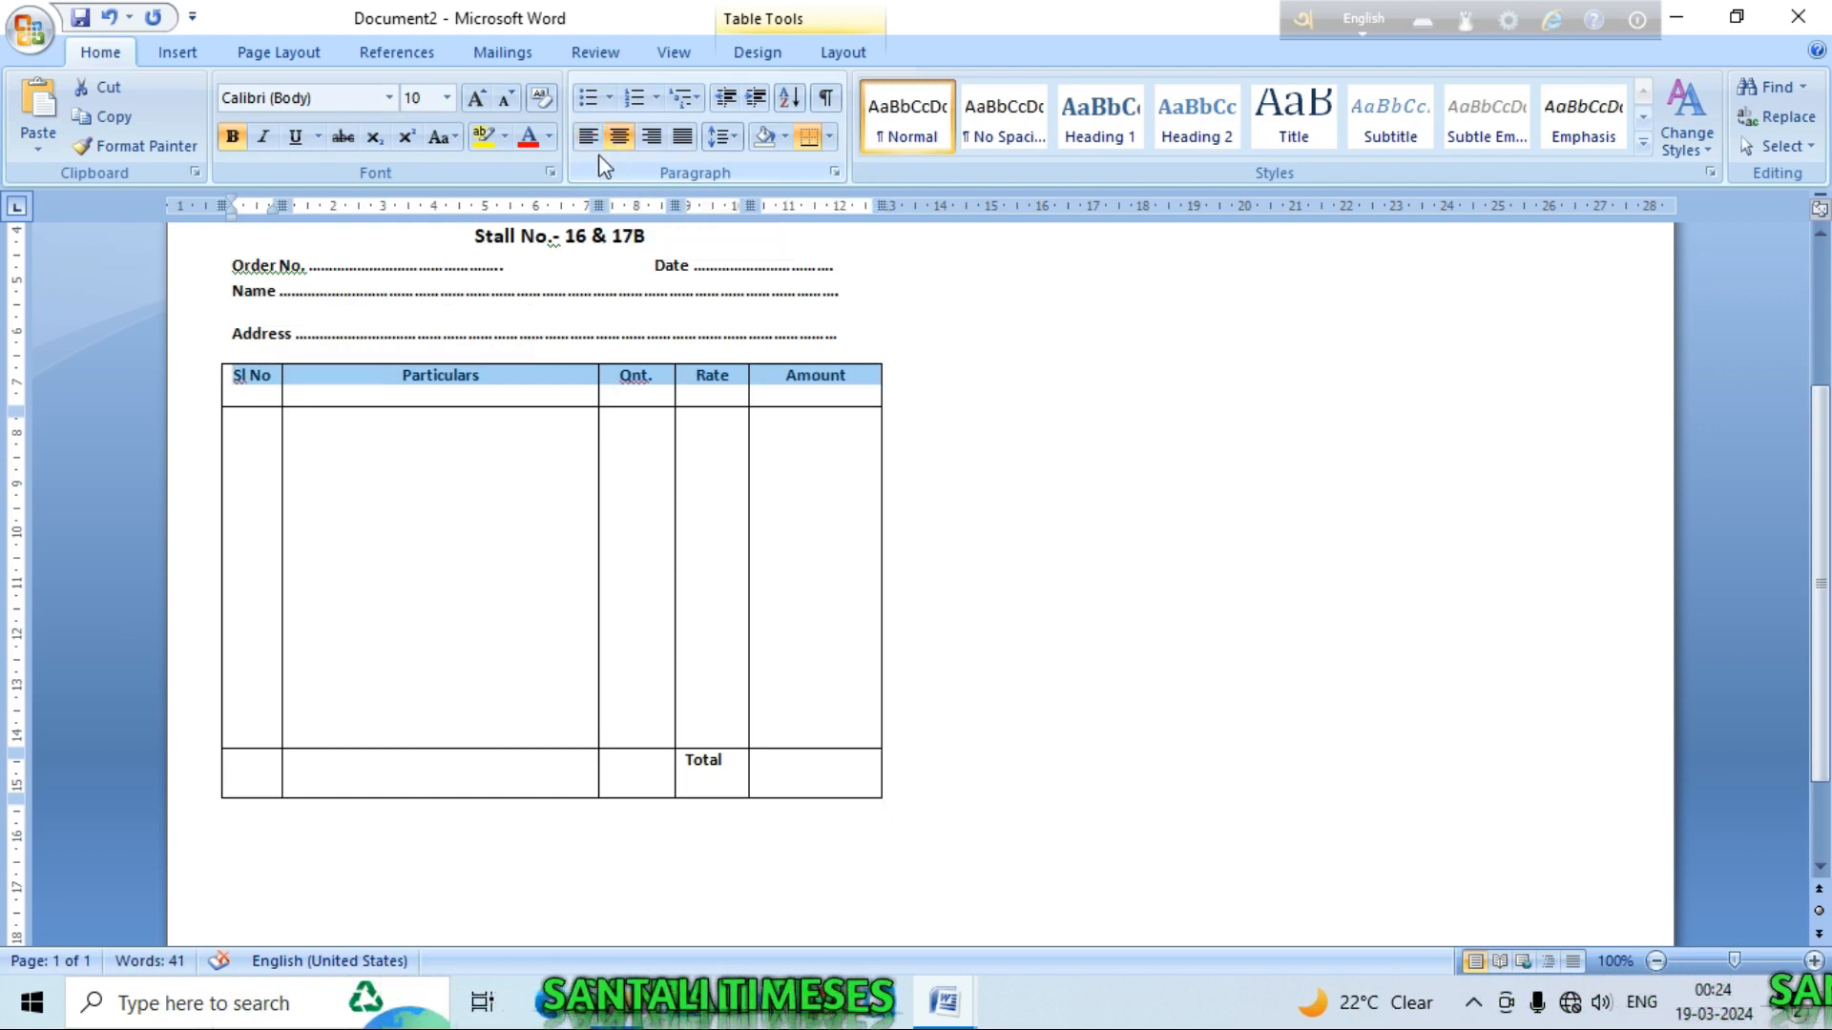
left_click(844, 52)
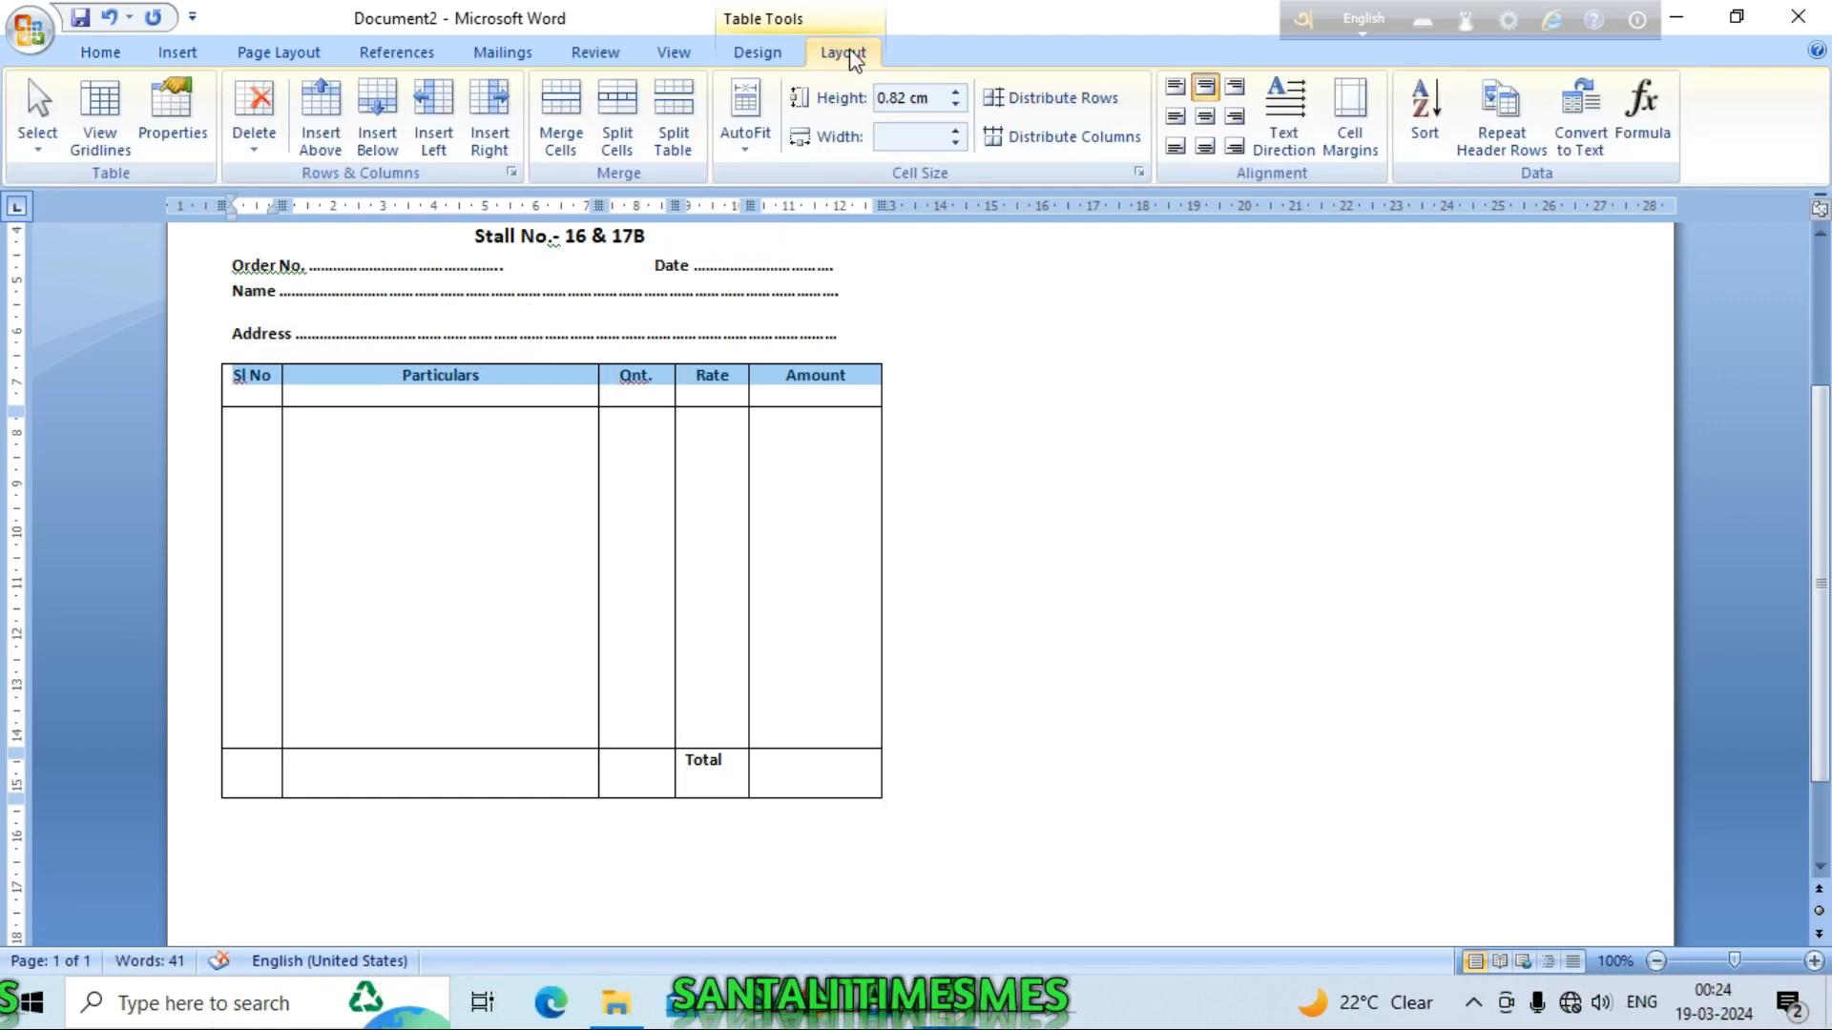
left_click(1206, 118)
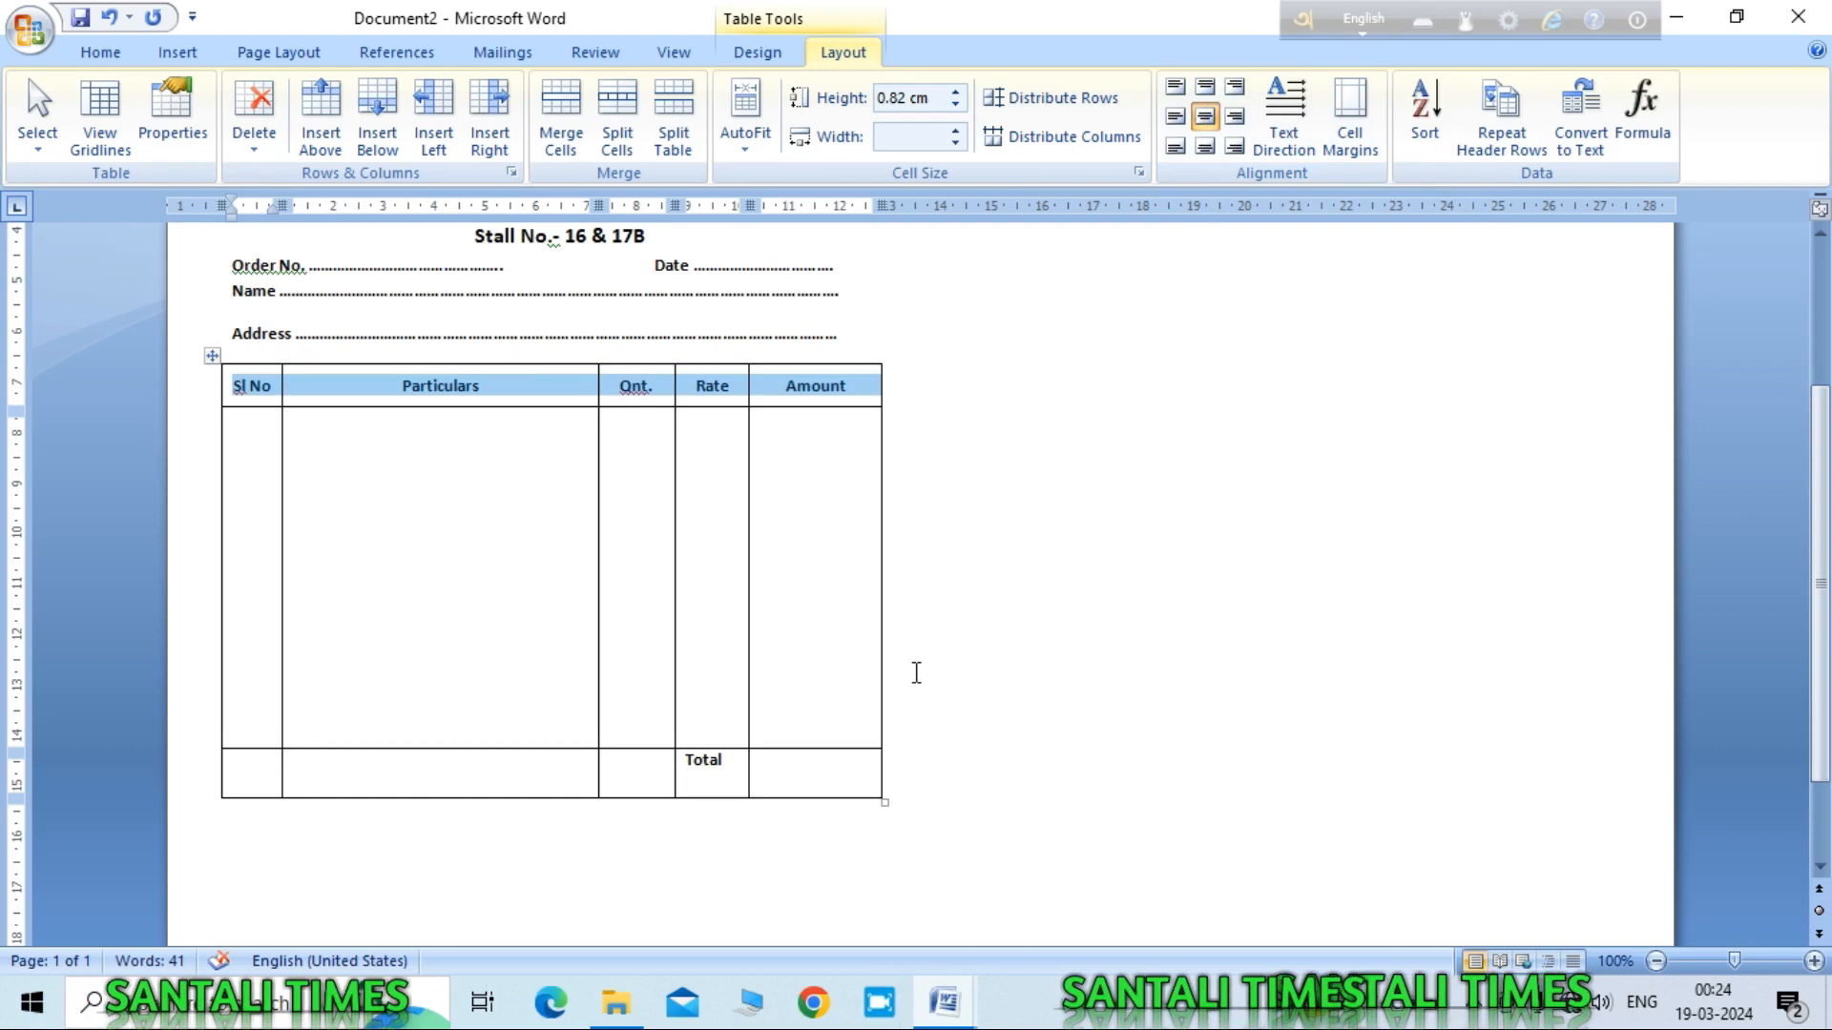
left_click(849, 564)
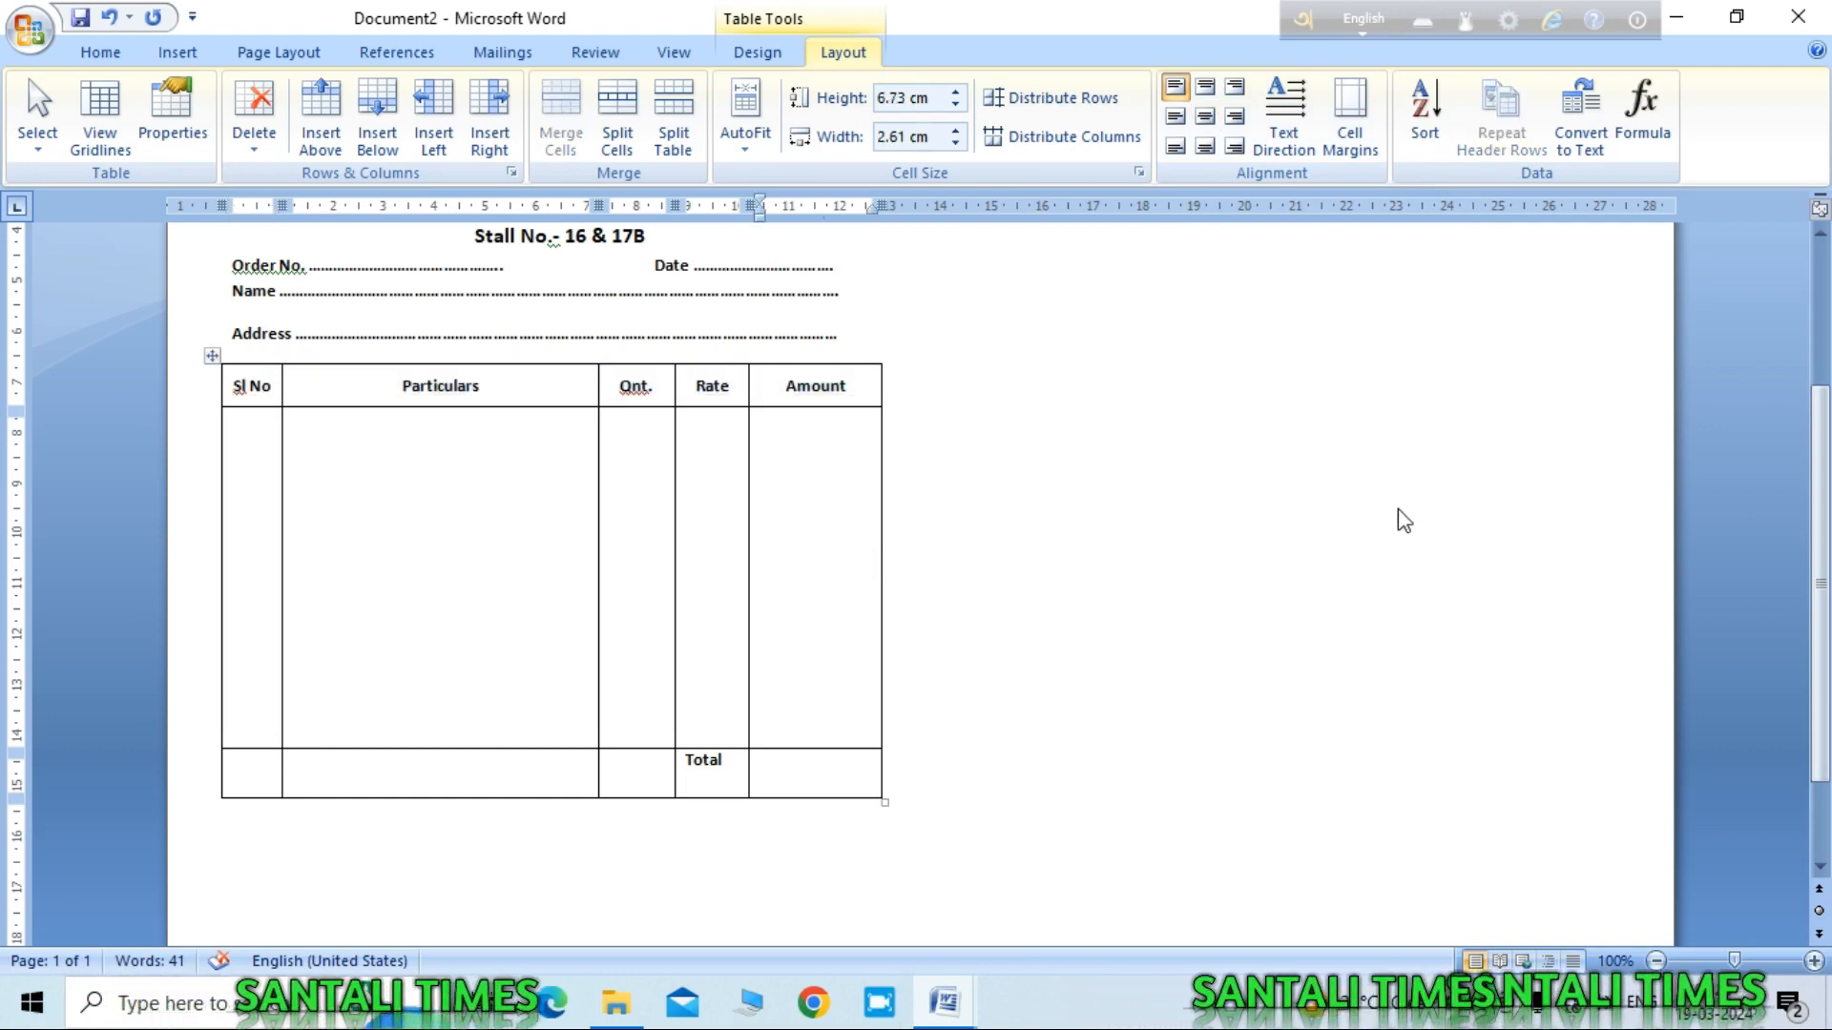
Step: Centre 'Total' horizontally and vertically within its Rate cell
double_click(696, 762)
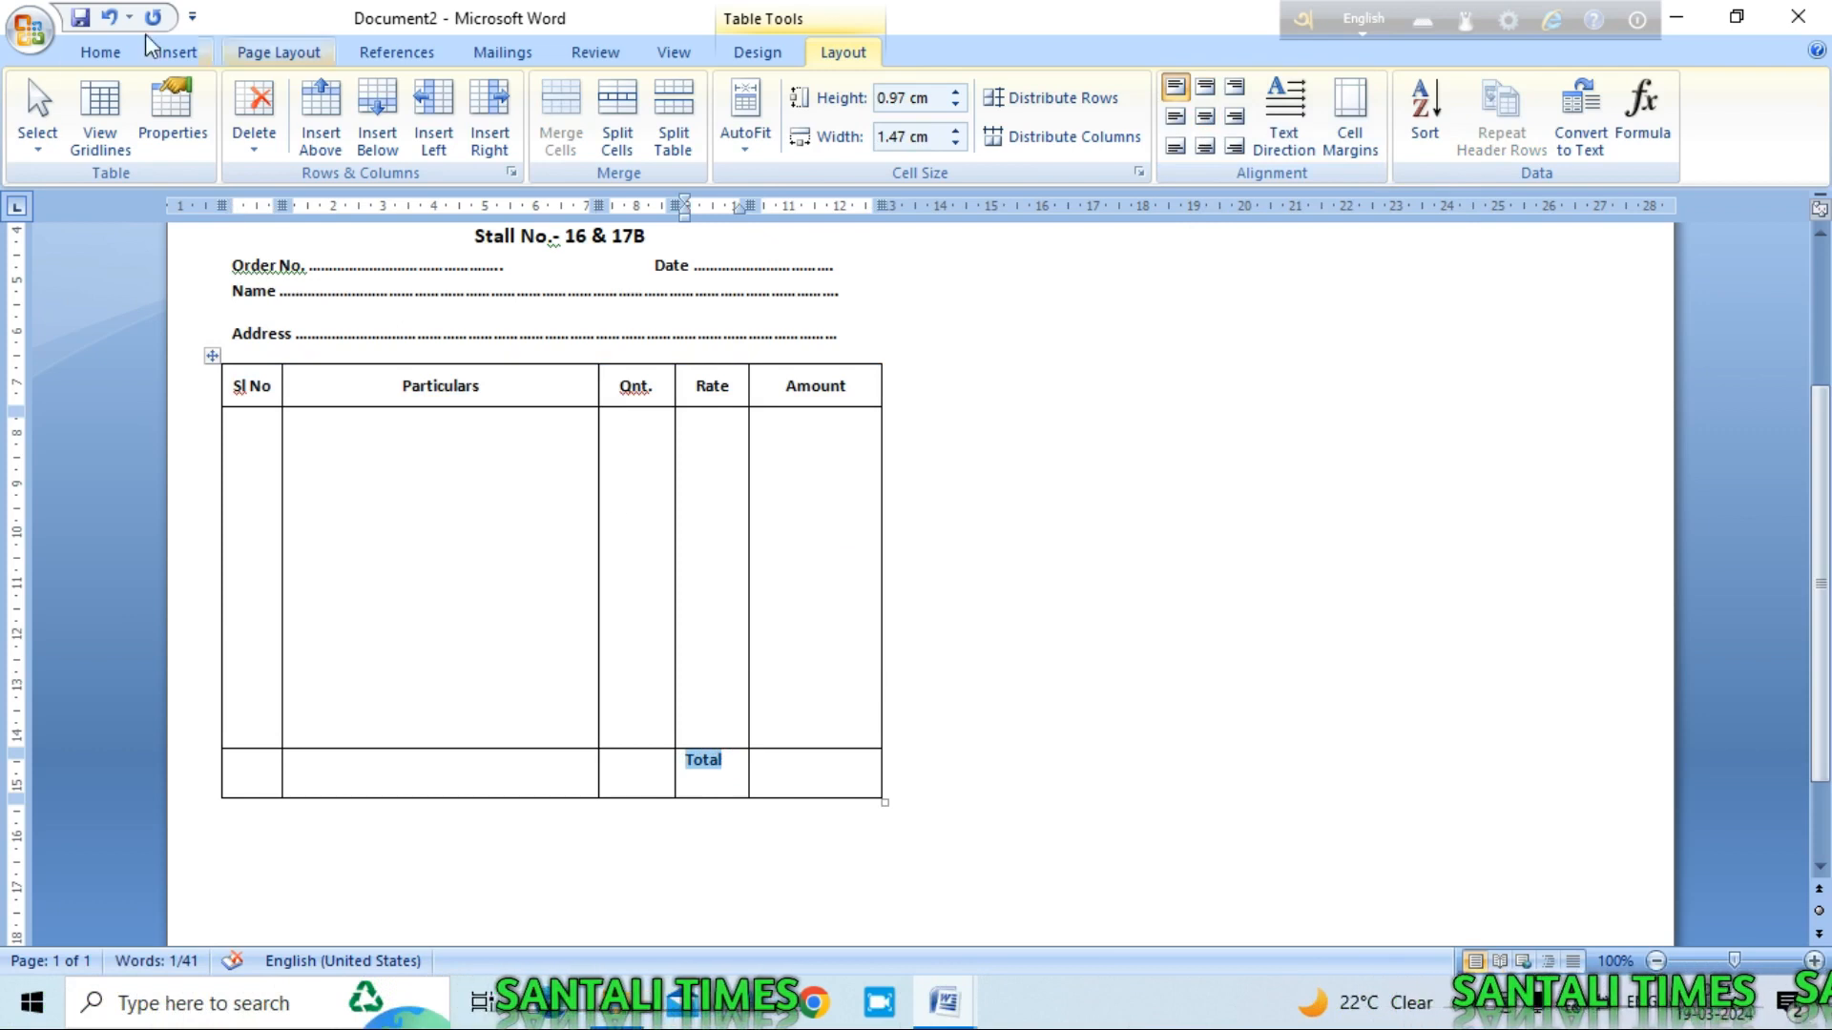
left_click(100, 53)
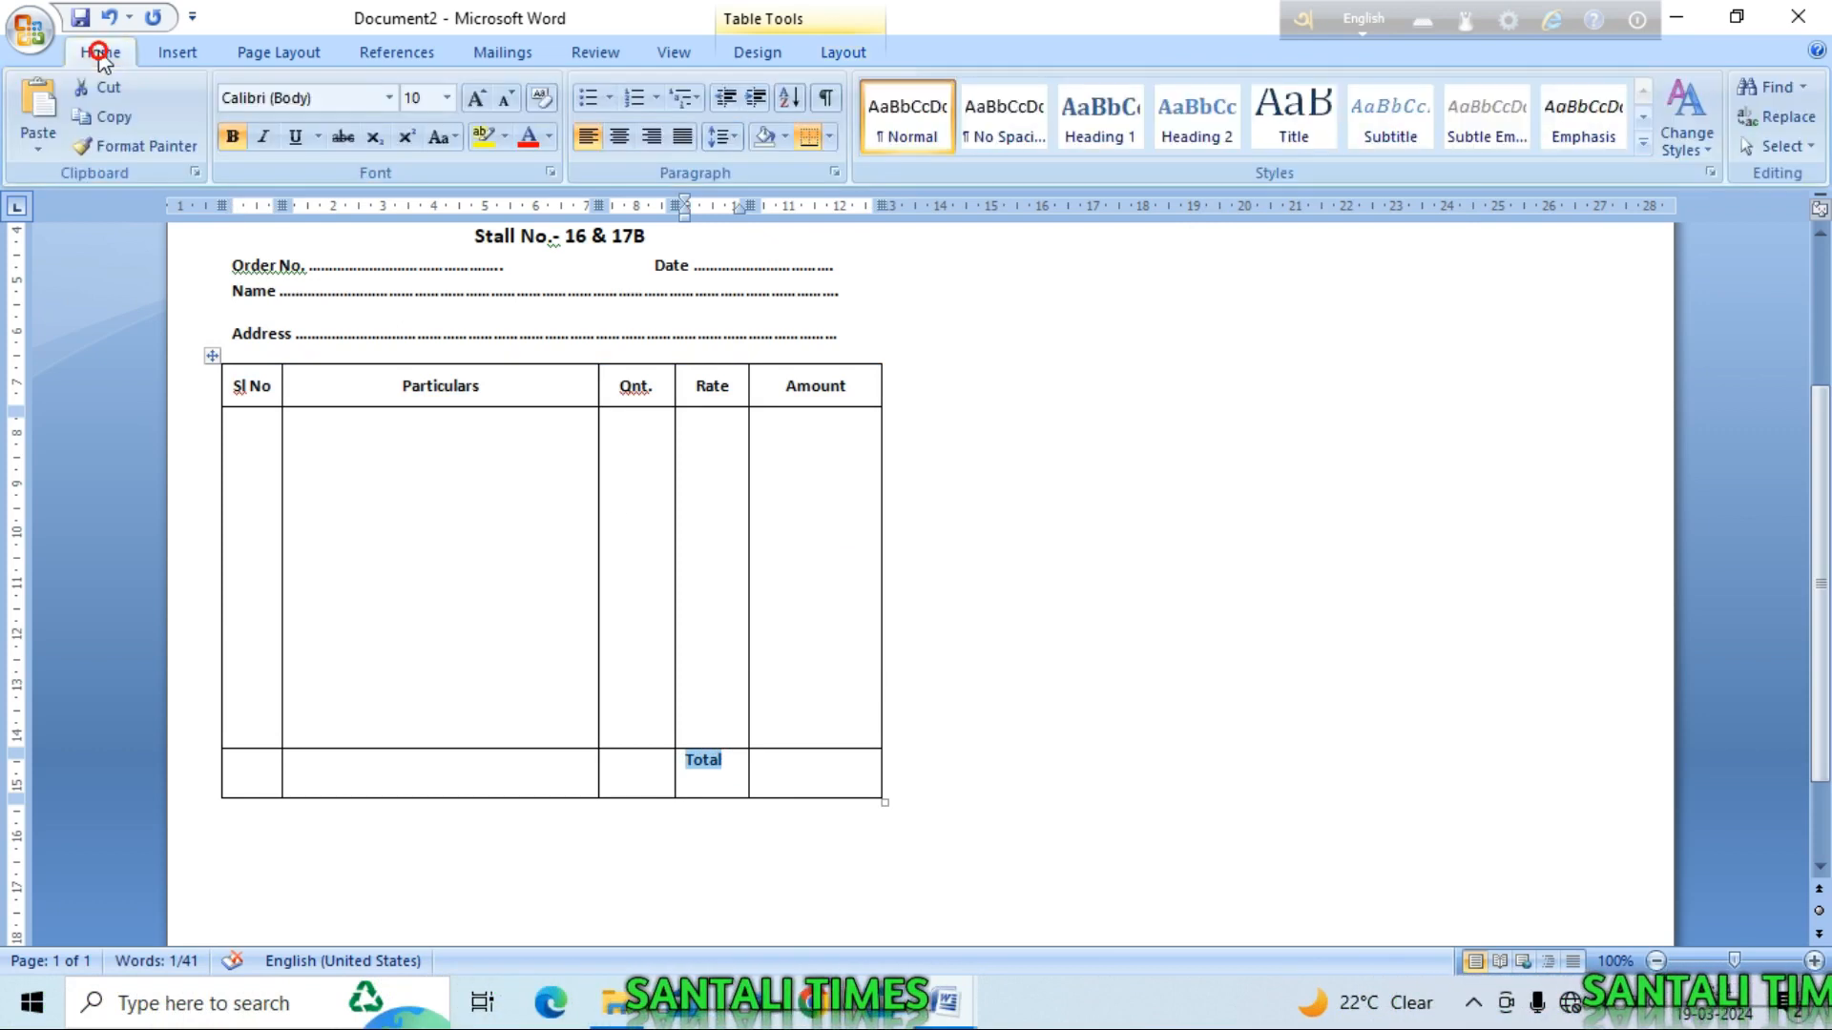
left_click(621, 139)
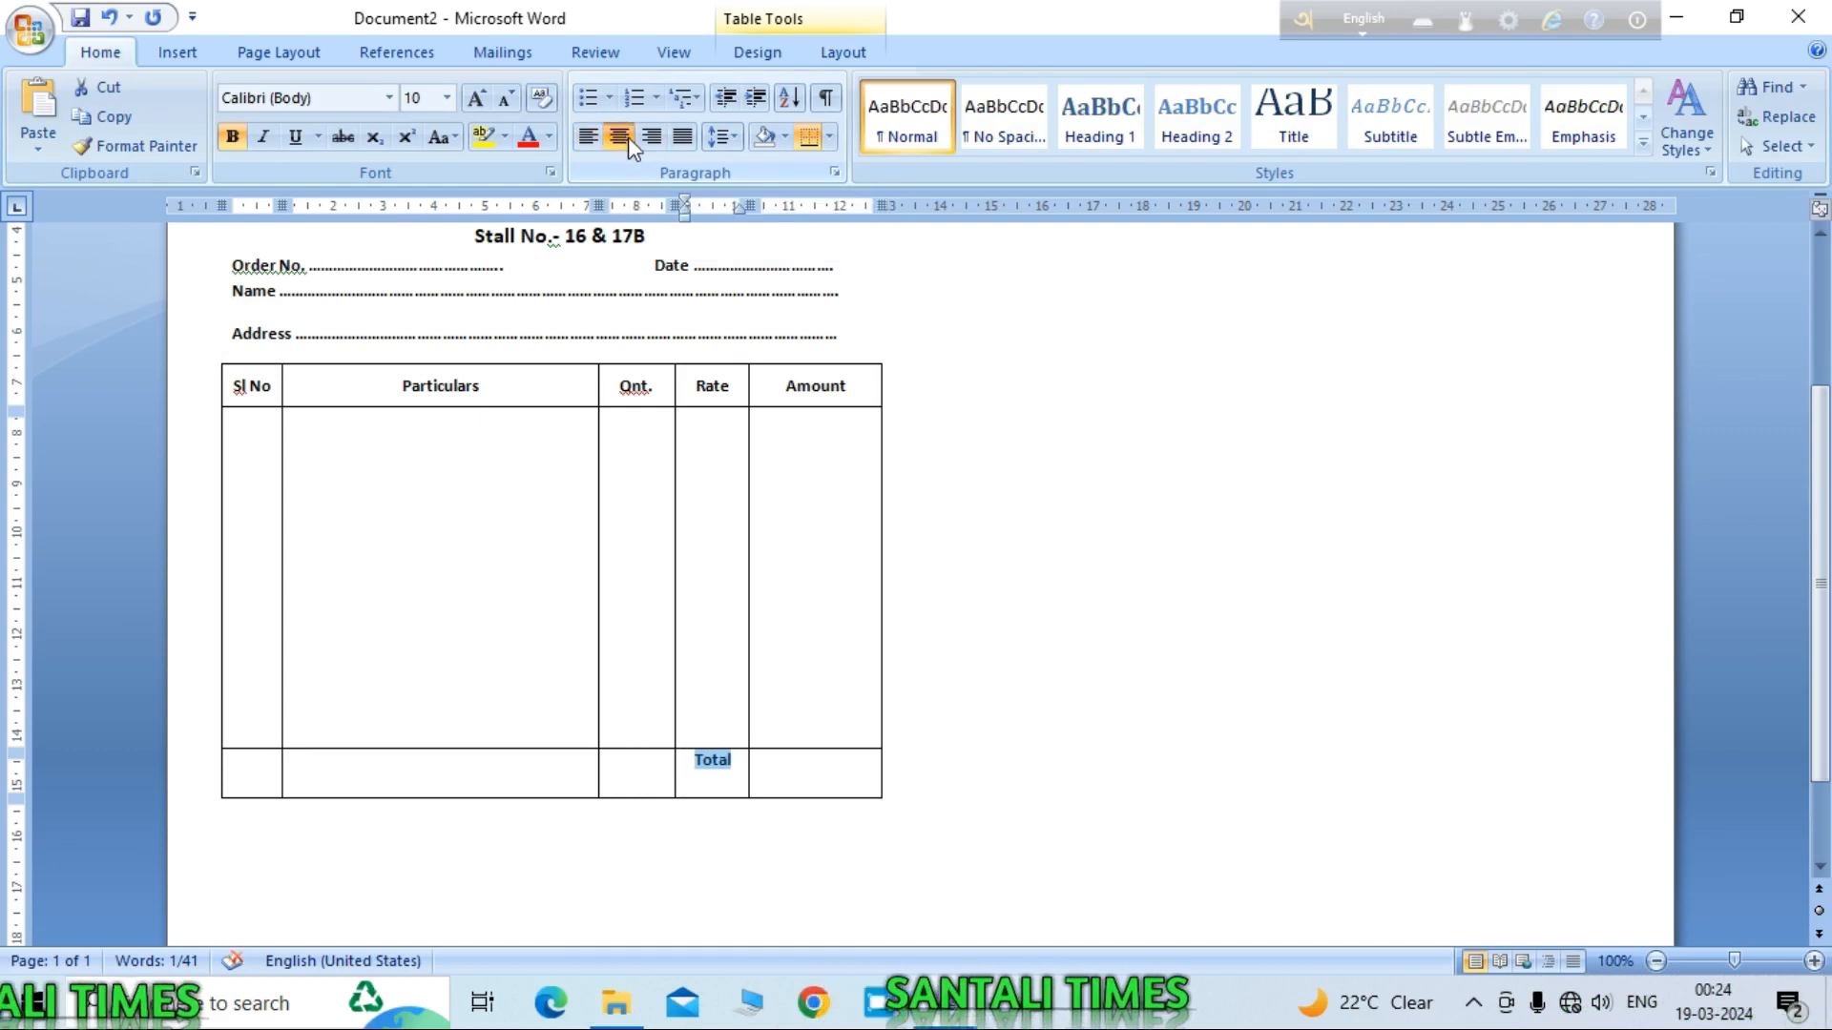
left_click(843, 54)
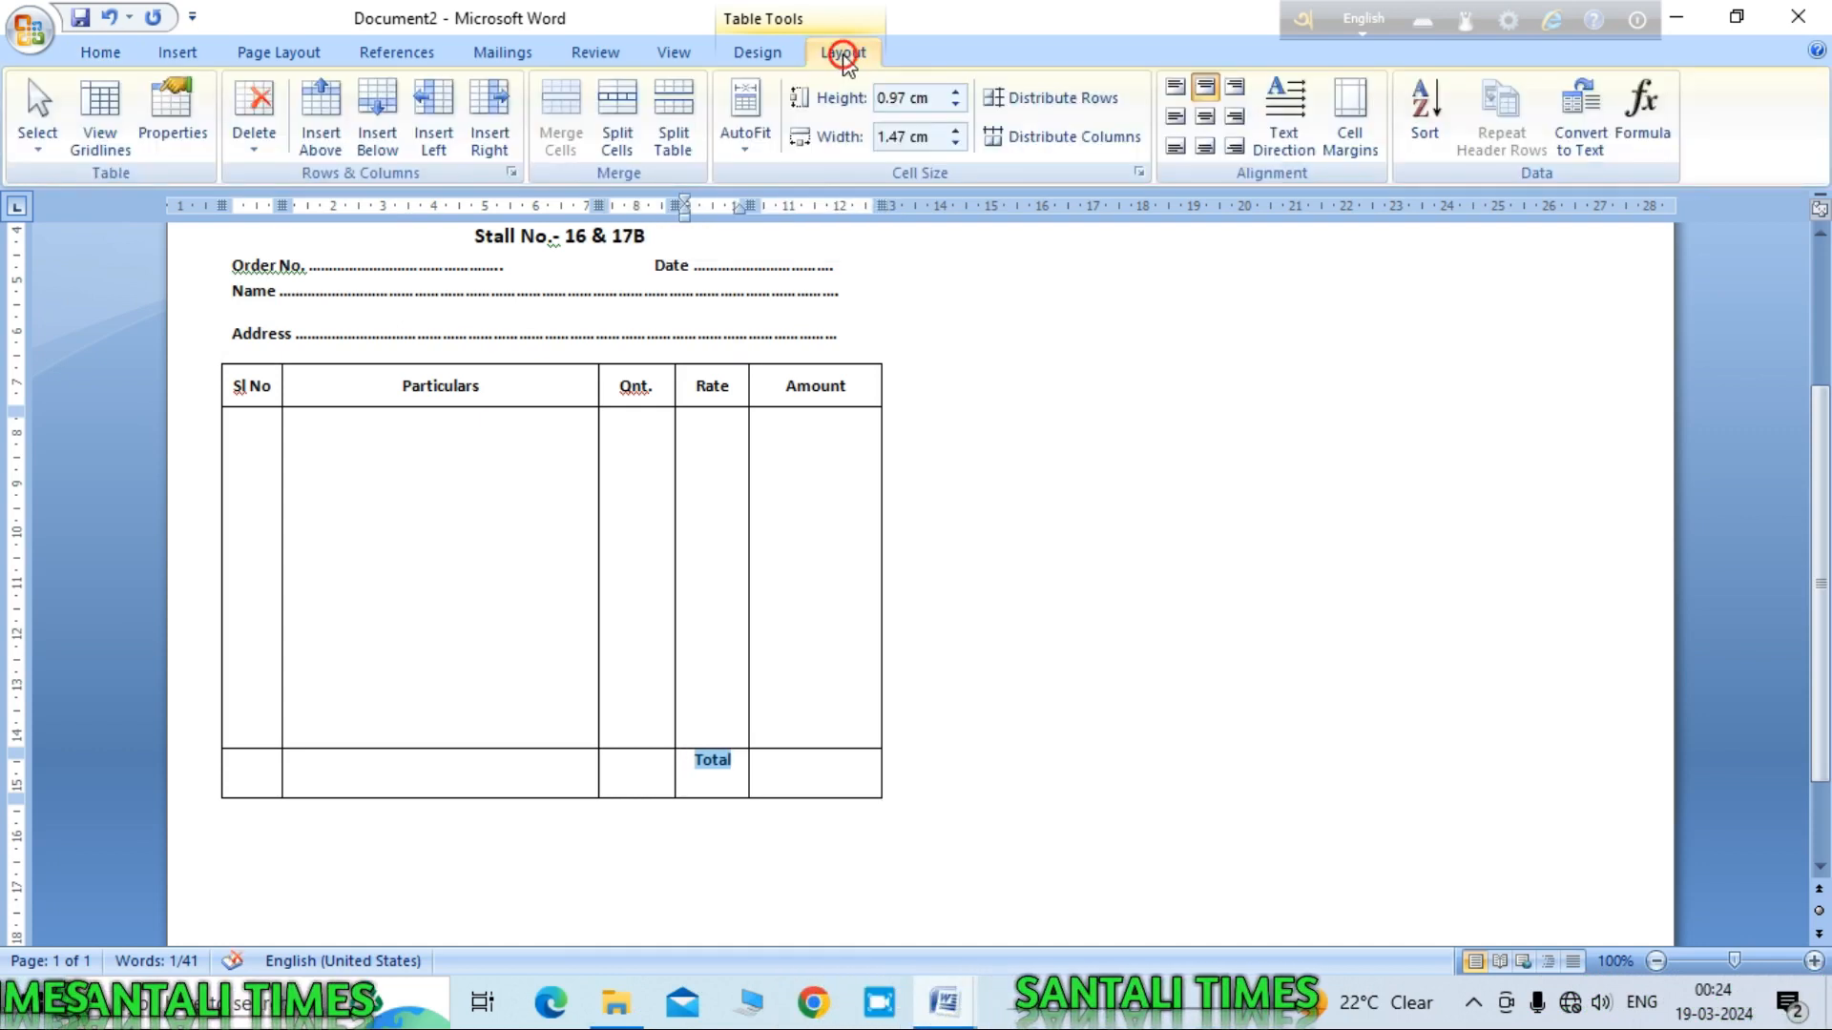
left_click(1205, 118)
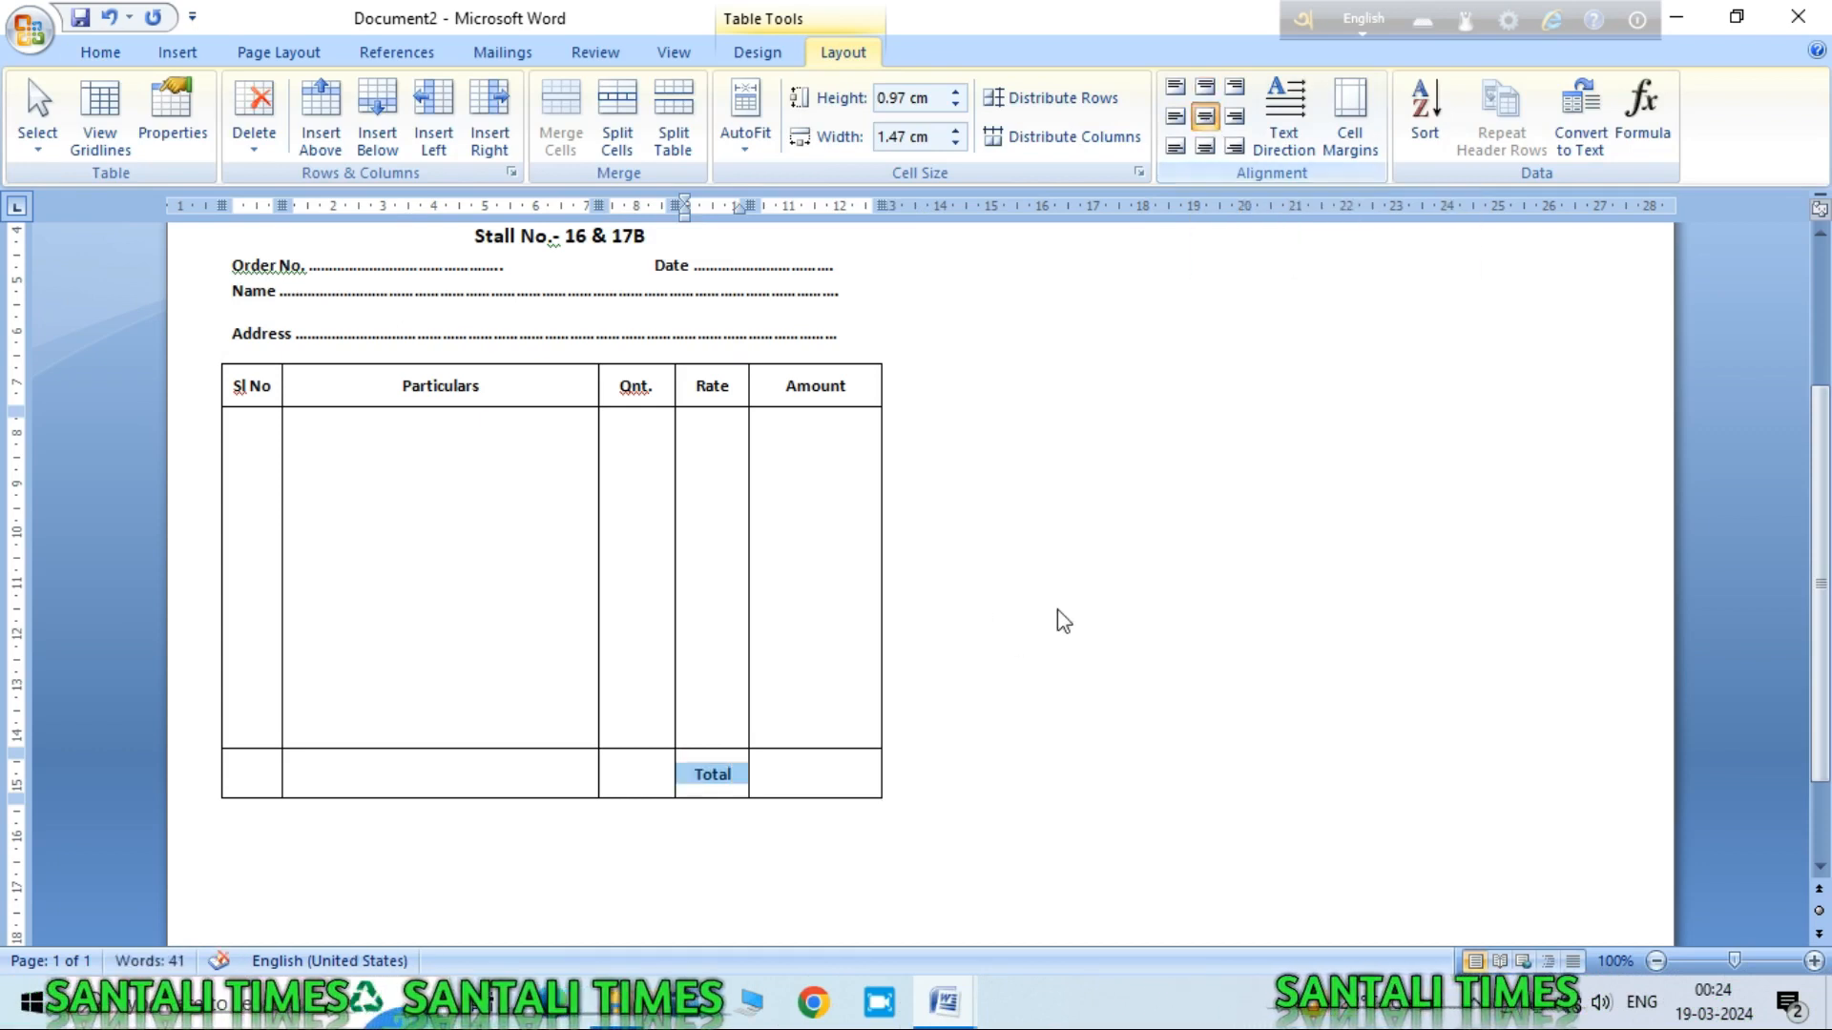
left_click(846, 760)
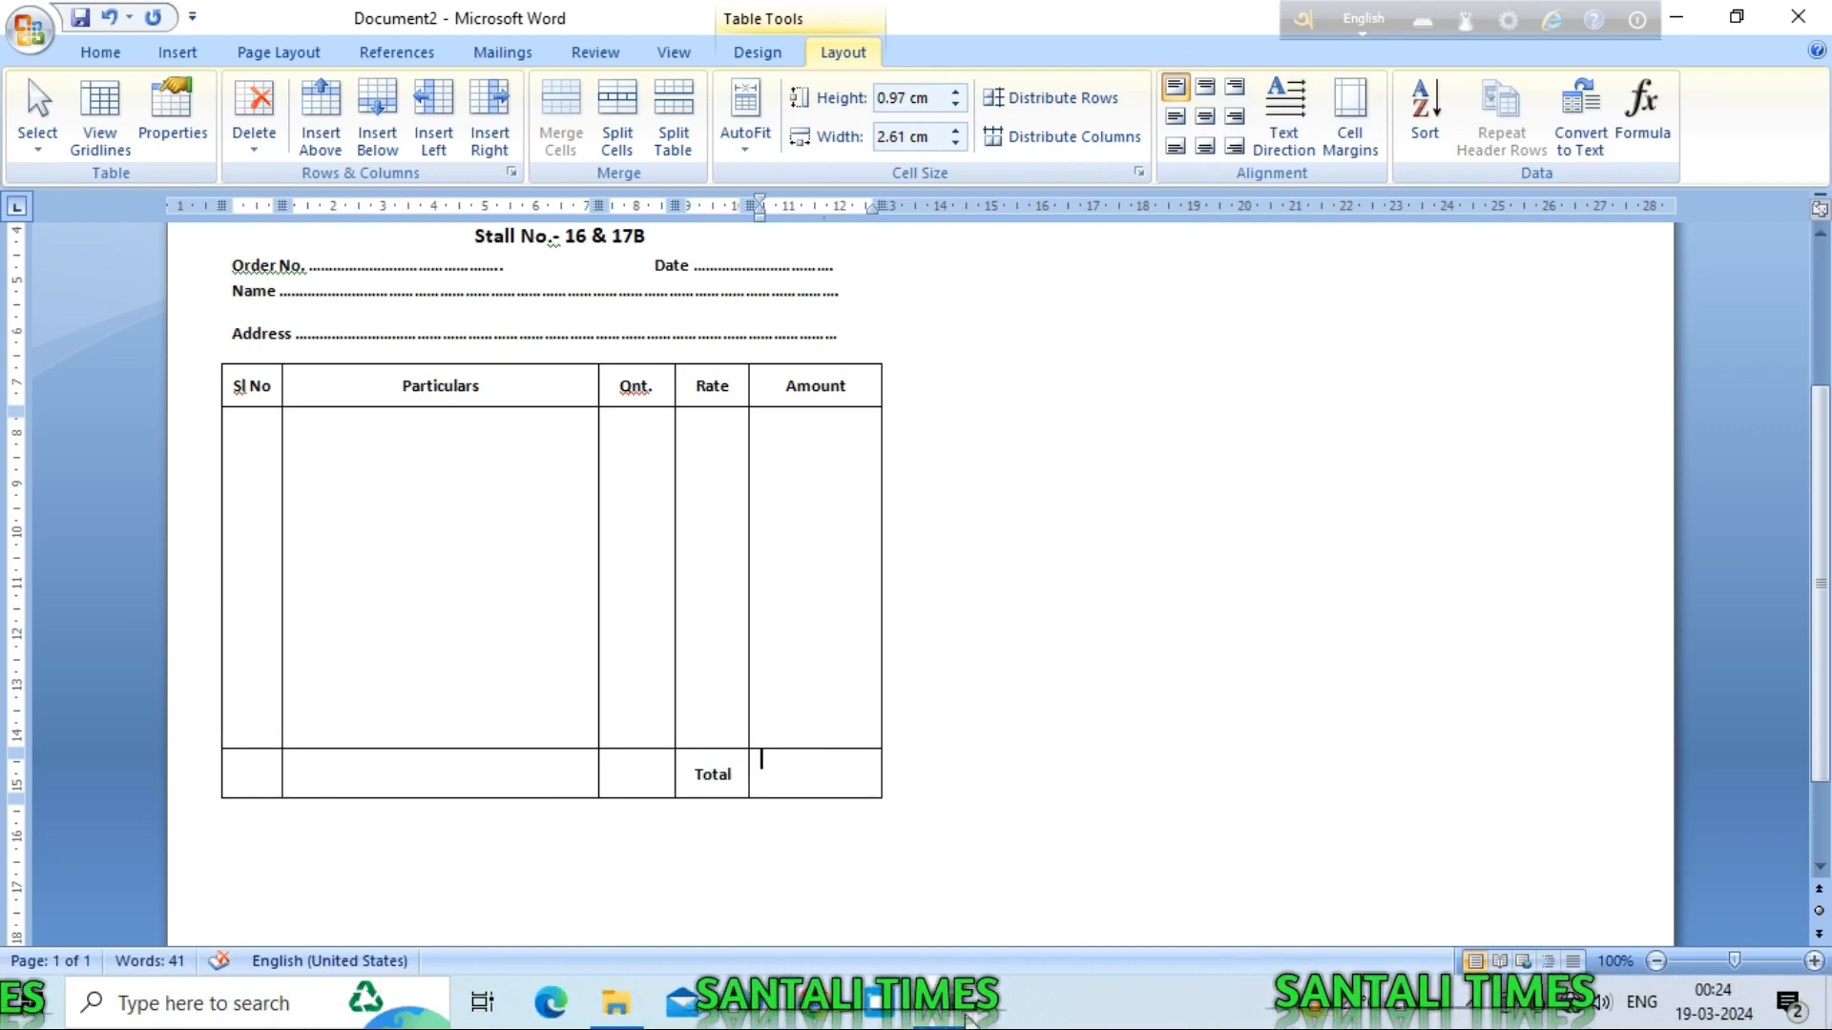
mouse_move(945, 1012)
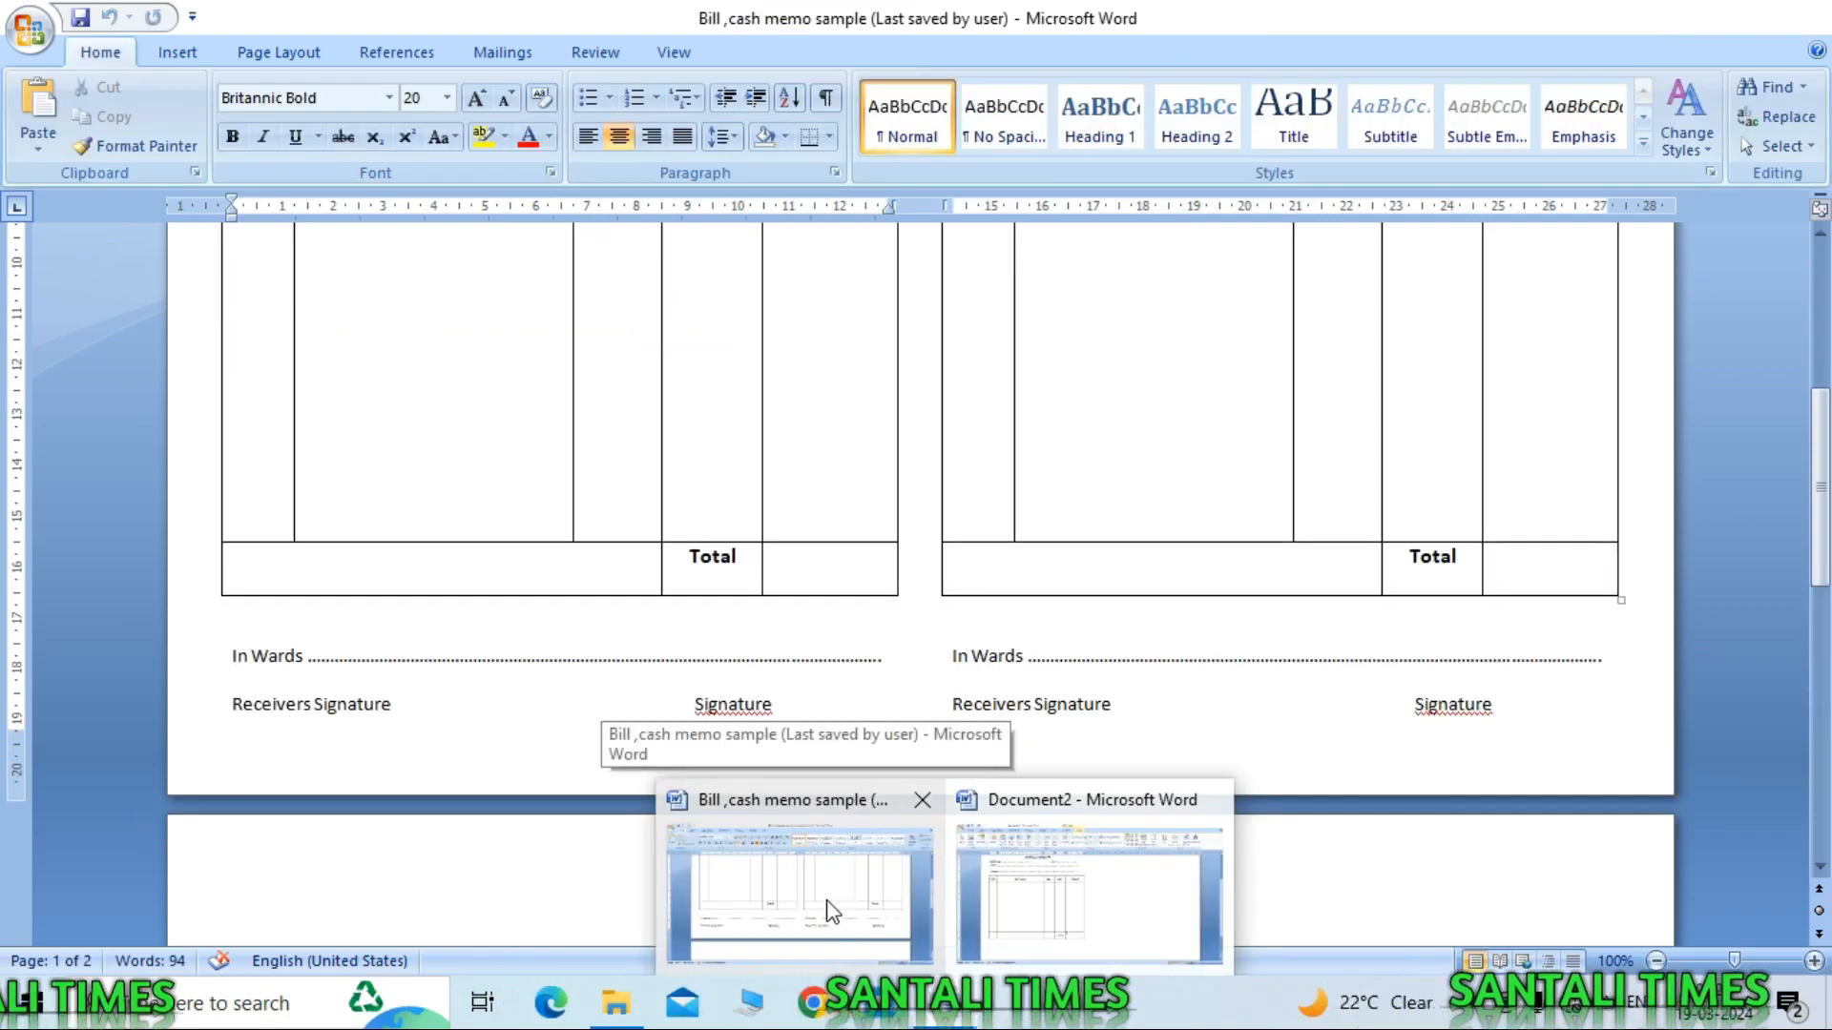
left_click(828, 906)
scroll(1104, 520, "up", 5)
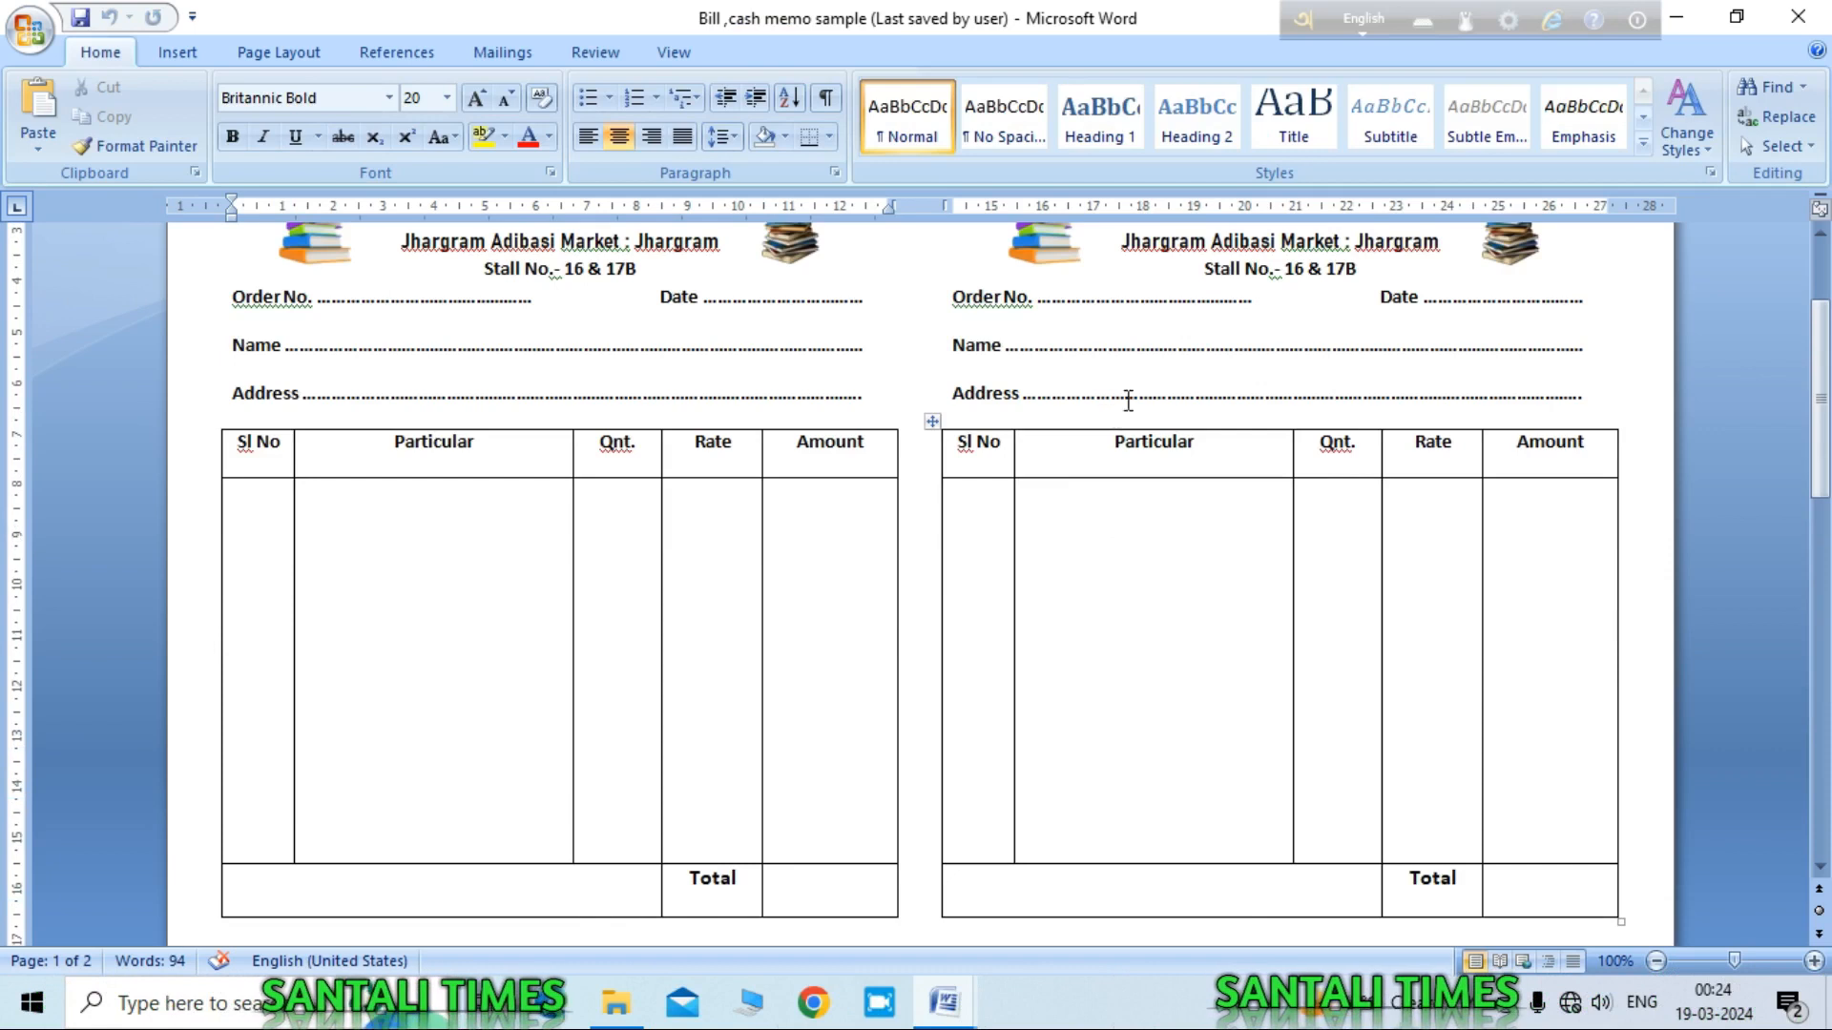
left_click(1676, 18)
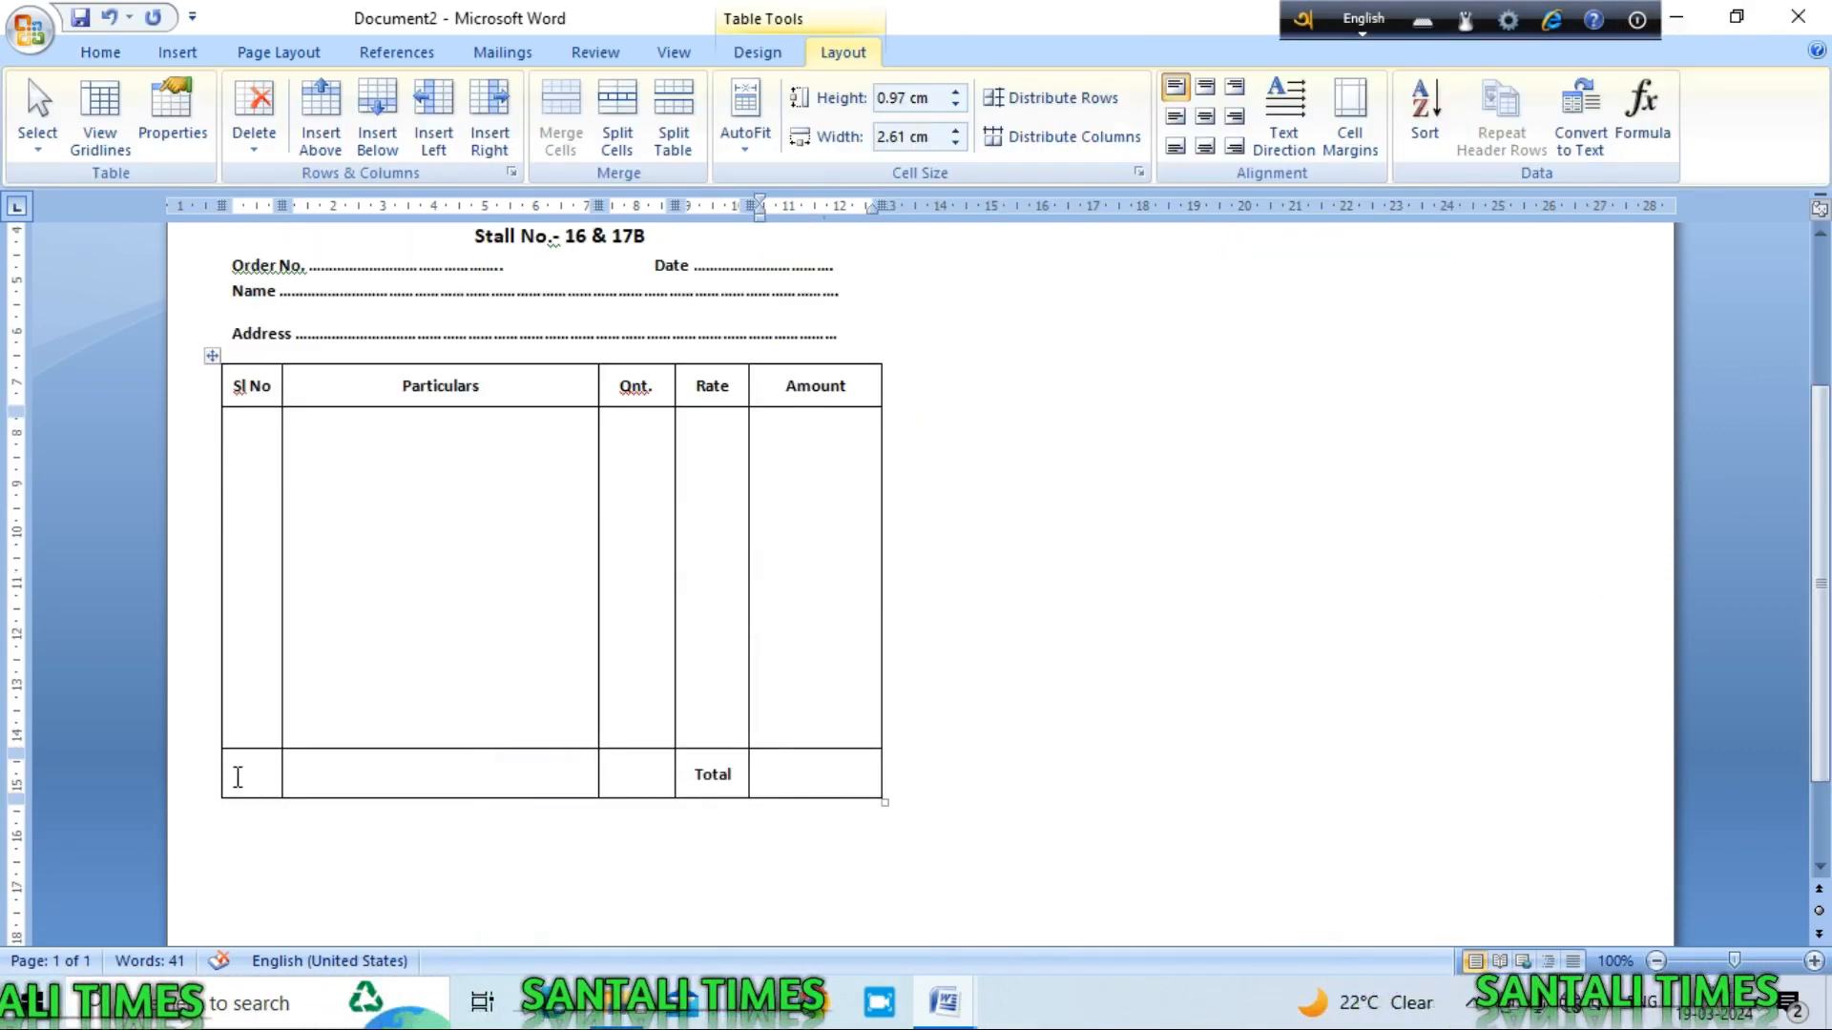
Step: Merge the Total row's two left cells into one with Layout > Merge Cells
left_click(100, 52)
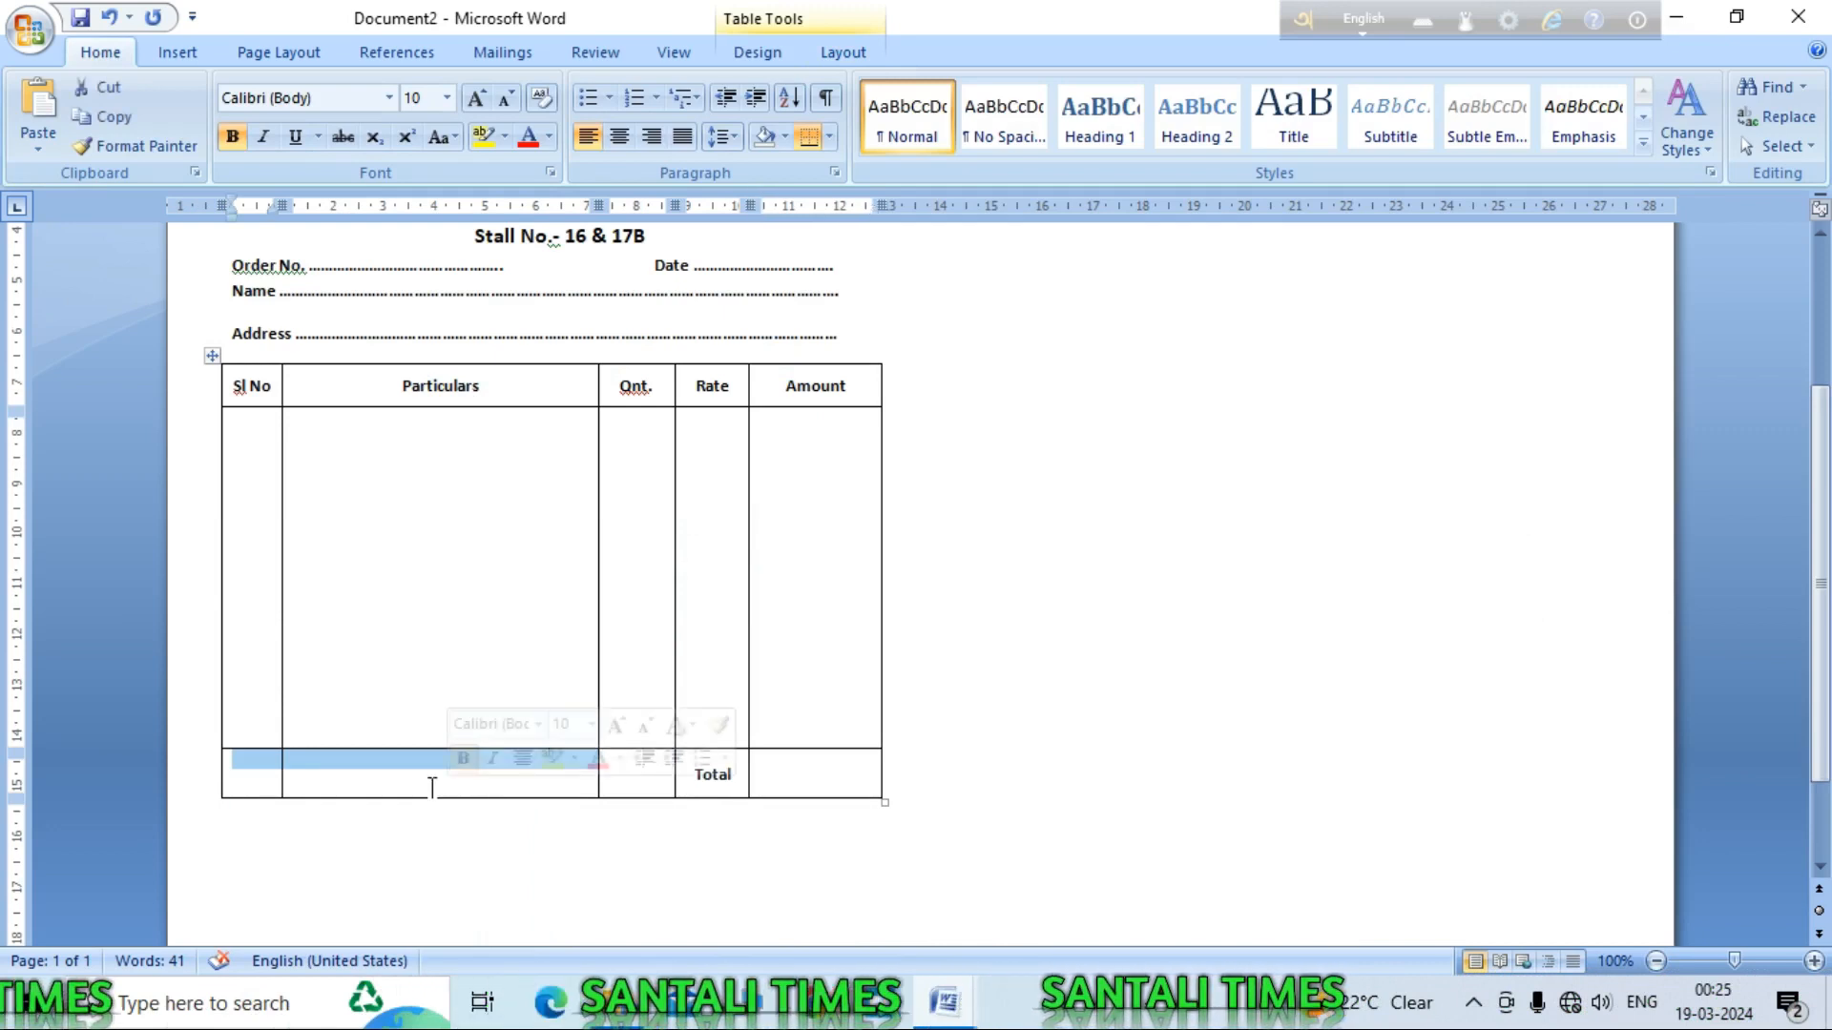
left_click(757, 52)
left_click(845, 57)
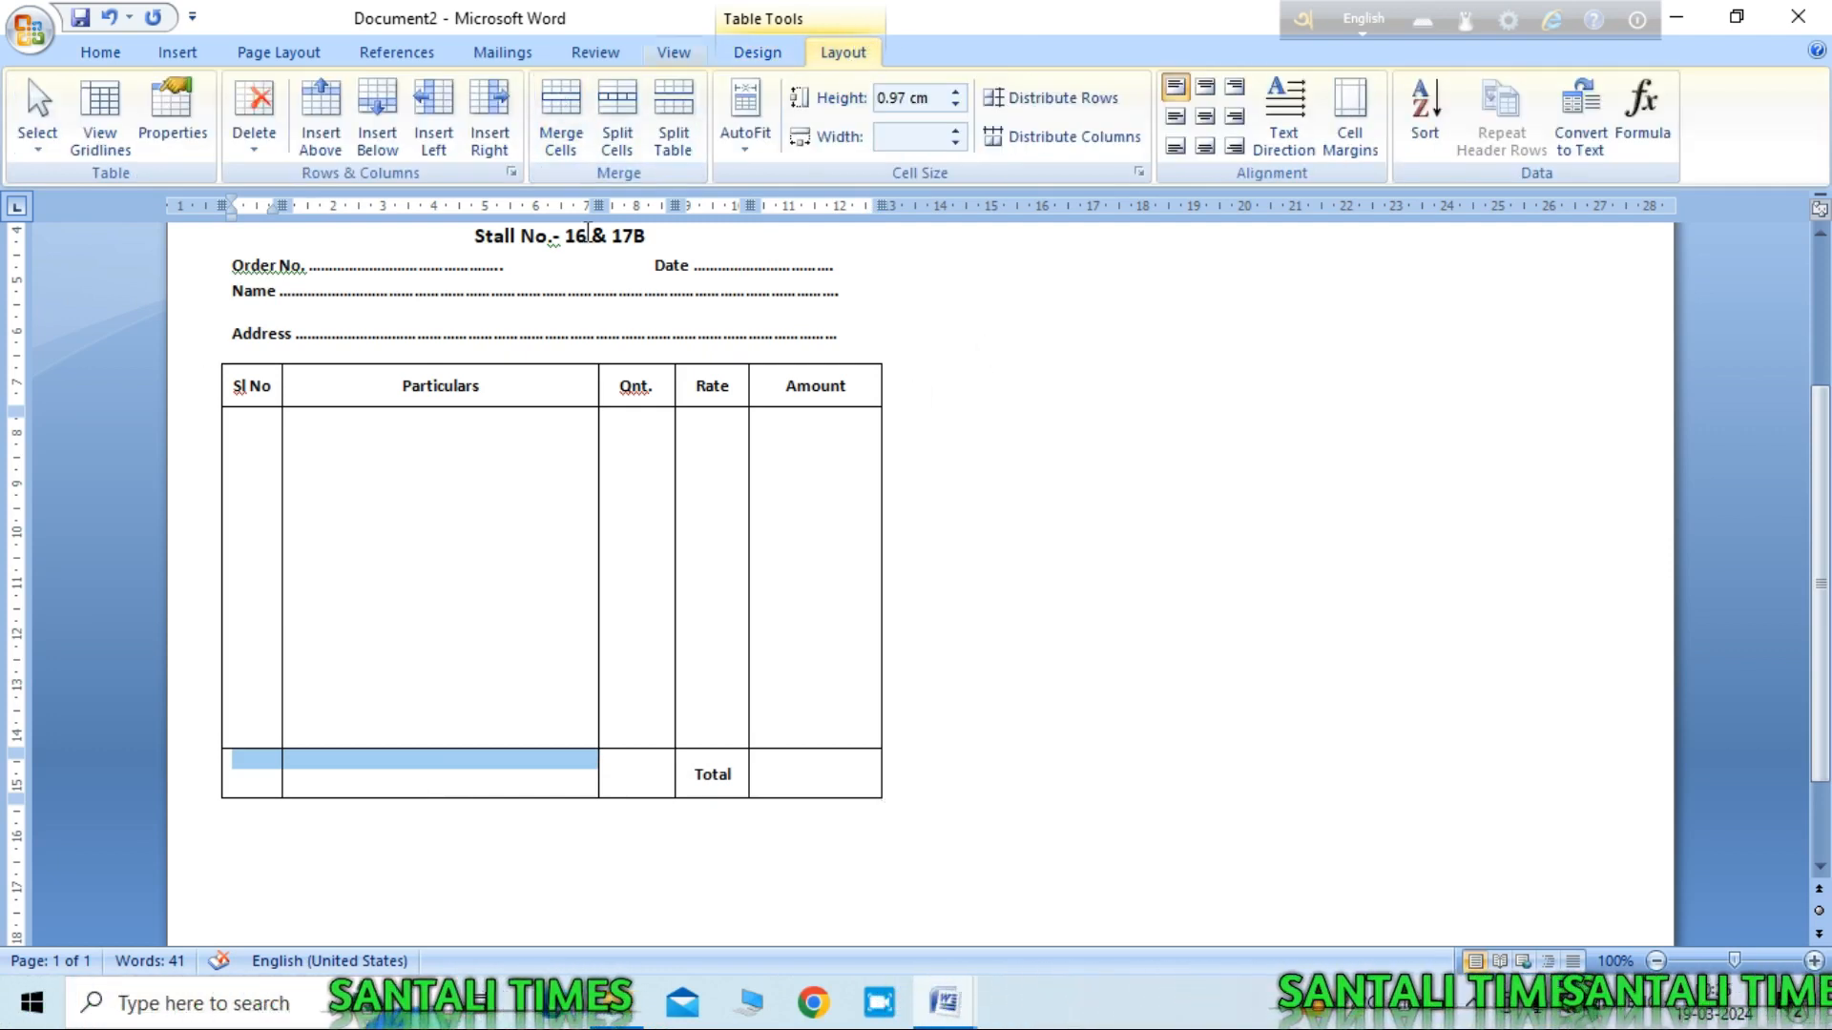
left_click(559, 141)
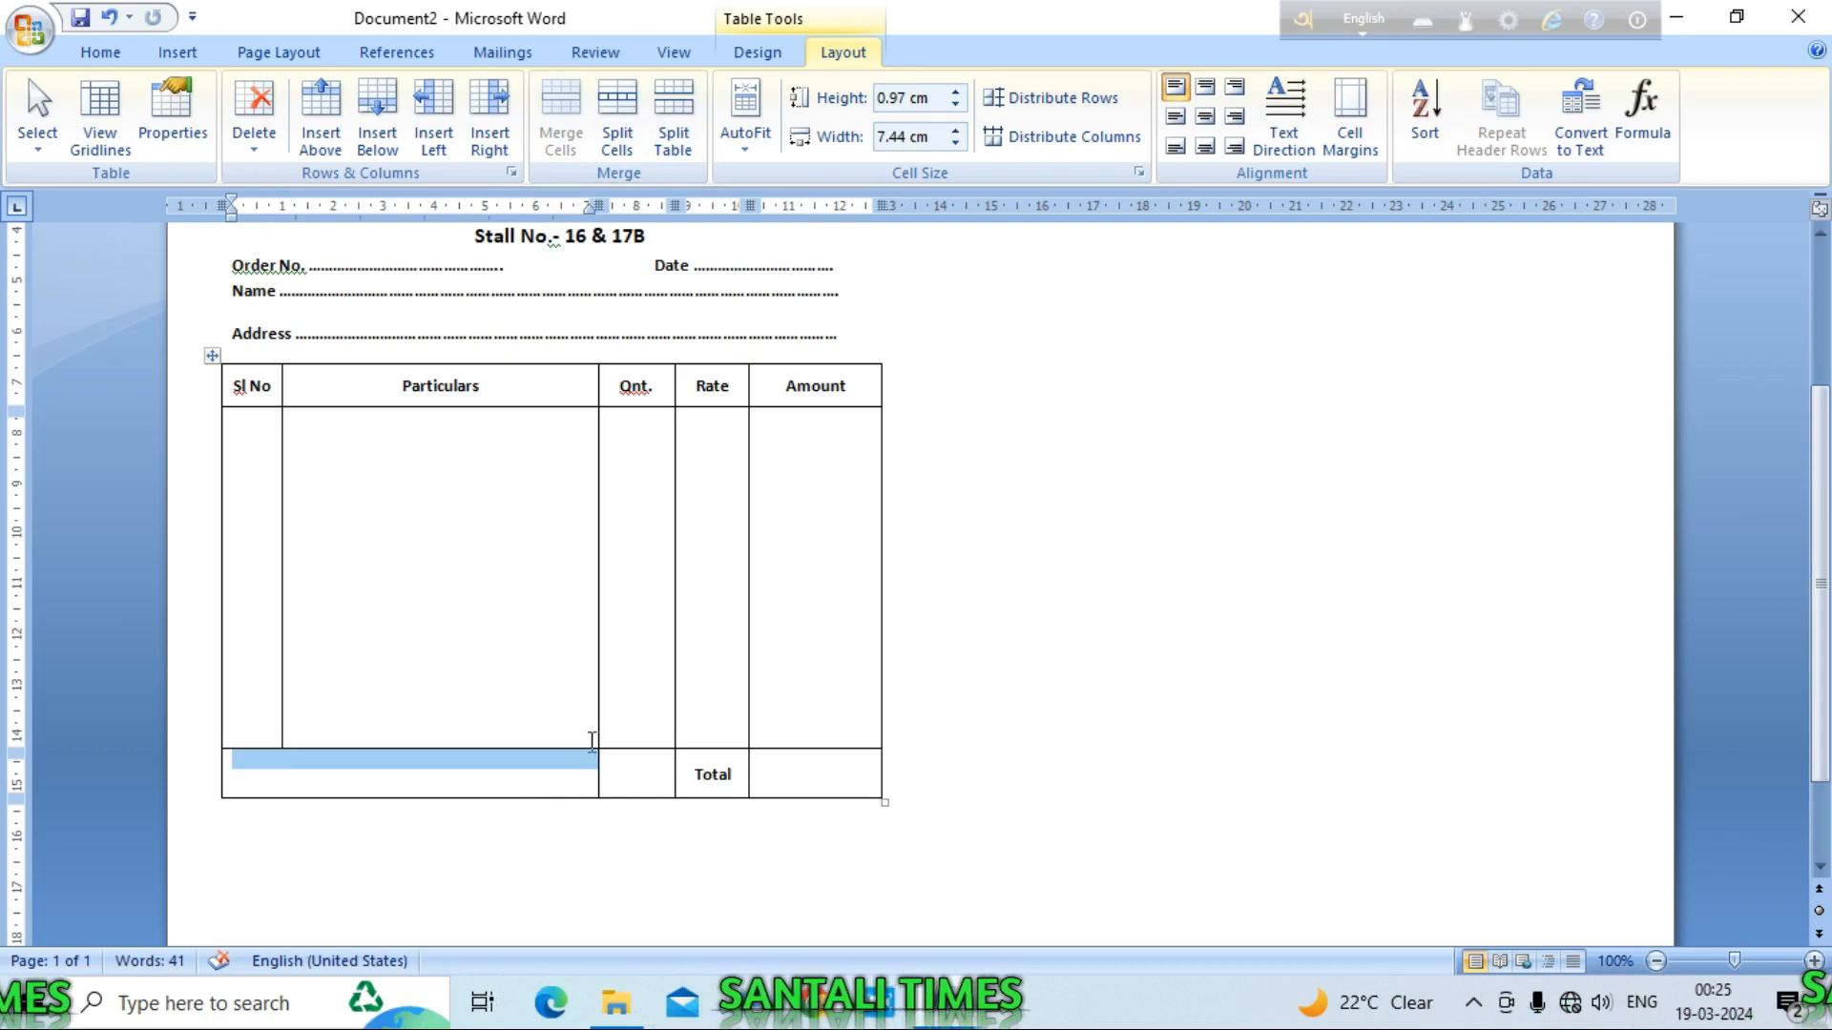
left_click(508, 690)
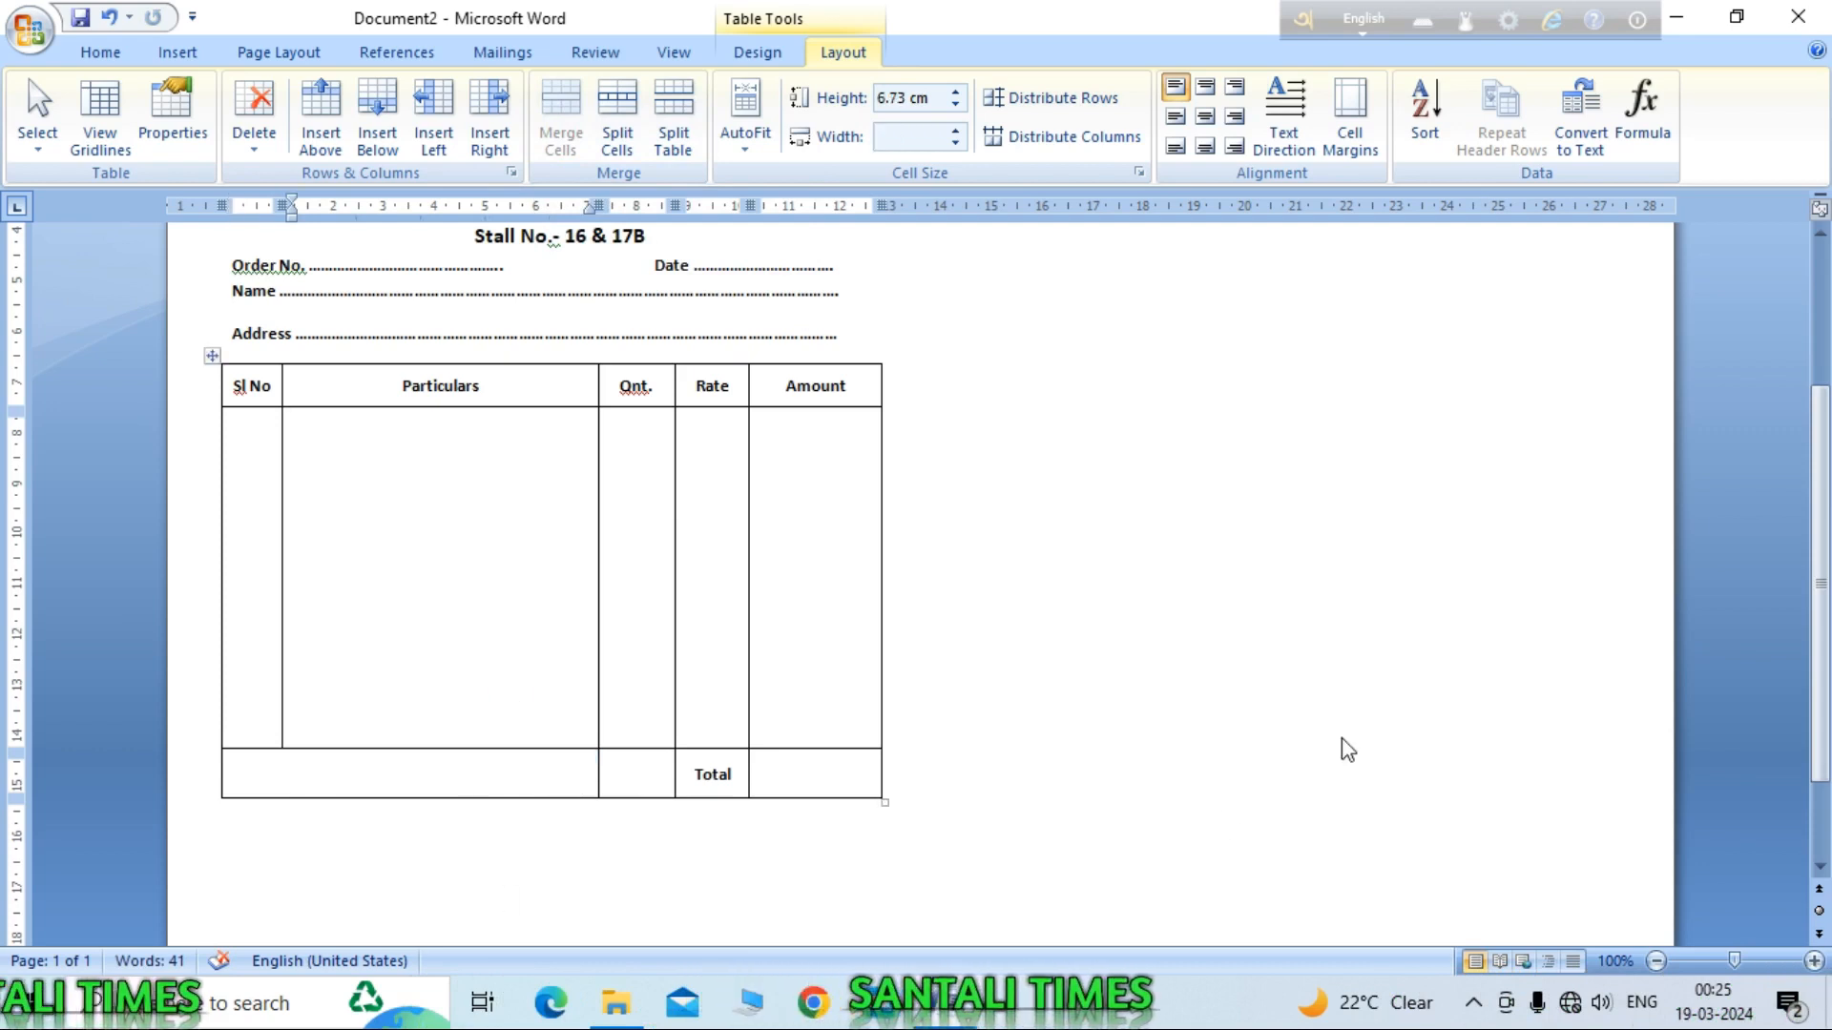
scroll(1116, 510, "down", 2)
scroll(1212, 501, "up", 2)
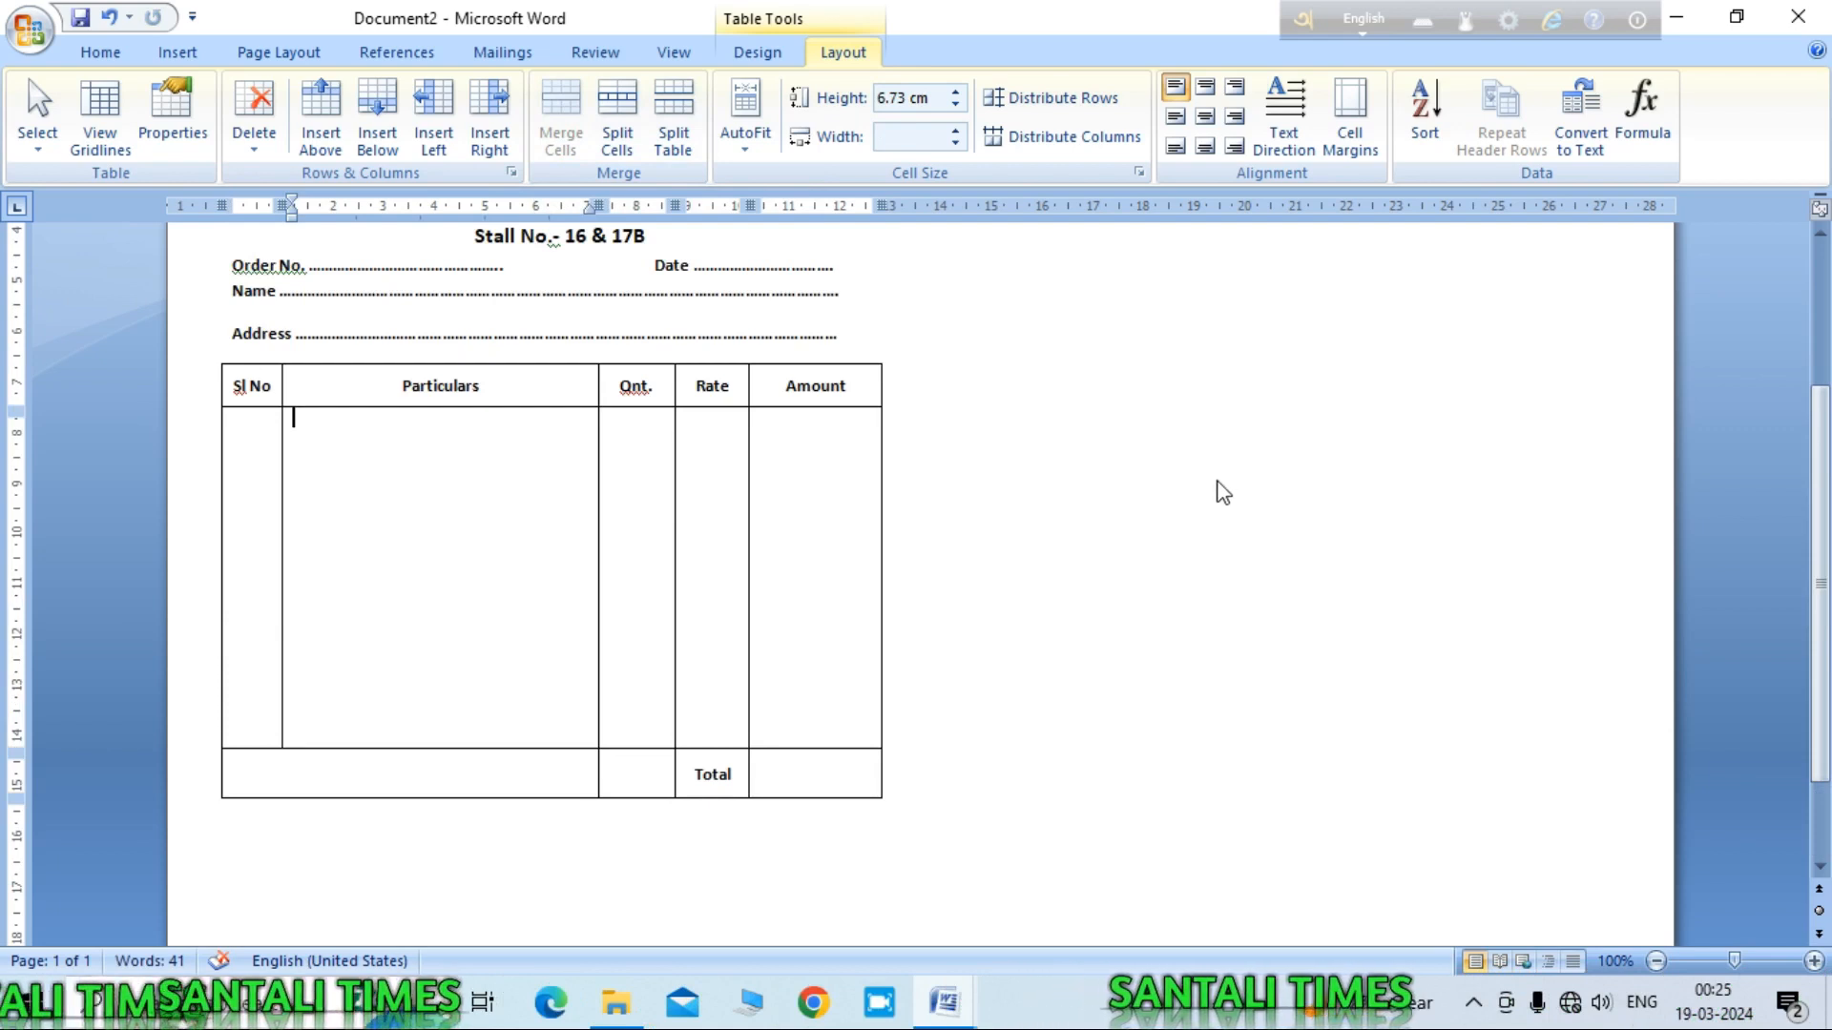
scroll(1097, 558, "down", 2)
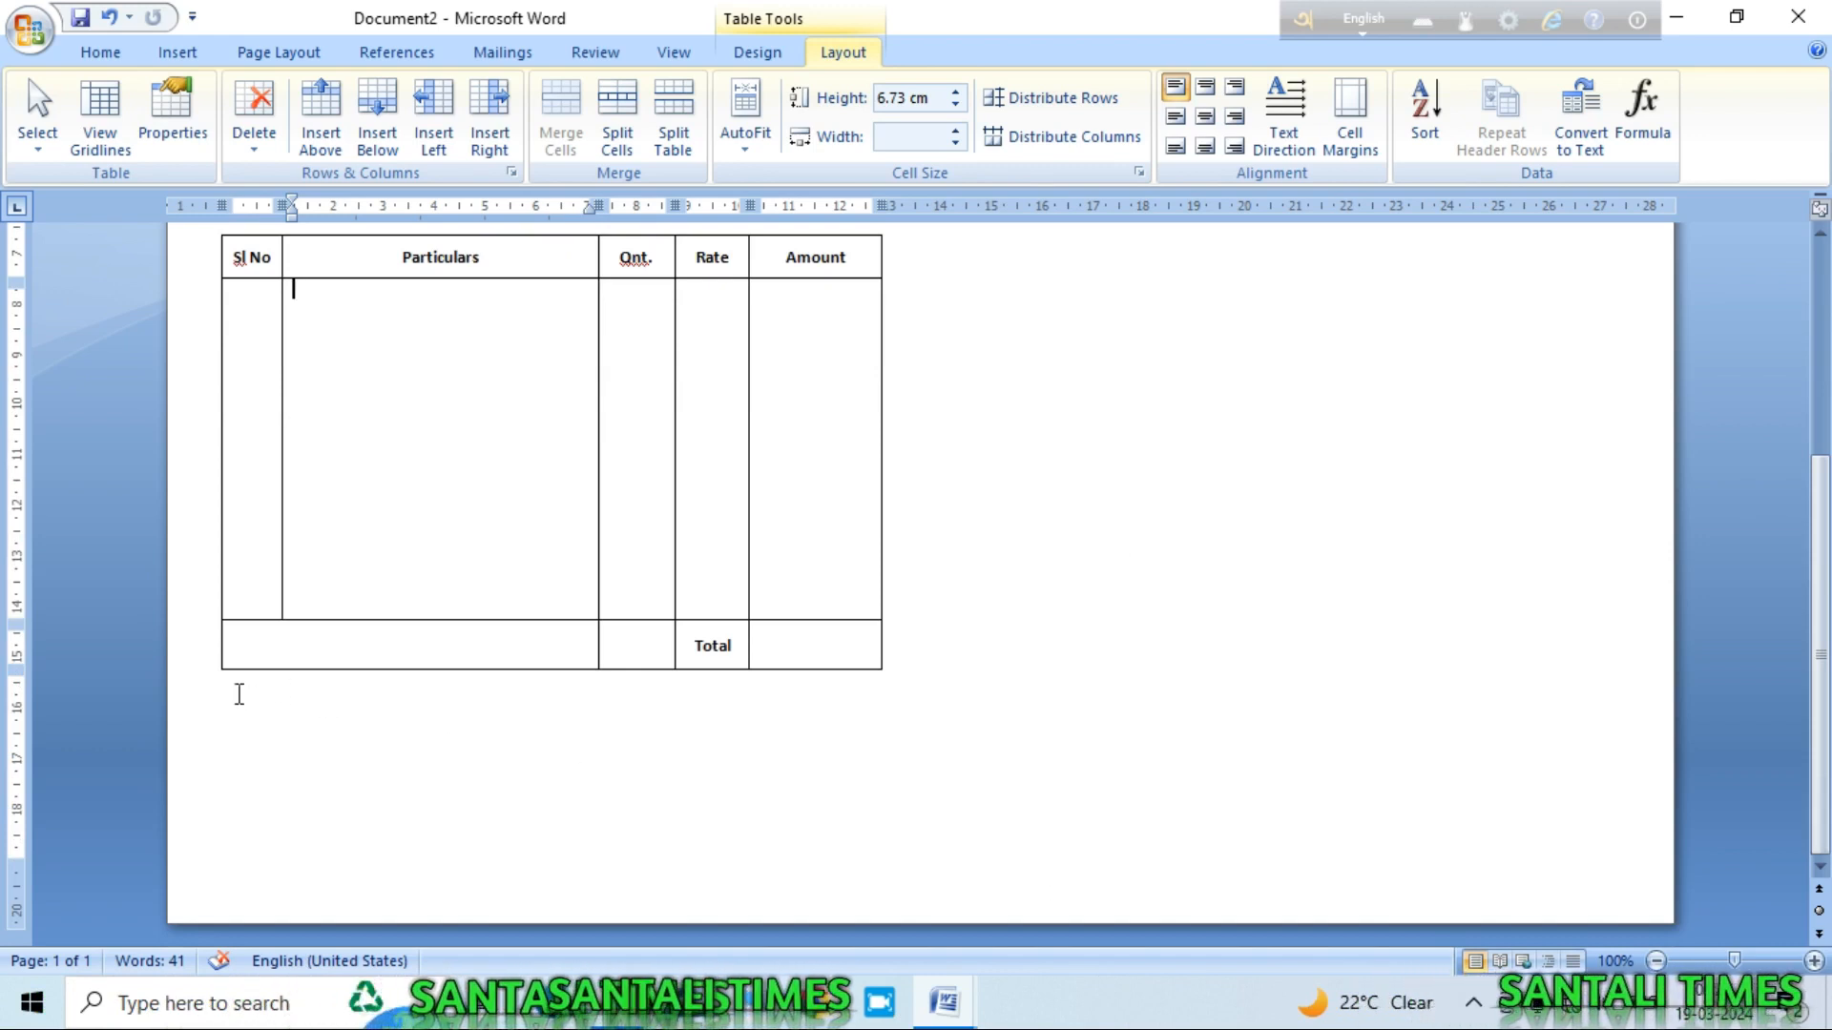
Step: Below the table type a dotted 'In Wards' line, then 'Receiver's Signature' and begin 'Signature'
left_click(228, 721)
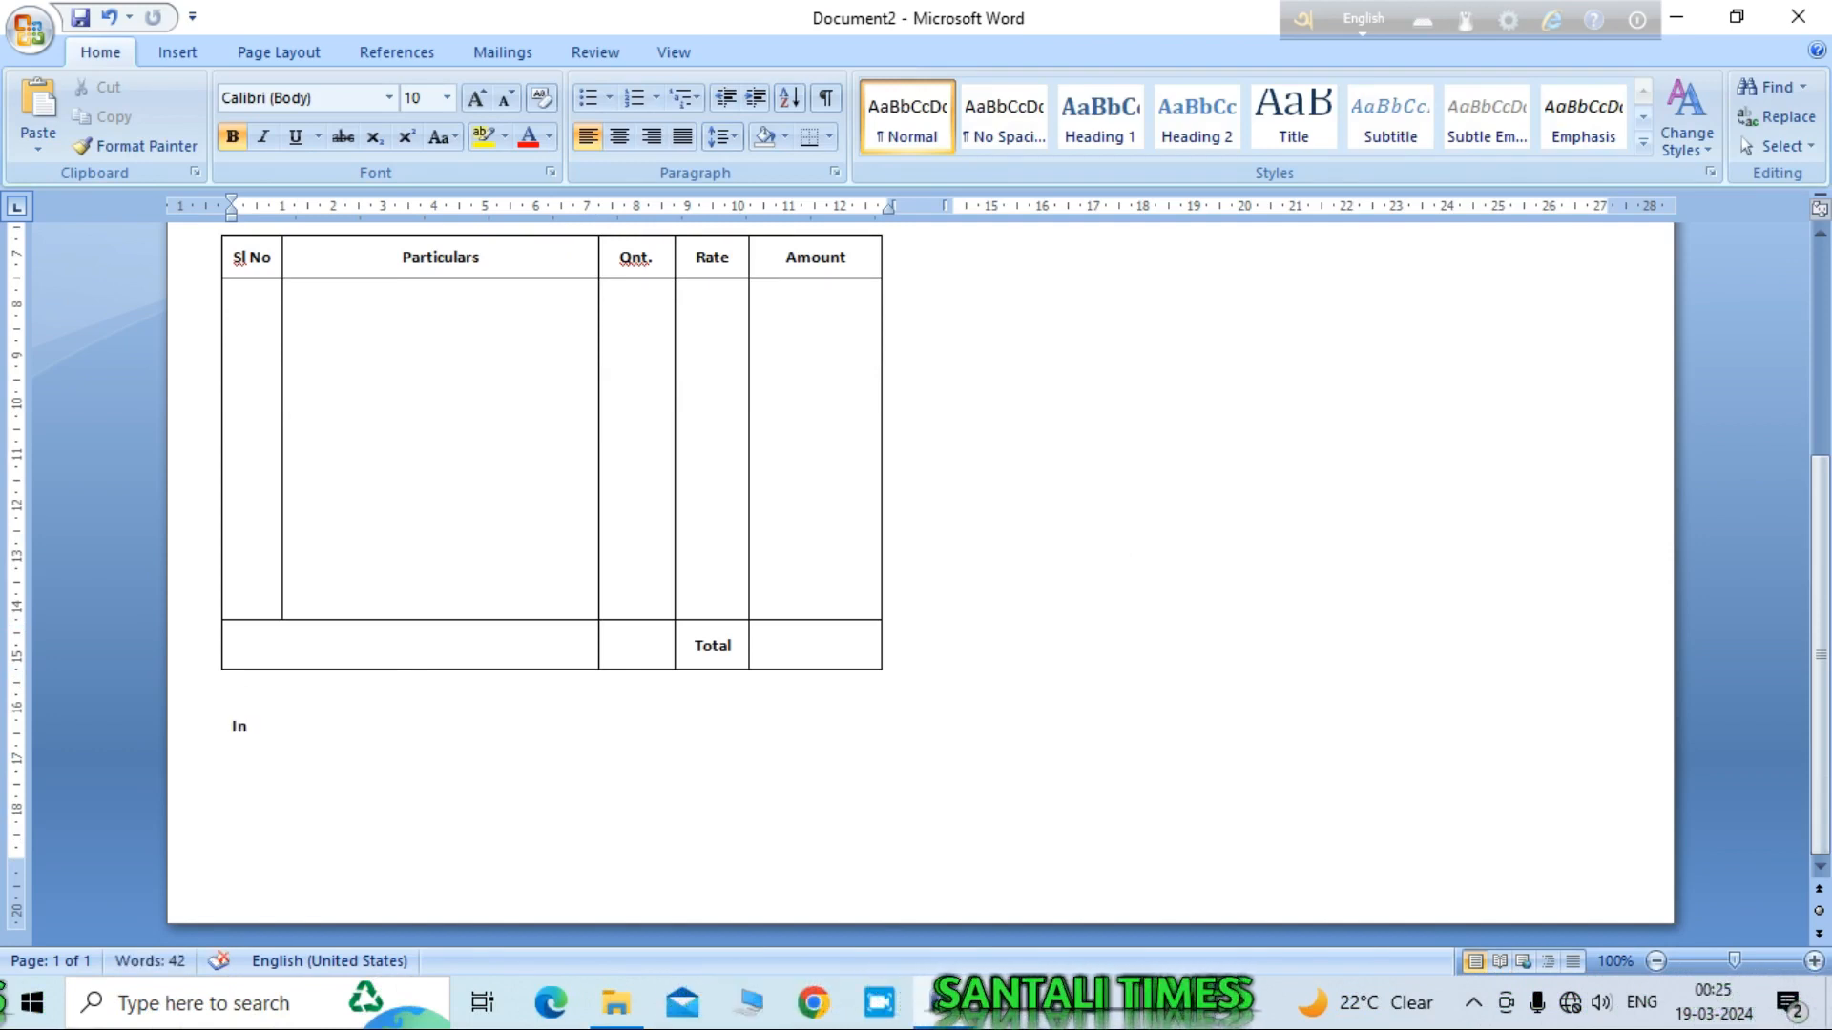
type("In Wards")
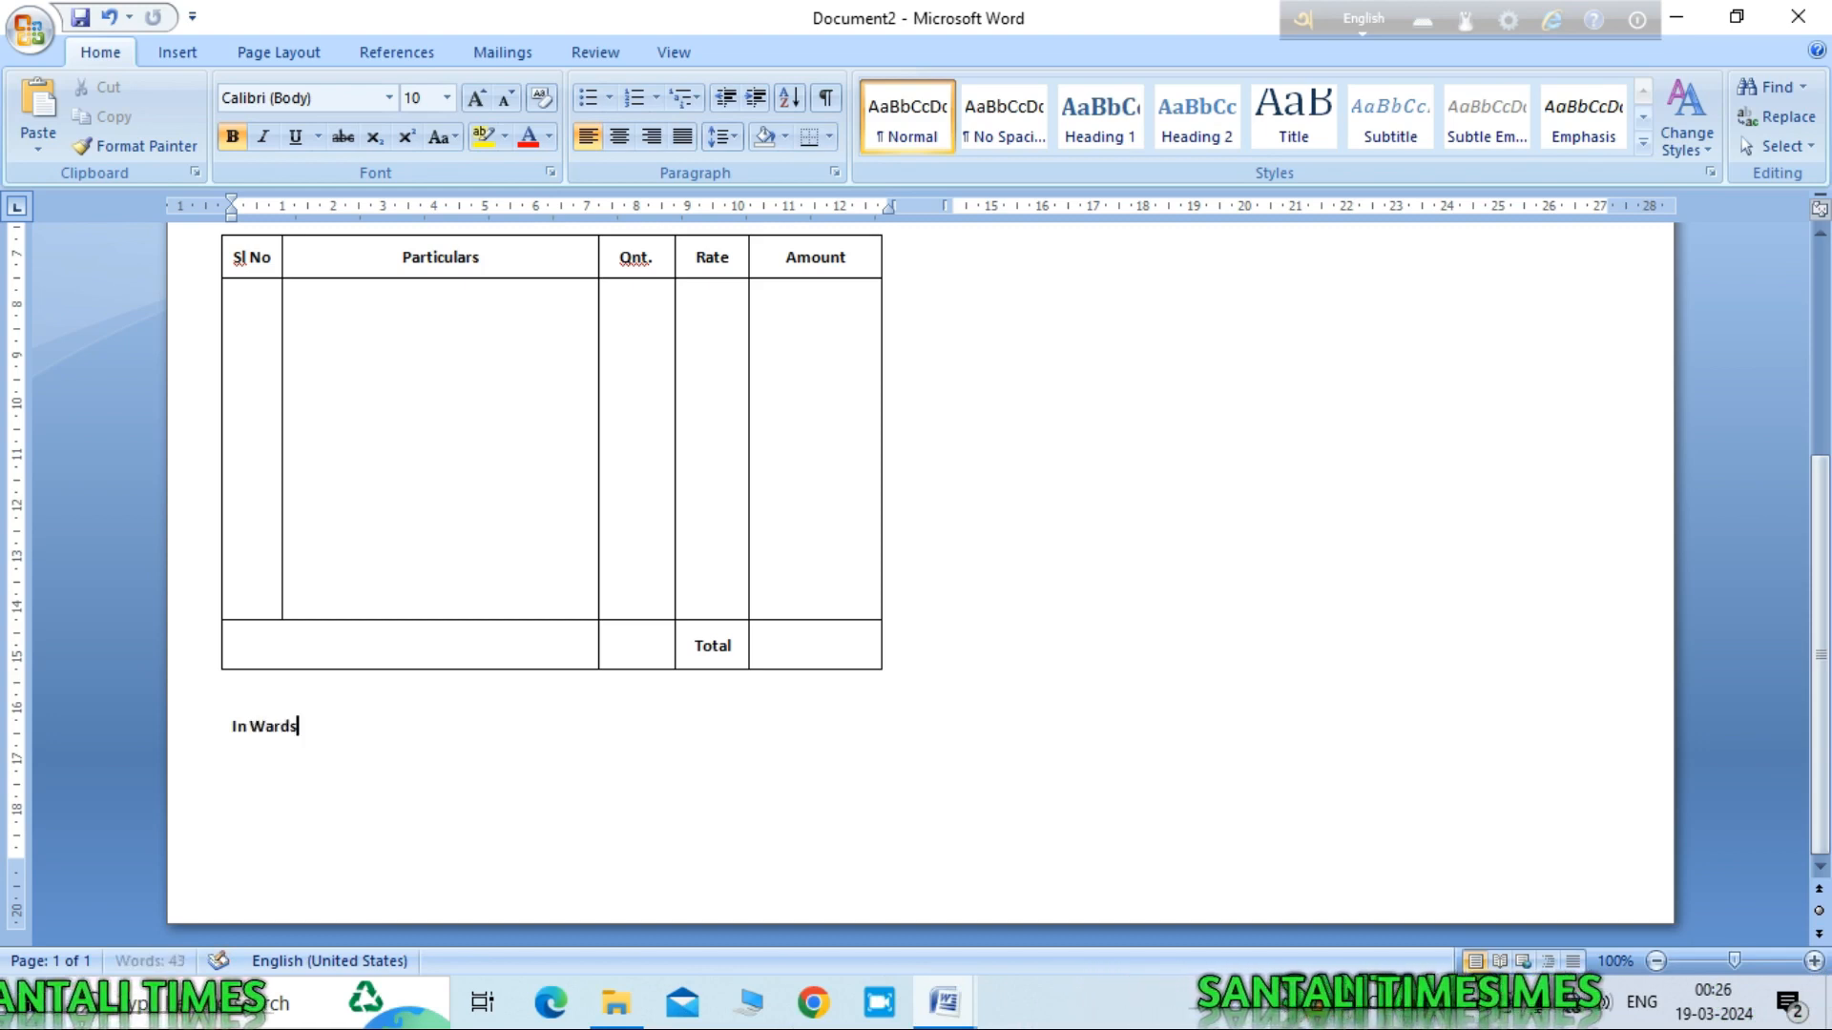
type(" .")
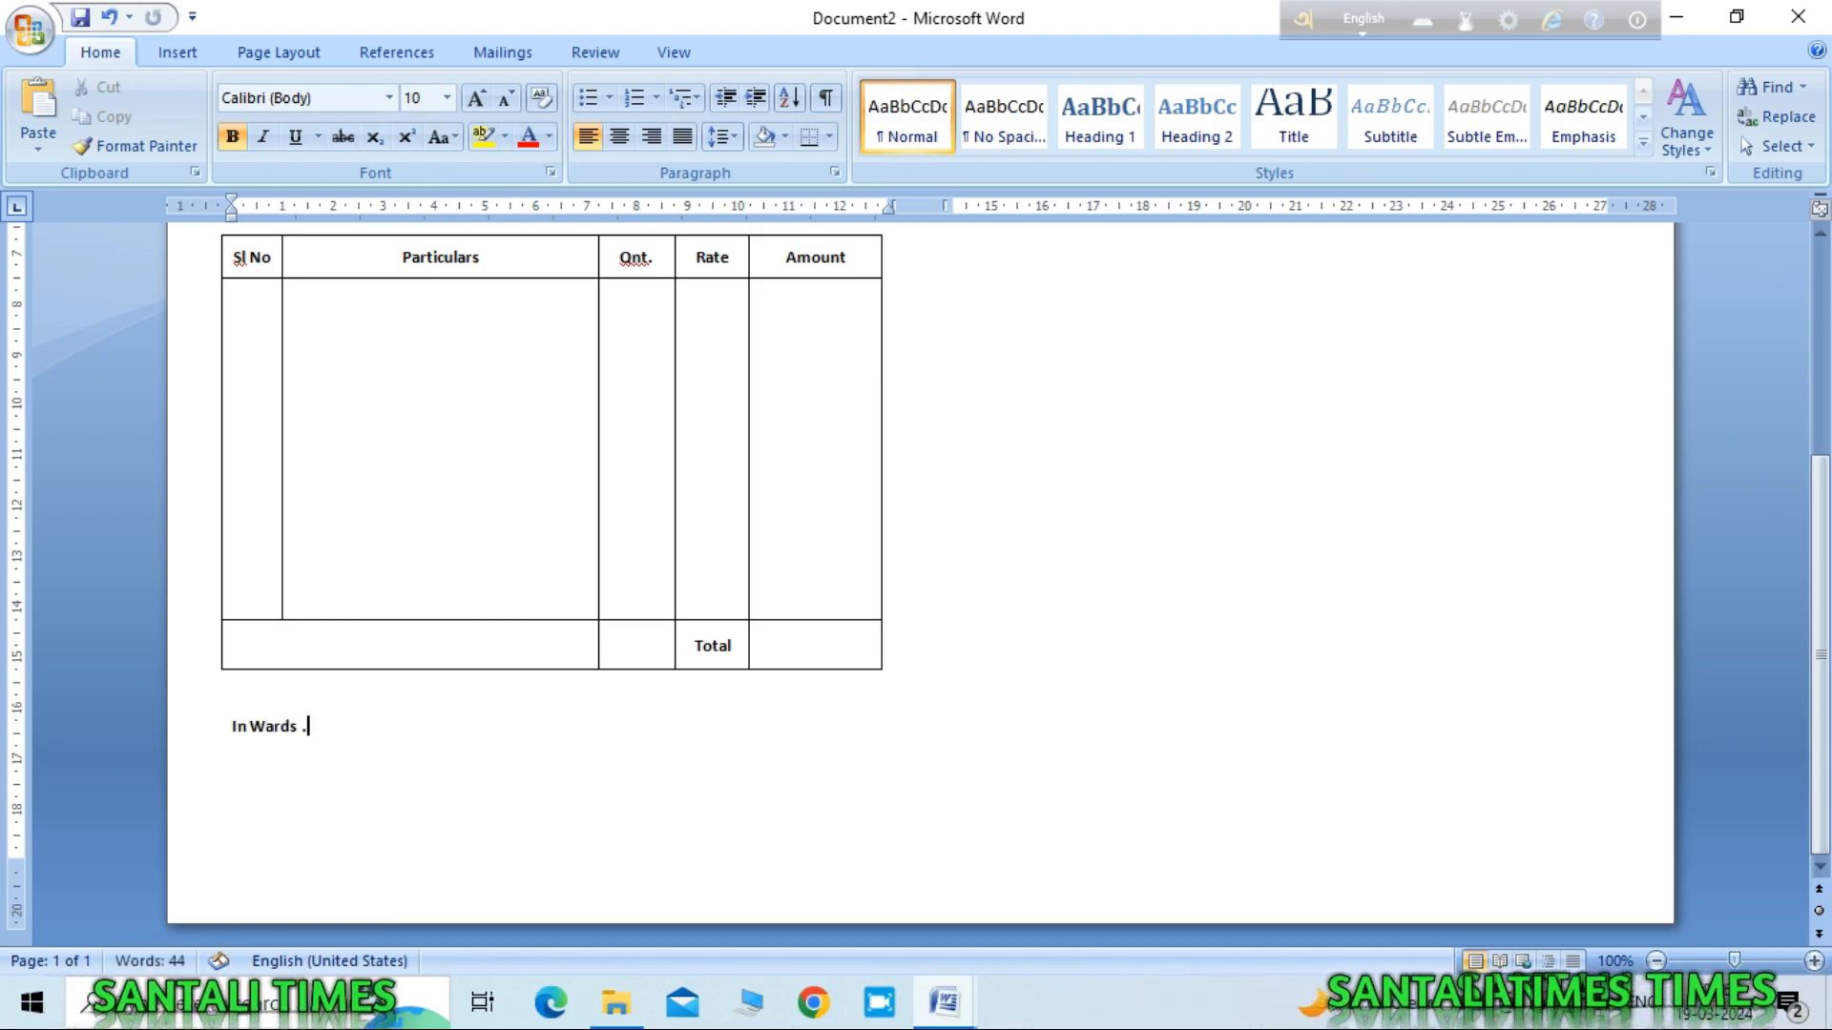
type(".................................................................................")
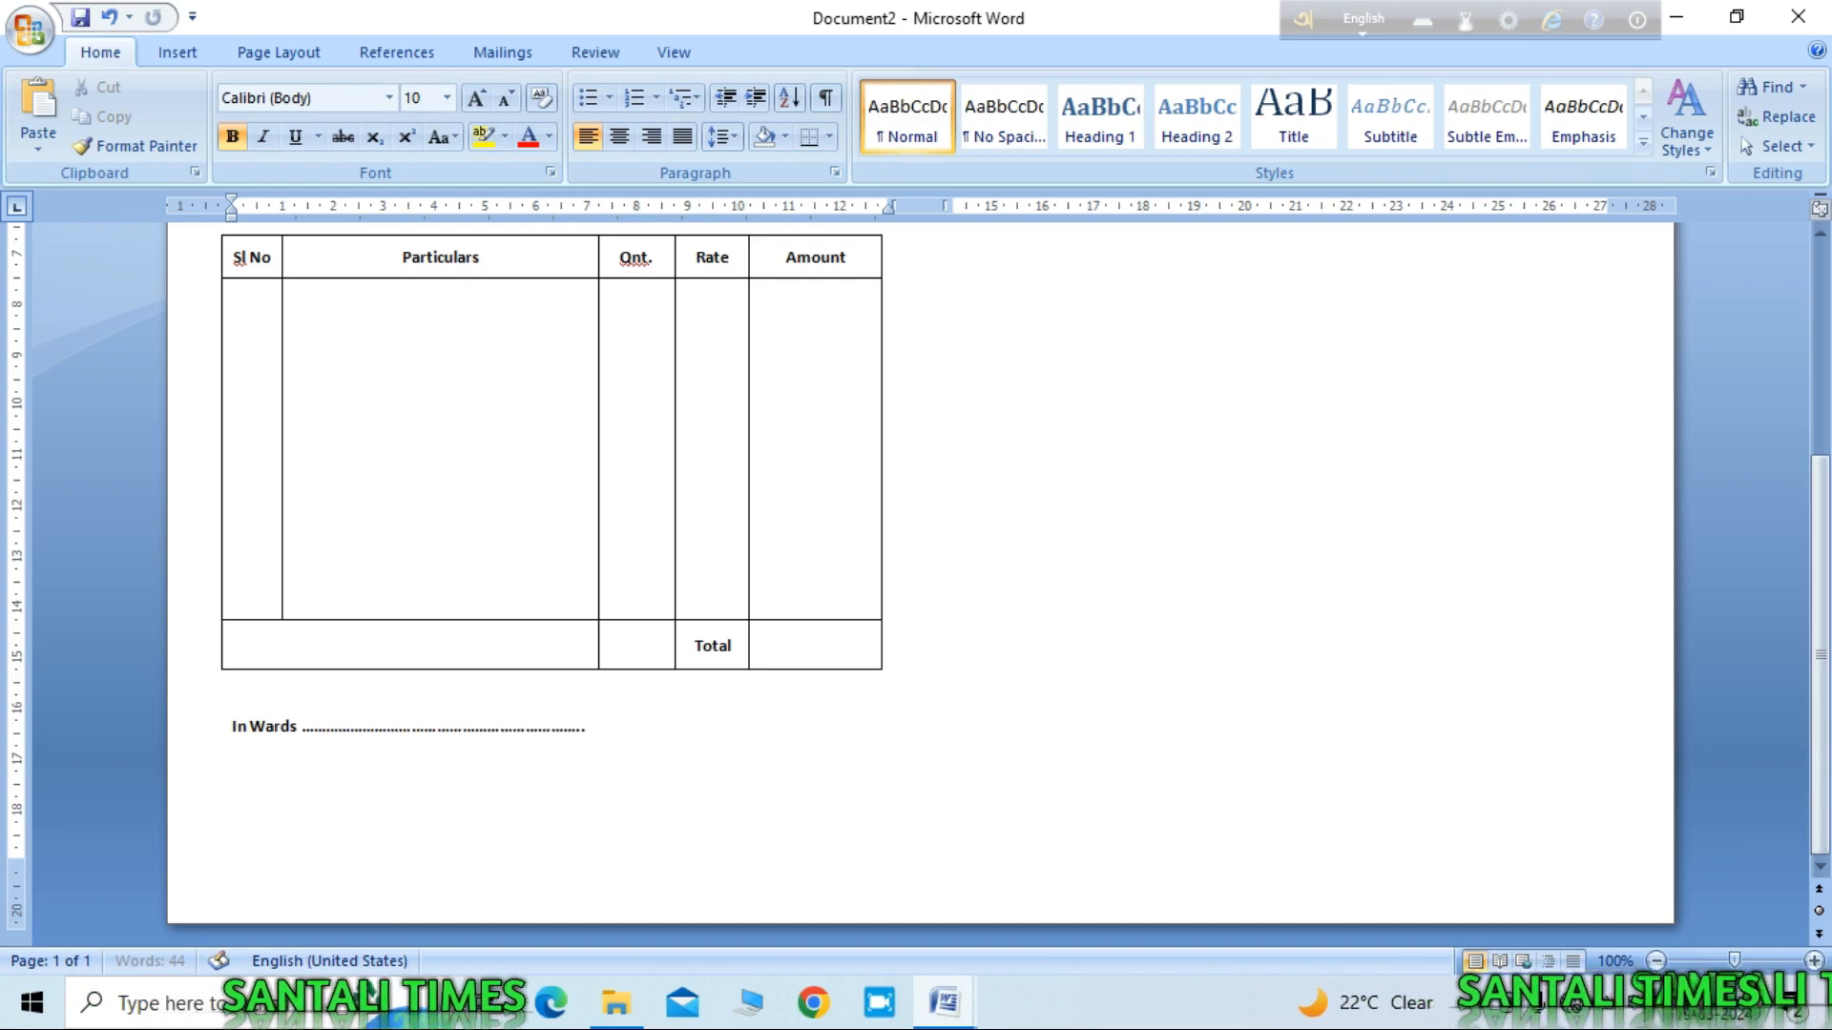
type("..........................................................................................................................................")
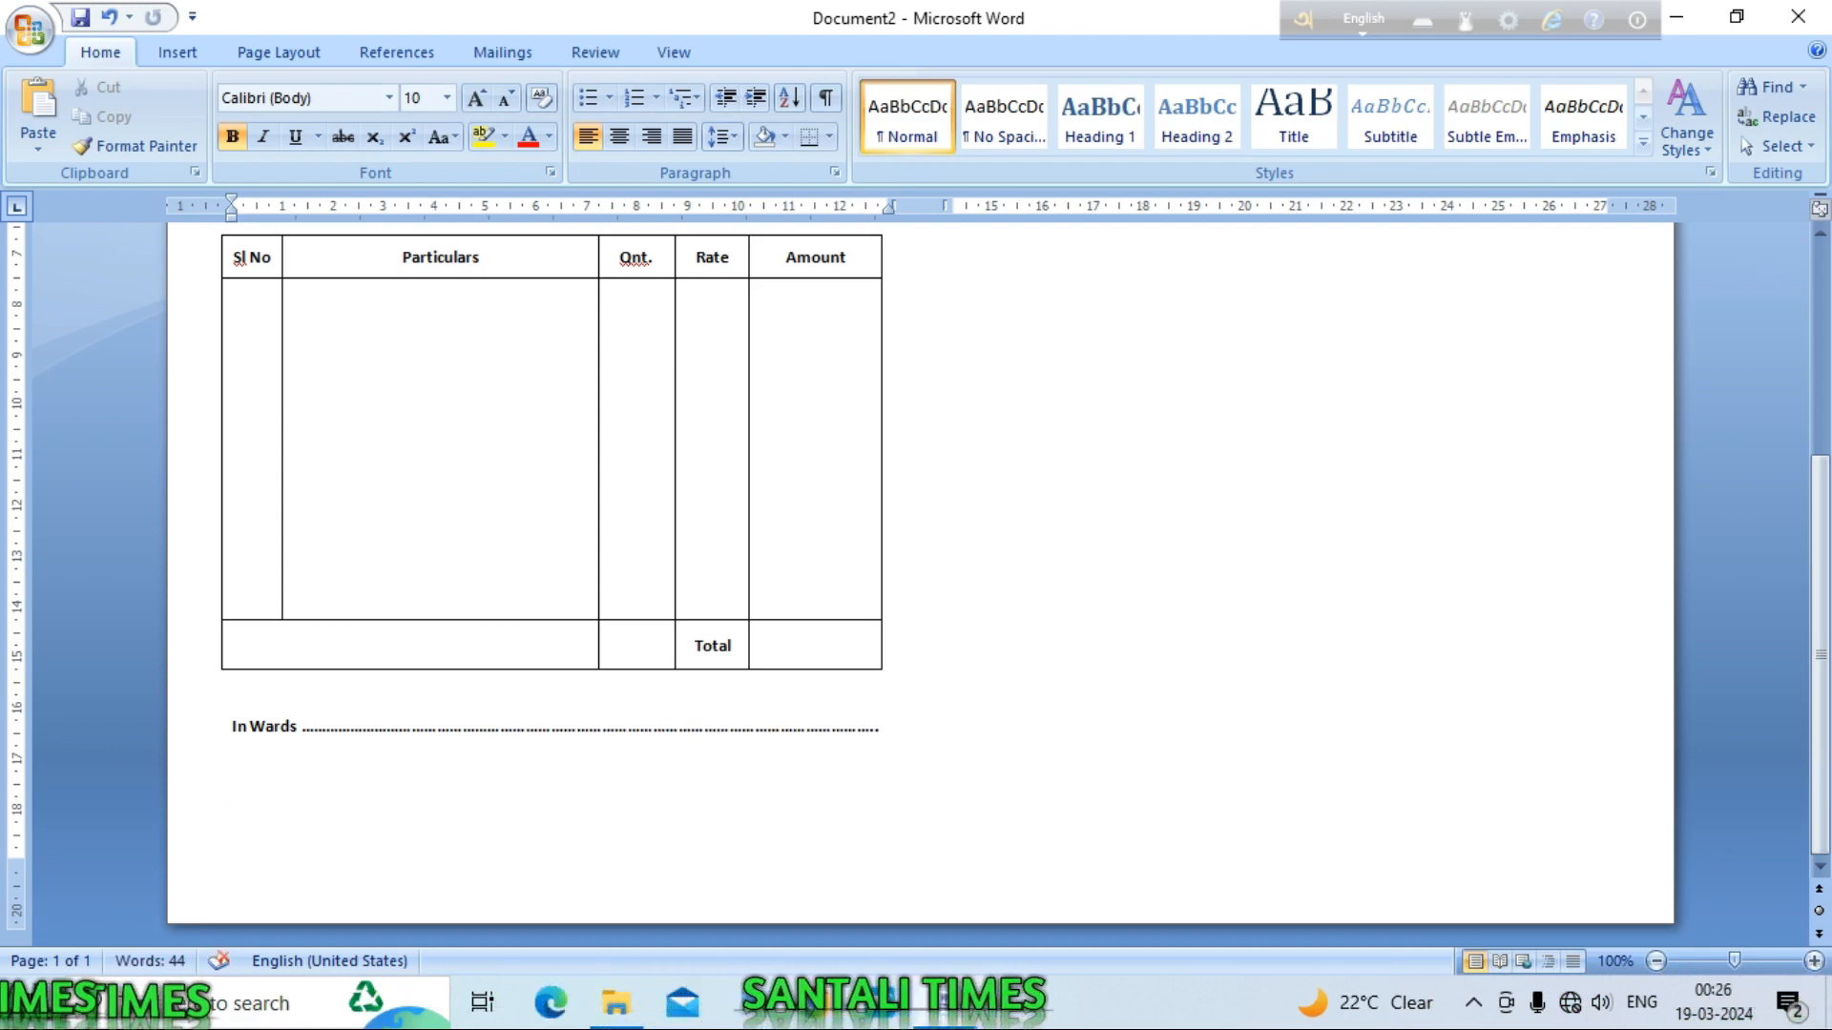
type("cei")
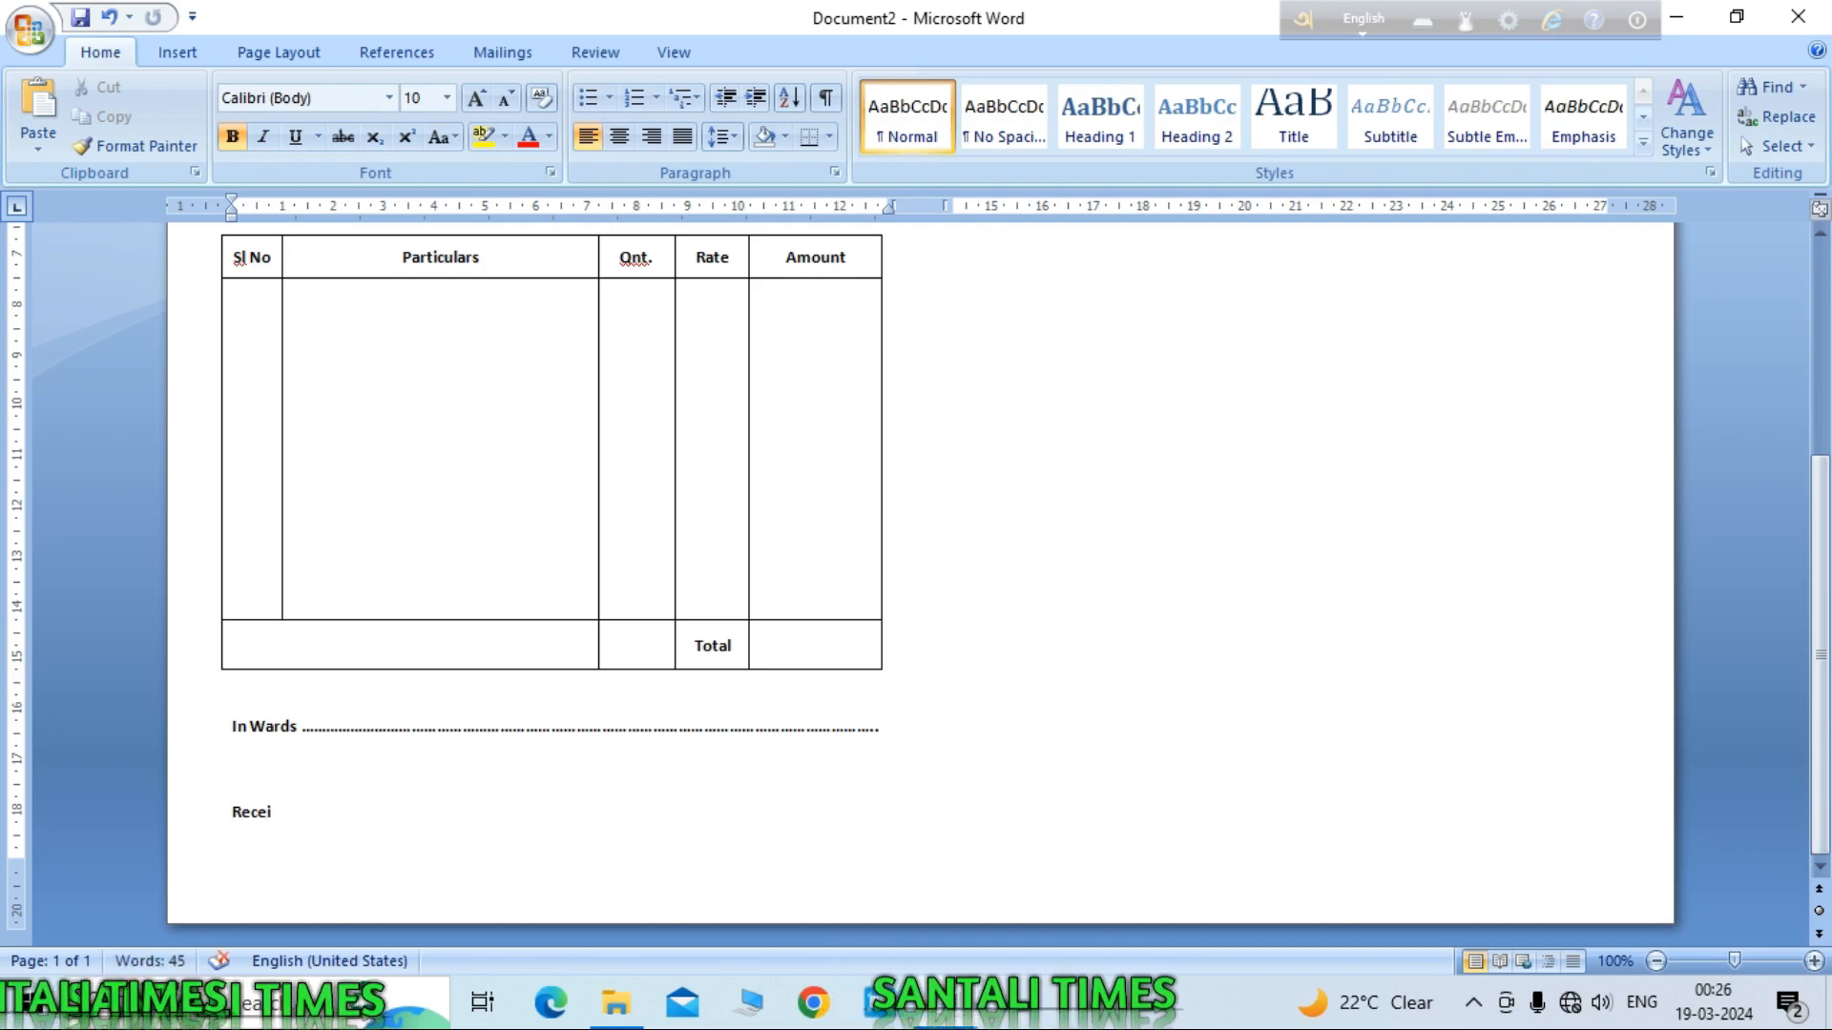
type("ver")
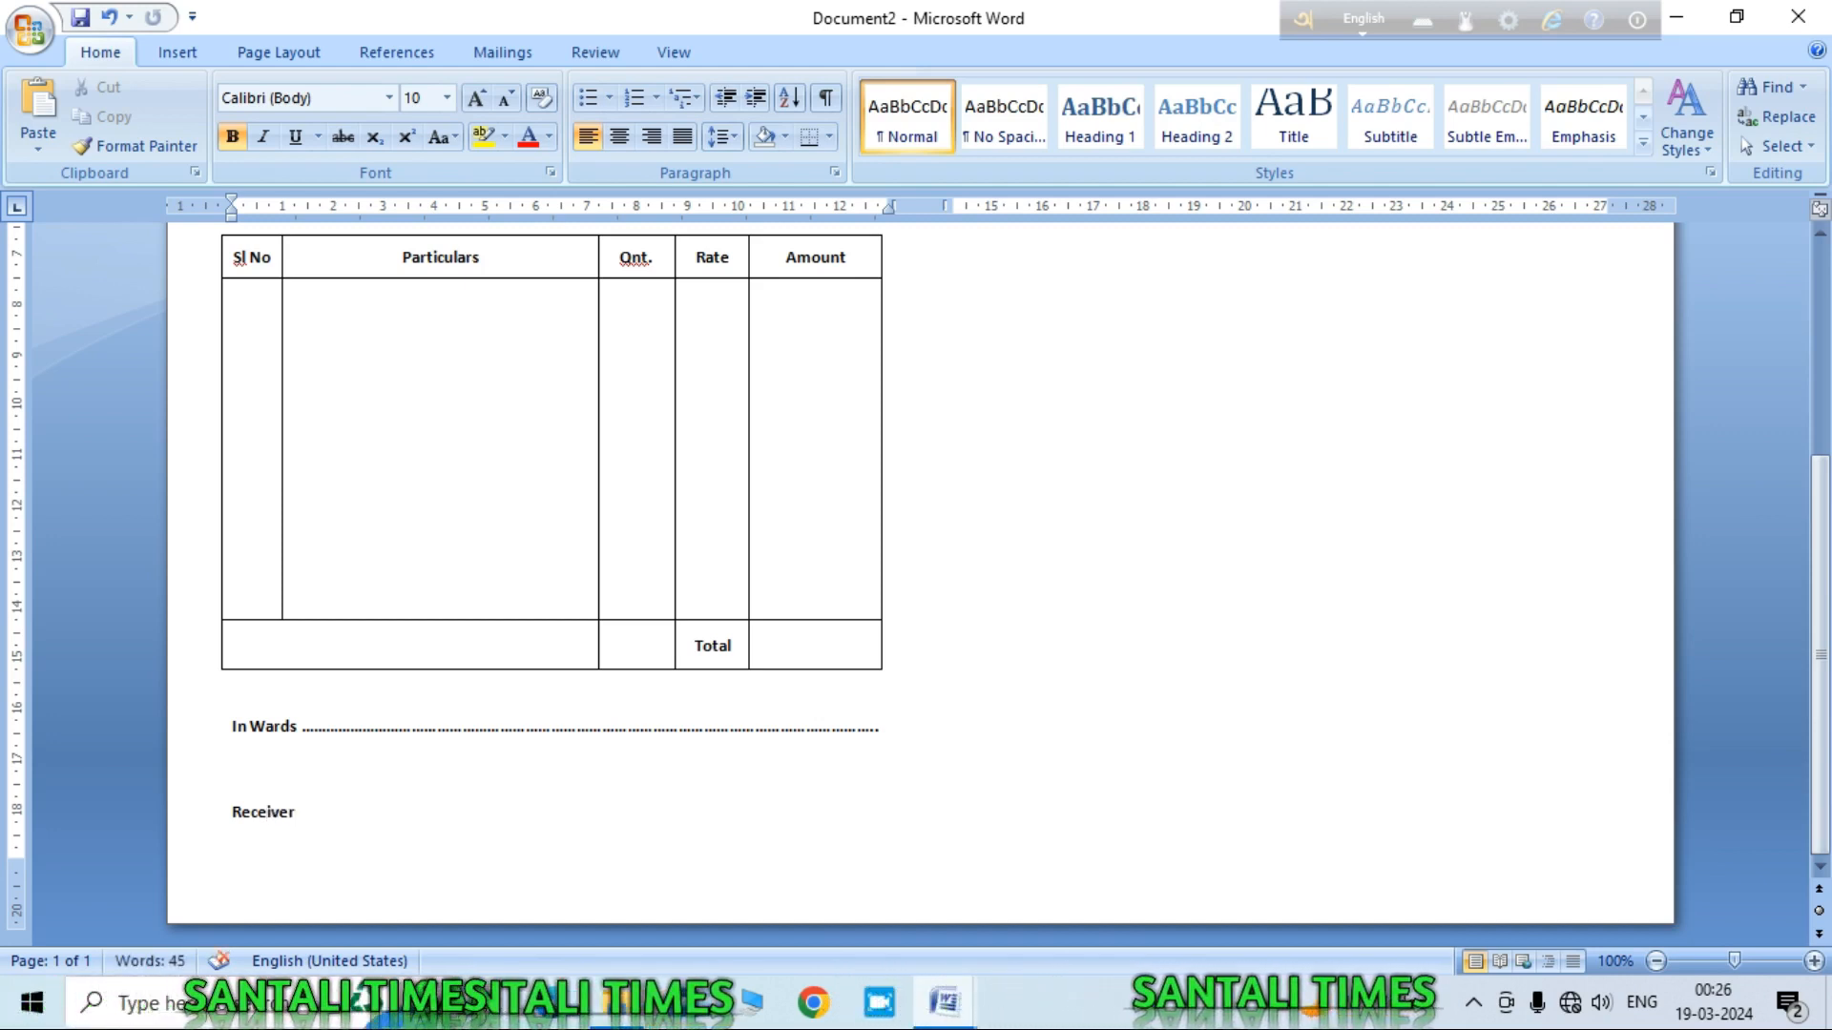
type("'s ")
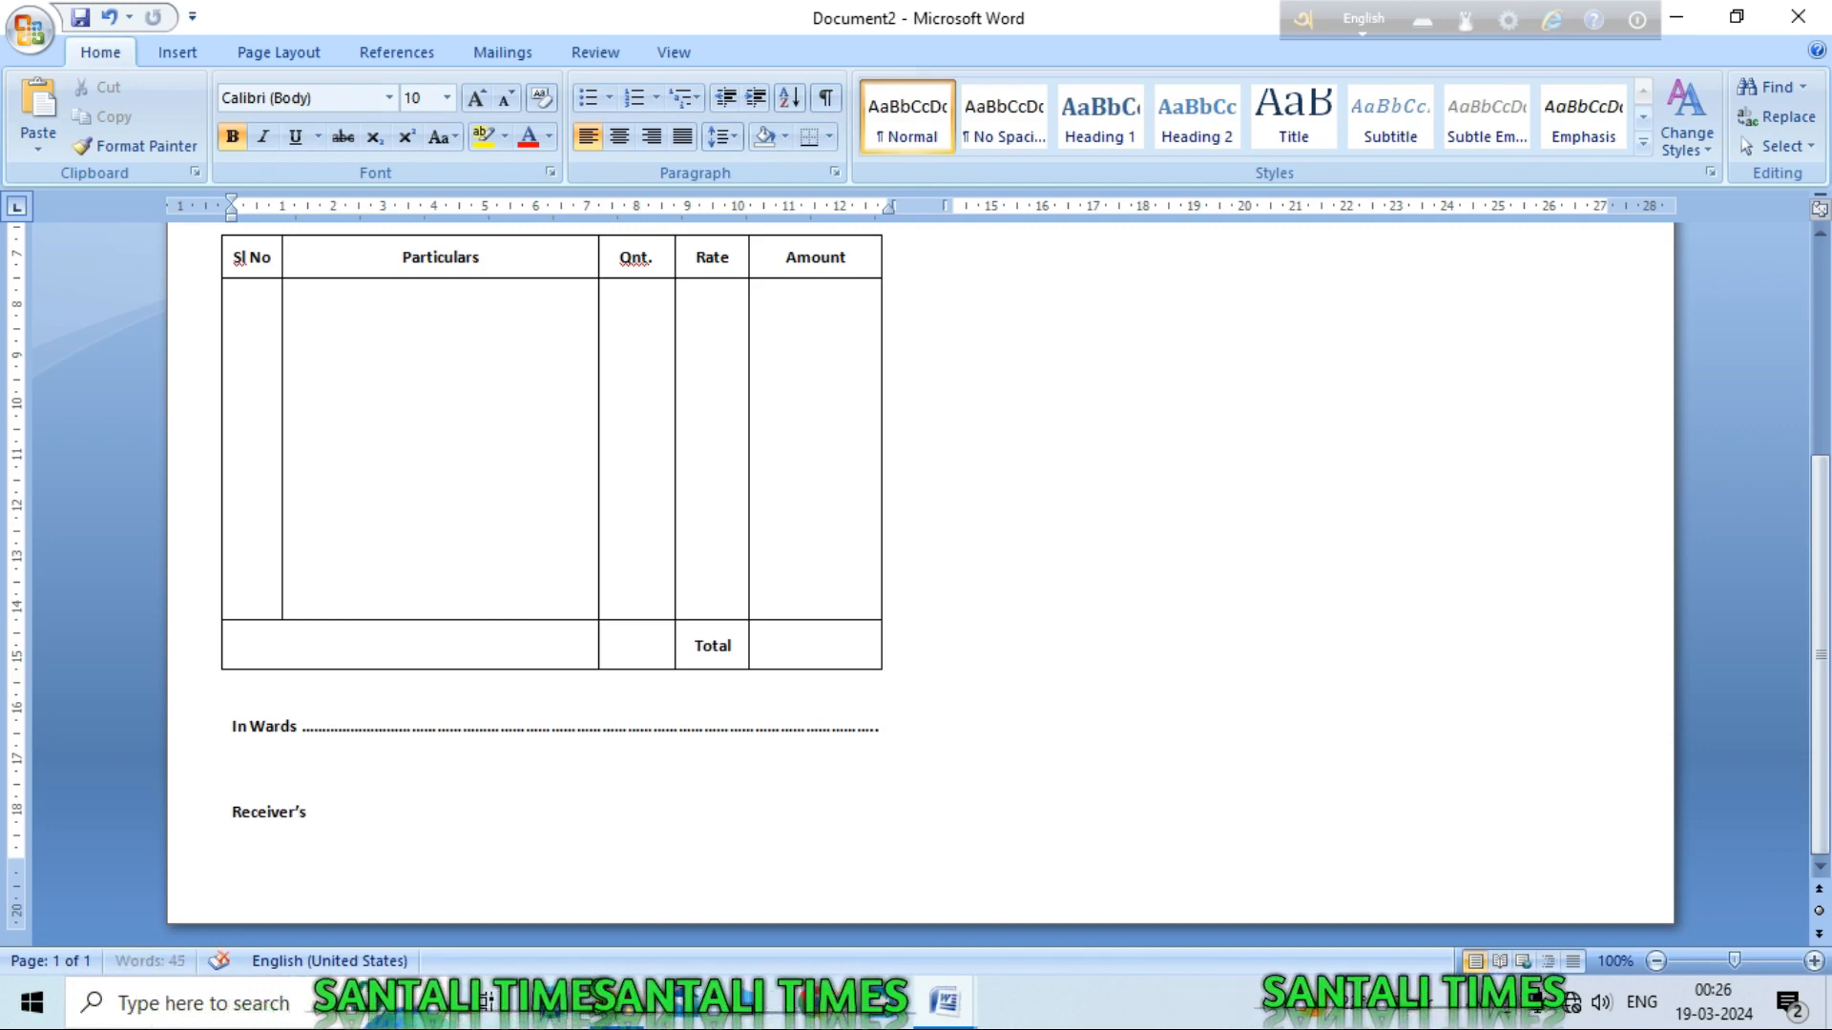
type("Sig")
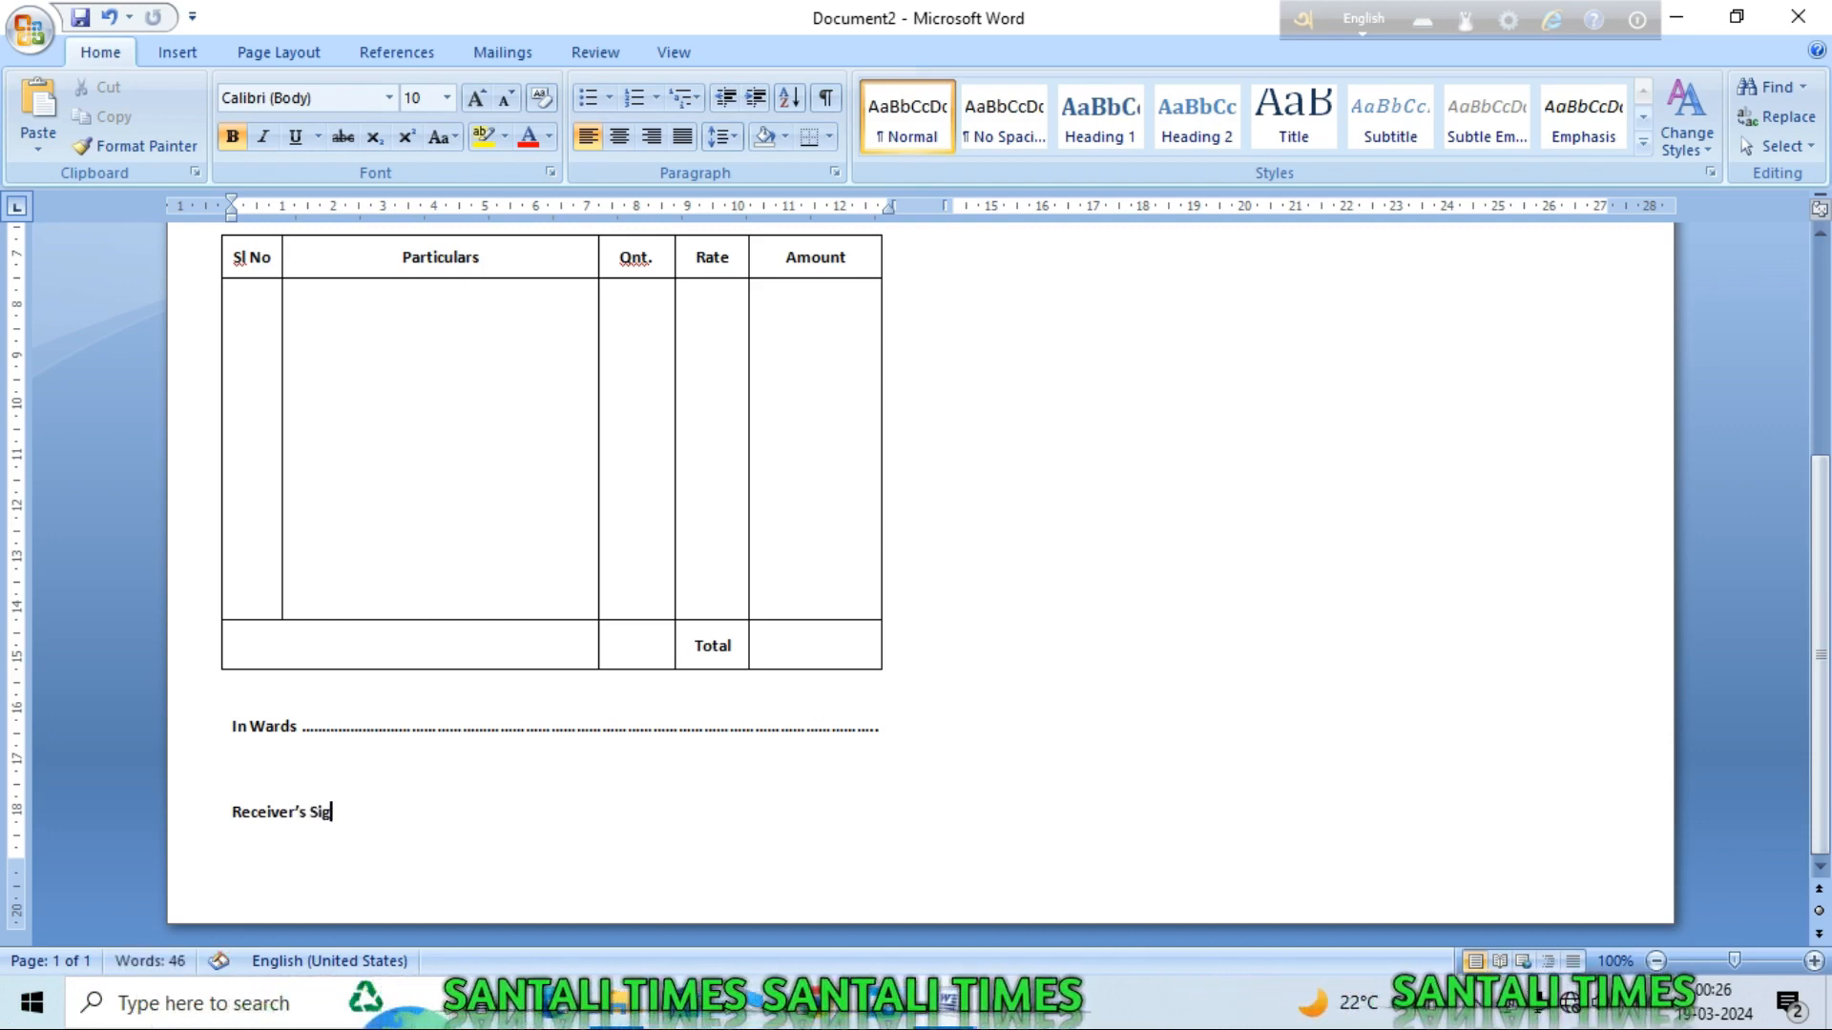
type("nature")
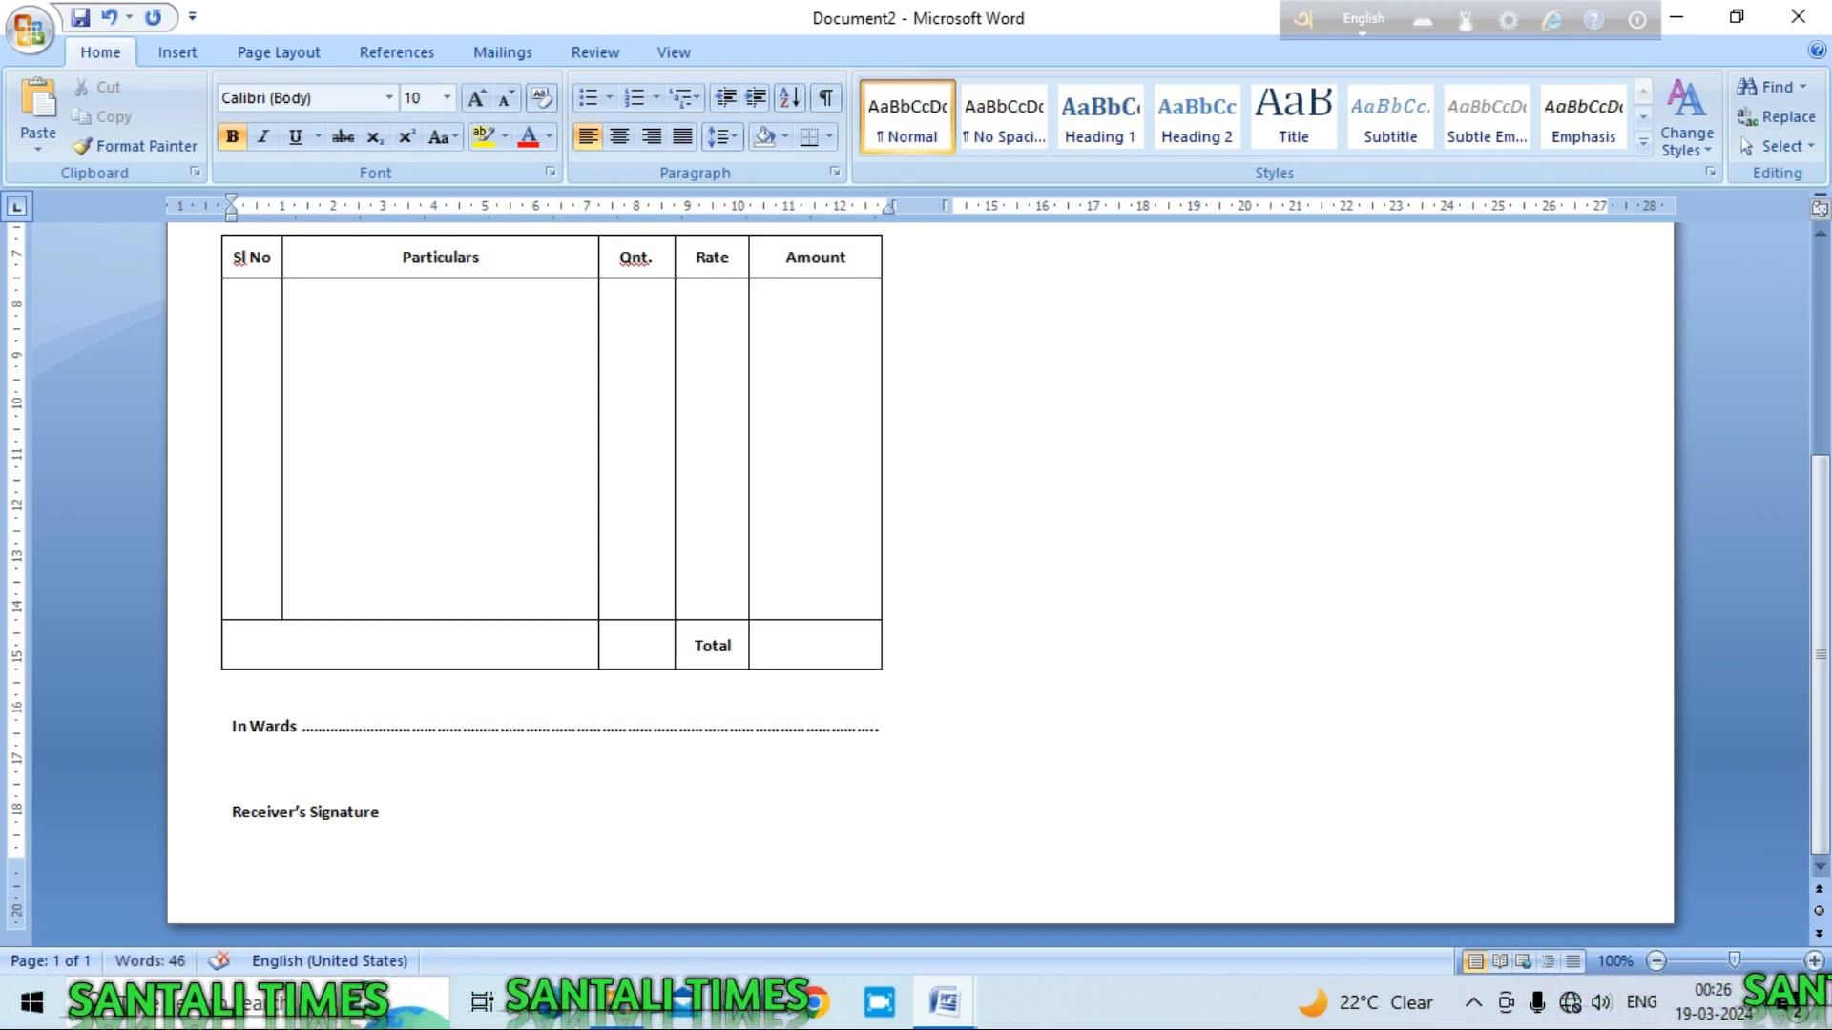
type("gnat")
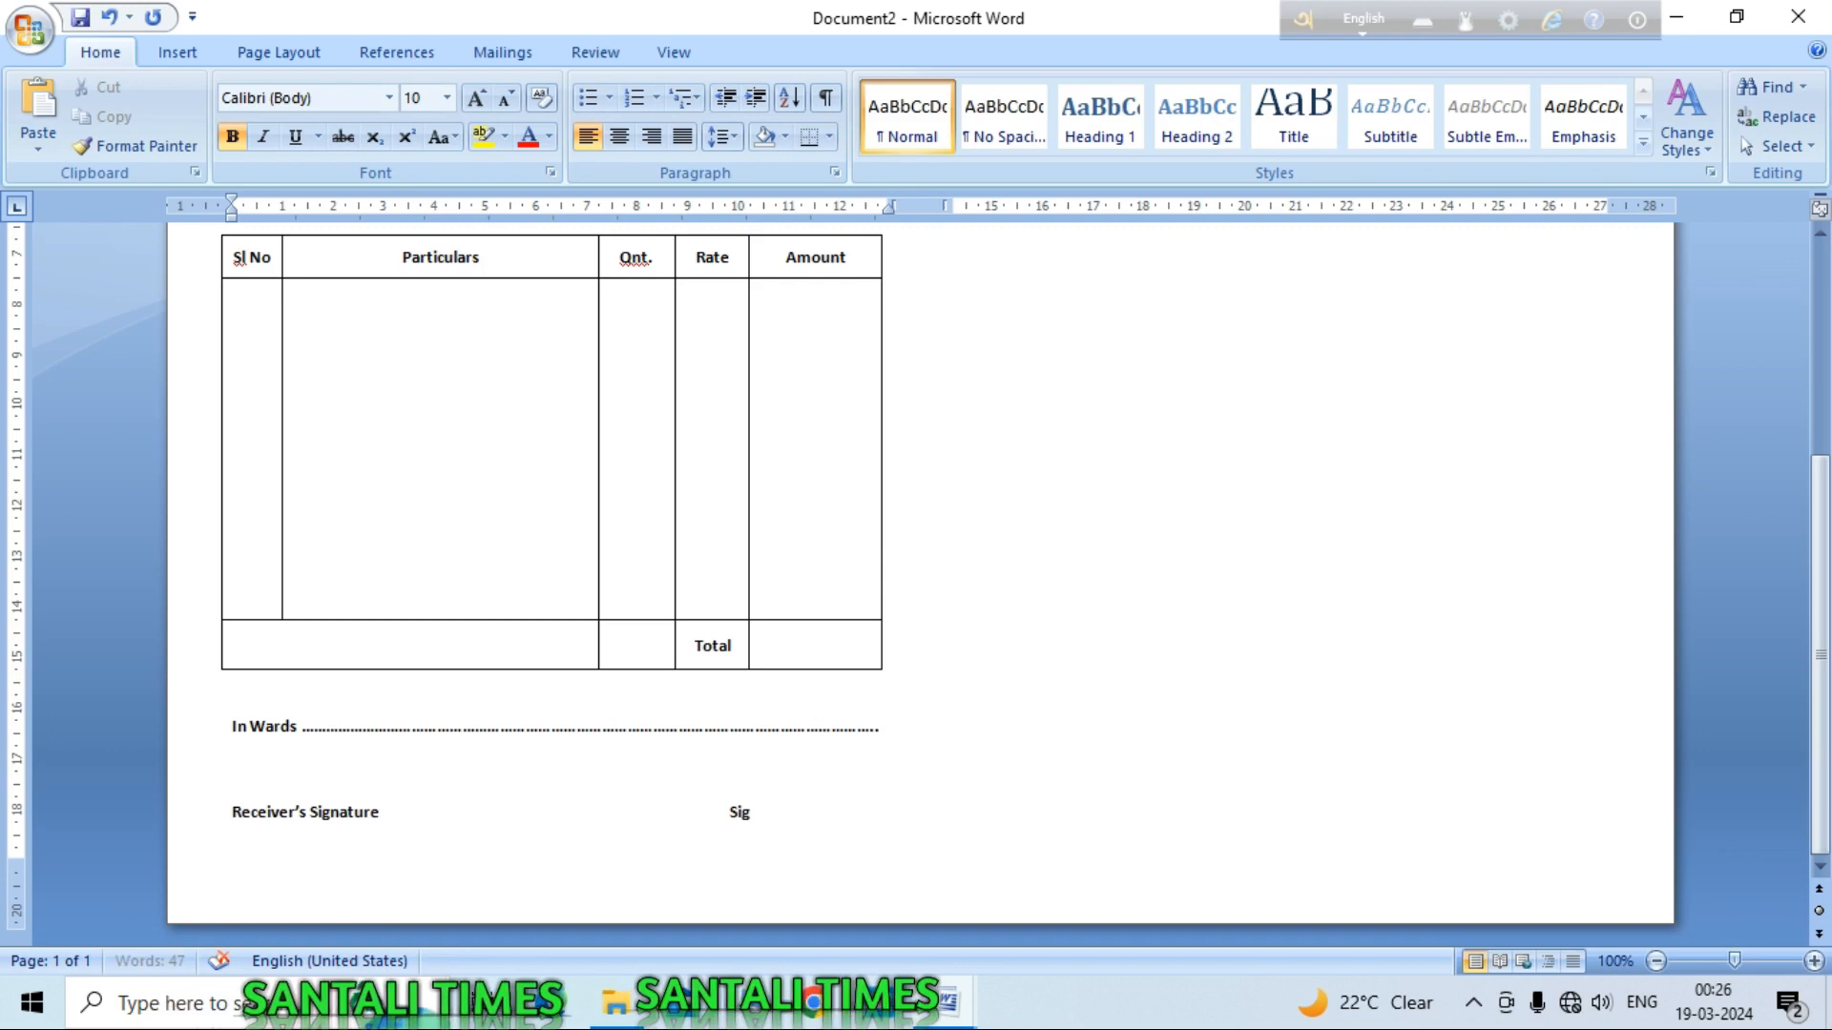
type("ure")
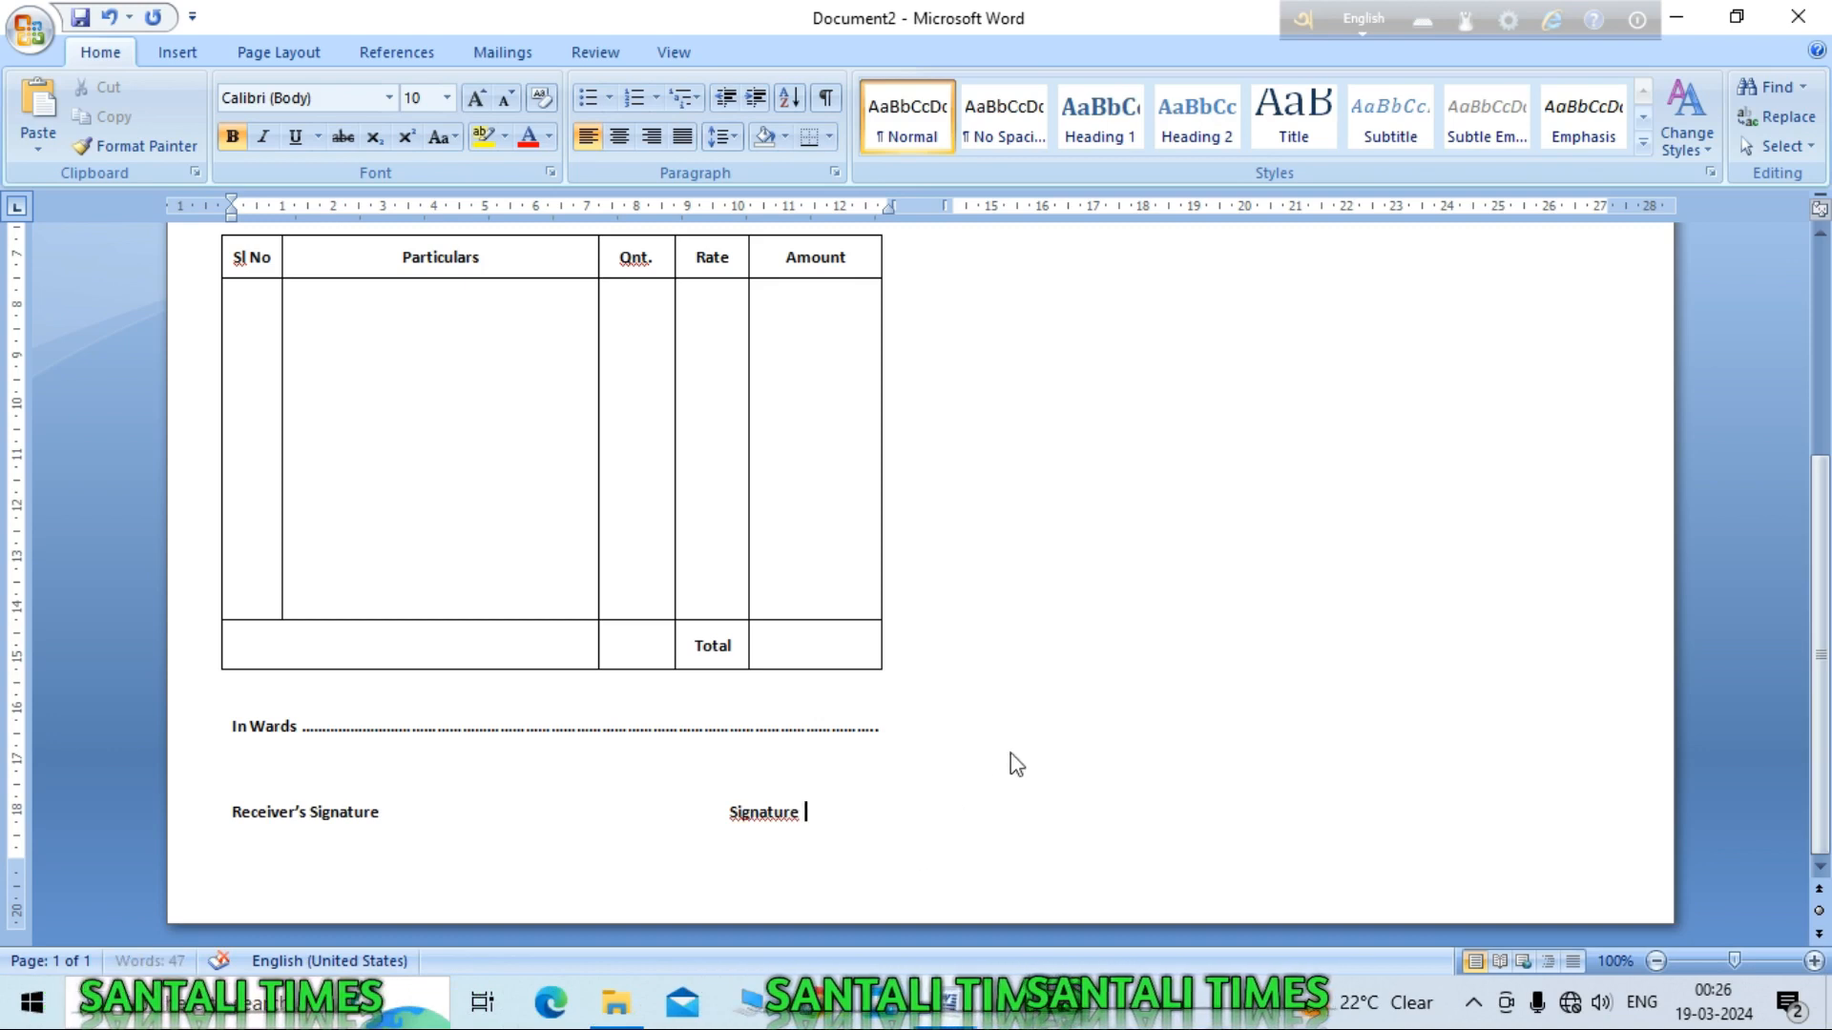
Step: Scroll over the bill's footer to check the completed Signature label
scroll(1050, 744, "up", 7)
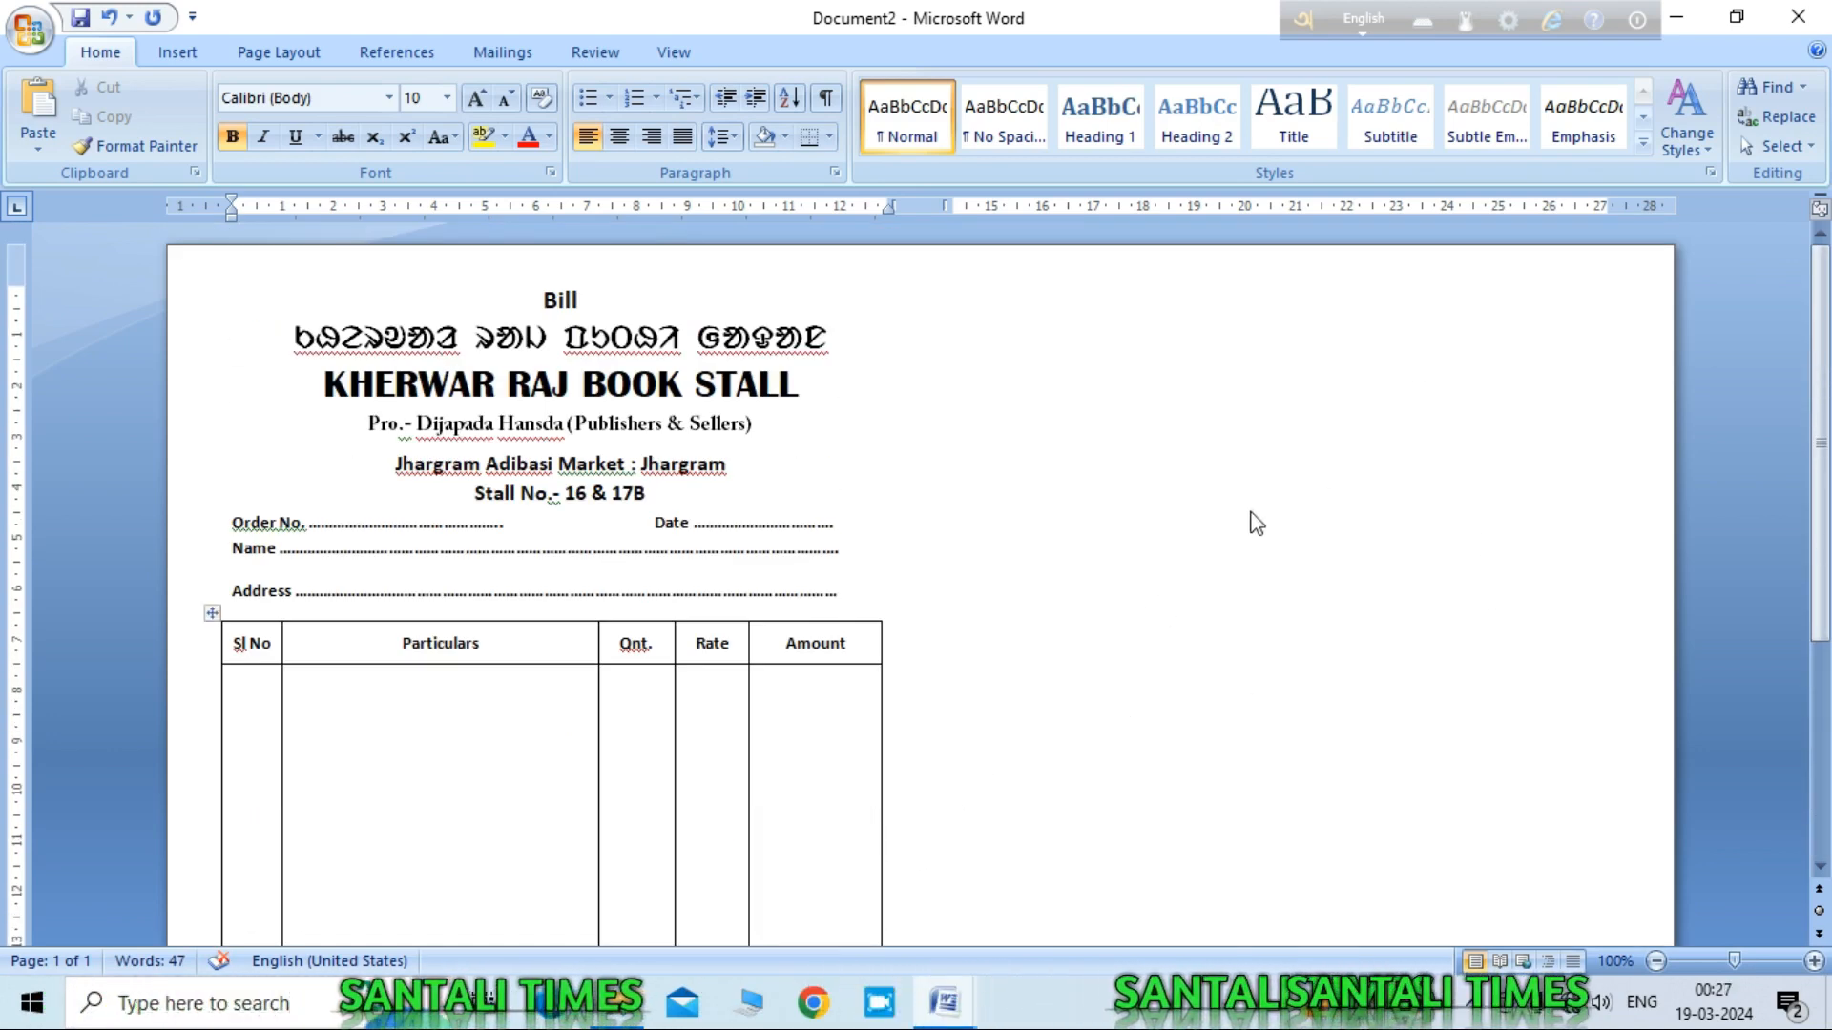
scroll(1245, 534, "down", 5)
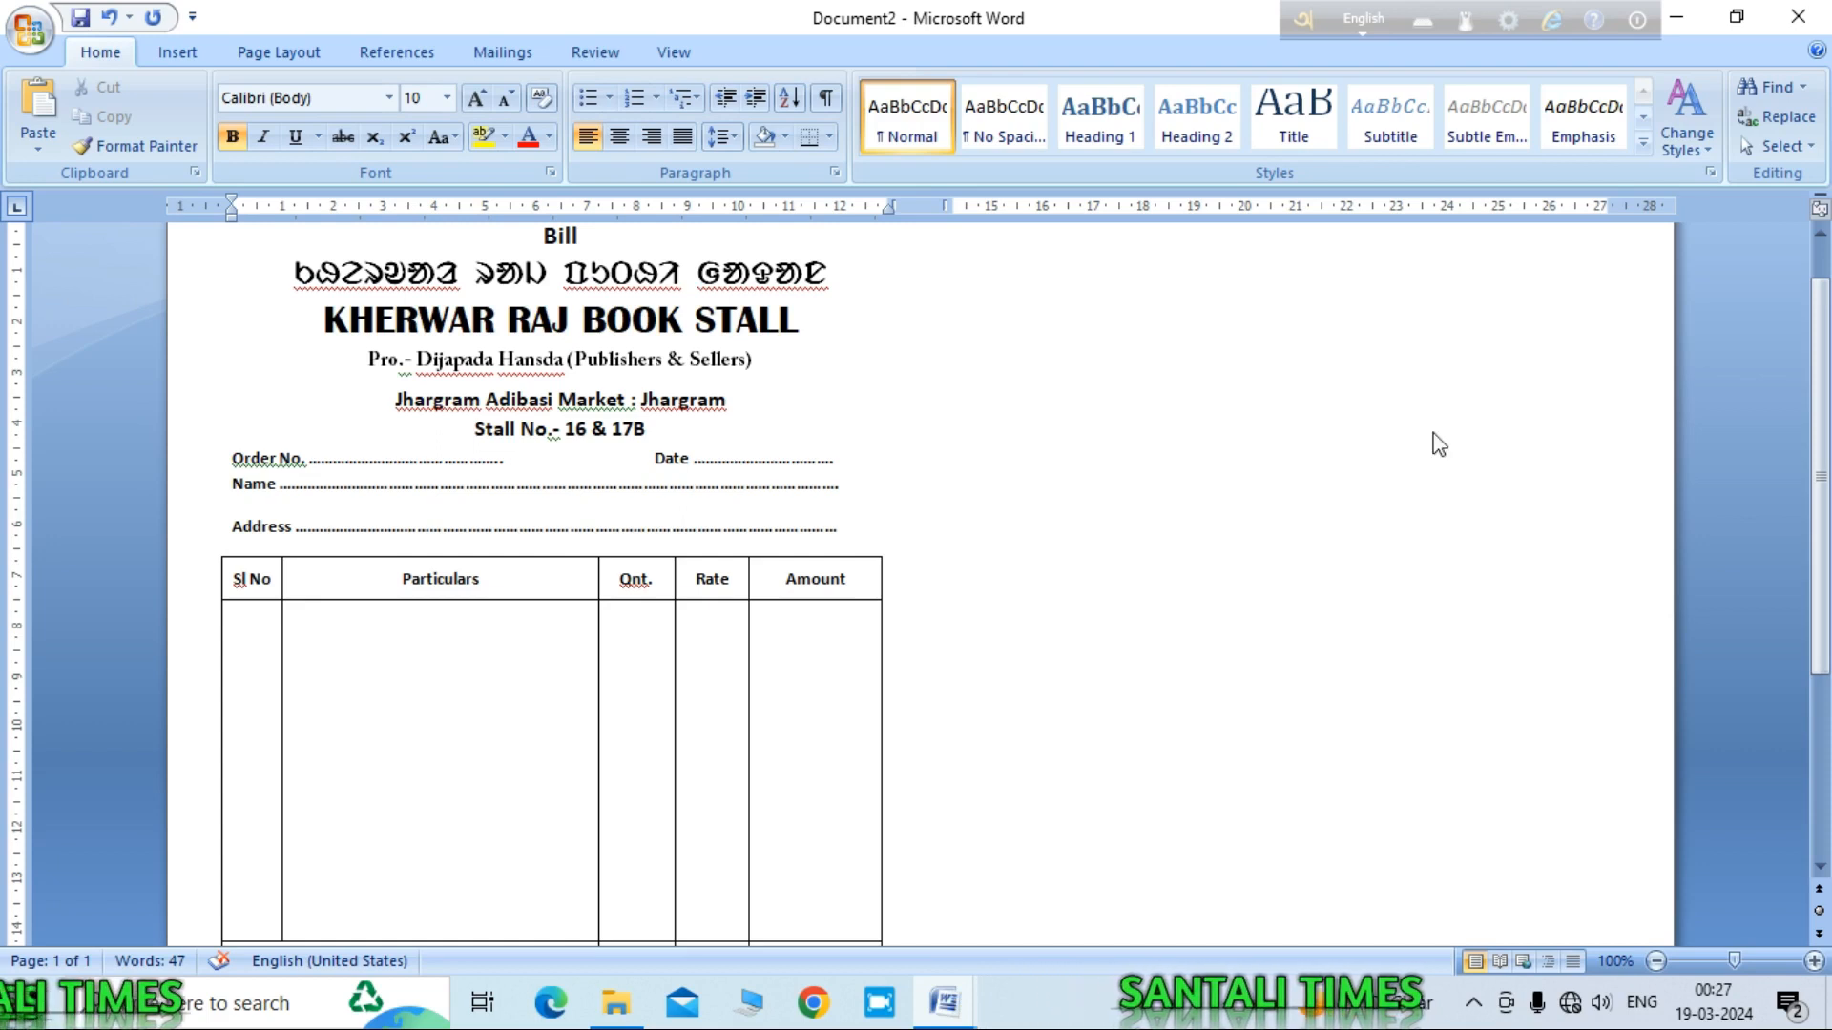
Step: Insert the images-removebg-preview book-stack picture from DISK1's Png images folder
left_click(174, 54)
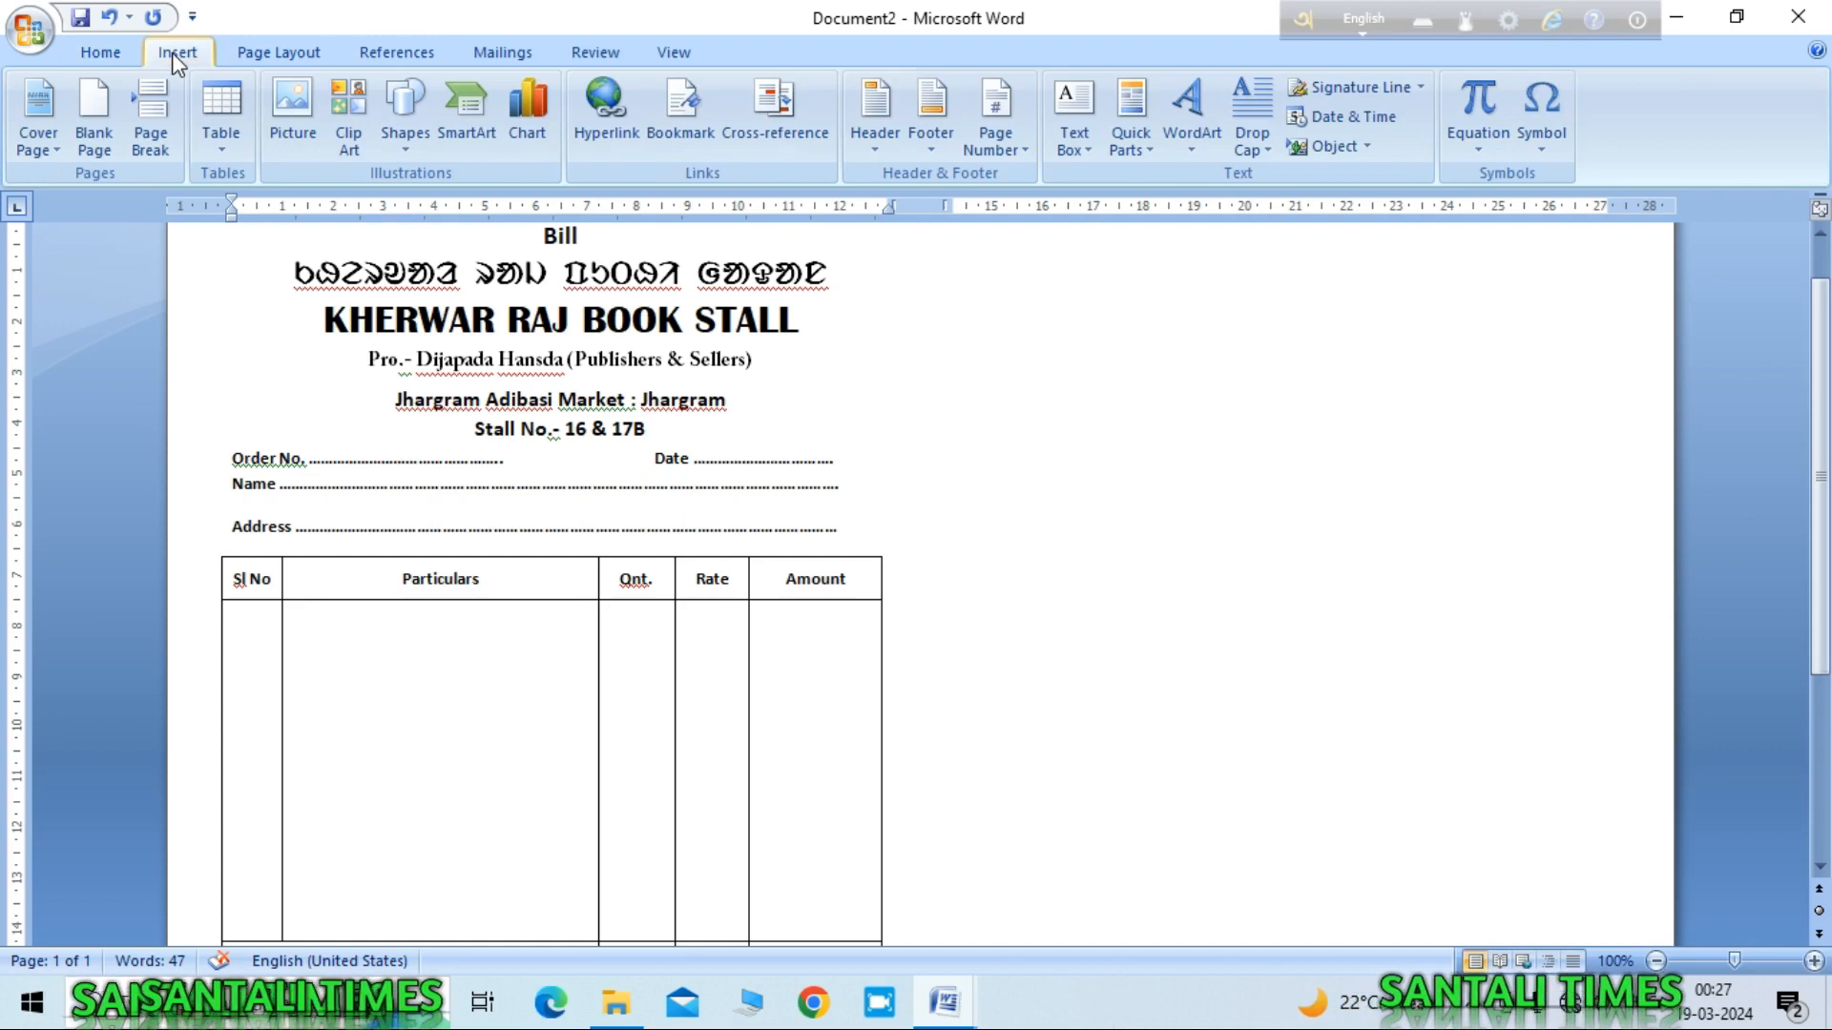
left_click(287, 120)
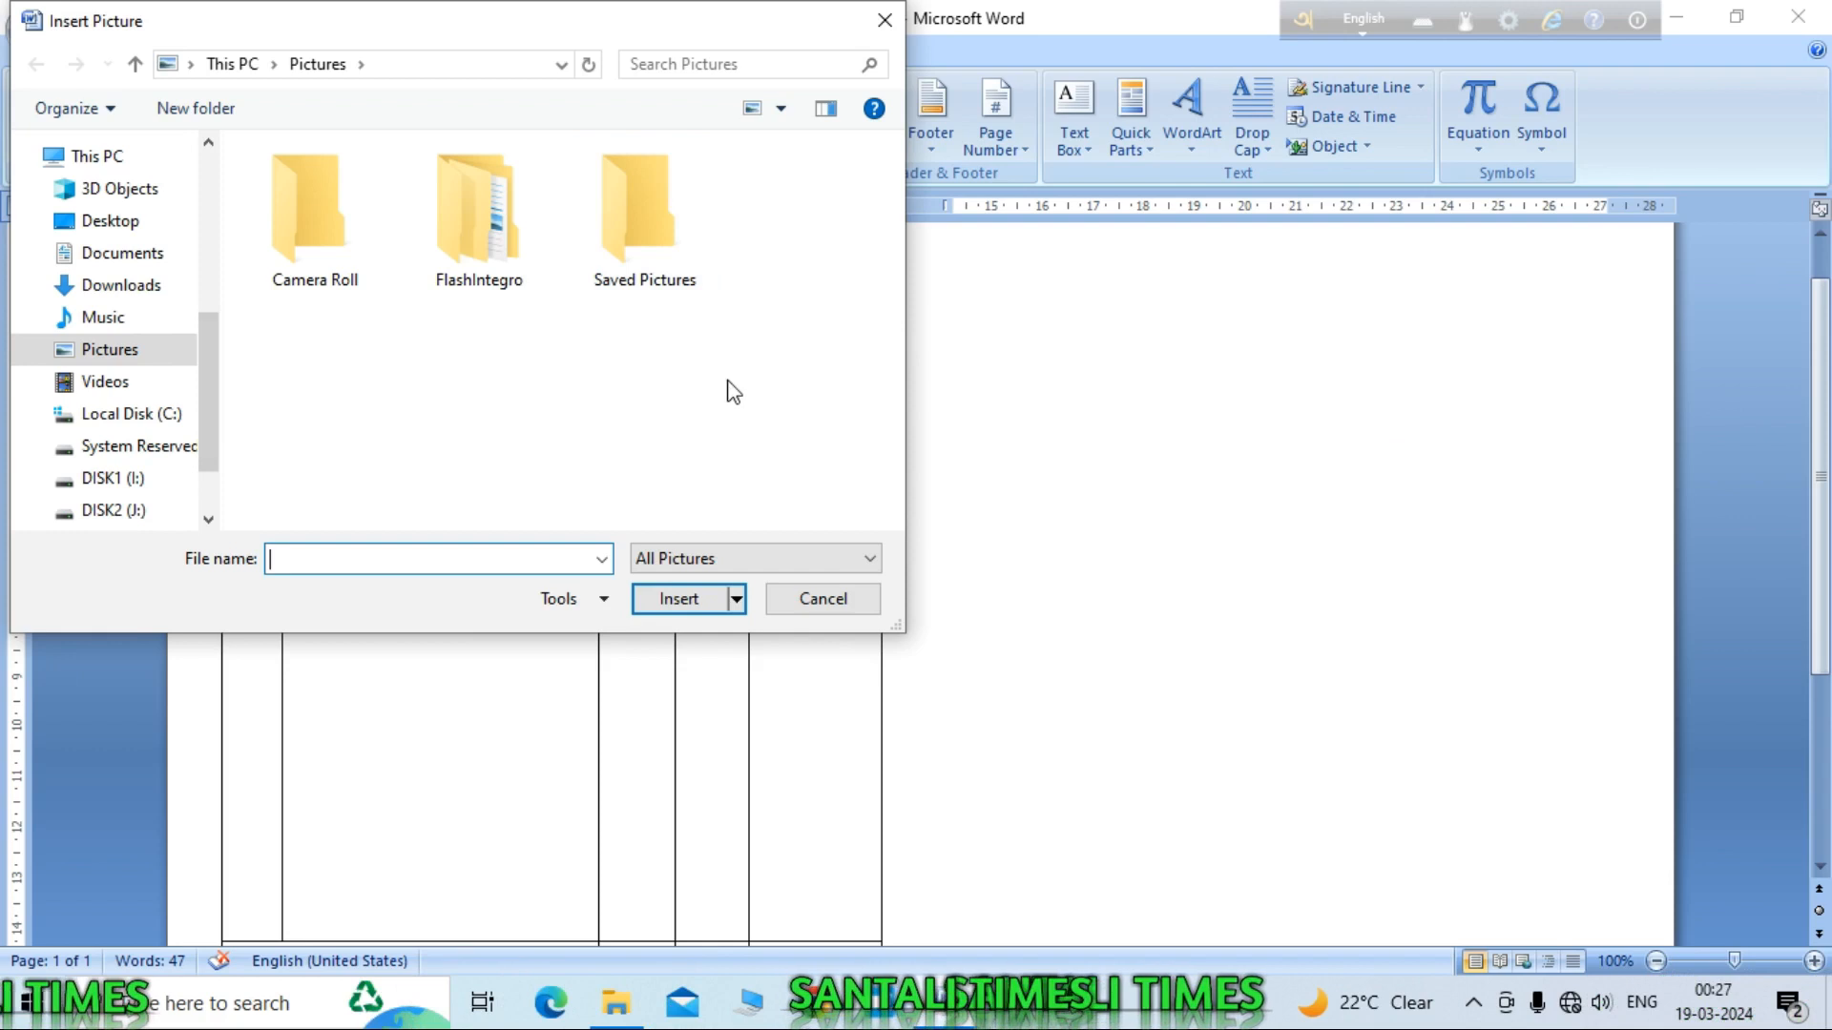
left_click(111, 482)
double_click(296, 186)
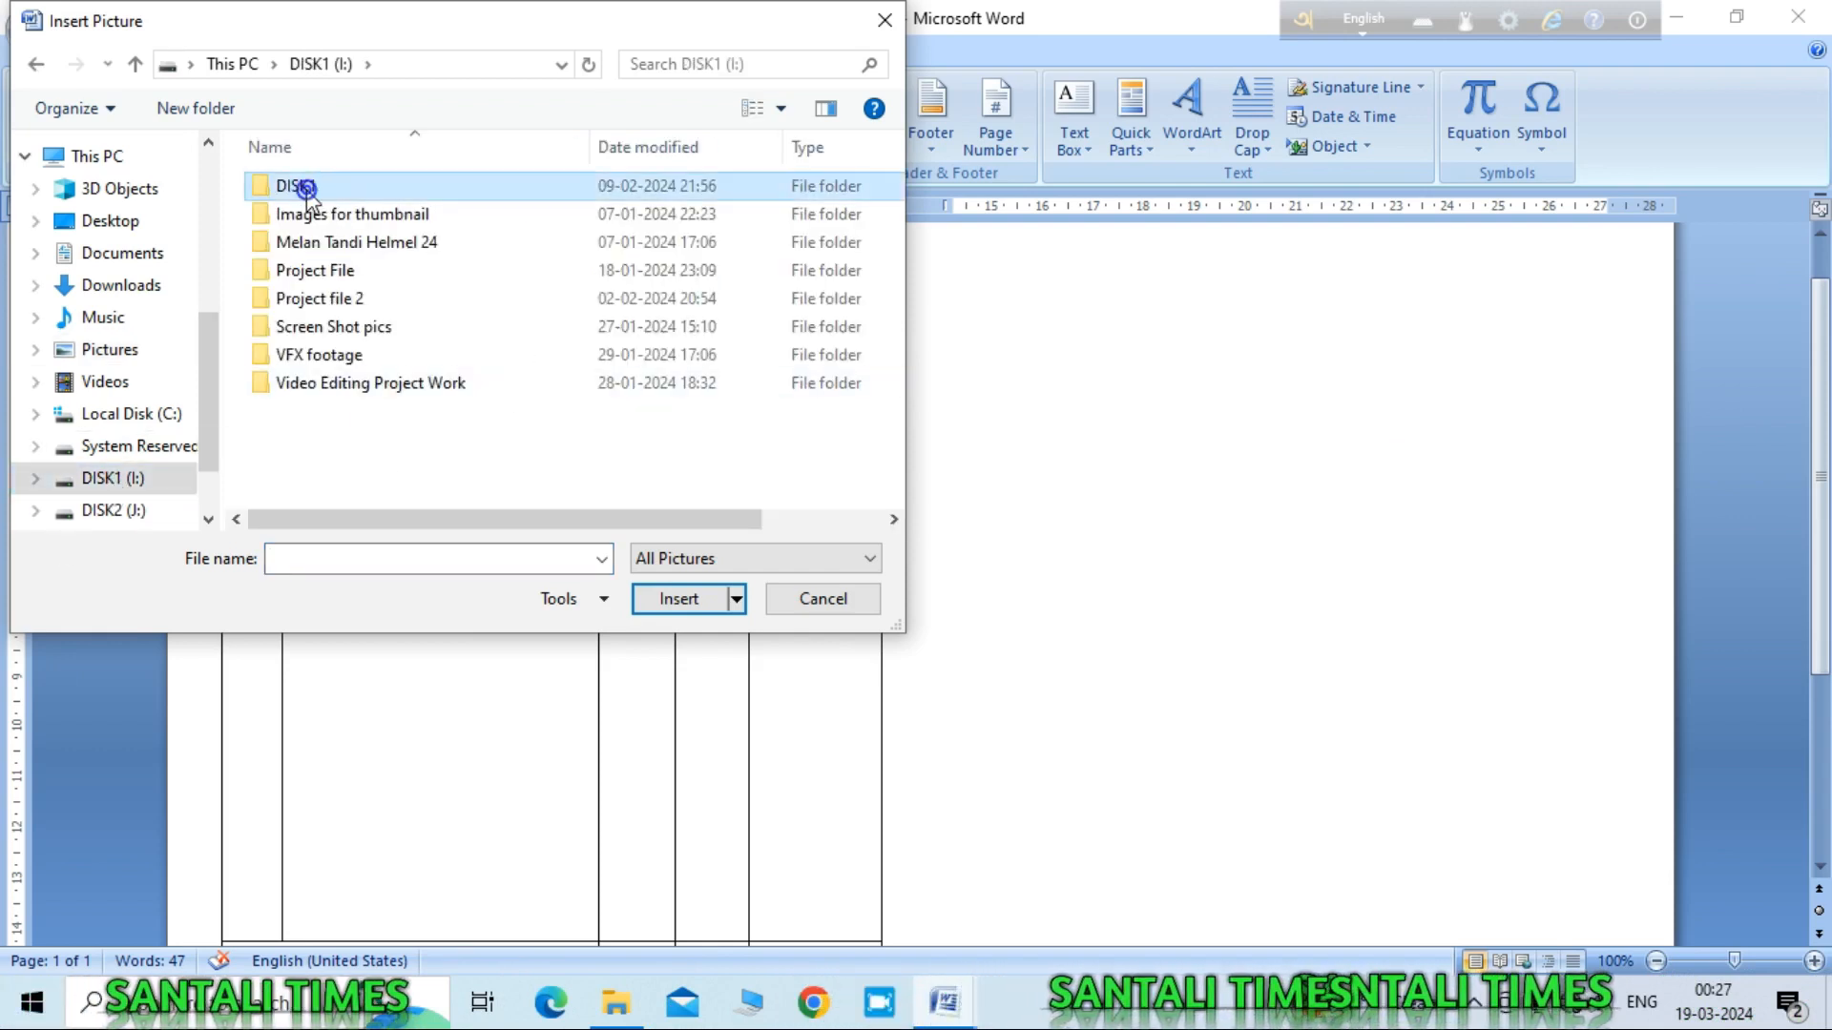
left_click_drag(895, 183, 914, 394)
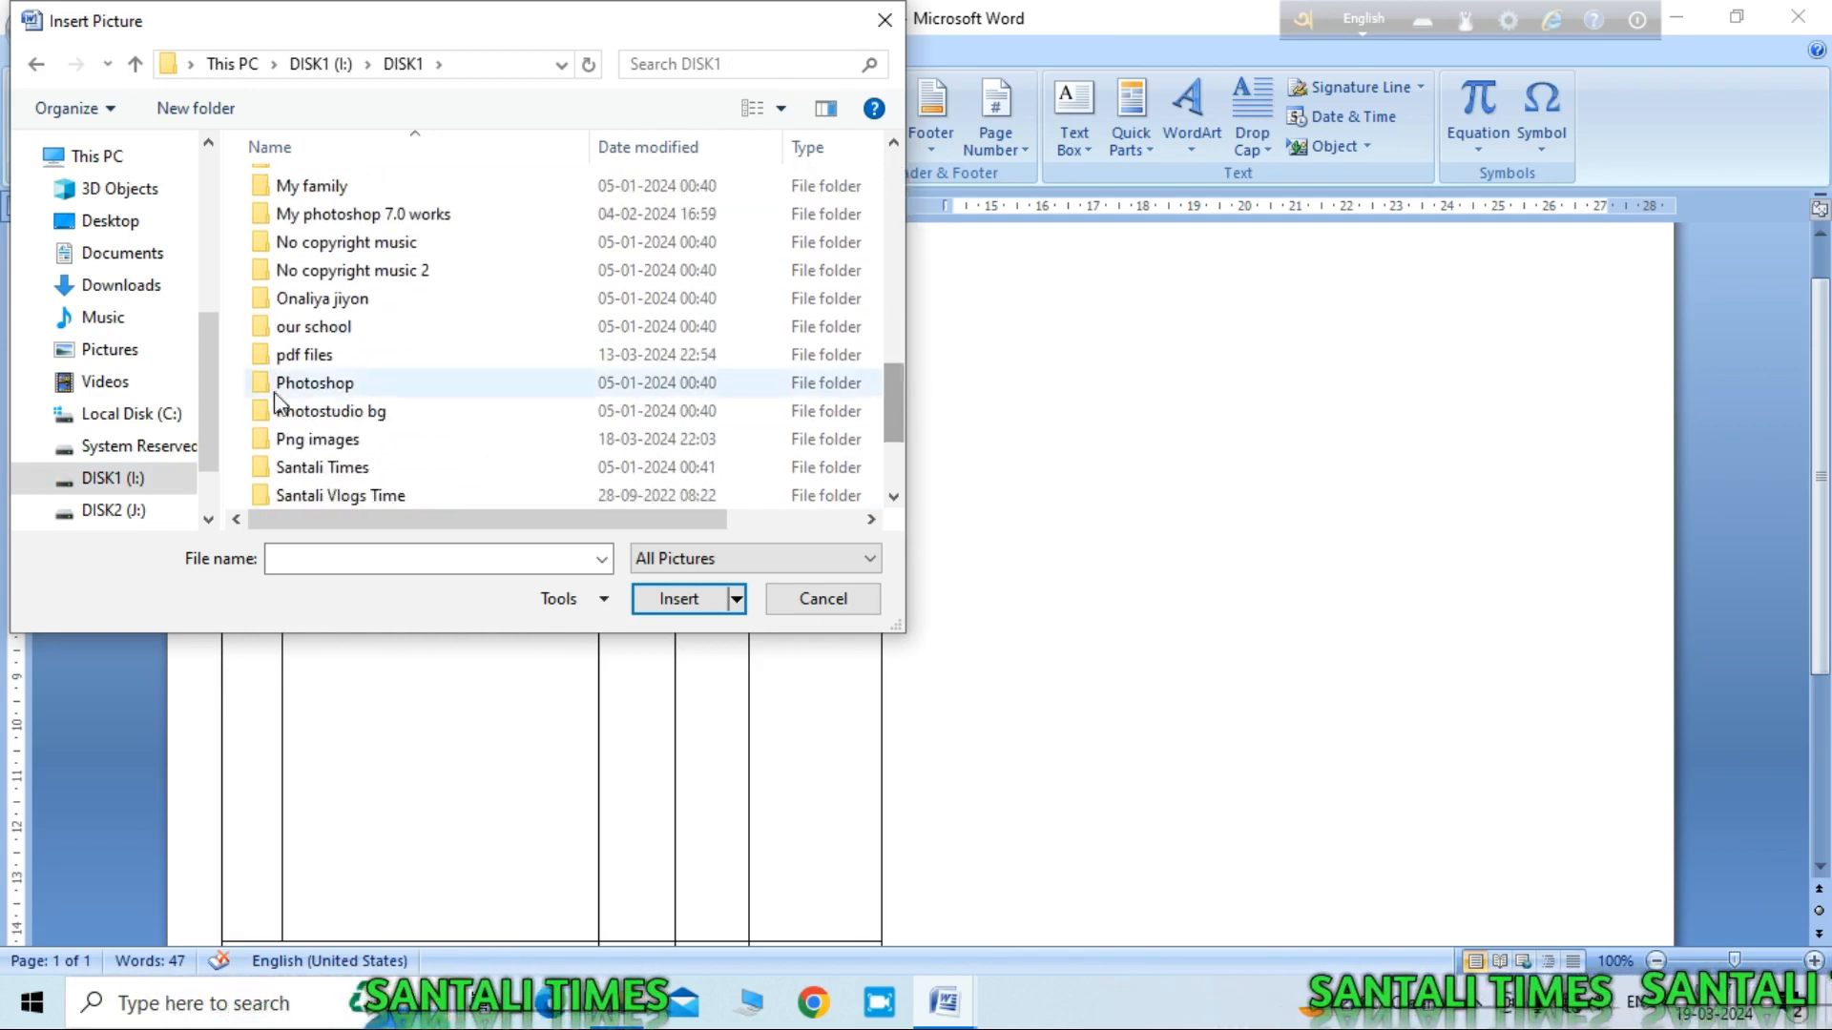
double_click(307, 441)
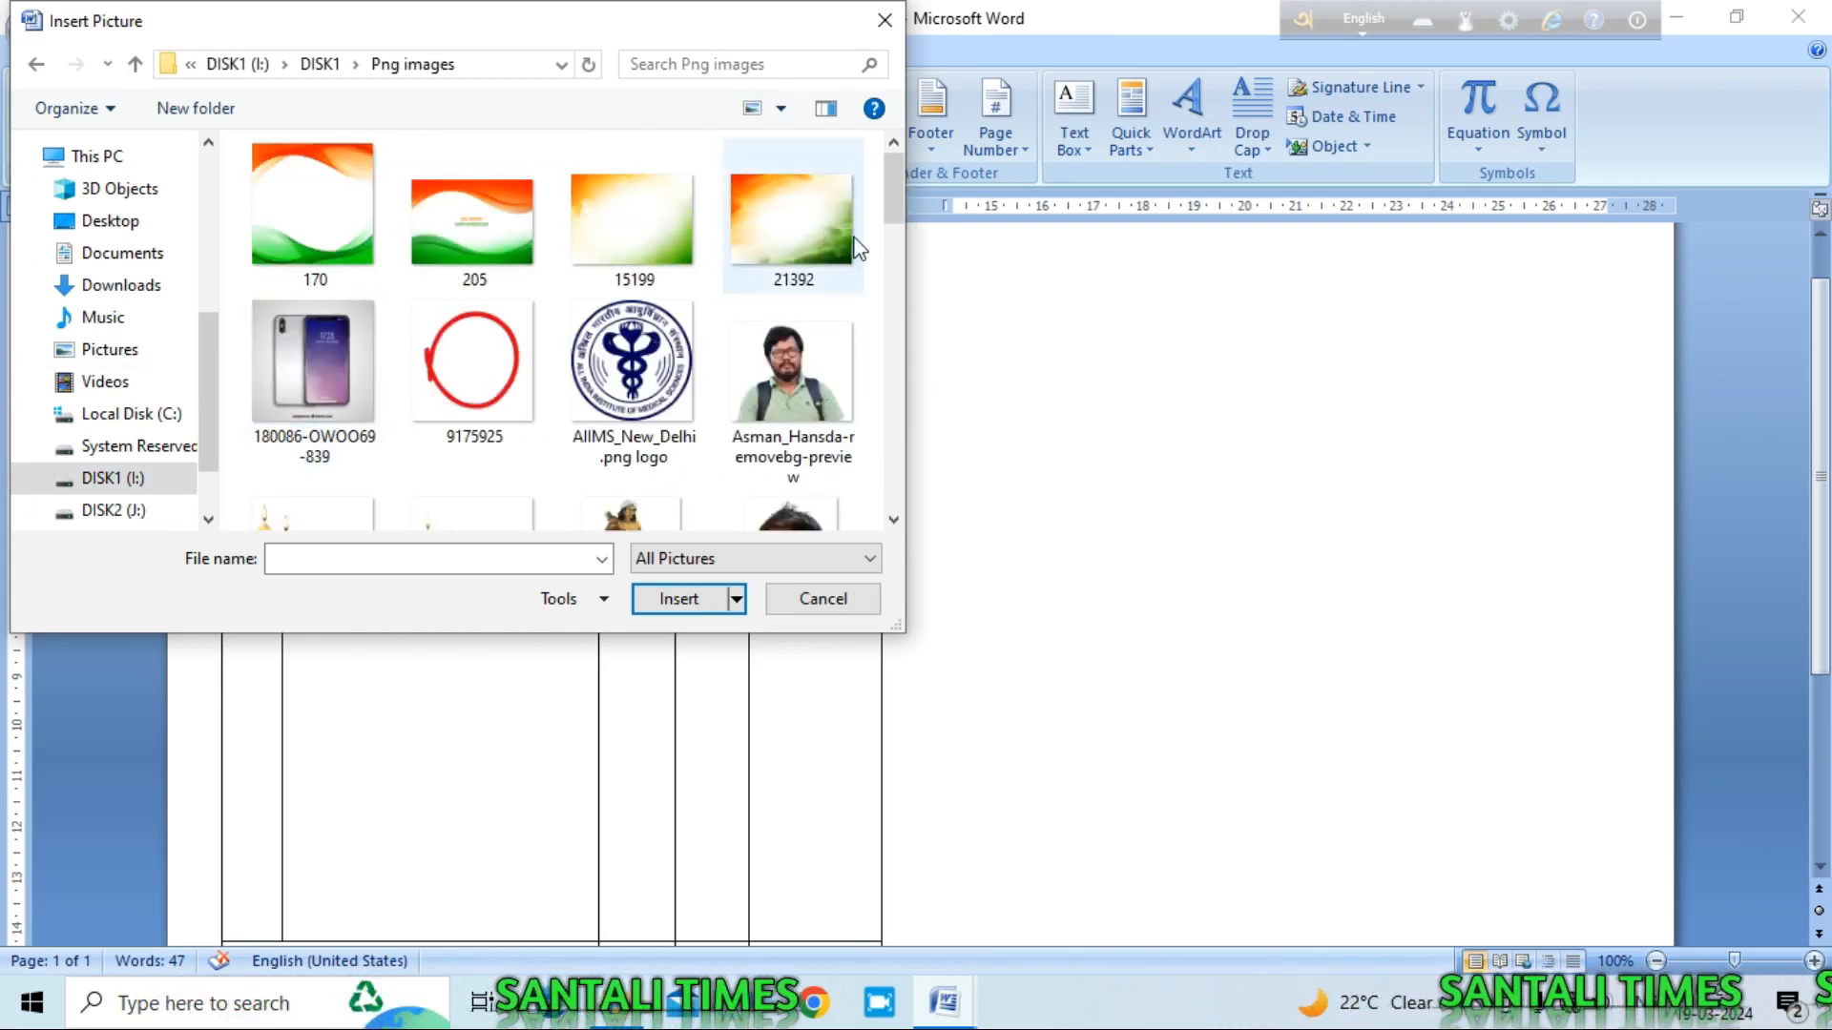
left_click_drag(893, 189, 911, 347)
left_click(615, 286)
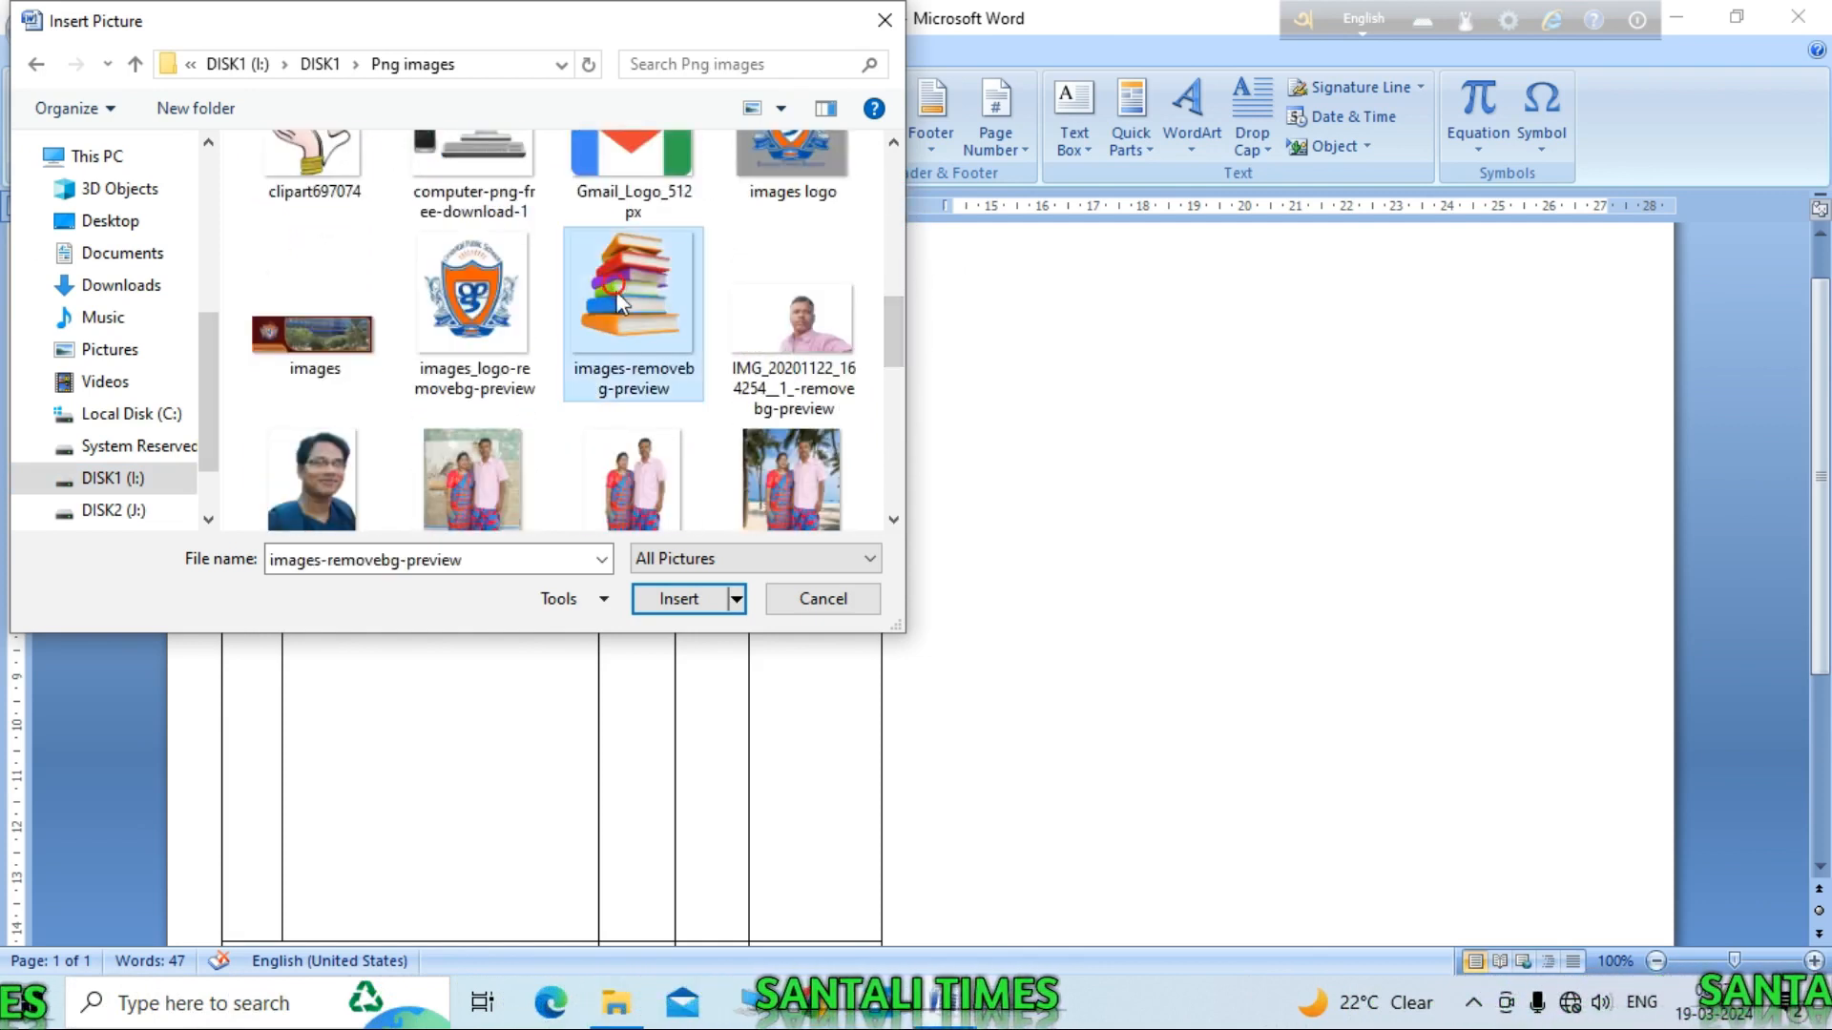
left_click(695, 598)
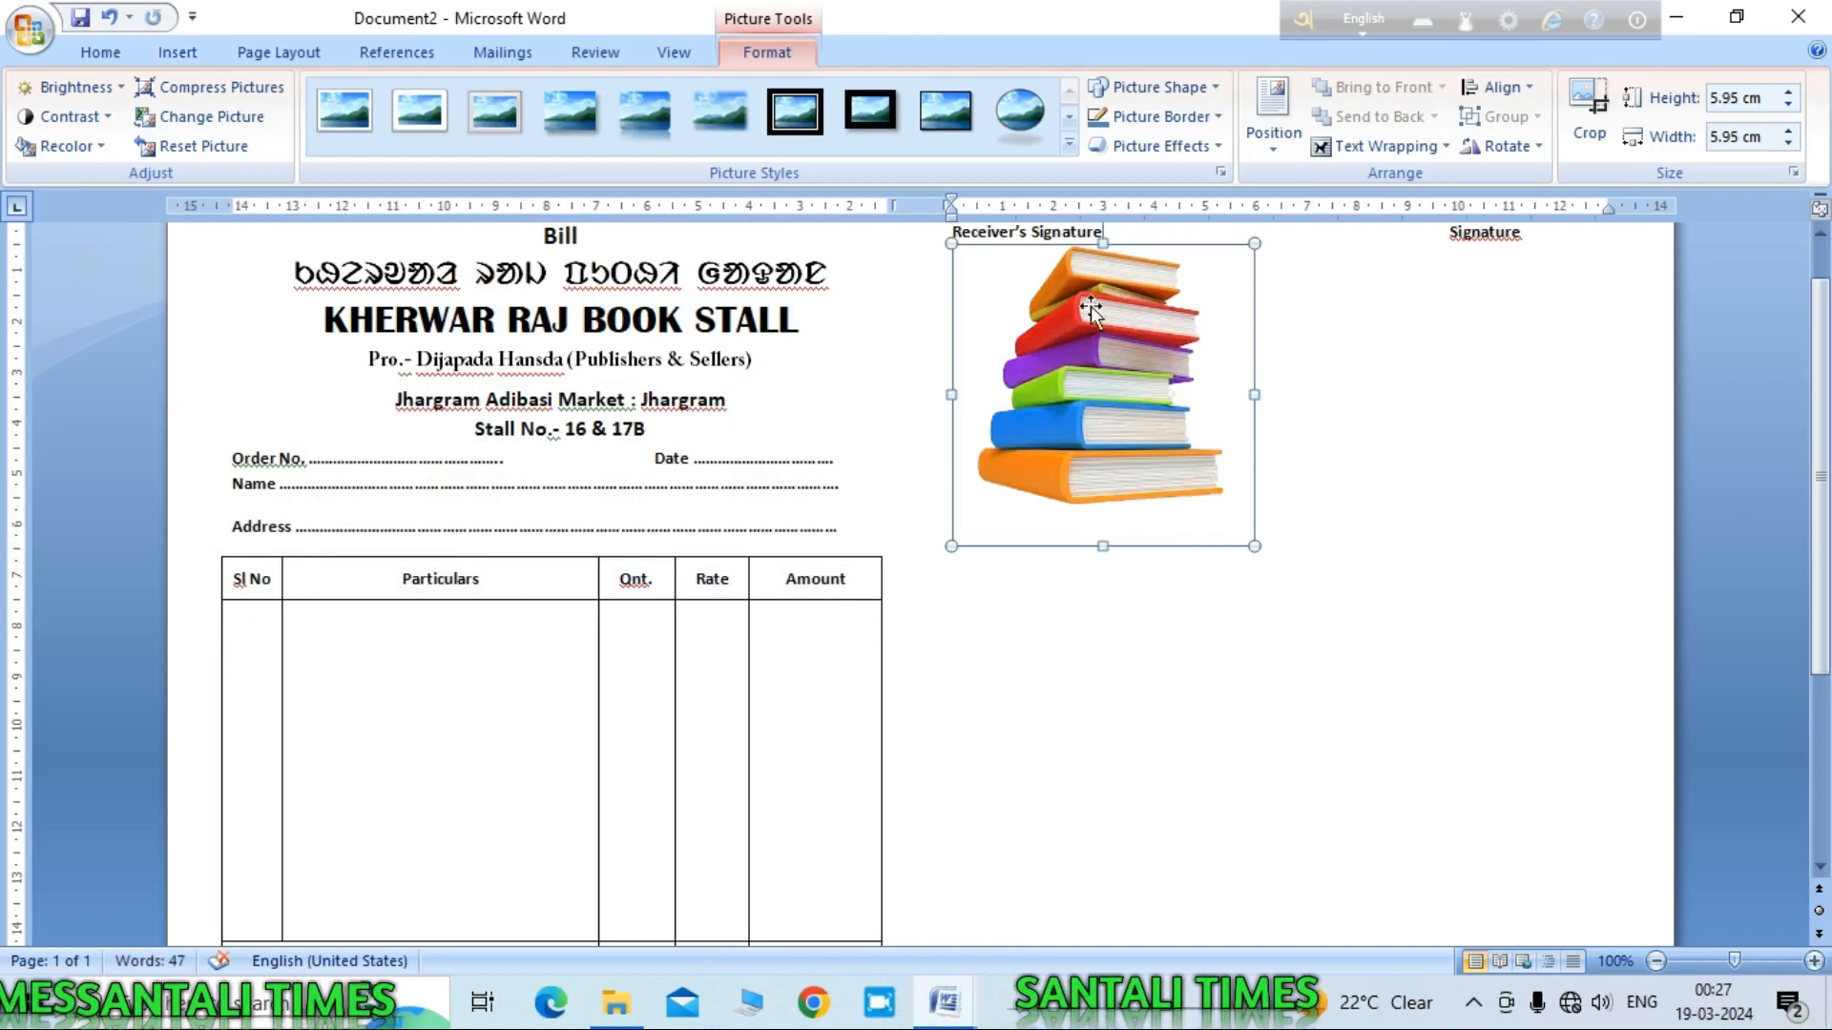
Step: Set the picture In Front of Text, shrink it to about 2 cm and place it left of the header
left_click(1391, 147)
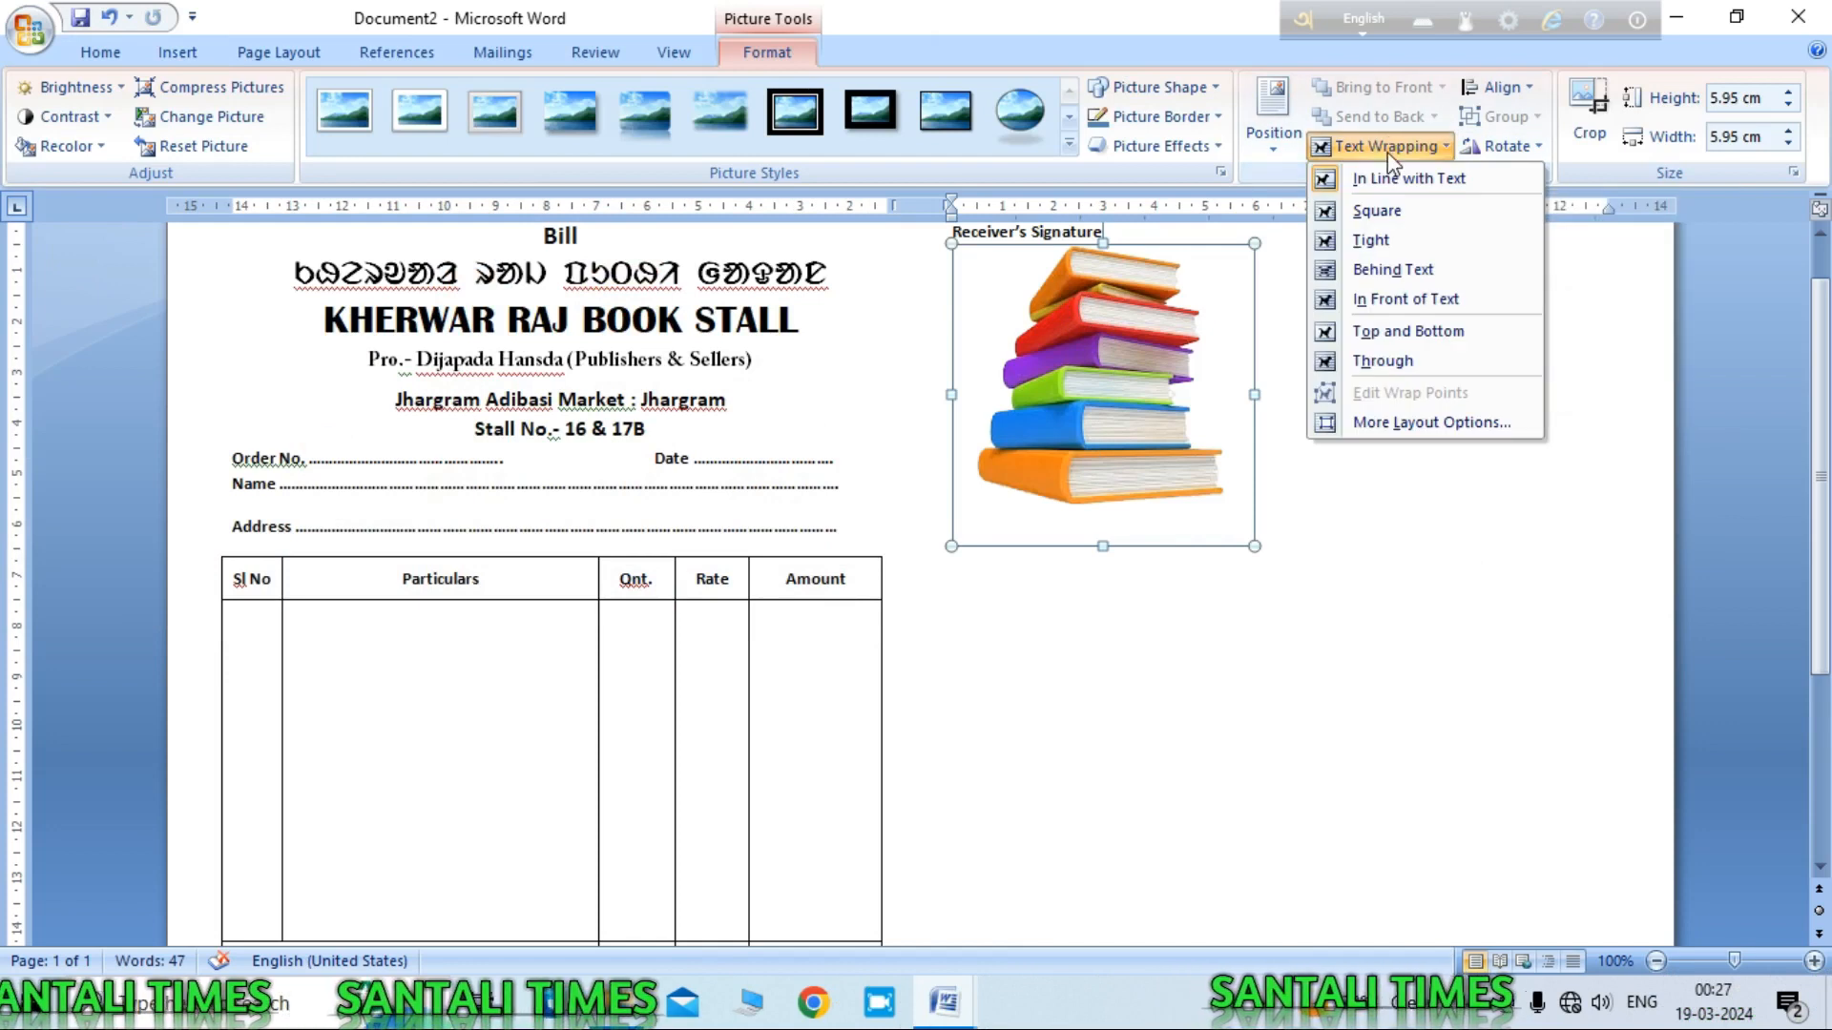
left_click(1406, 298)
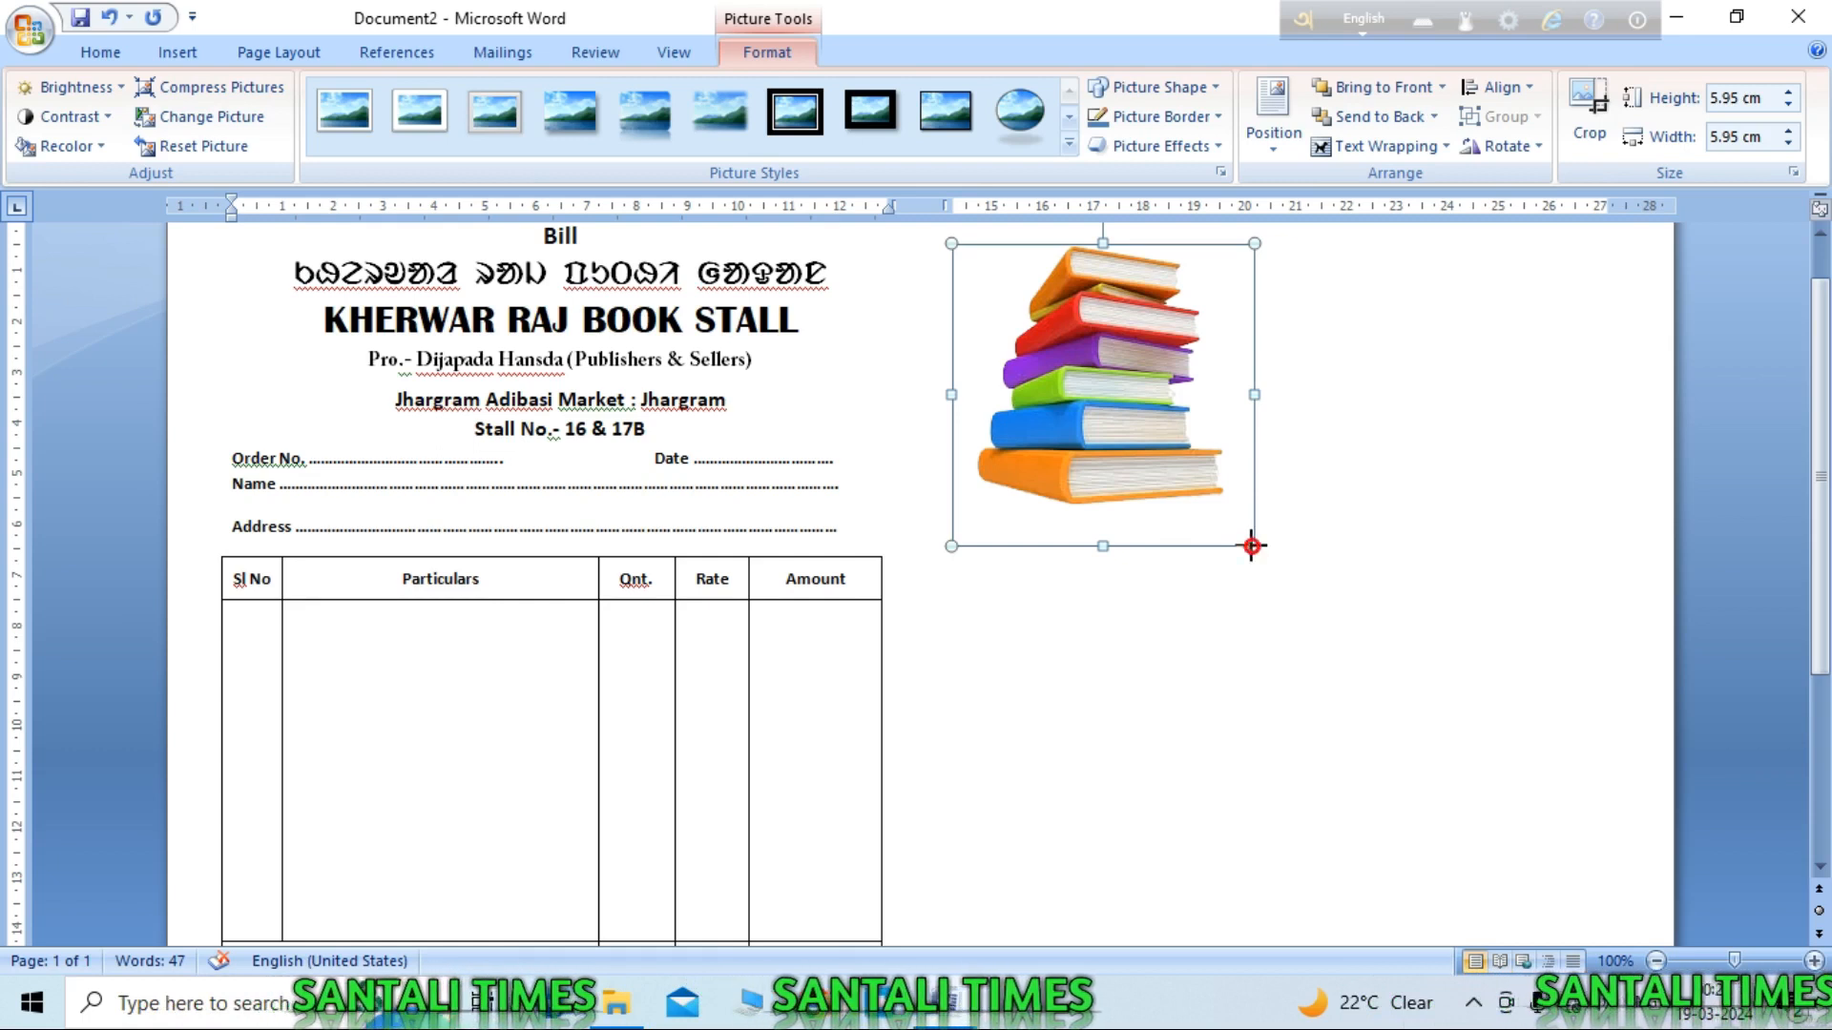
left_click_drag(1251, 546, 1058, 349)
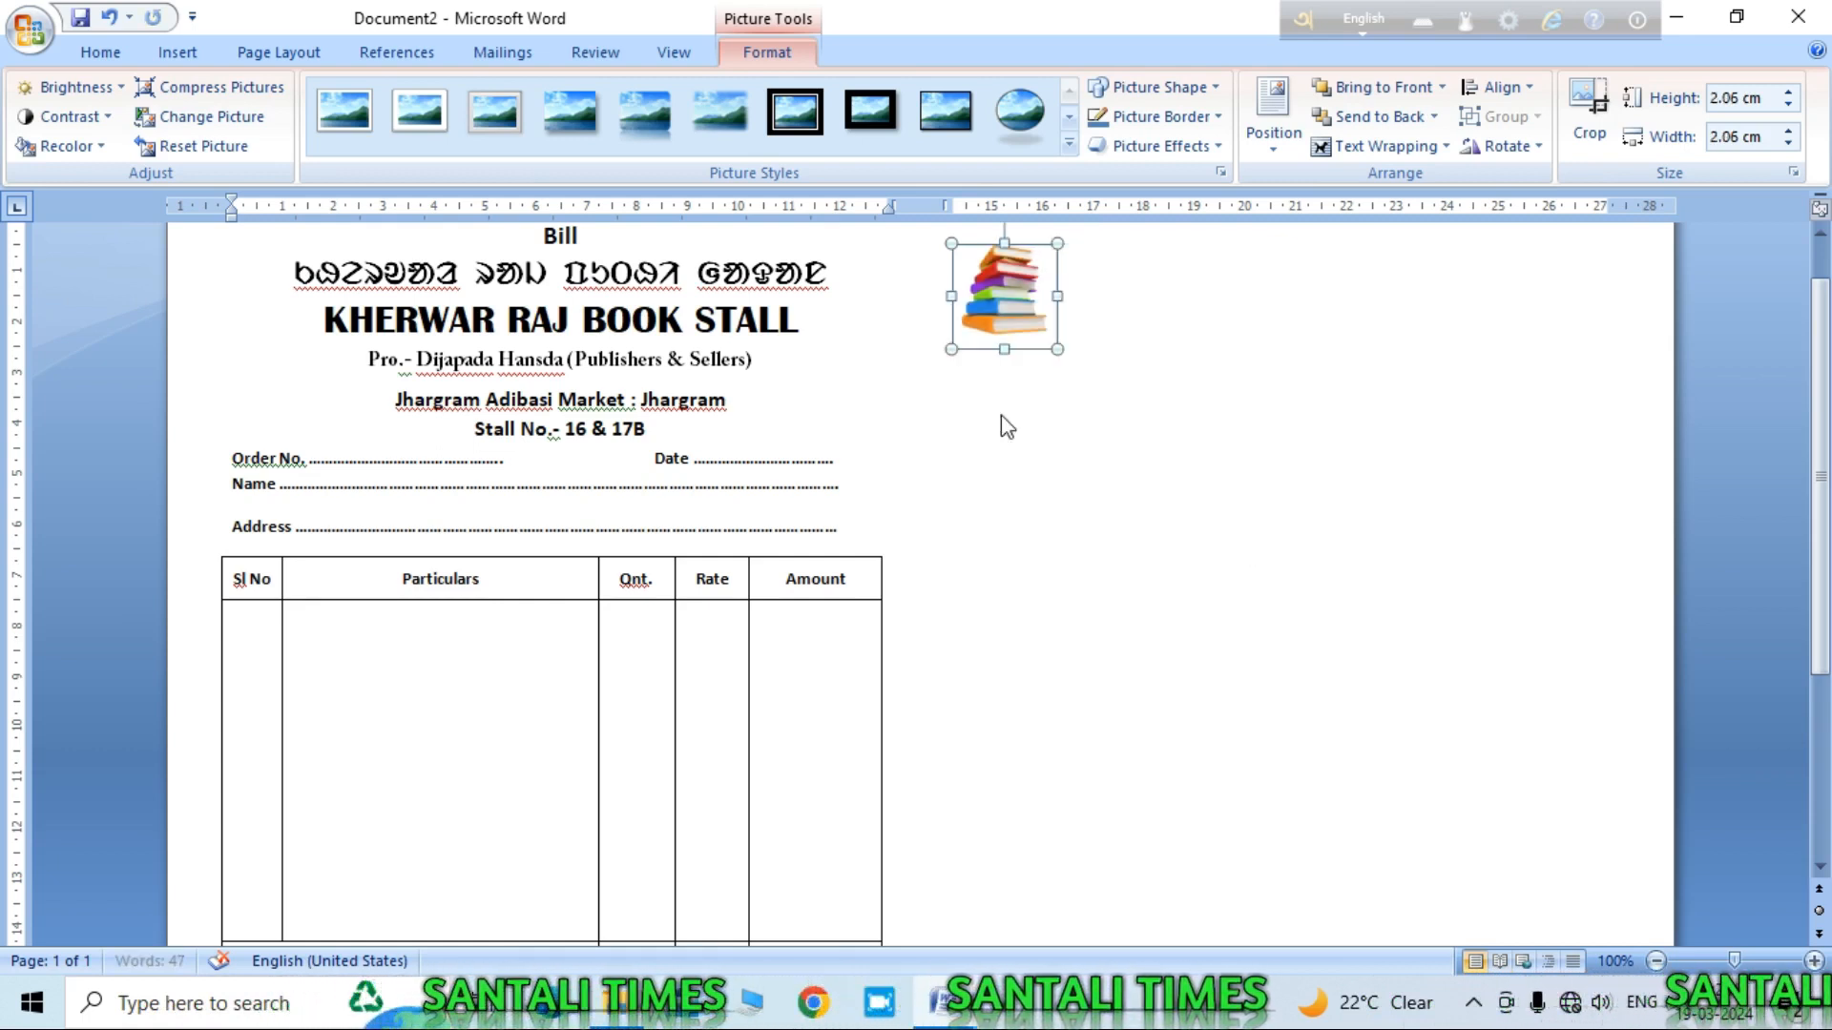
left_click_drag(892, 354, 295, 422)
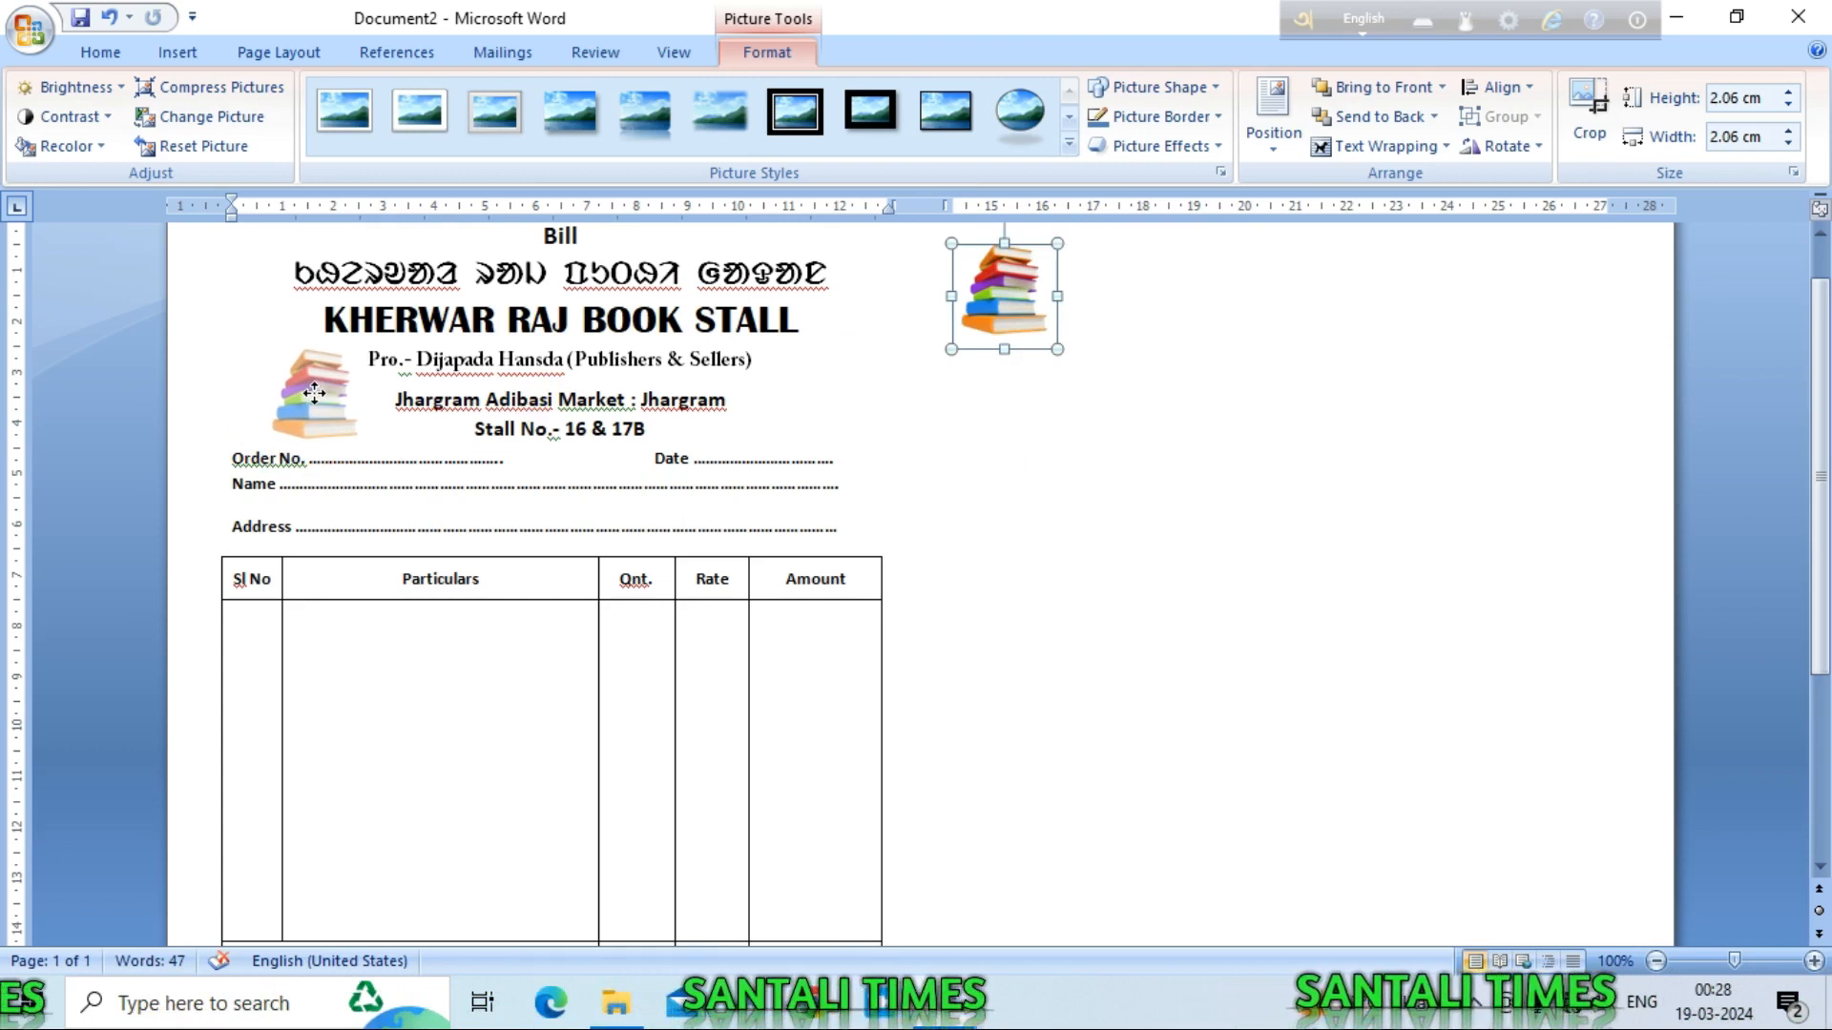
left_click_drag(315, 392, 315, 394)
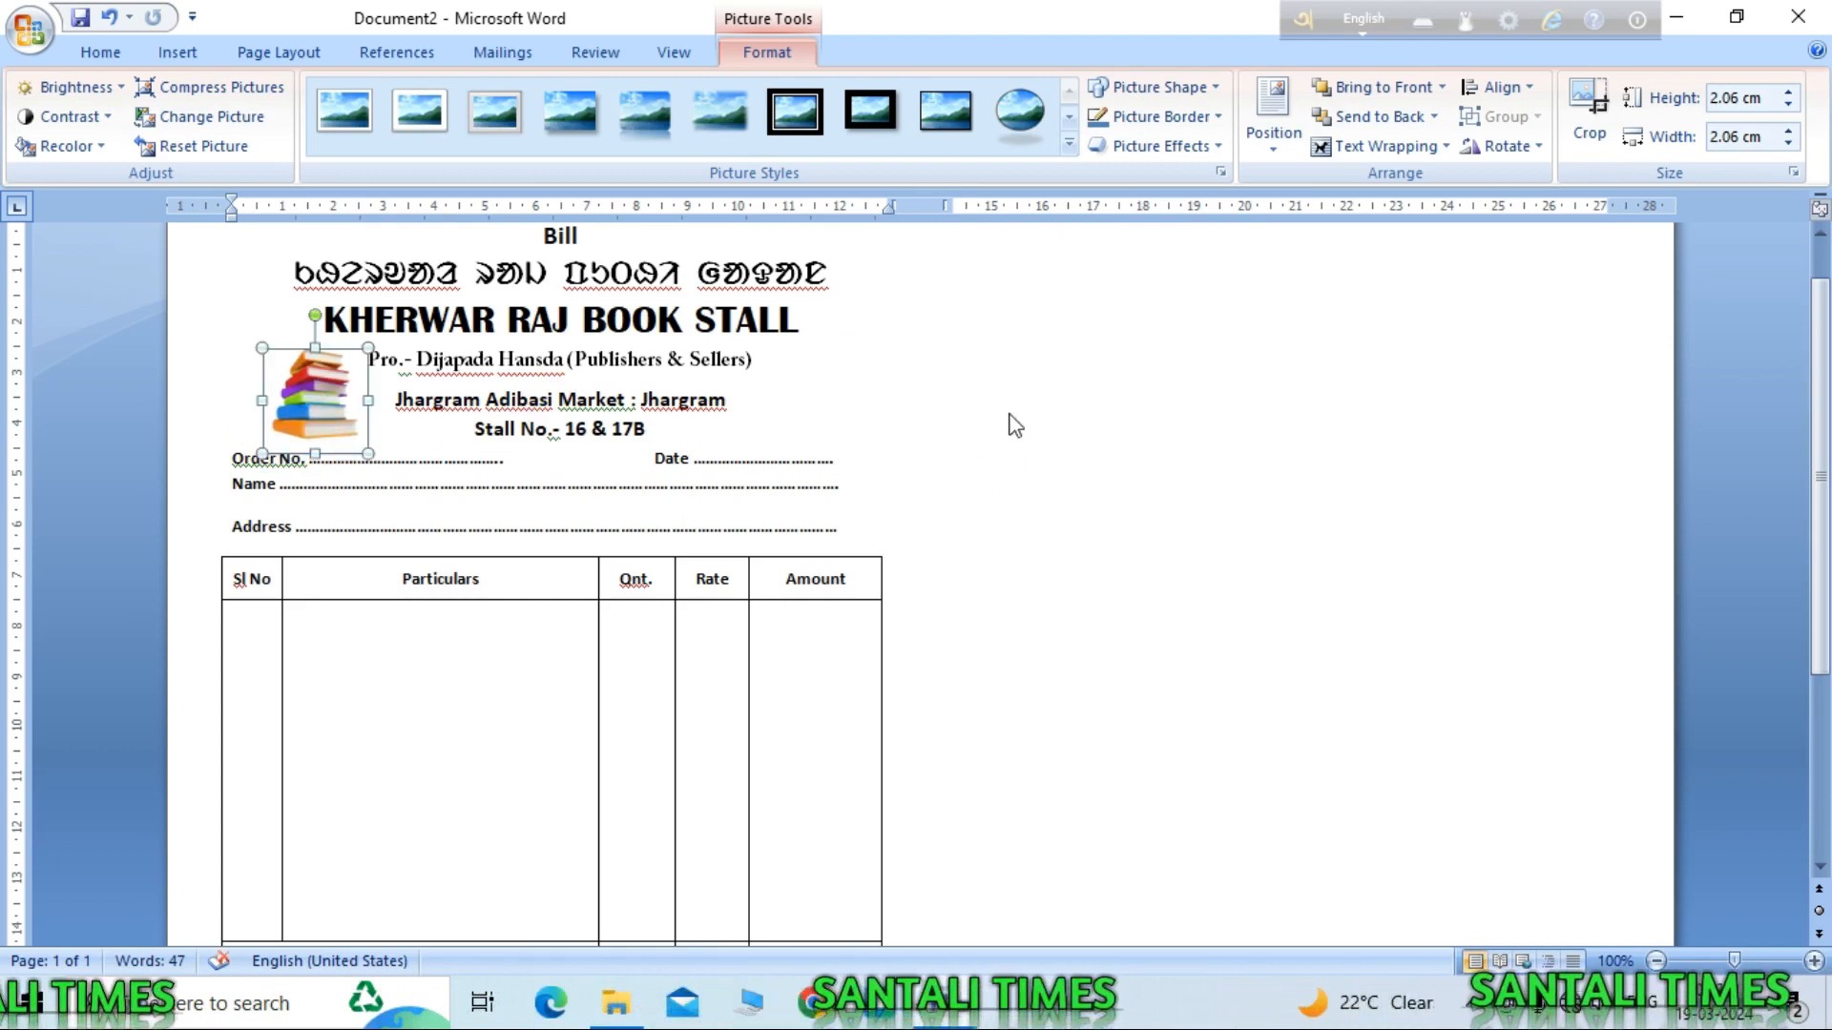
left_click(231, 308)
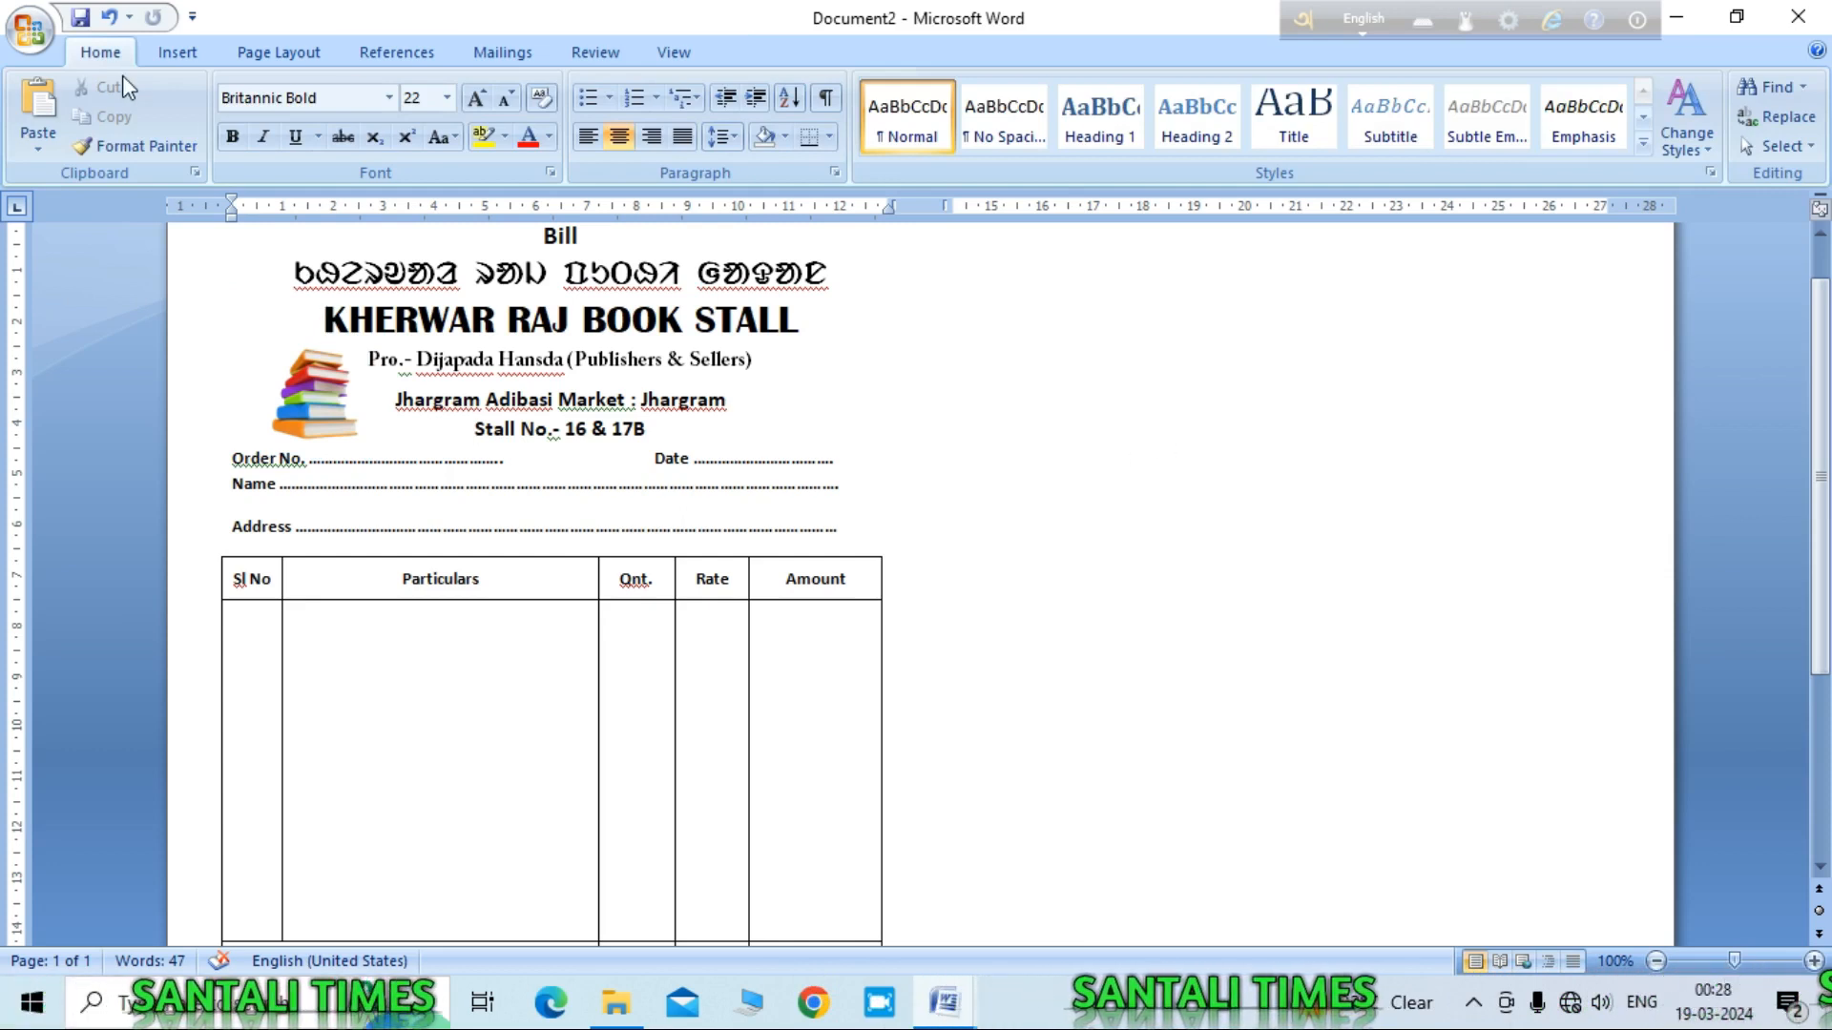
Step: Insert another copy of the book-stack image into the bill
left_click(178, 53)
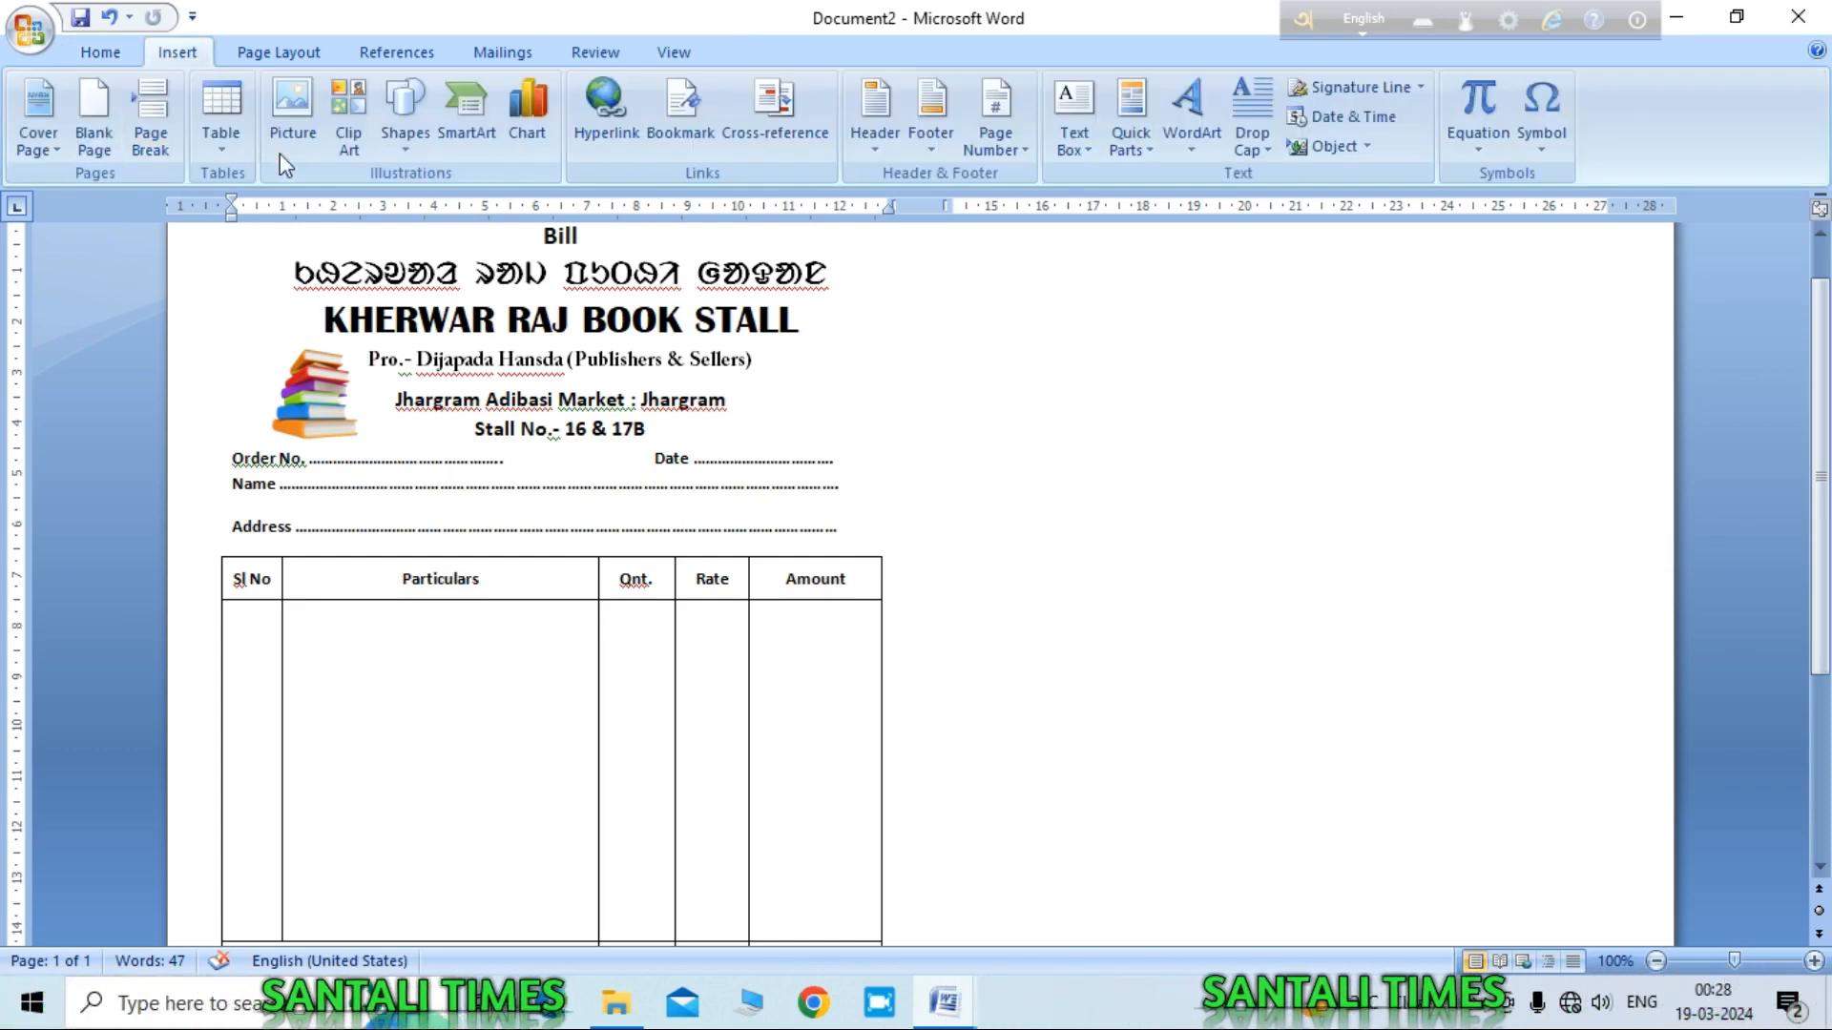
left_click(291, 107)
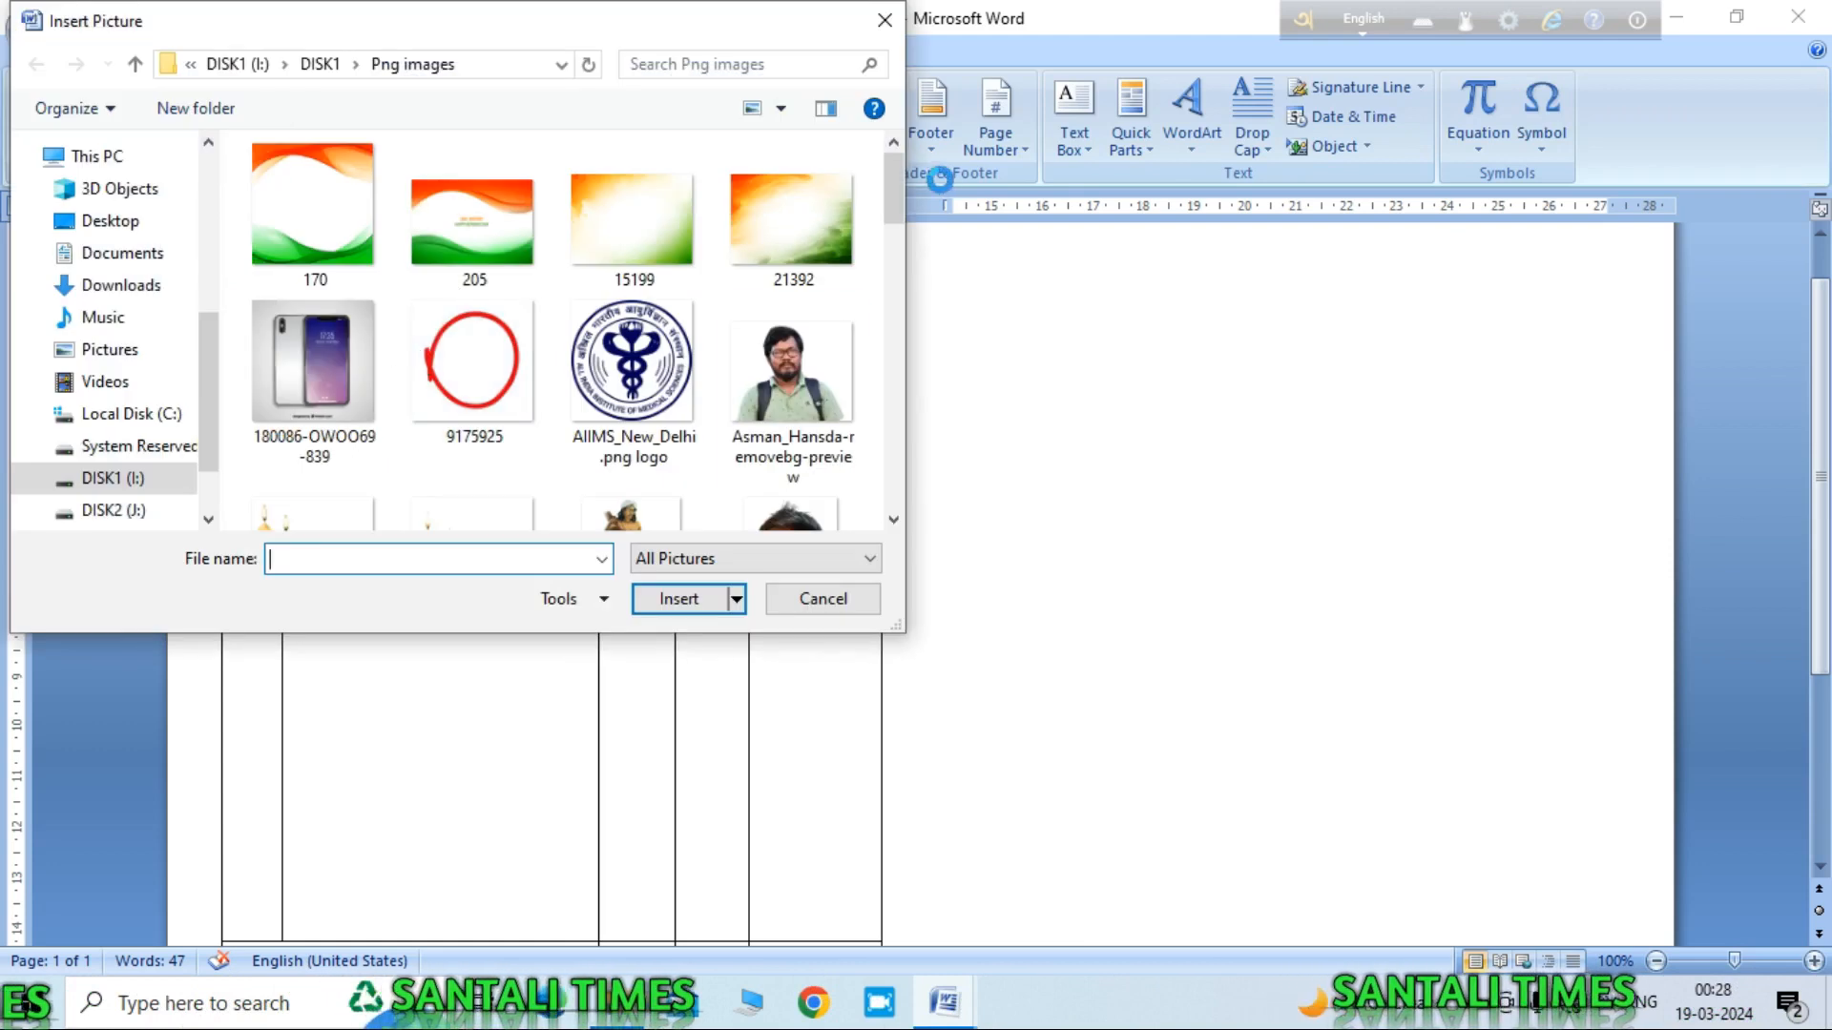
left_click_drag(889, 191, 912, 424)
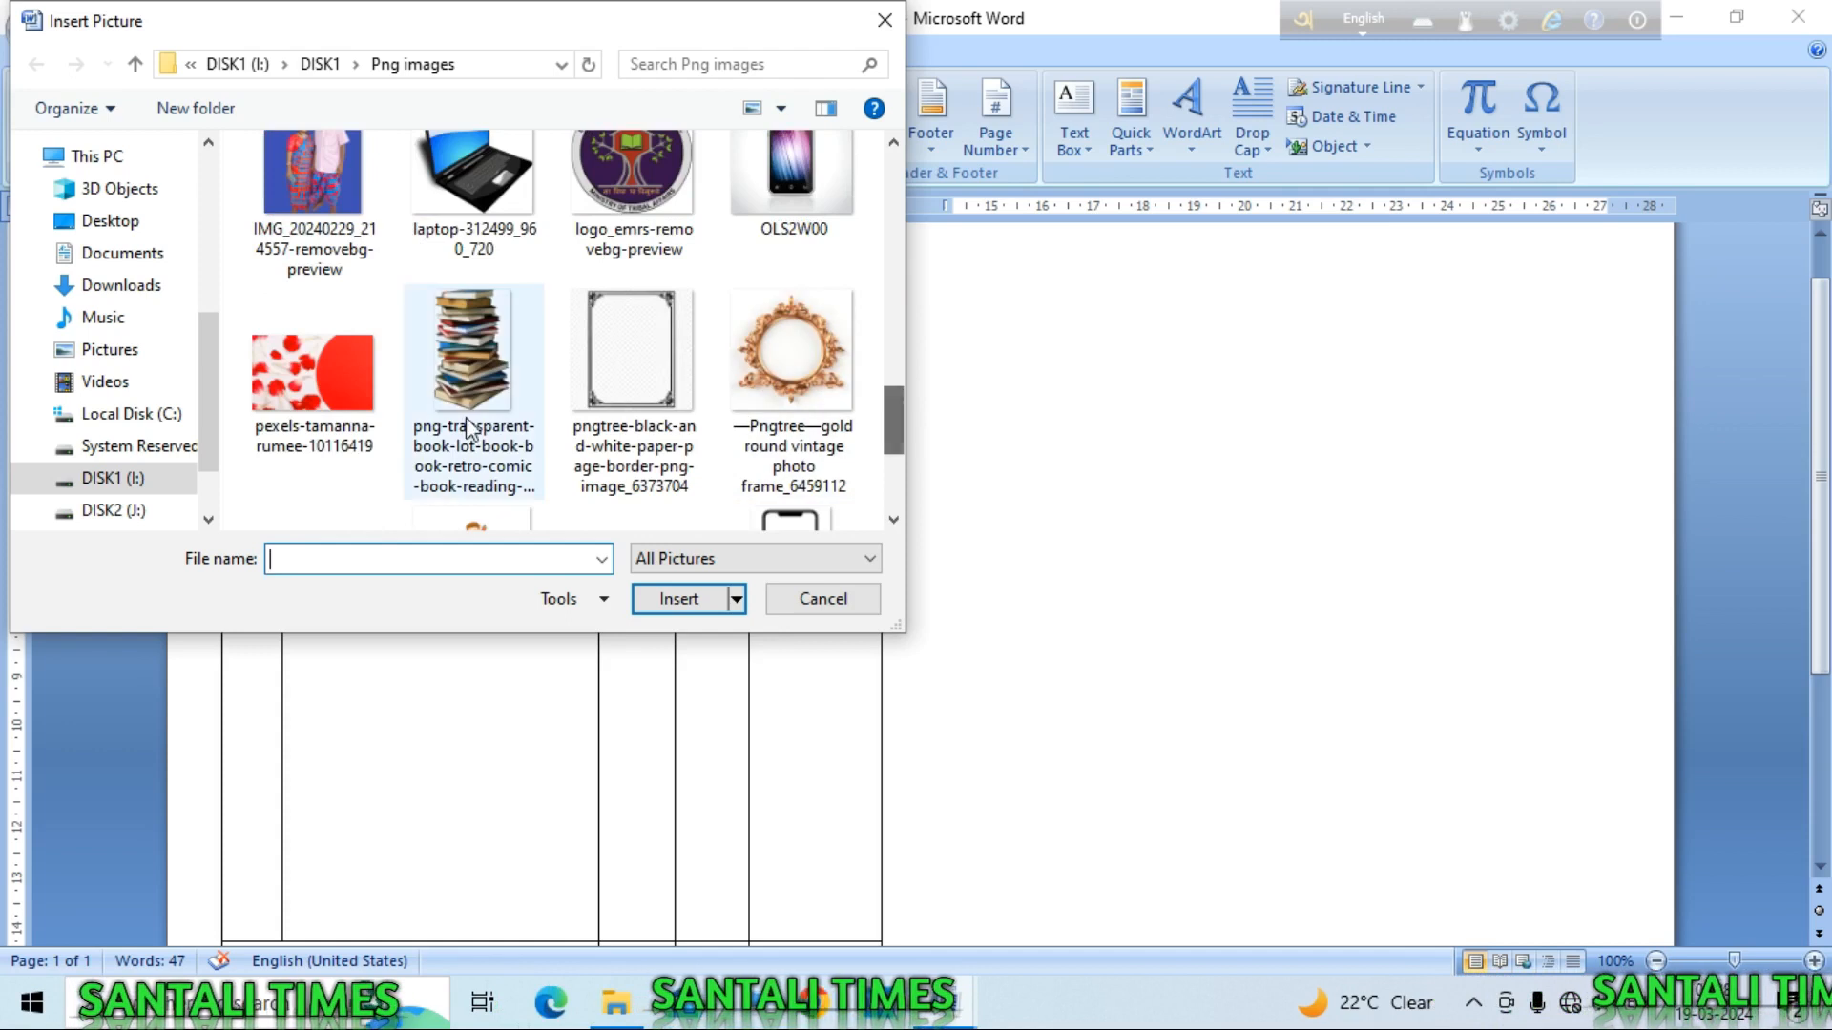
left_click(462, 320)
left_click(674, 608)
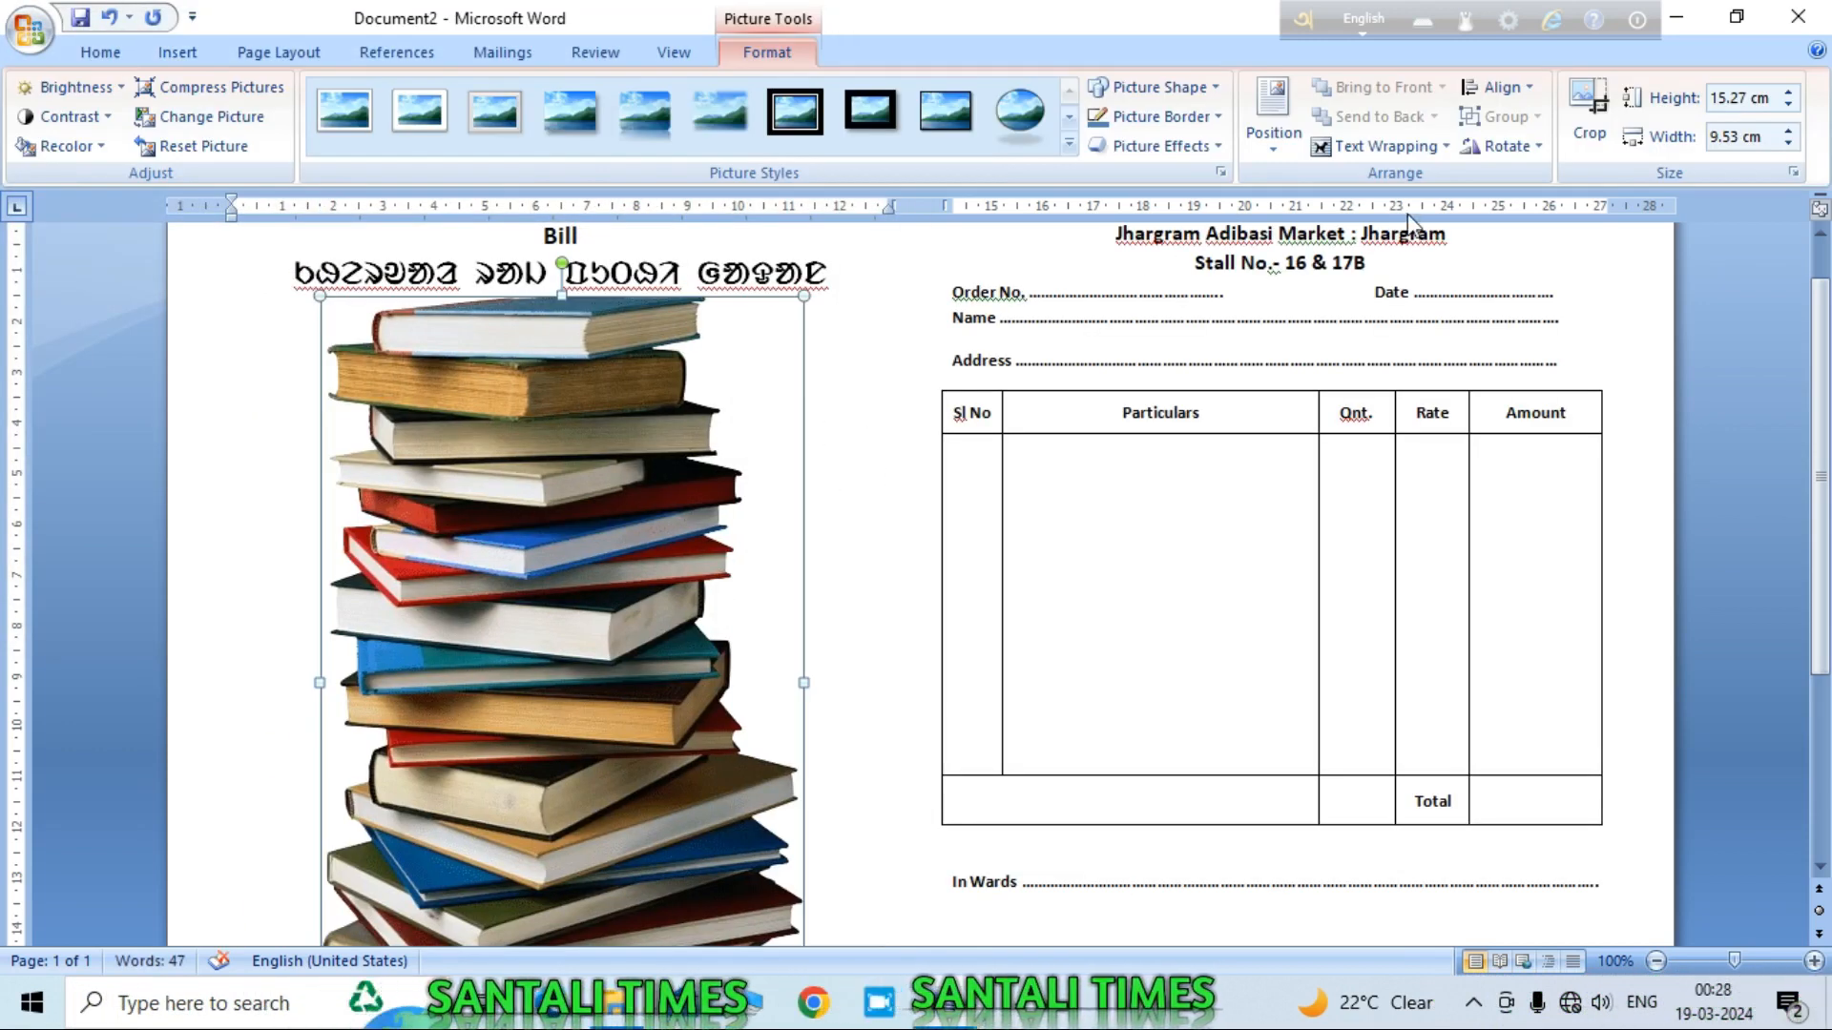
Step: Float the picture in front of text, shrink it to about half size and drag it beside STALL
left_click(1396, 149)
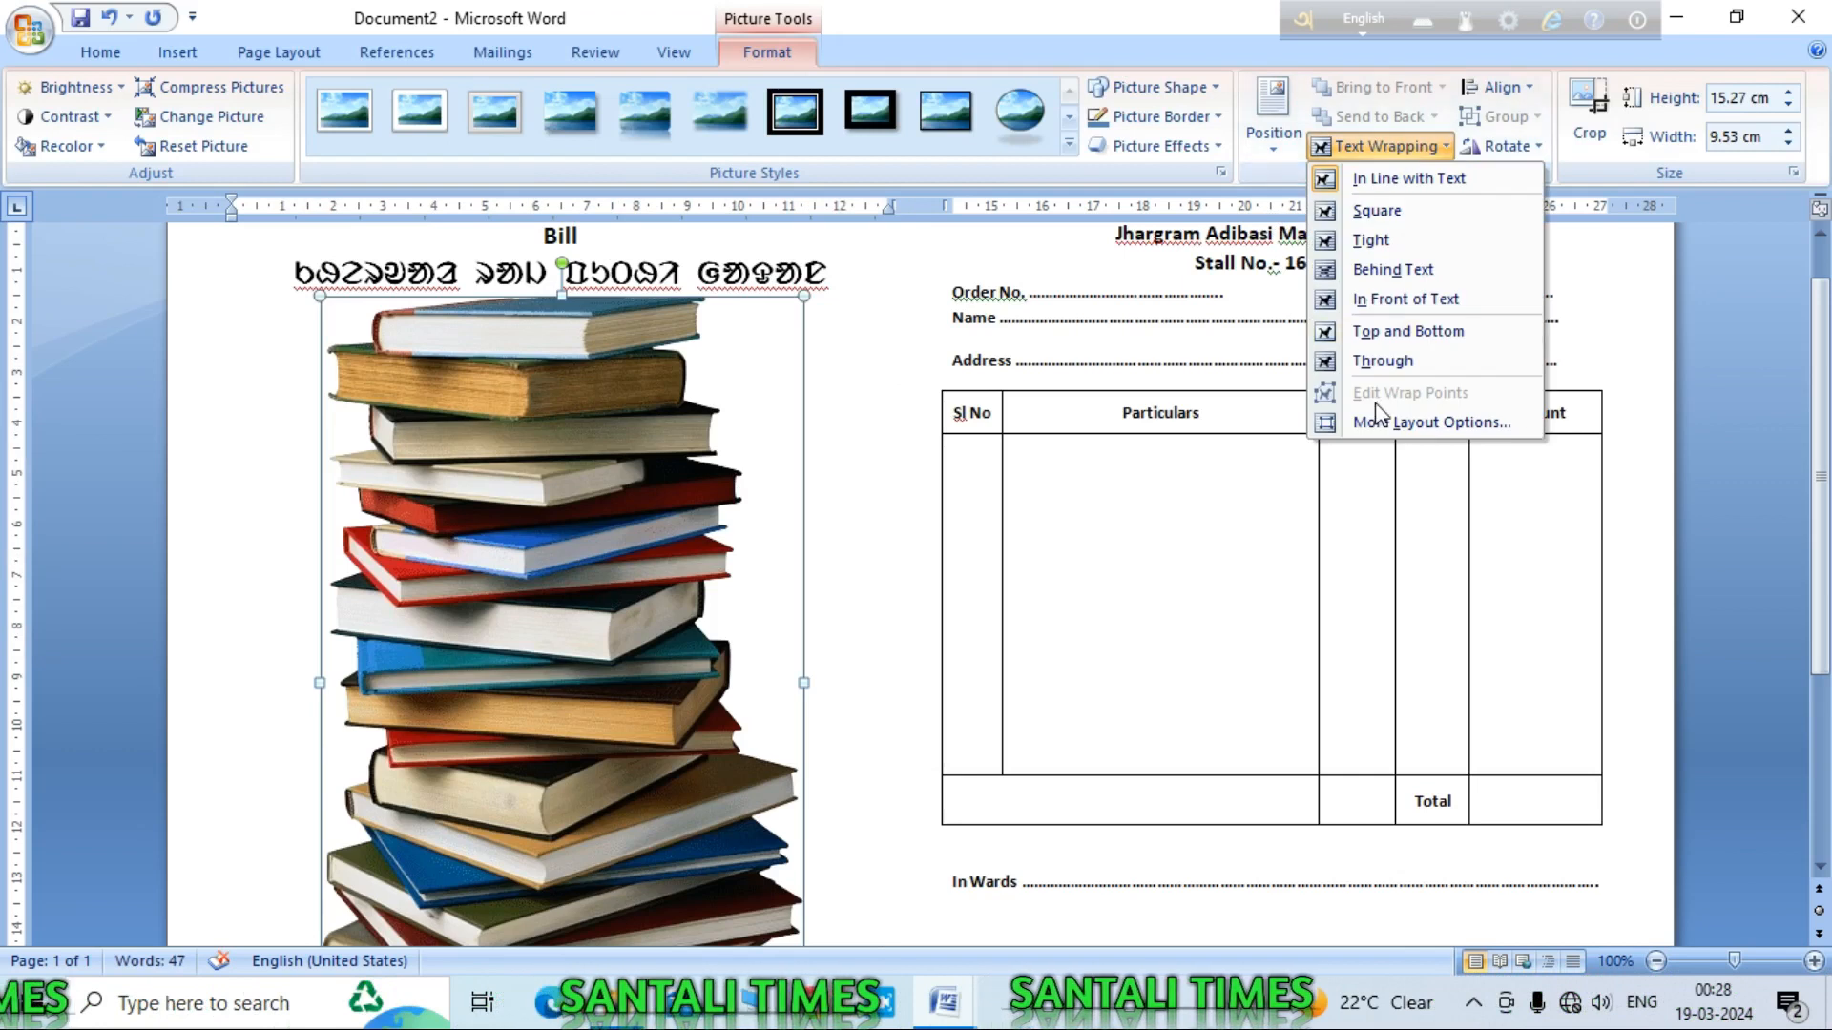
left_click(1422, 302)
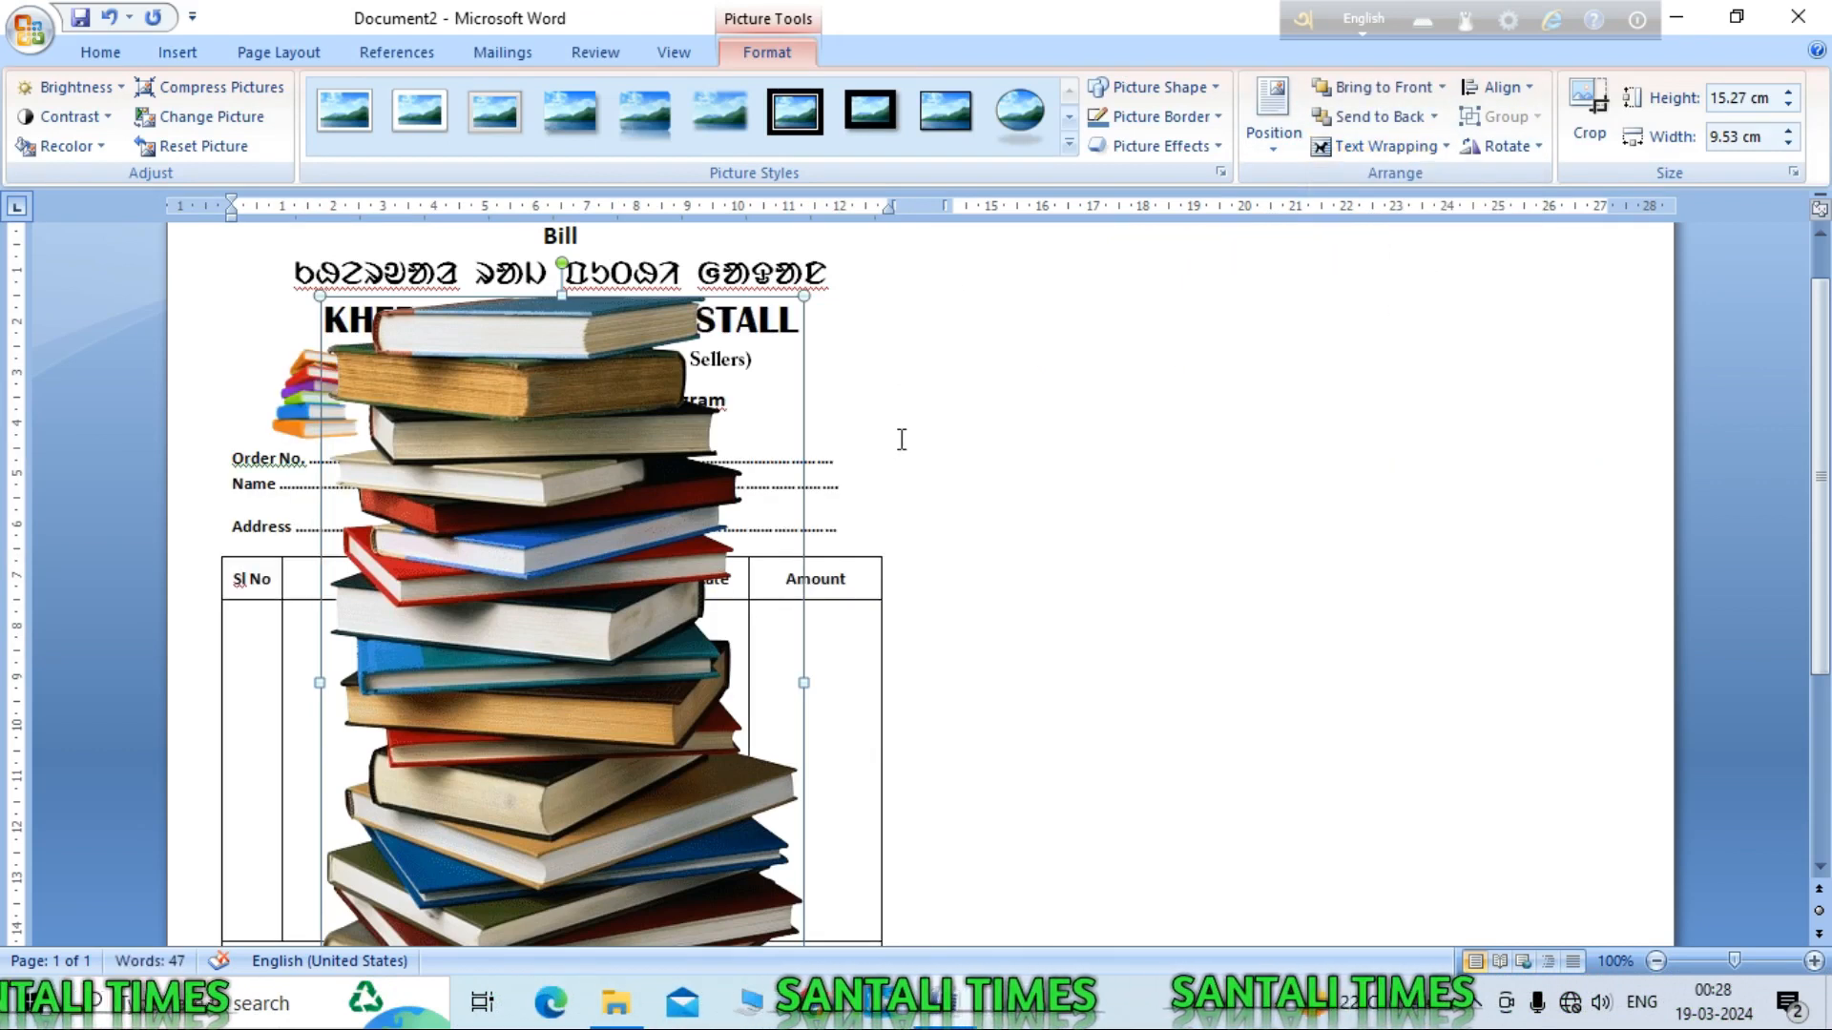
scroll(1443, 515, "down", 4)
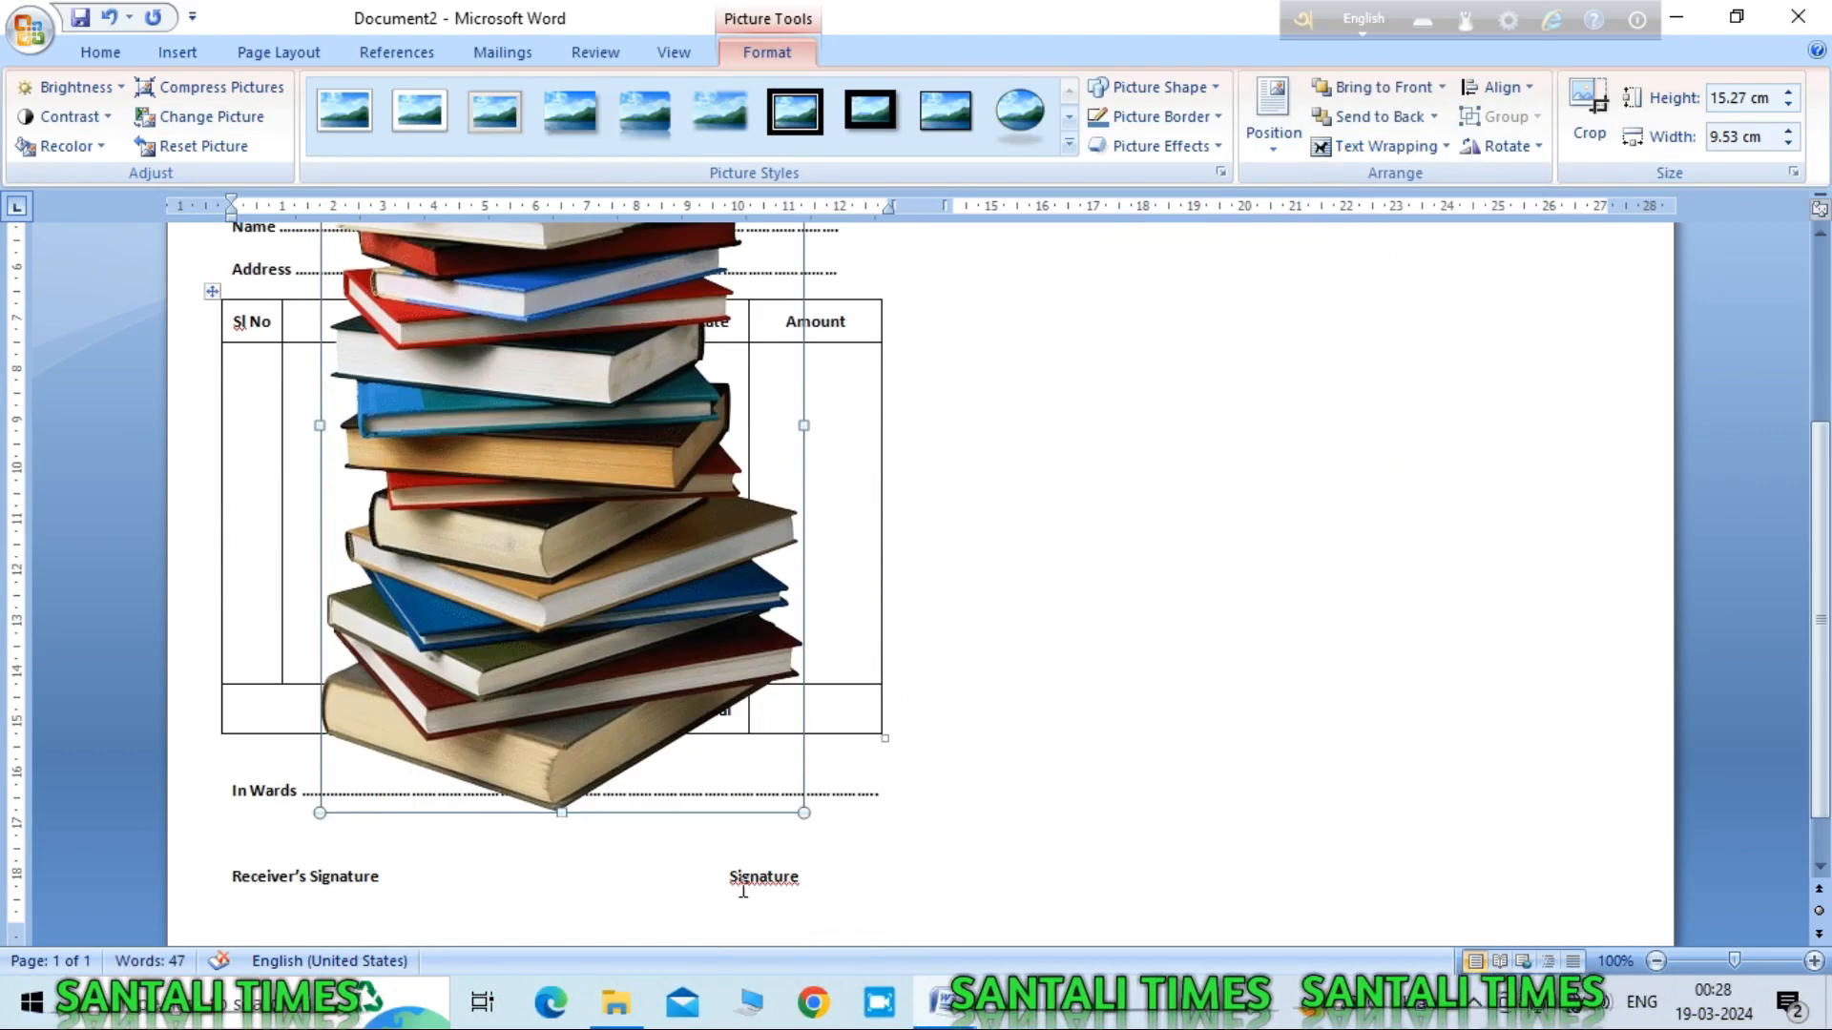
left_click_drag(805, 811, 557, 363)
scroll(1265, 583, "up", 4)
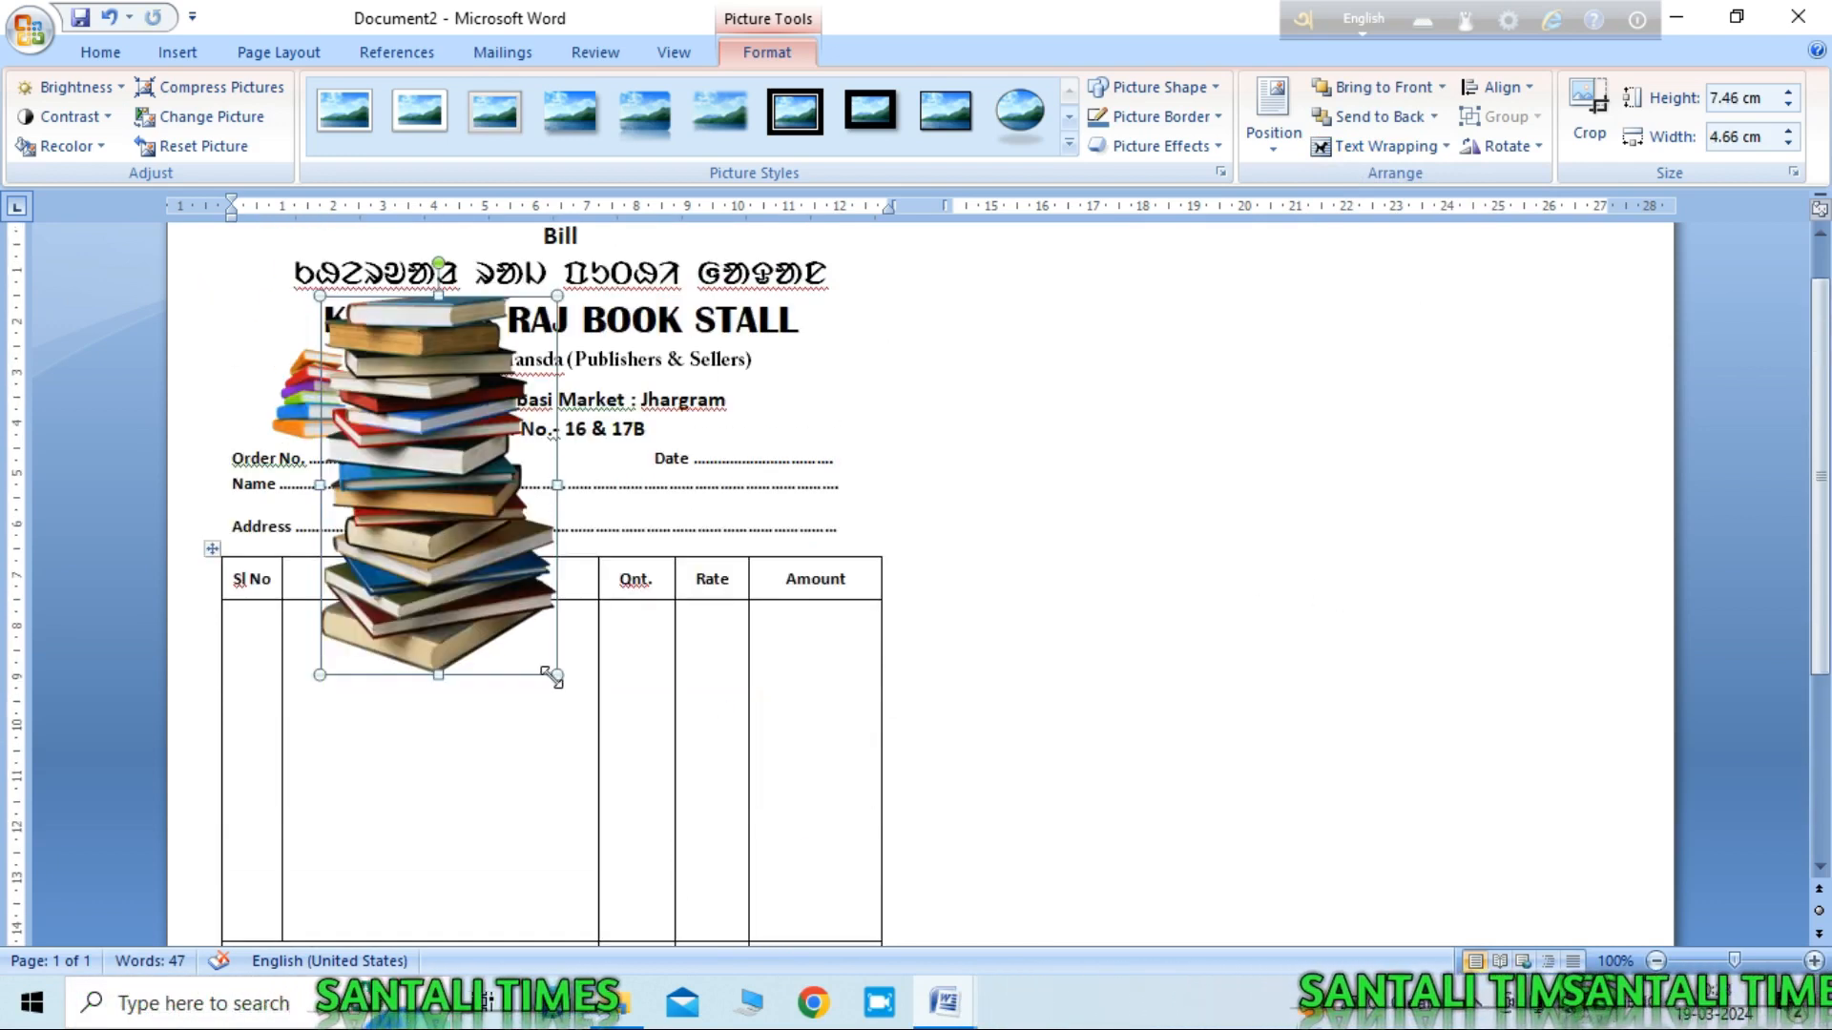
left_click_drag(430, 401, 841, 445)
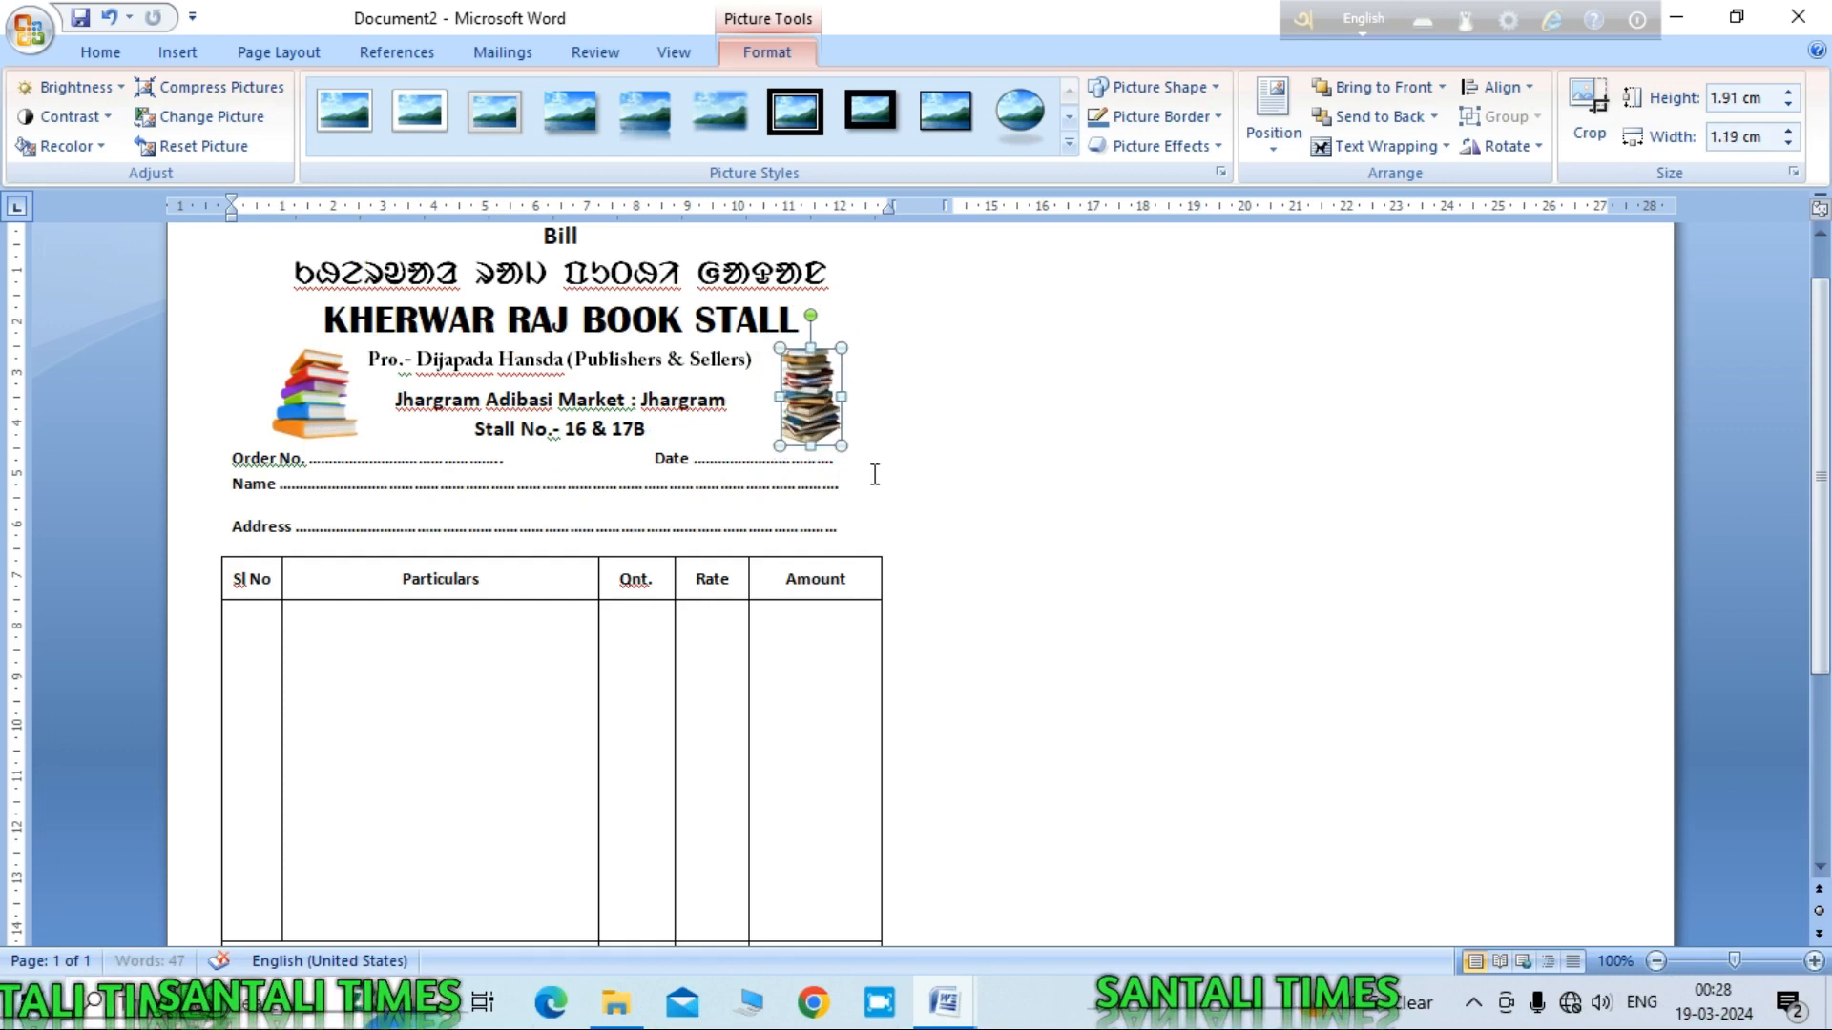
left_click(875, 456)
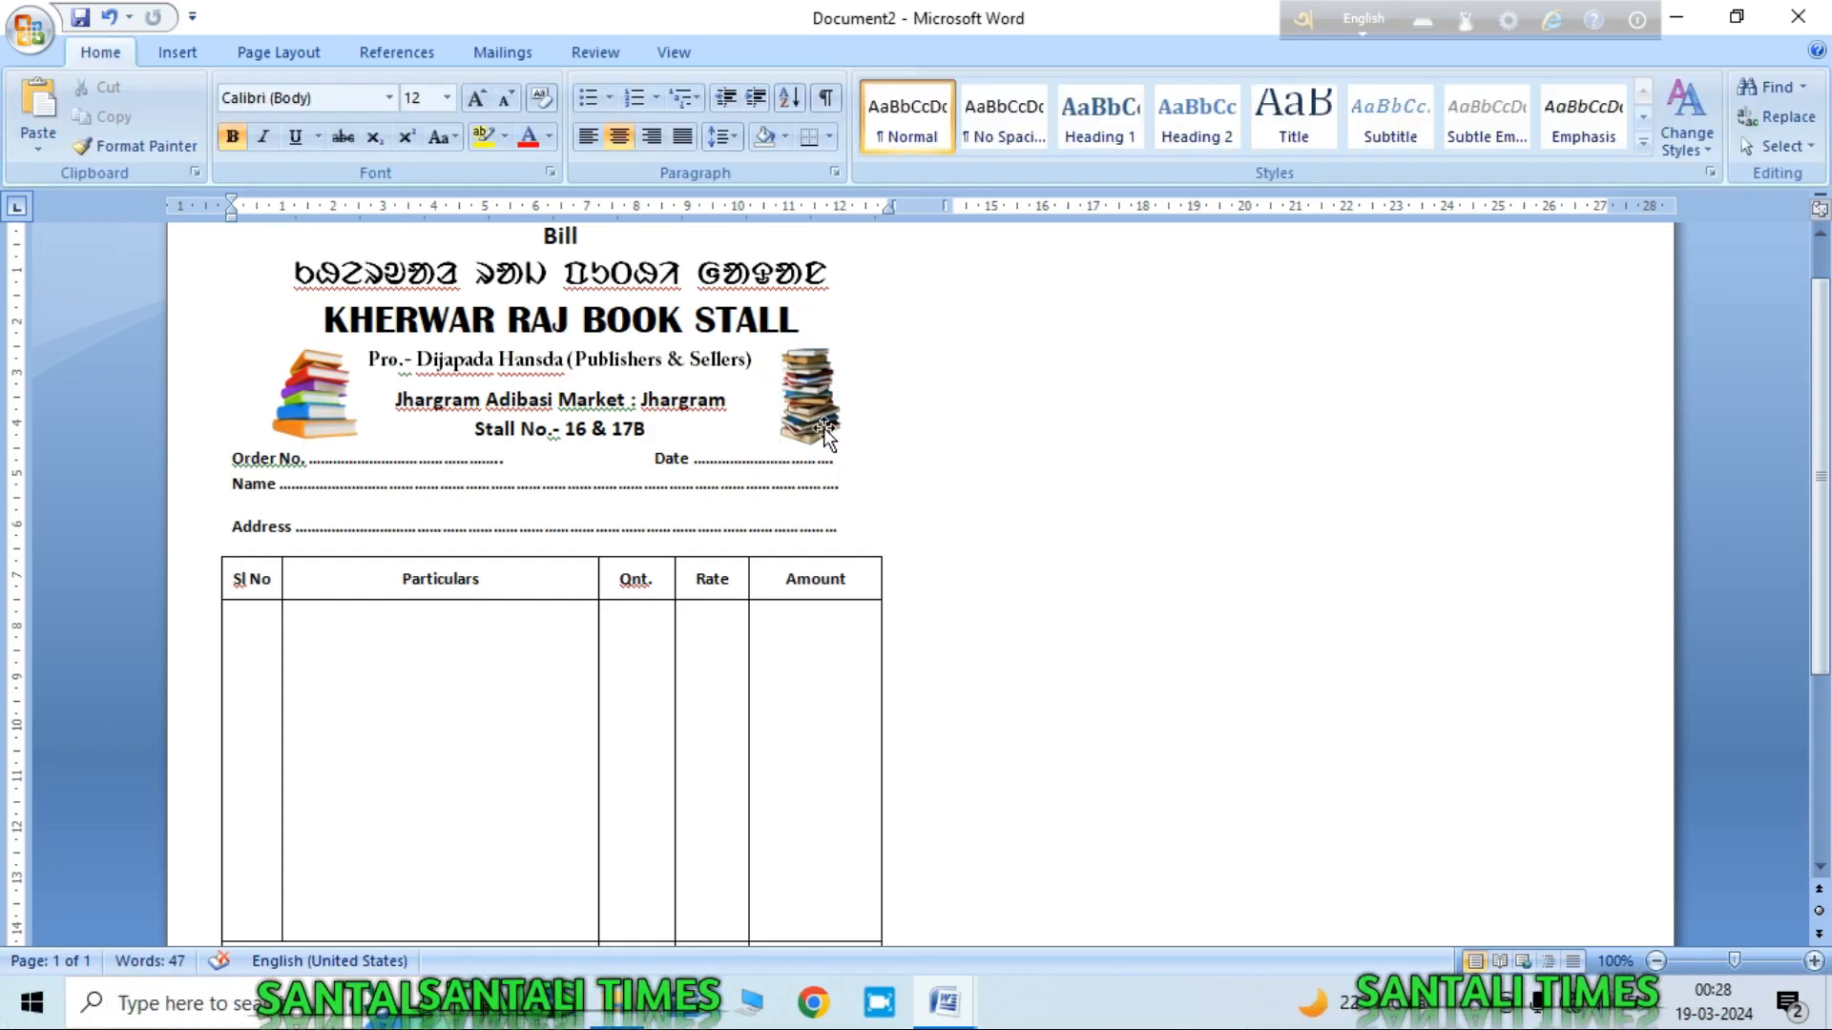
Step: Nudge the right book picture slightly up and left with Ctrl+arrow keys
left_click(816, 393)
key("ctrl+Up")
key("ctrl+Up")
key("ctrl+Up")
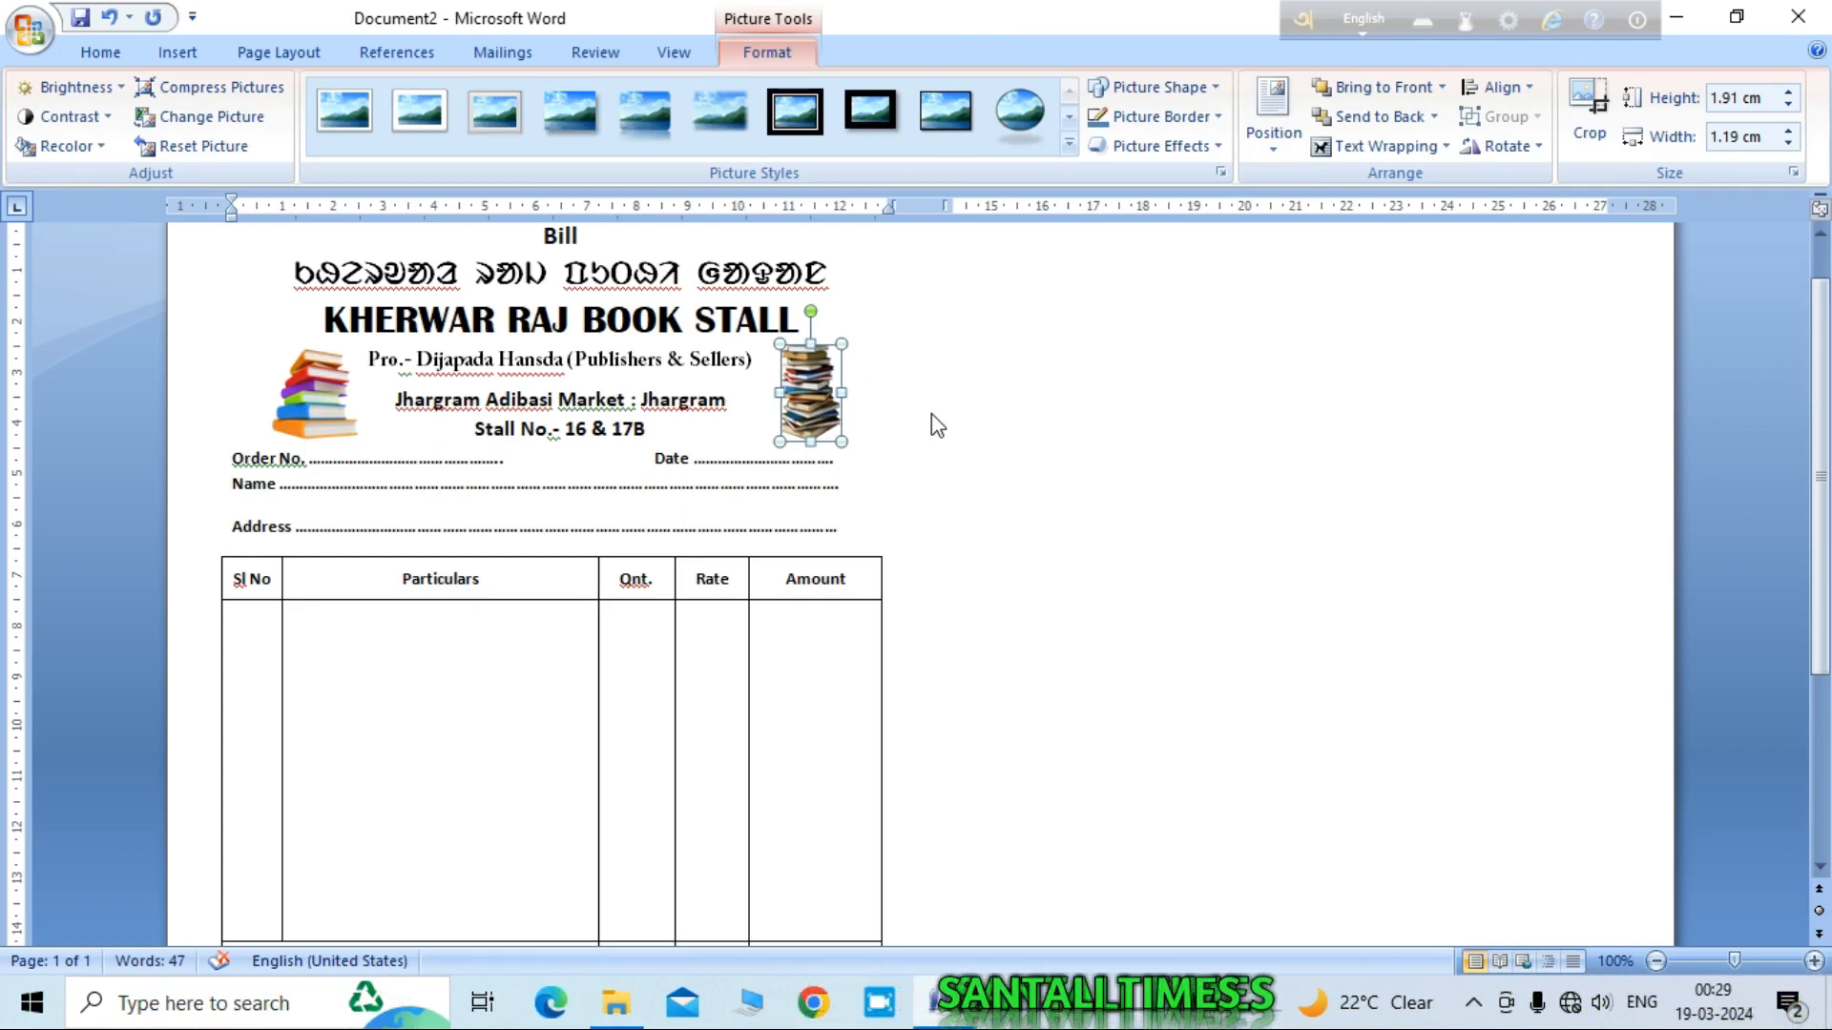
key("ctrl+Left")
key("ctrl+Left")
key("ctrl+Left")
key("ctrl+Left")
key("ctrl+Left")
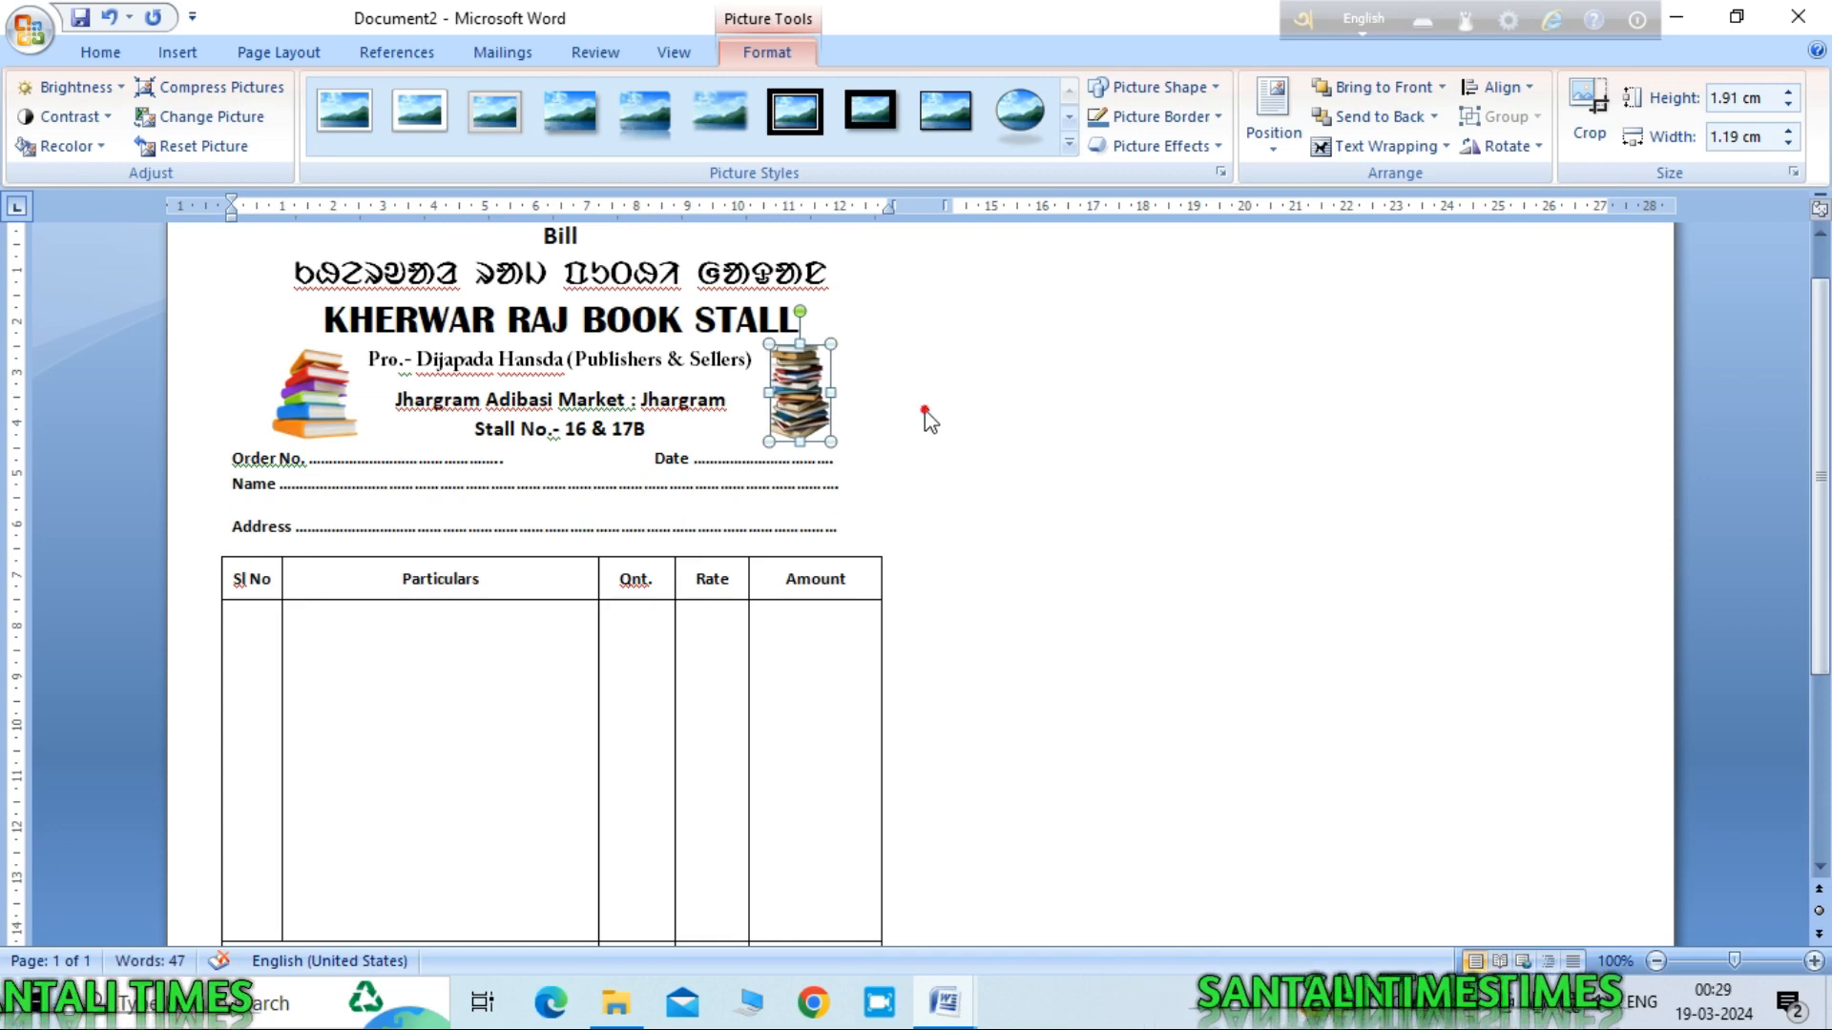
left_click(863, 319)
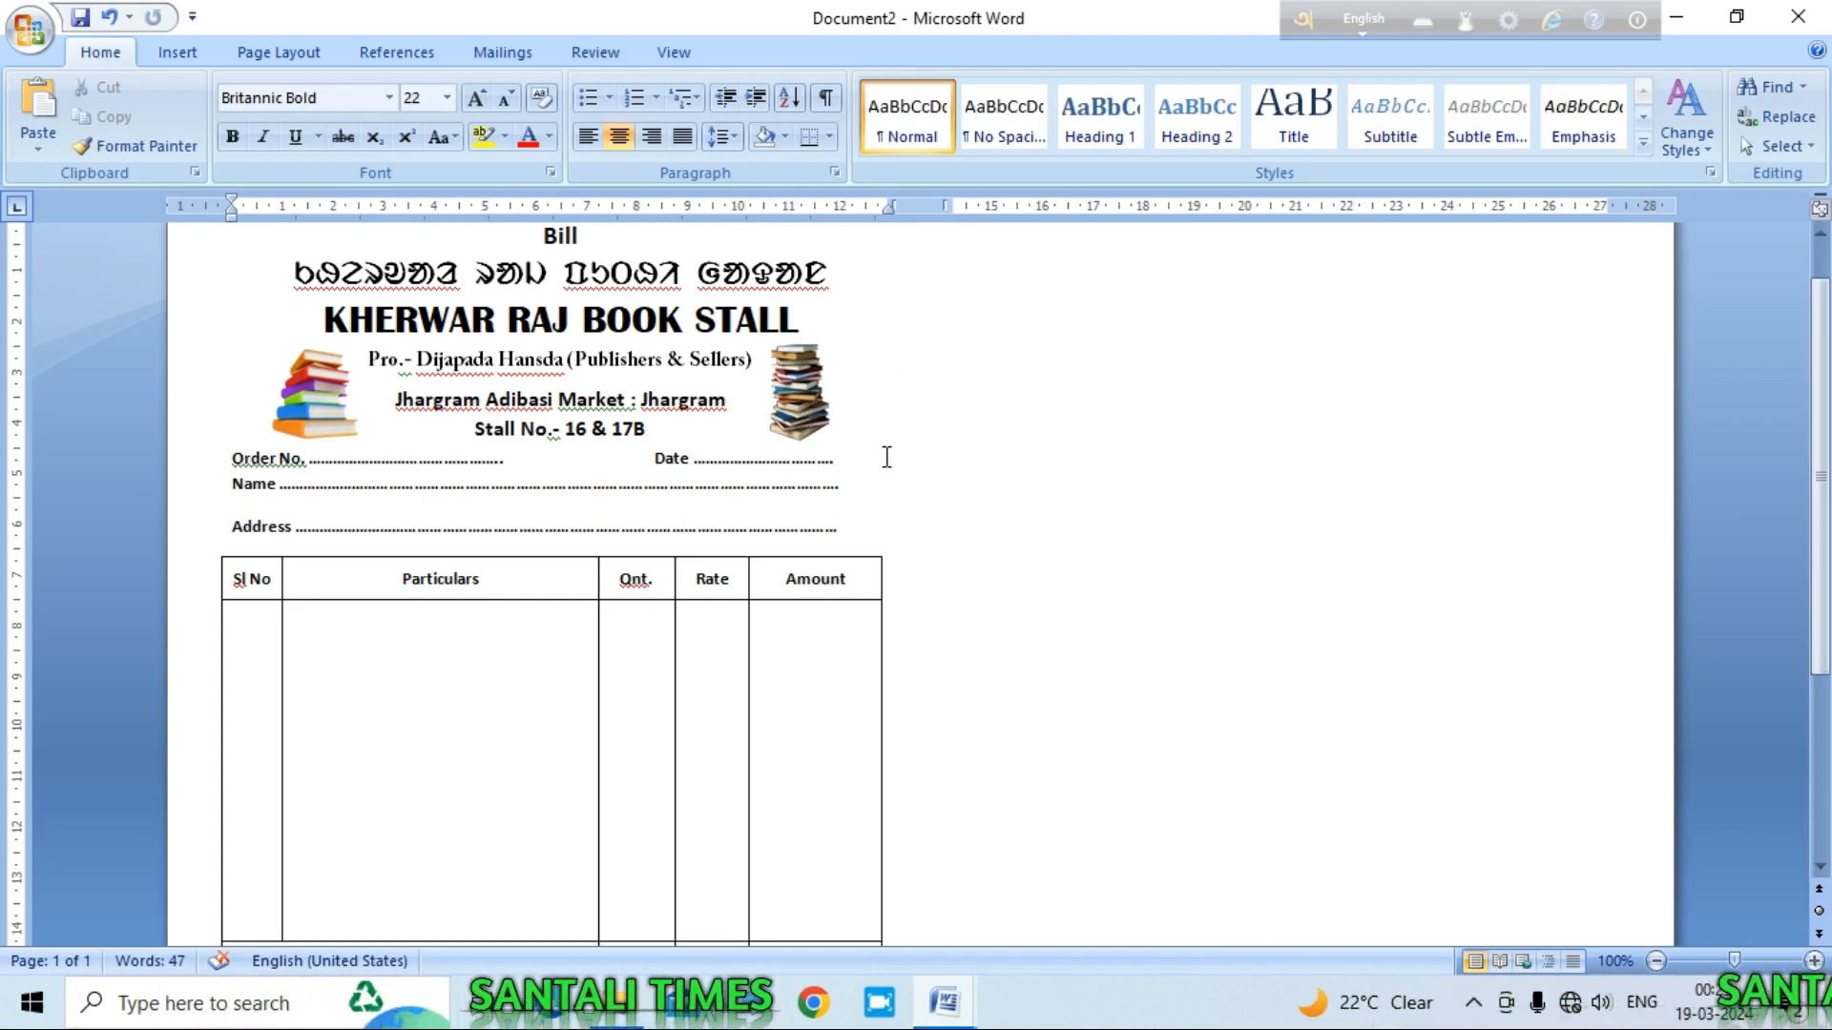
scroll(886, 457, "down", 6)
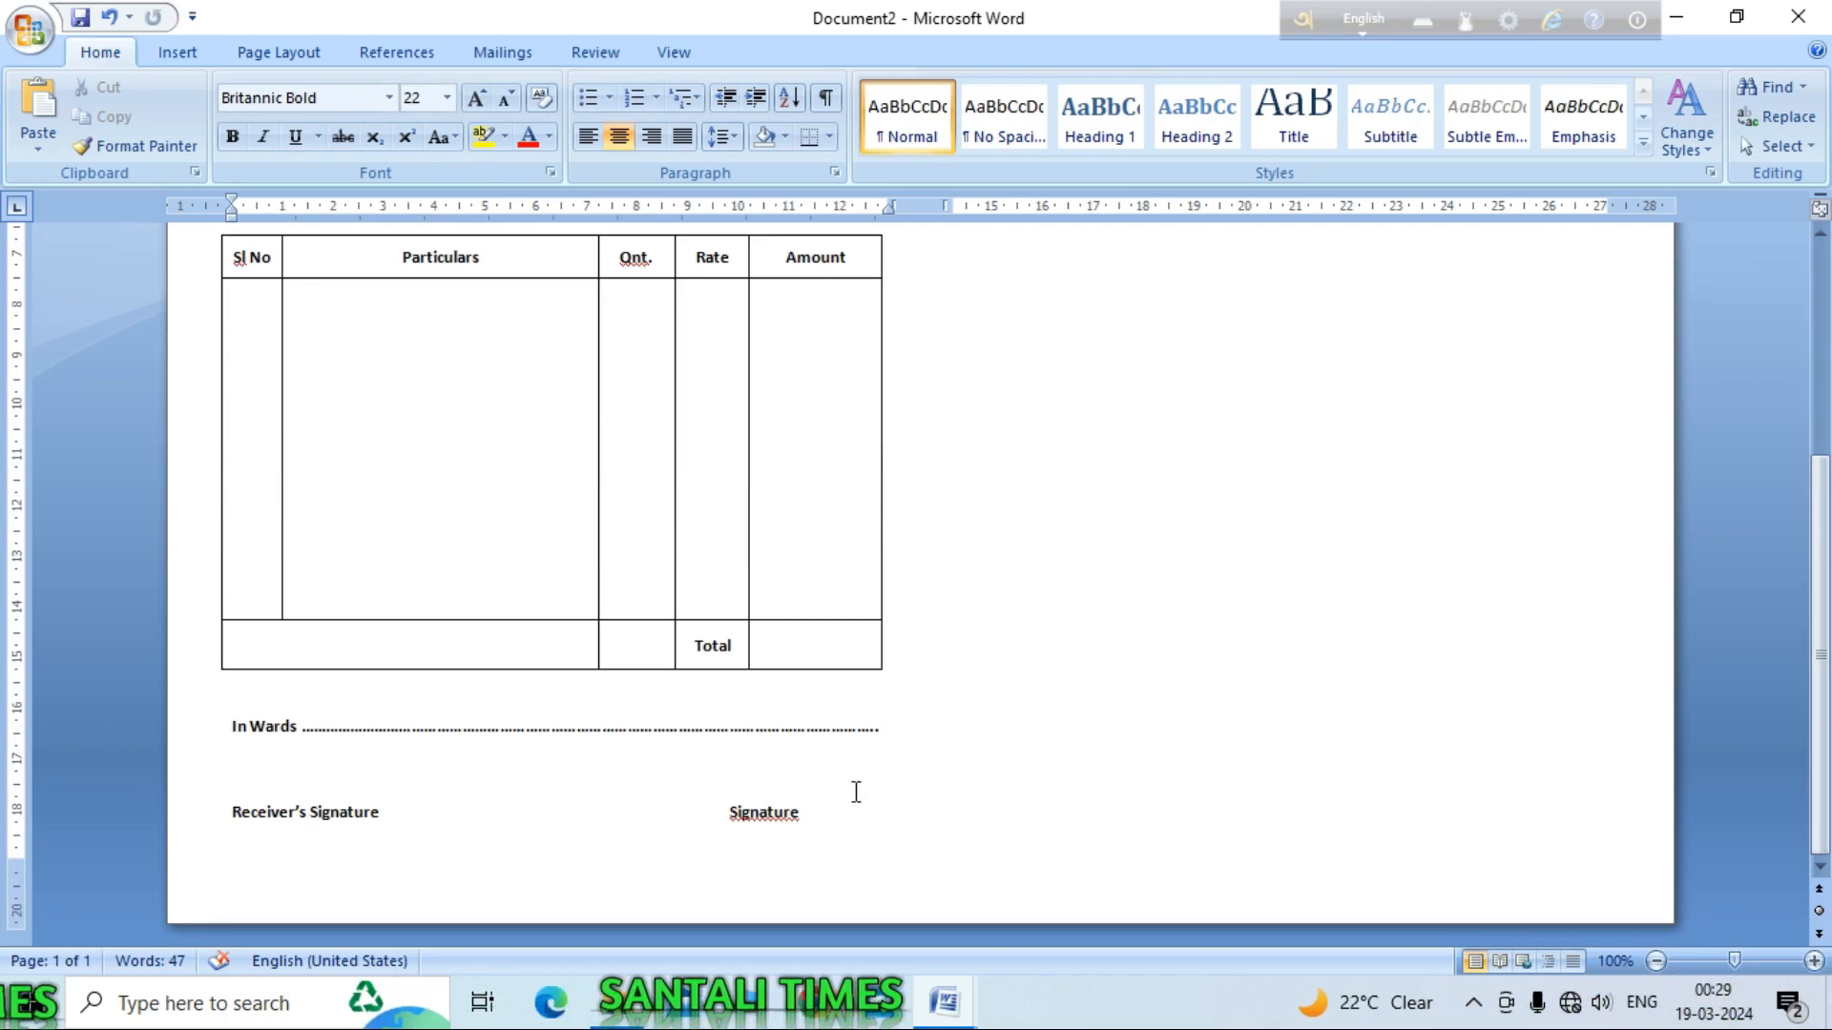
scroll(835, 795, "up", 6)
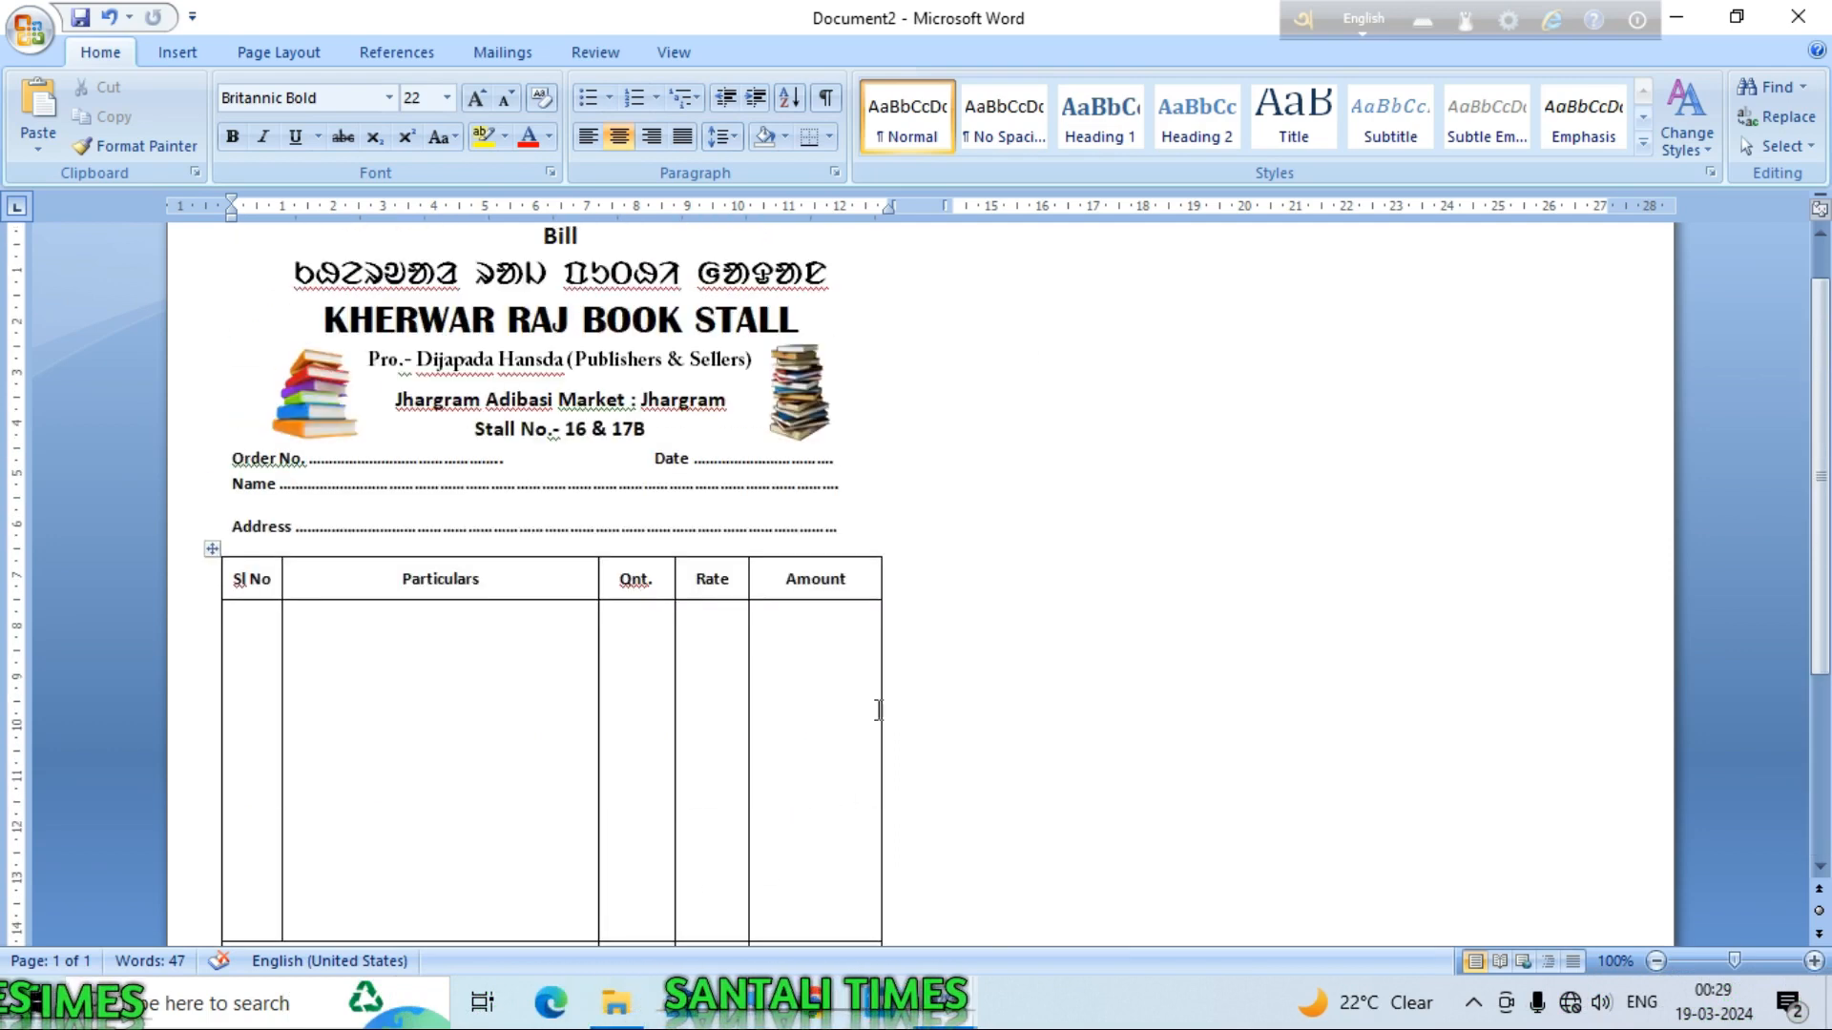
left_click(861, 346)
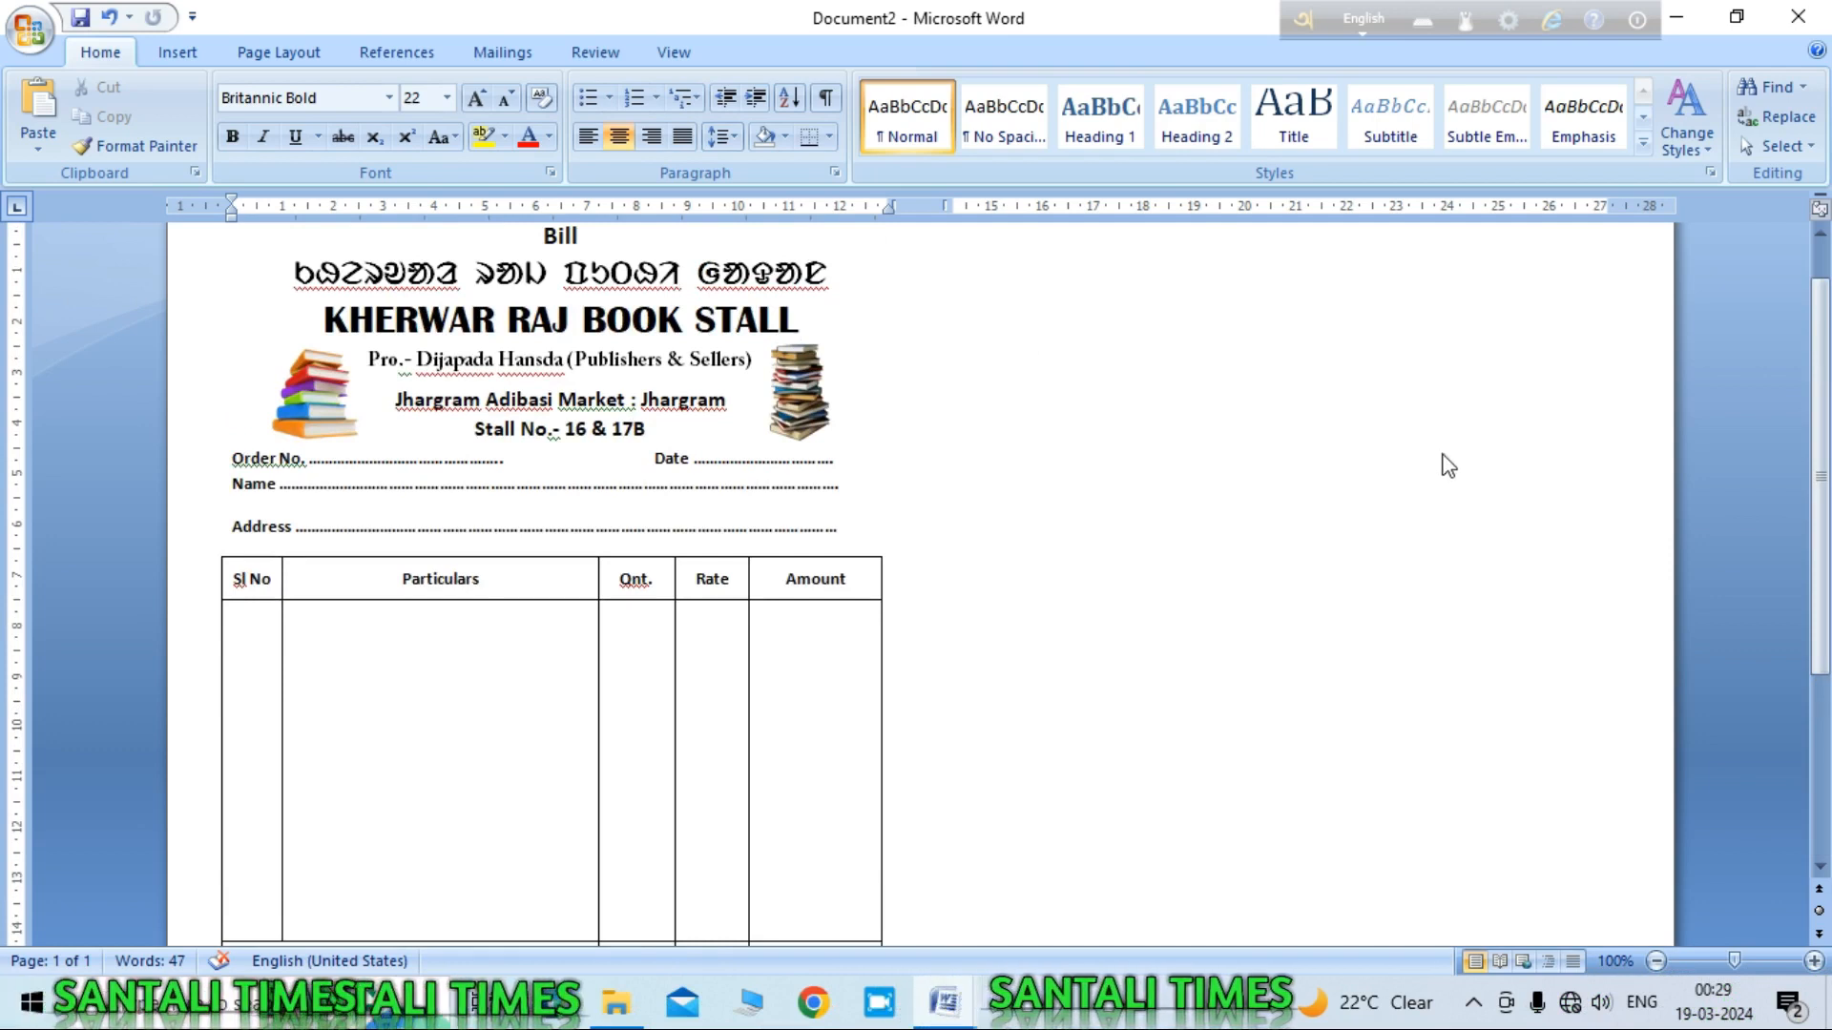
scroll(1472, 434, "down", 6)
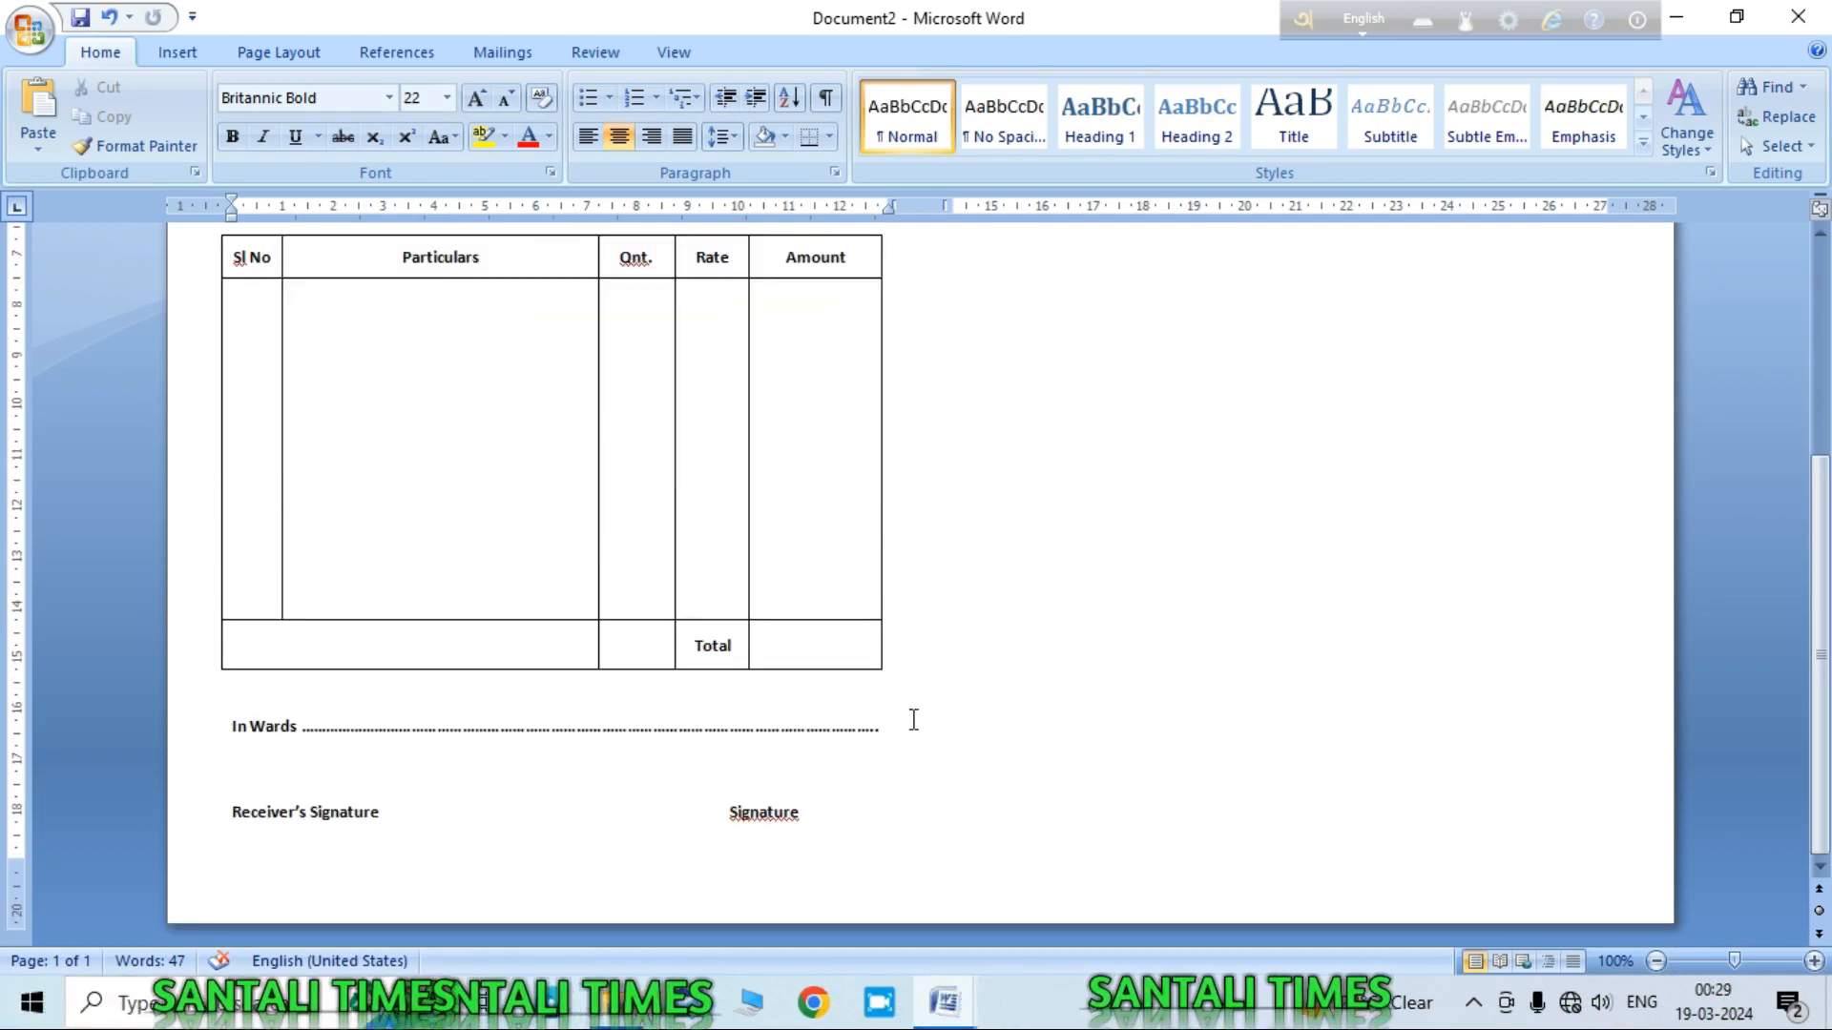
left_click(816, 816)
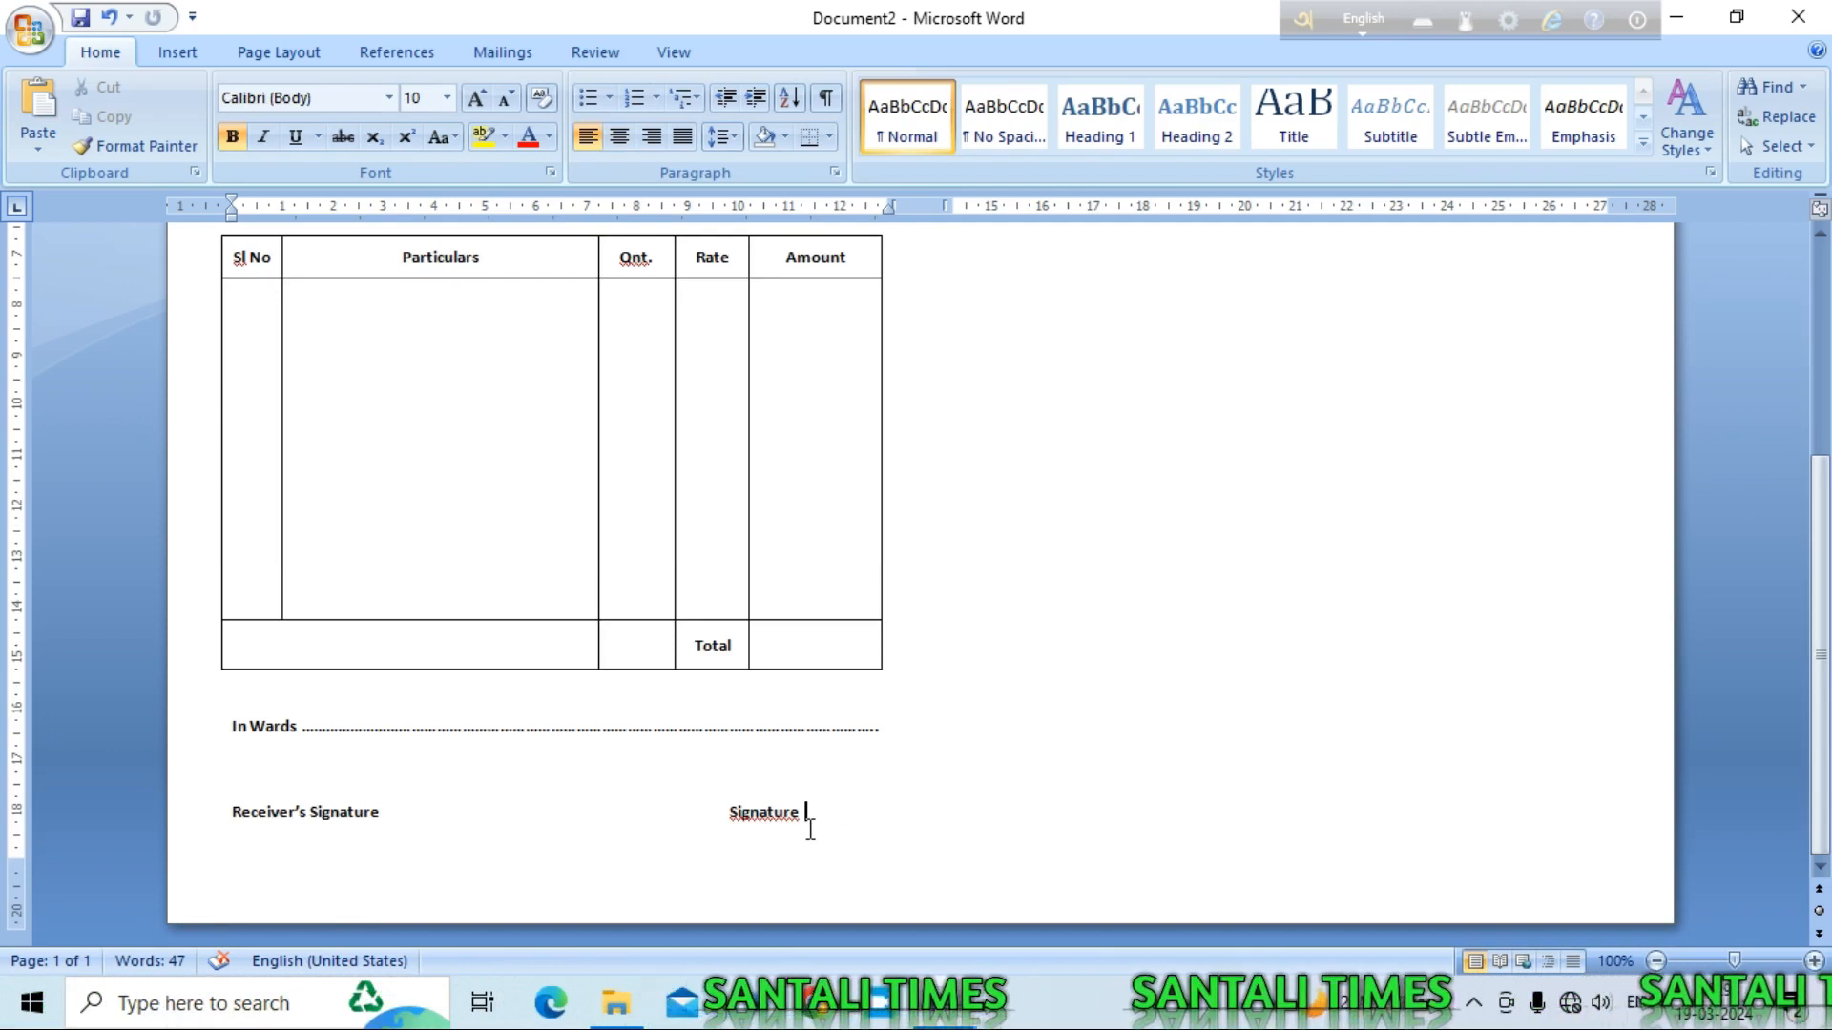
scroll(810, 829, "up", 7)
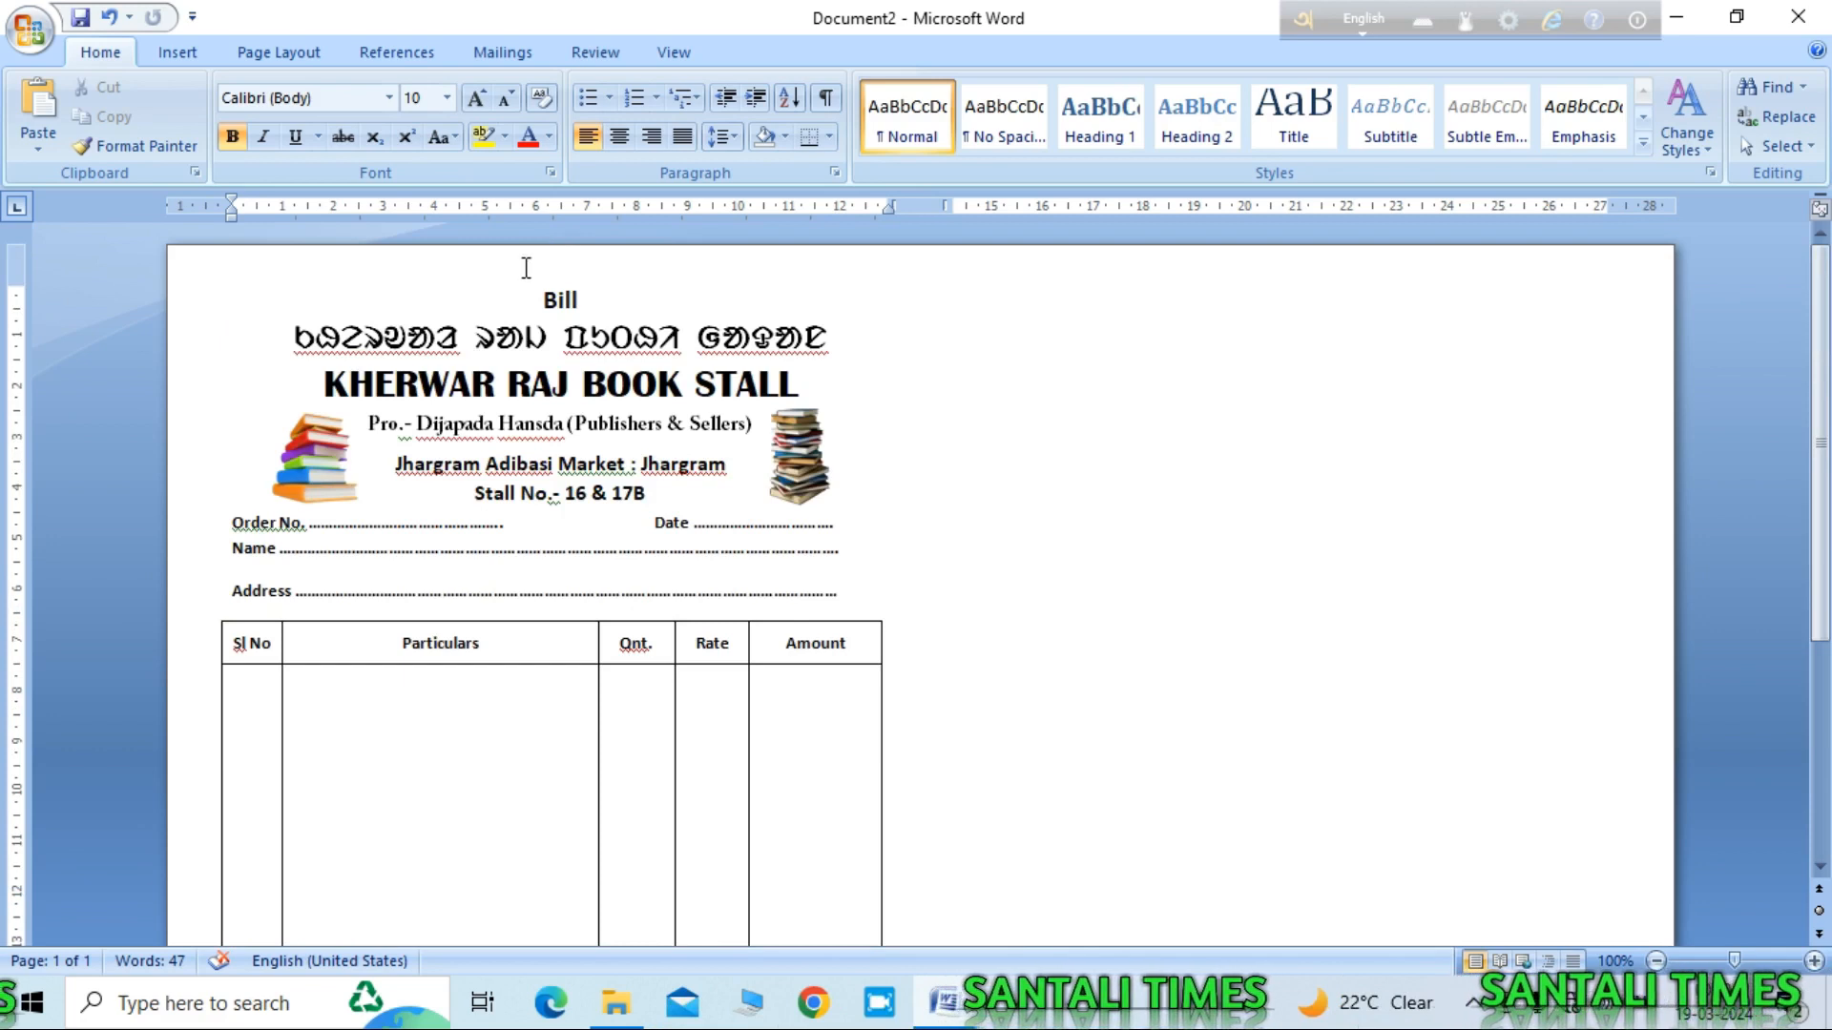
left_click_drag(515, 294, 897, 689)
left_click_drag(903, 932, 863, 919)
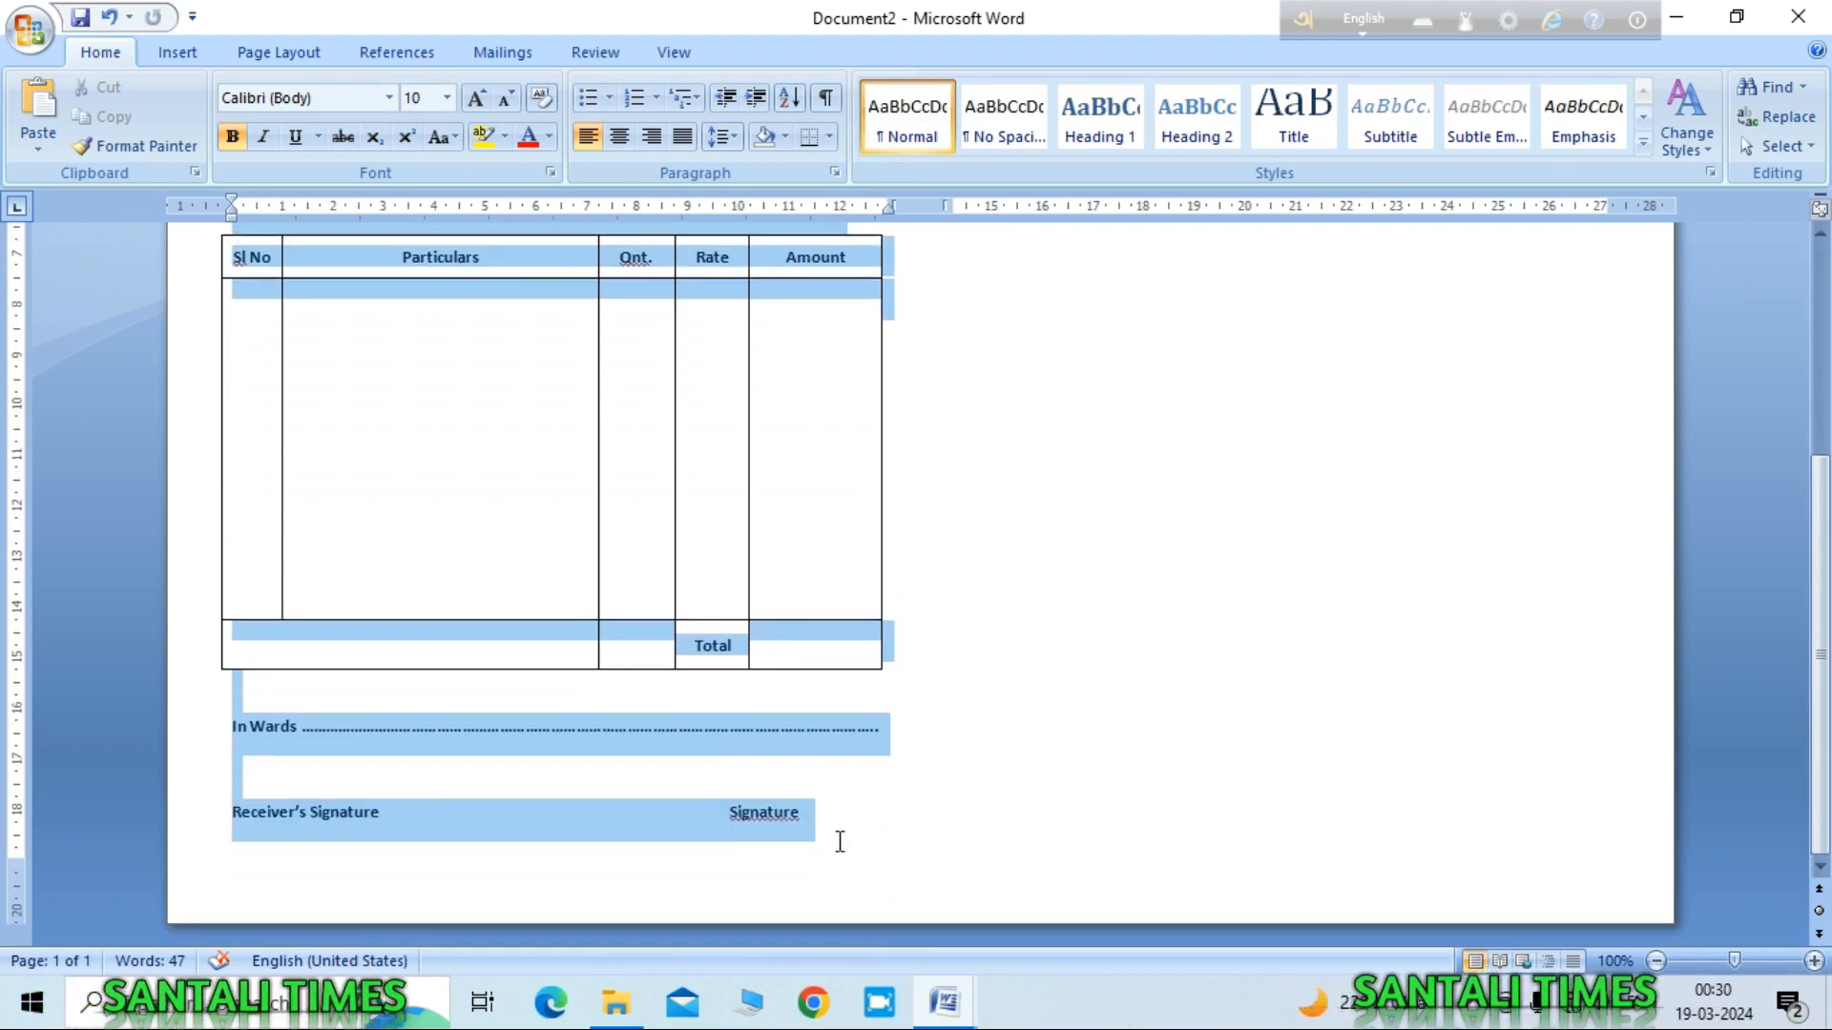
left_click_drag(839, 841, 830, 829)
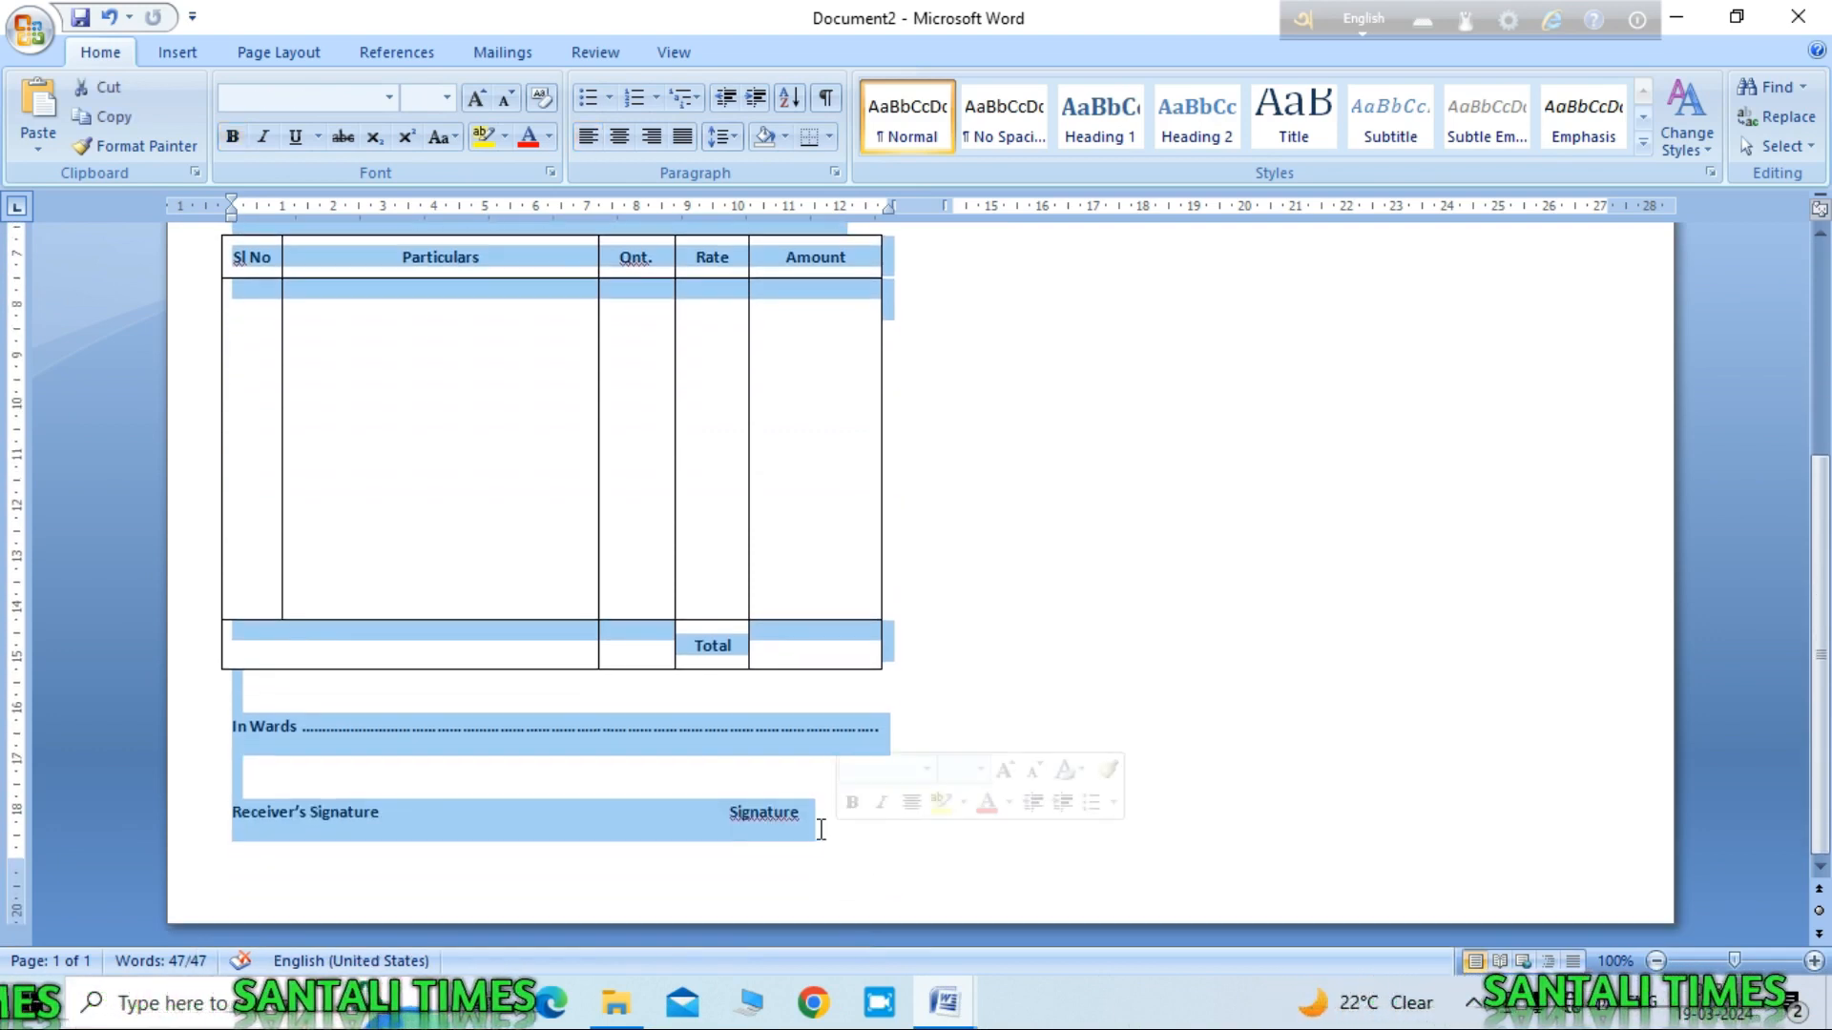
right_click(539, 817)
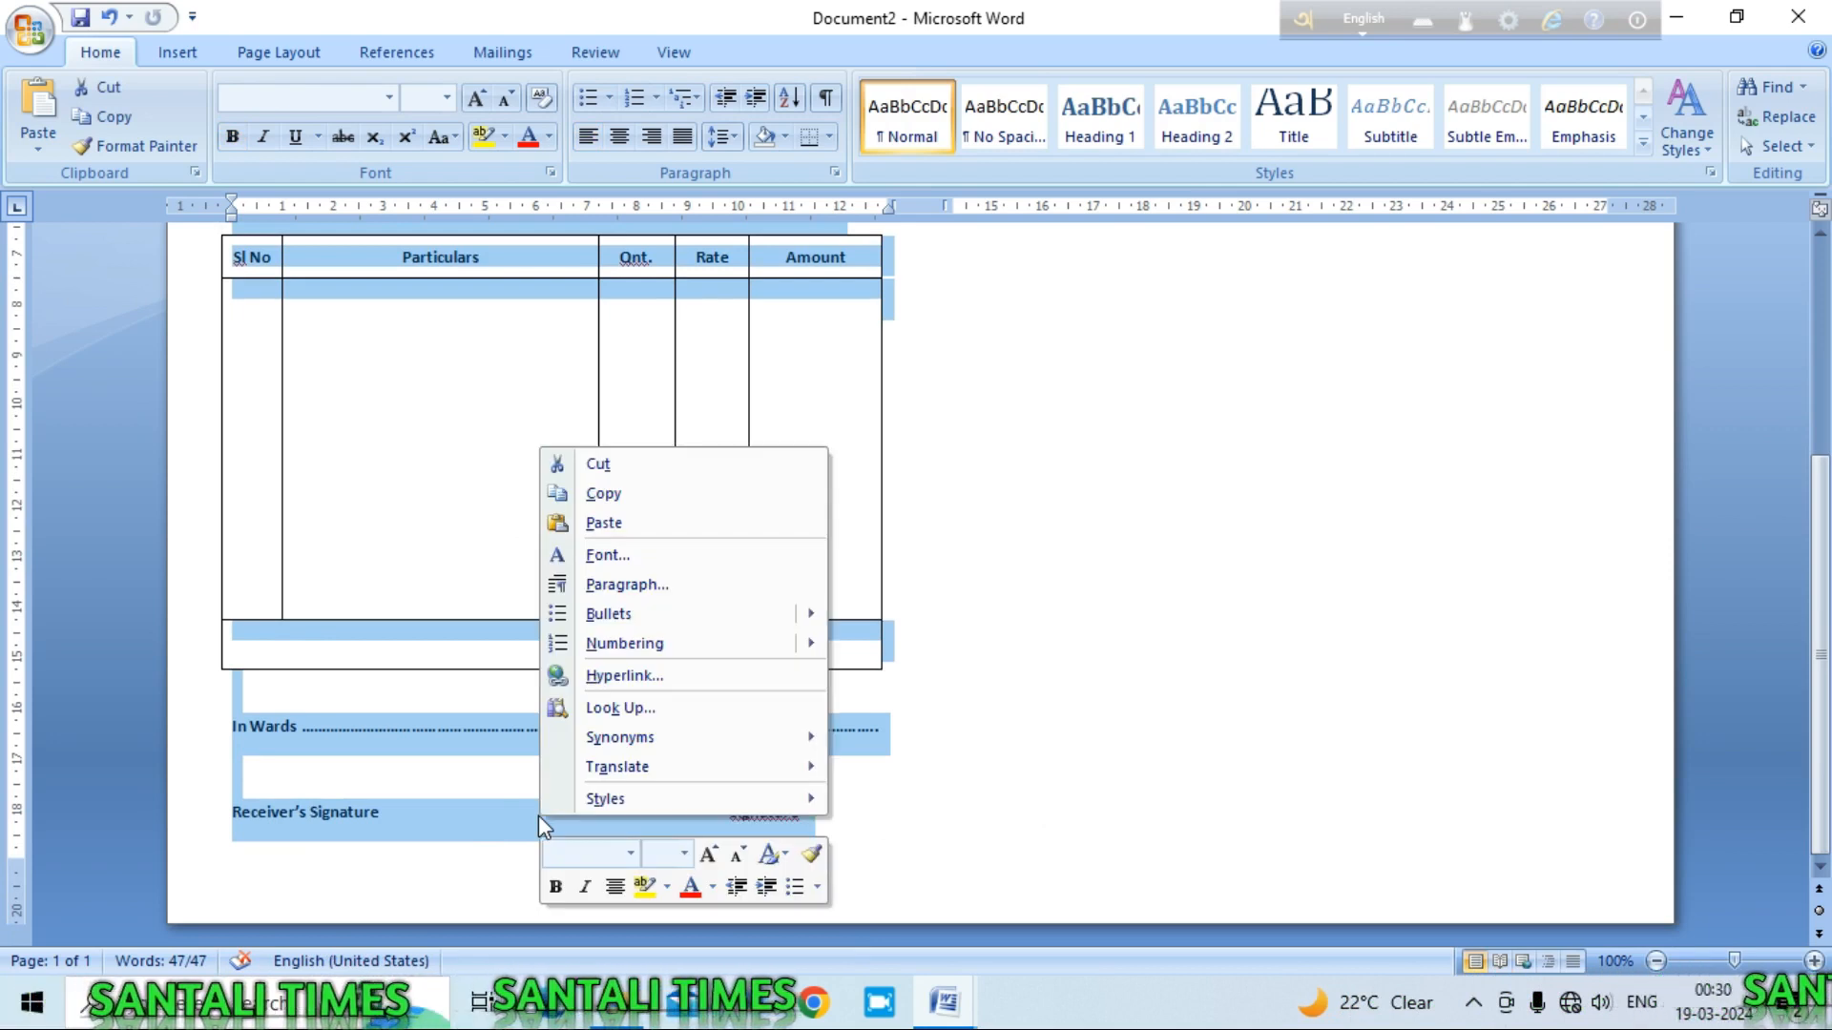
left_click(611, 490)
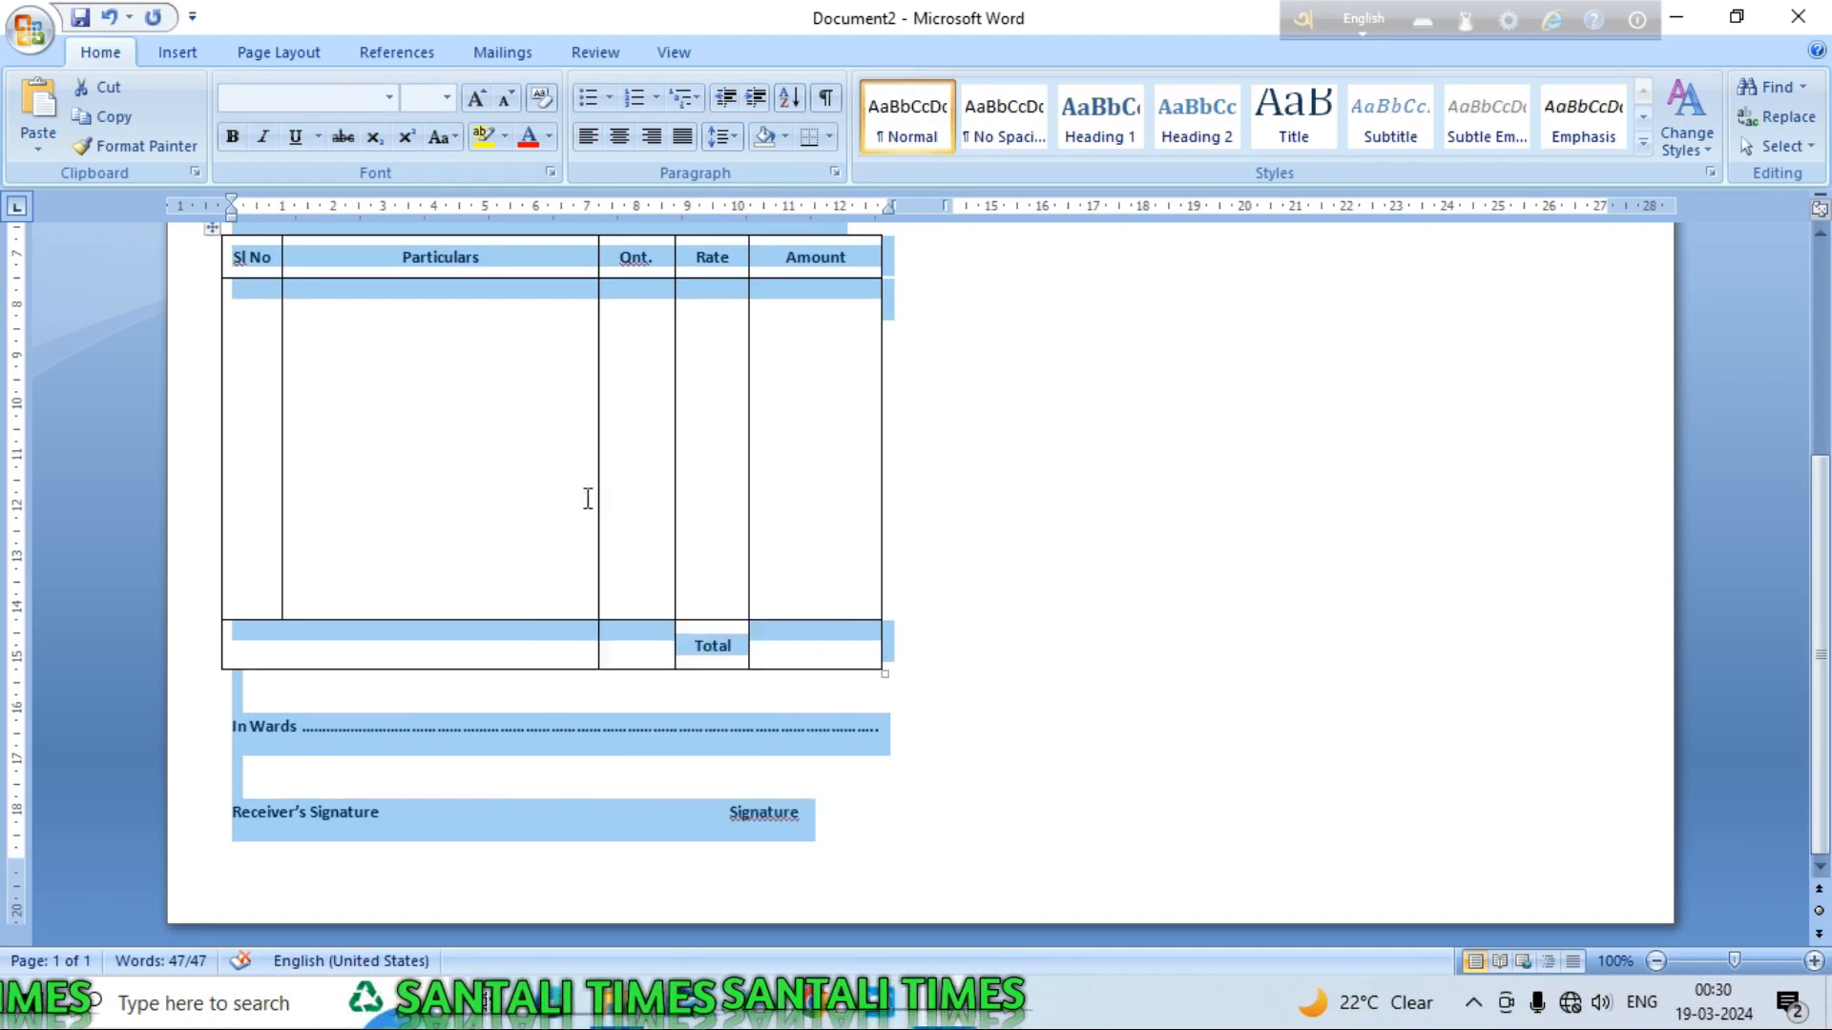
left_click(836, 822)
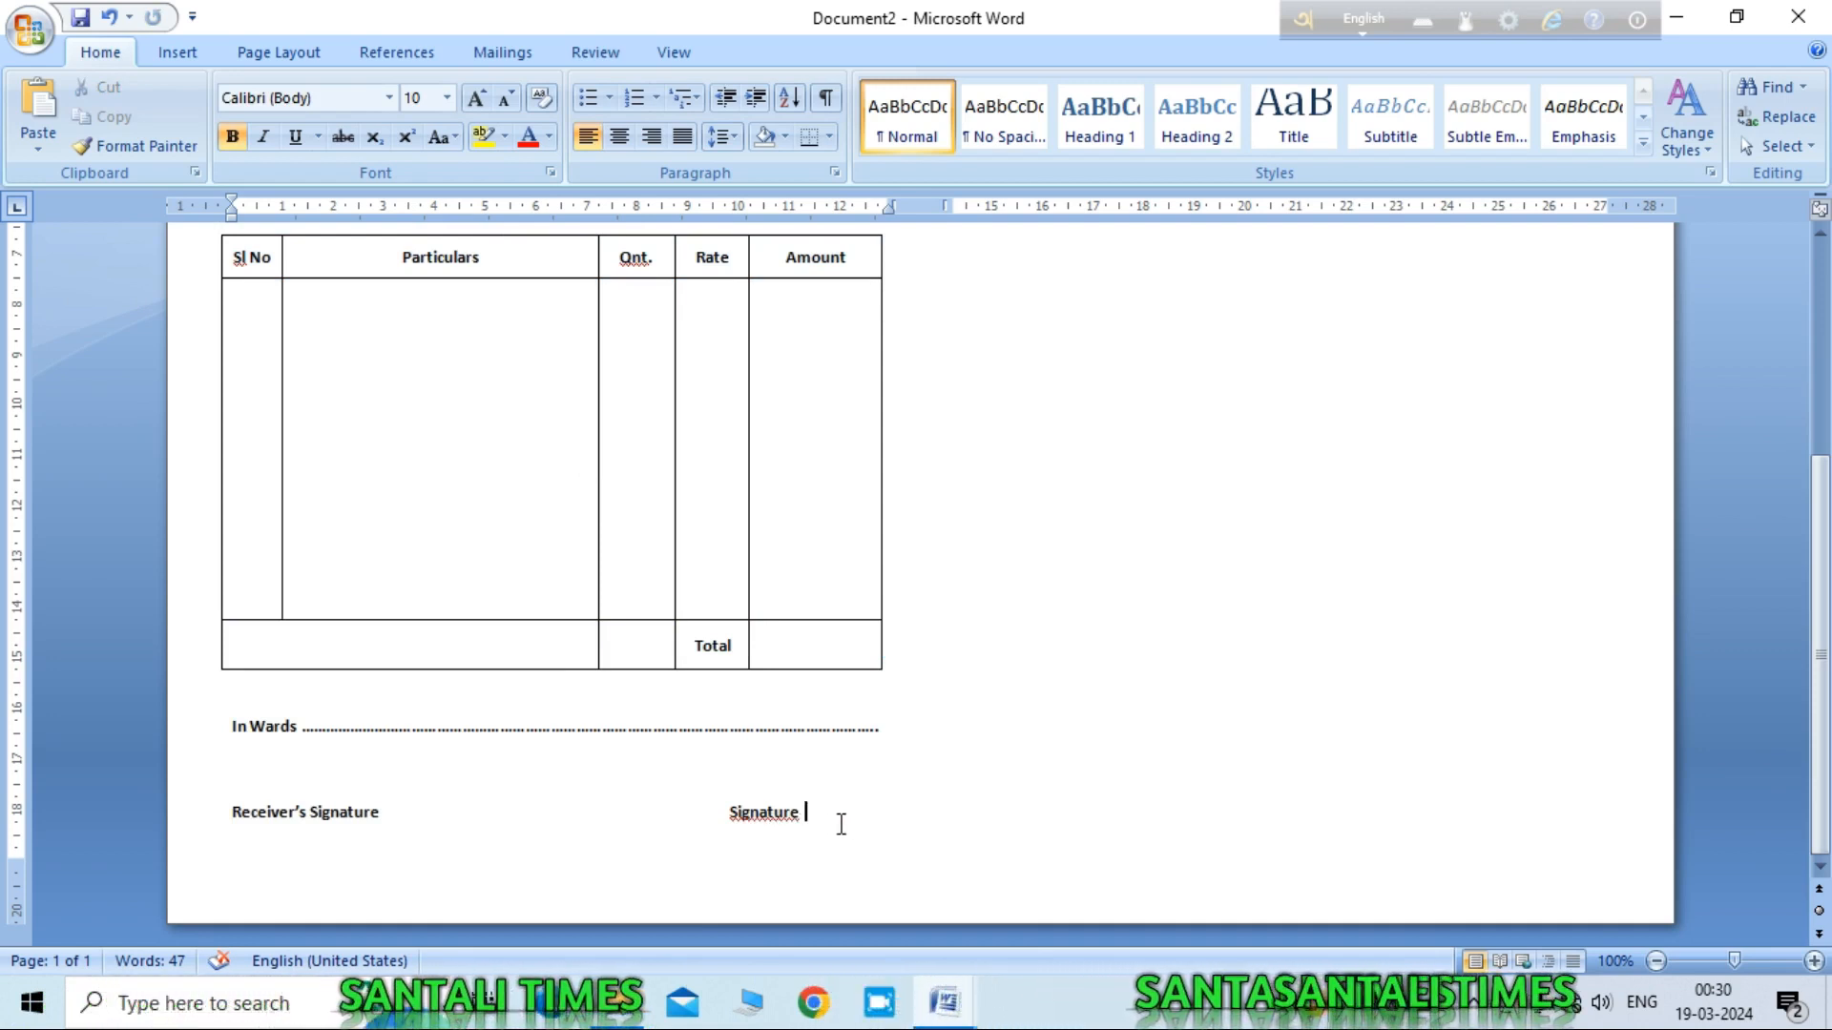
Step: Paste the copied bill at the top of the empty right column
key("Return")
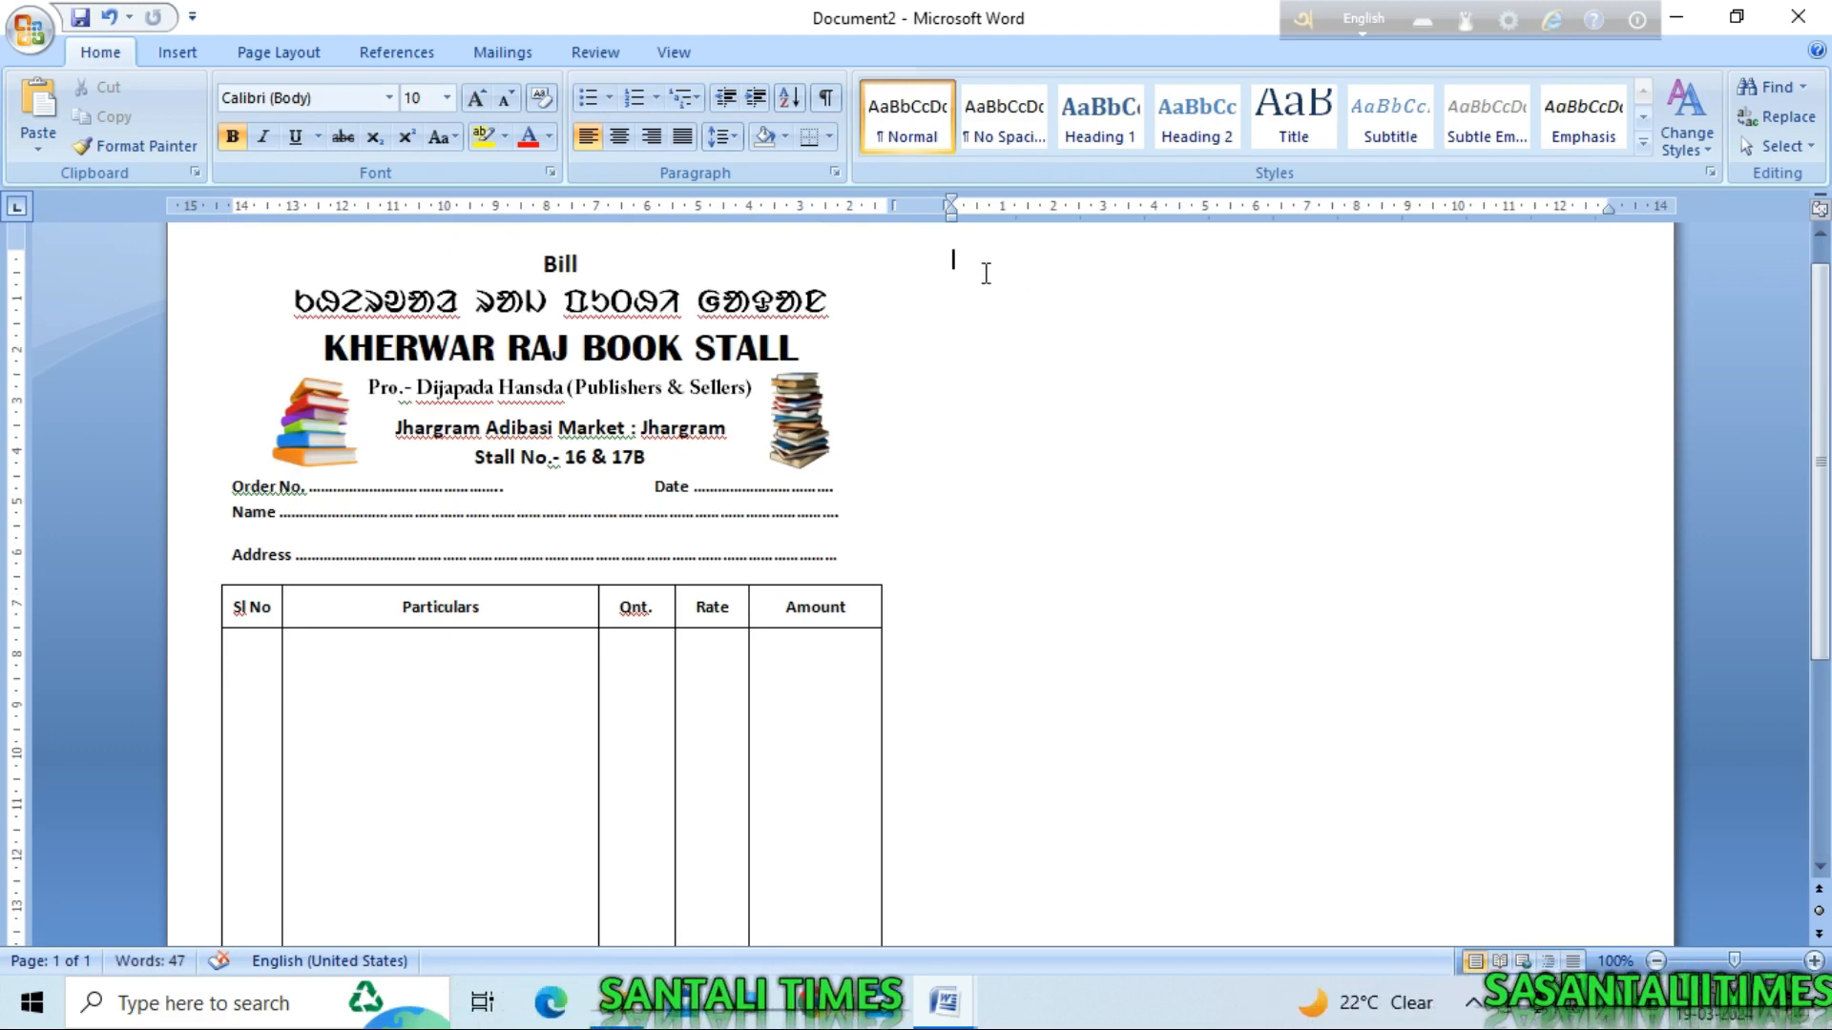
right_click(1194, 349)
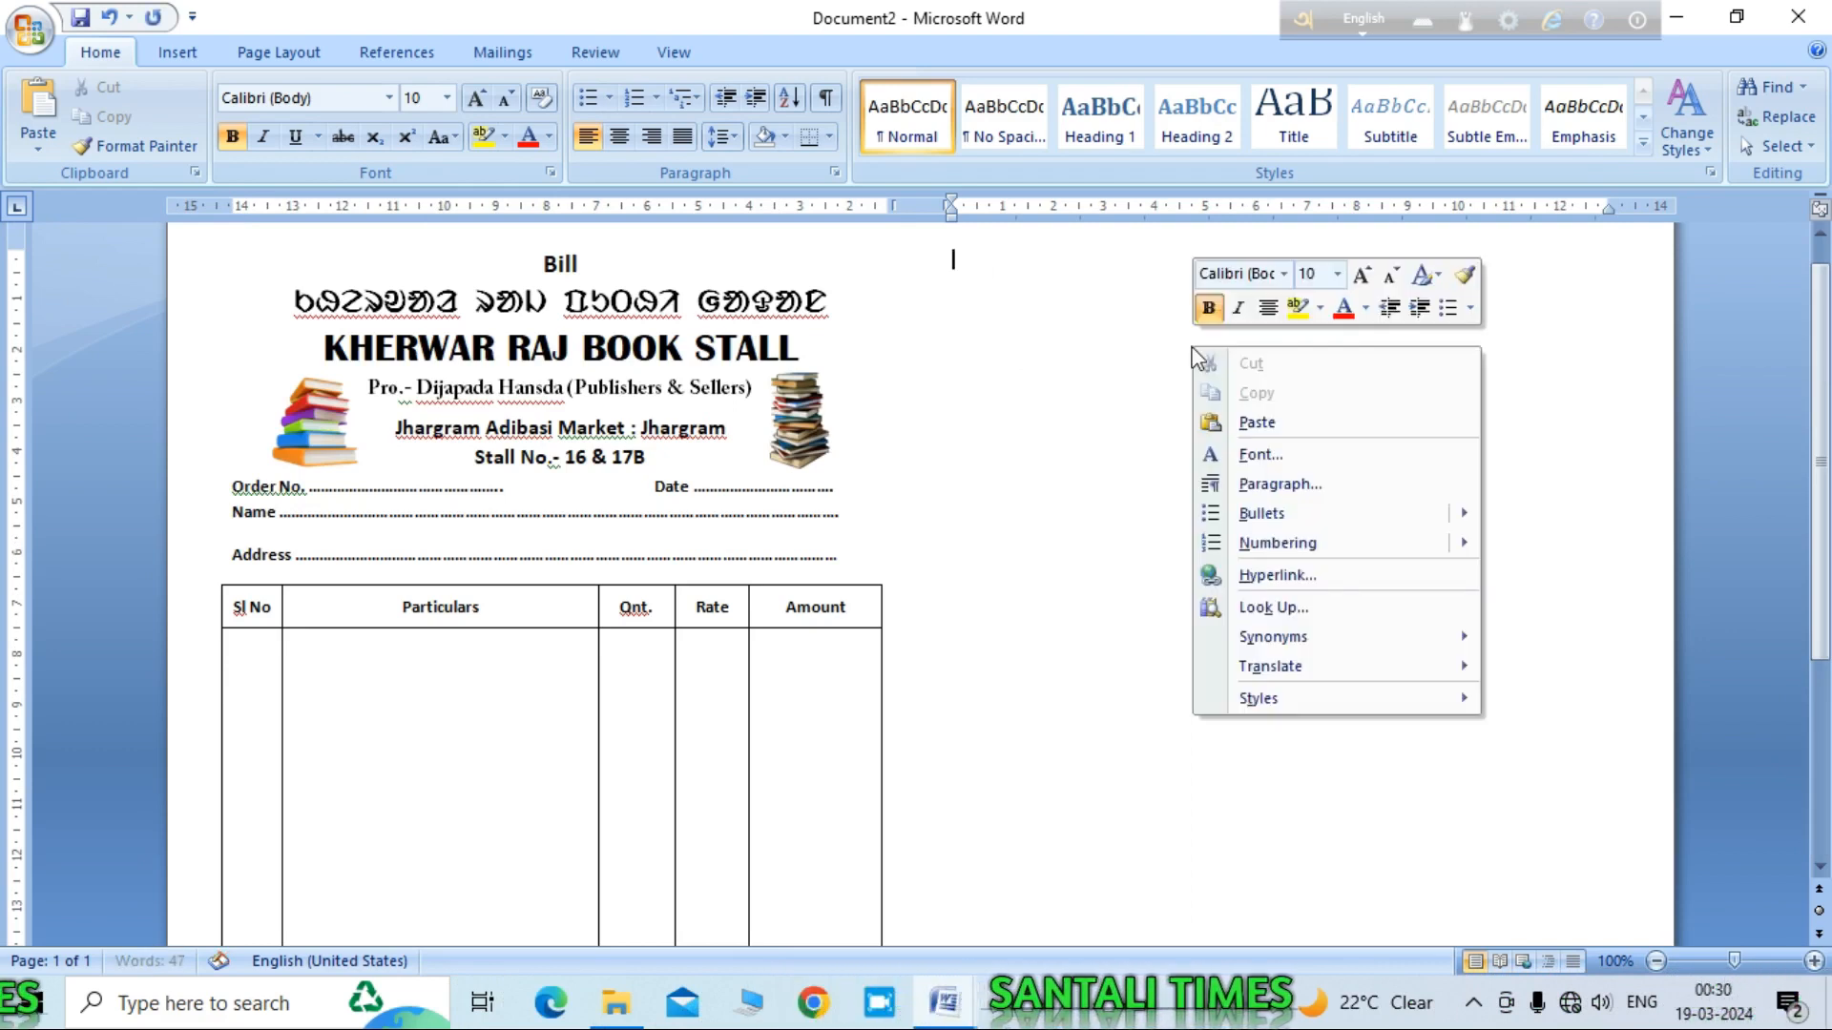
left_click(1257, 425)
scroll(1498, 454, "up", 8)
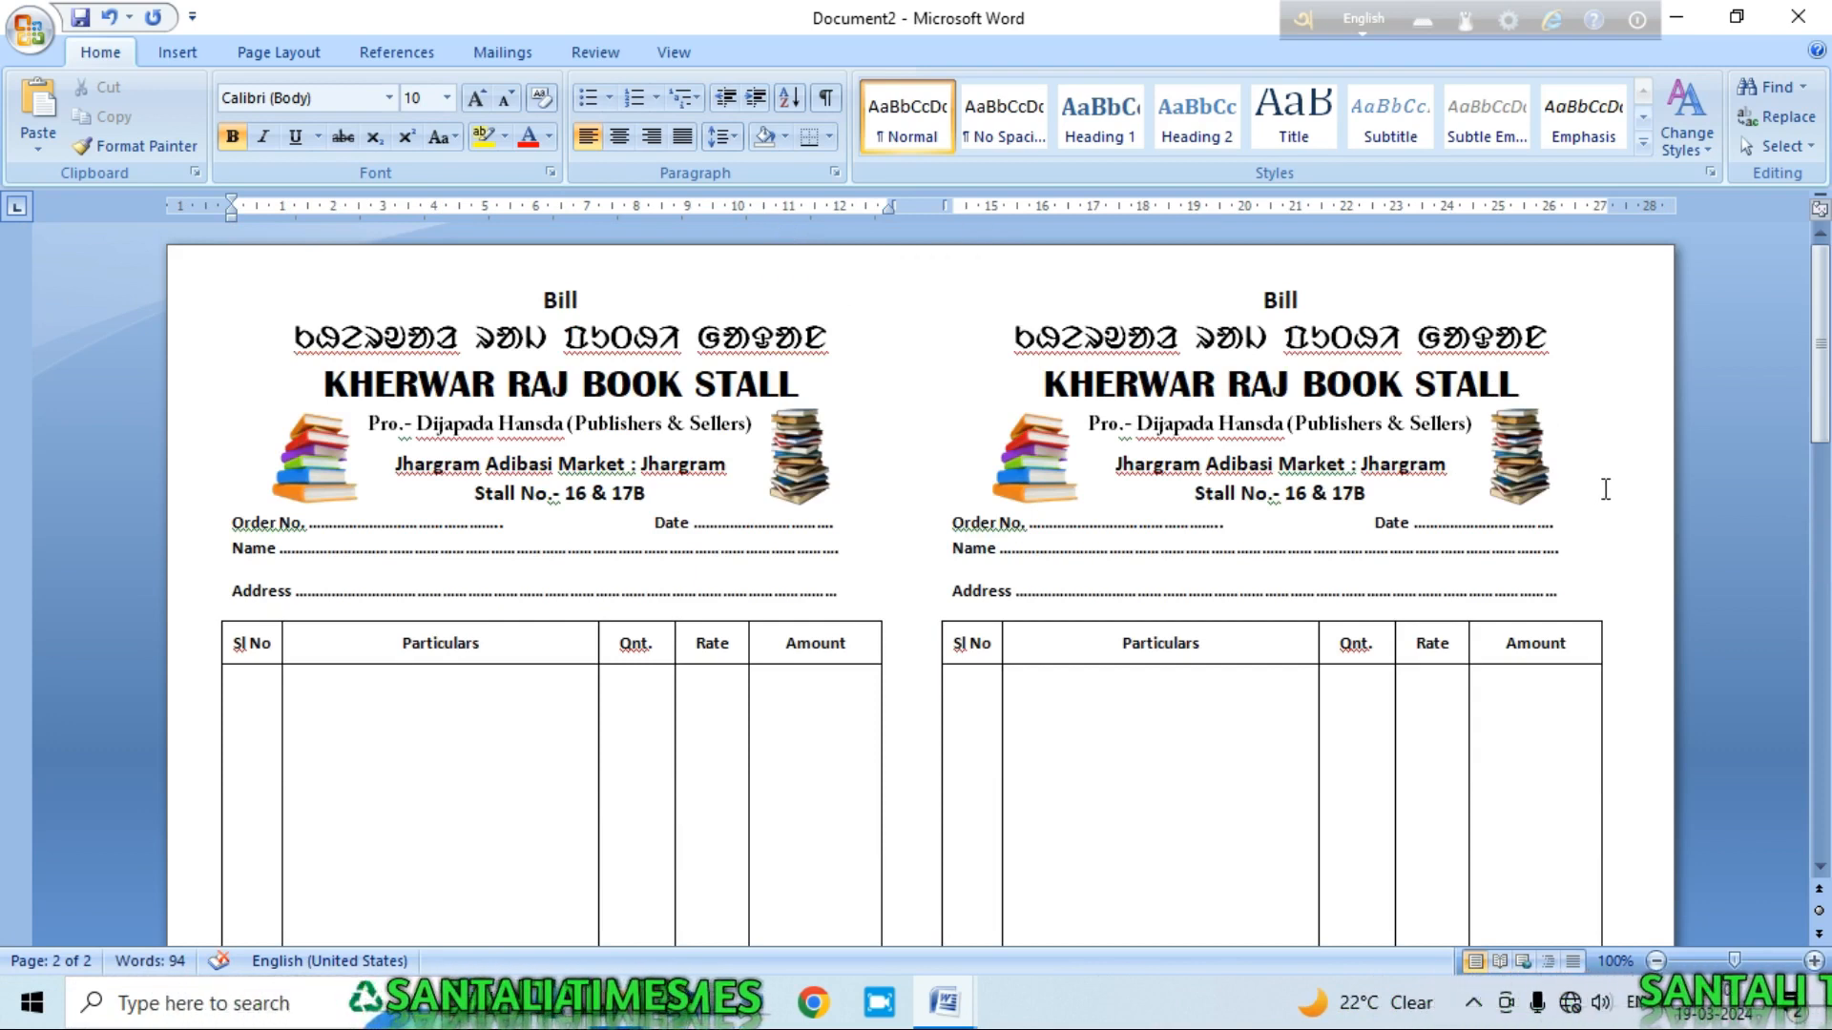
scroll(1619, 481, "down", 10)
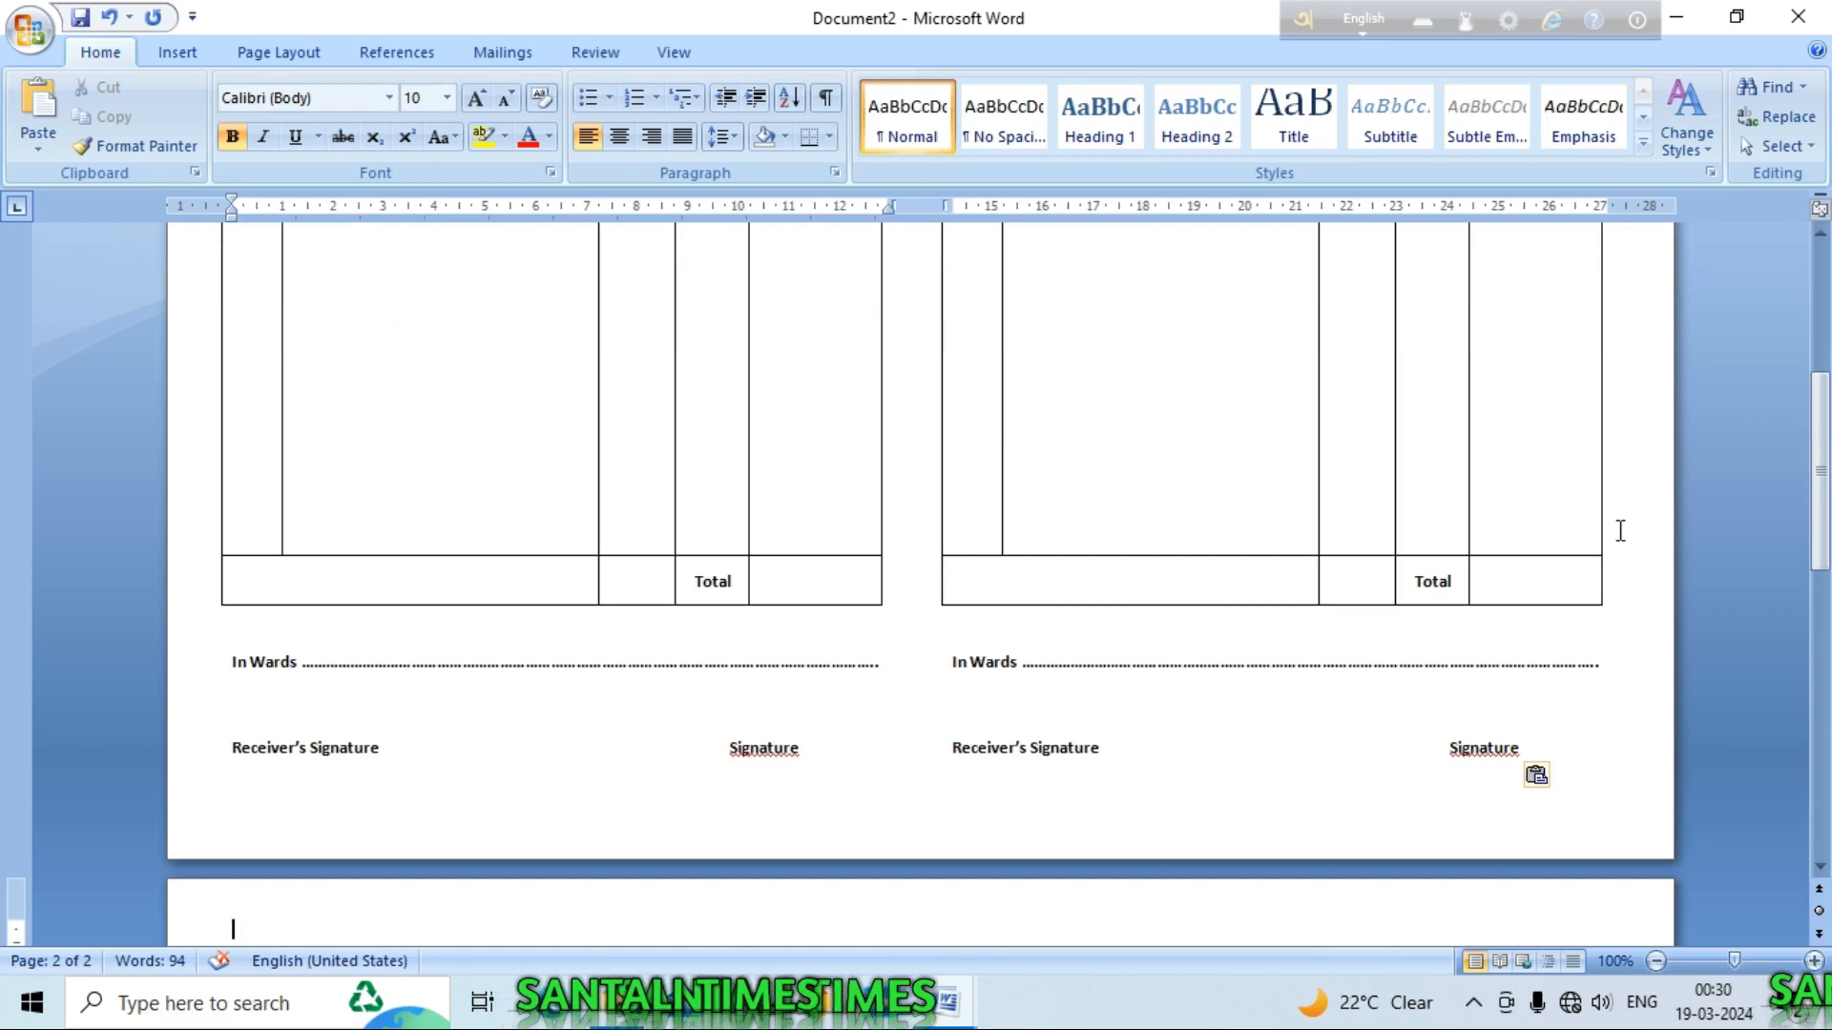
scroll(1619, 531, "up", 10)
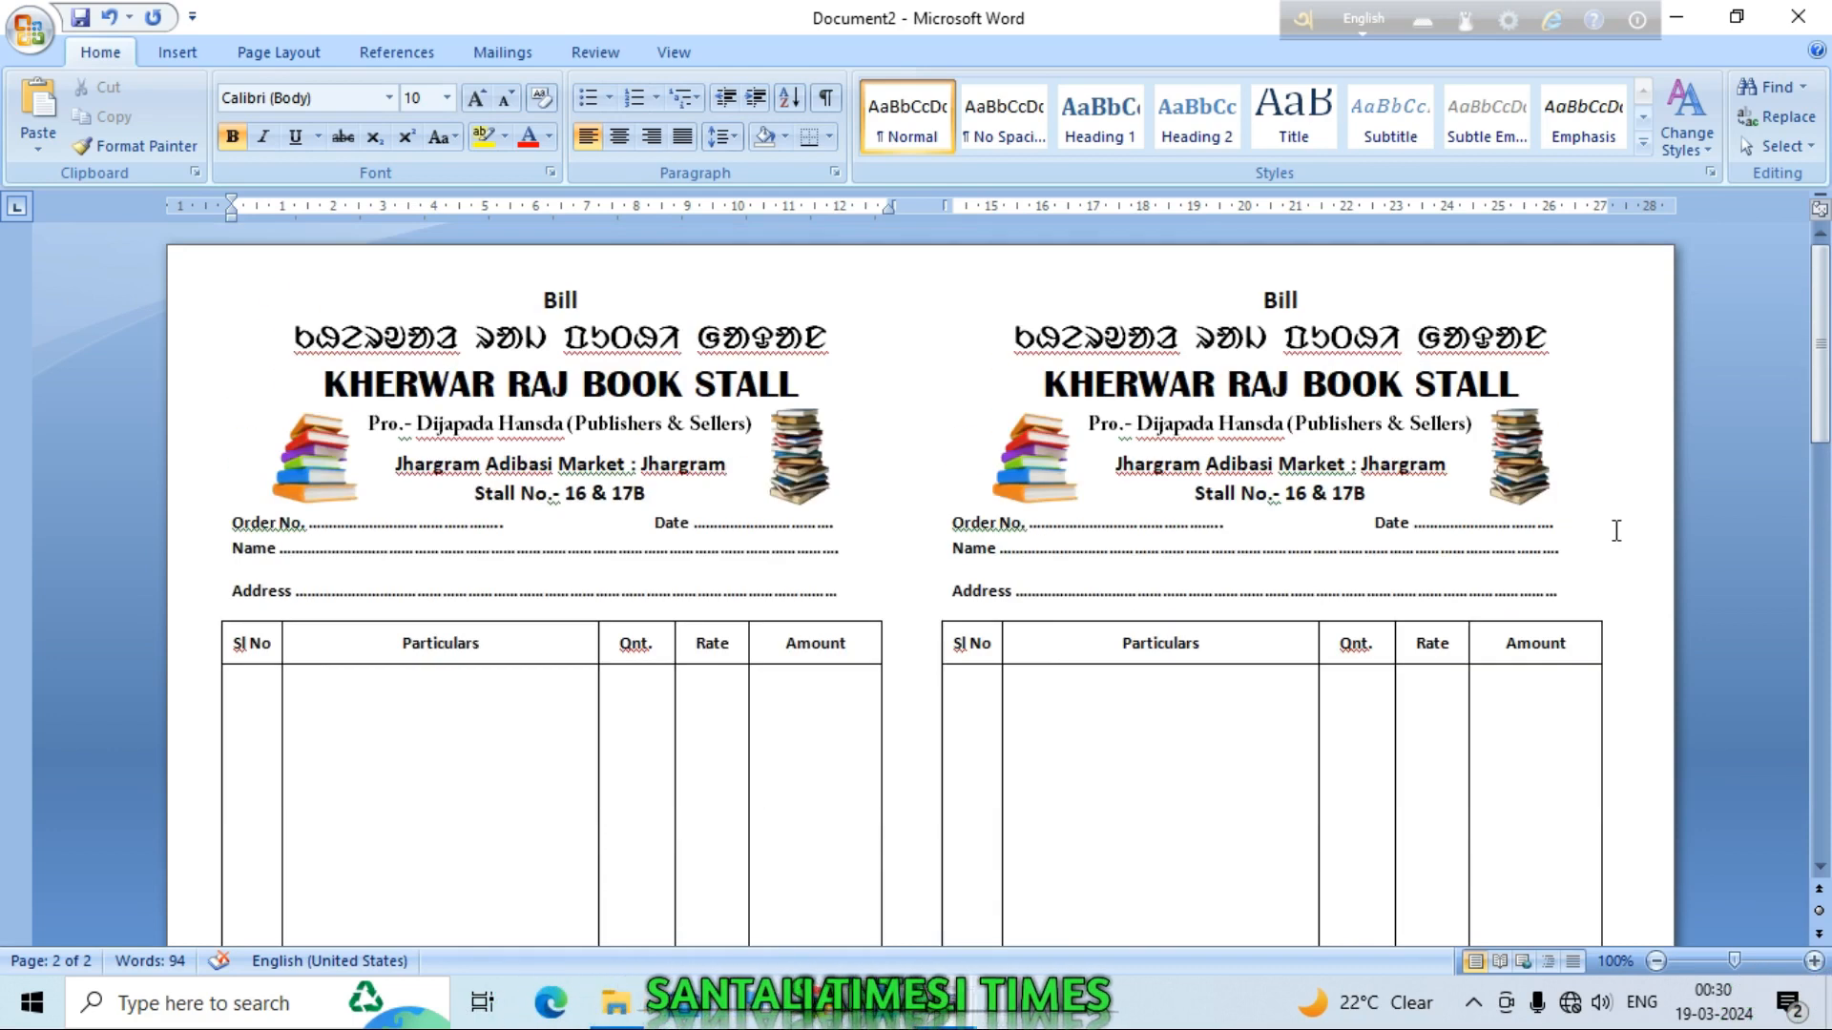